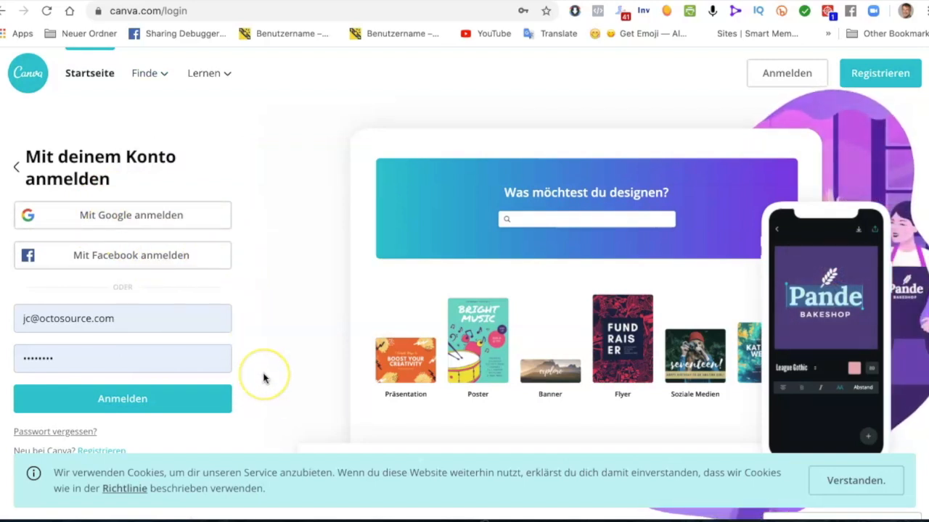
Accept the cookie notices on the login page and switch the site language to English
scroll(263, 378, down, 1)
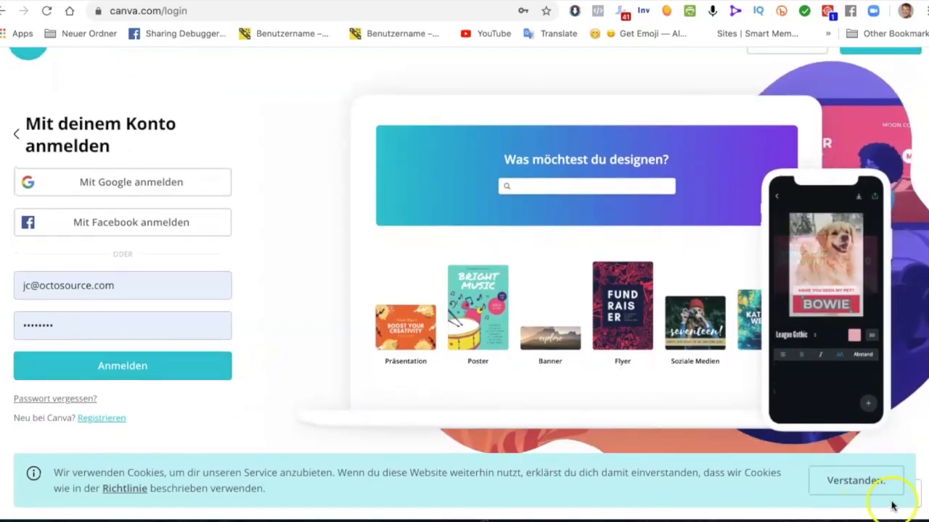
click(856, 480)
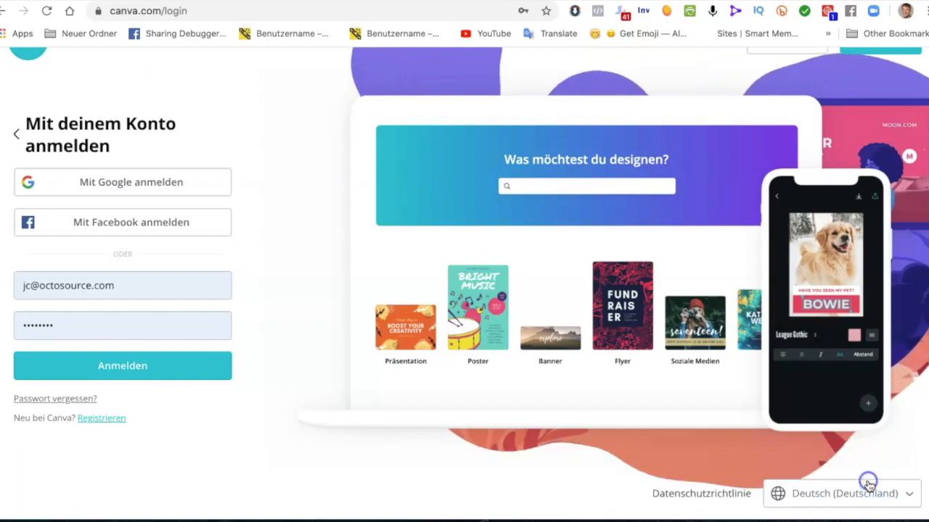
click(908, 496)
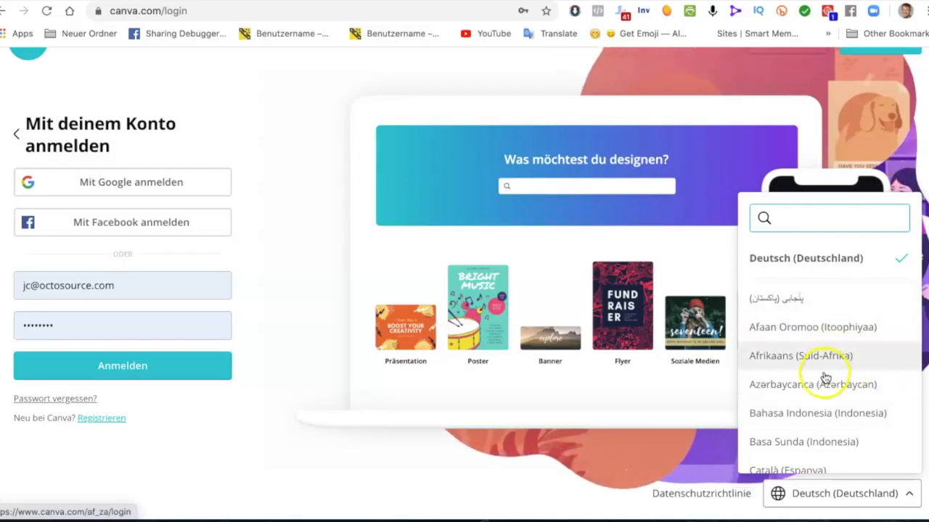
scroll(825, 377, down, 5)
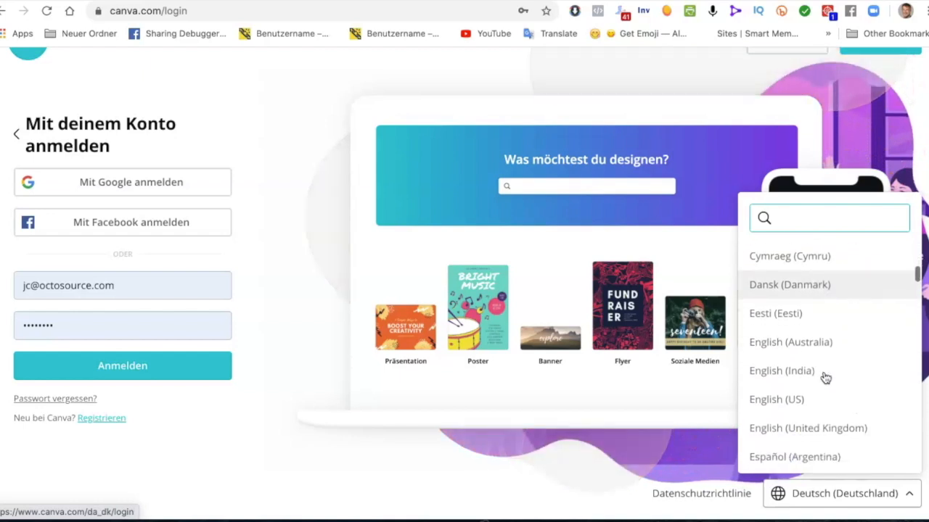
scroll(825, 377, down, 6)
scroll(825, 377, down, 5)
scroll(825, 378, down, 6)
scroll(825, 377, down, 1)
scroll(825, 377, up, 6)
scroll(825, 377, up, 4)
scroll(825, 377, up, 1)
click(801, 295)
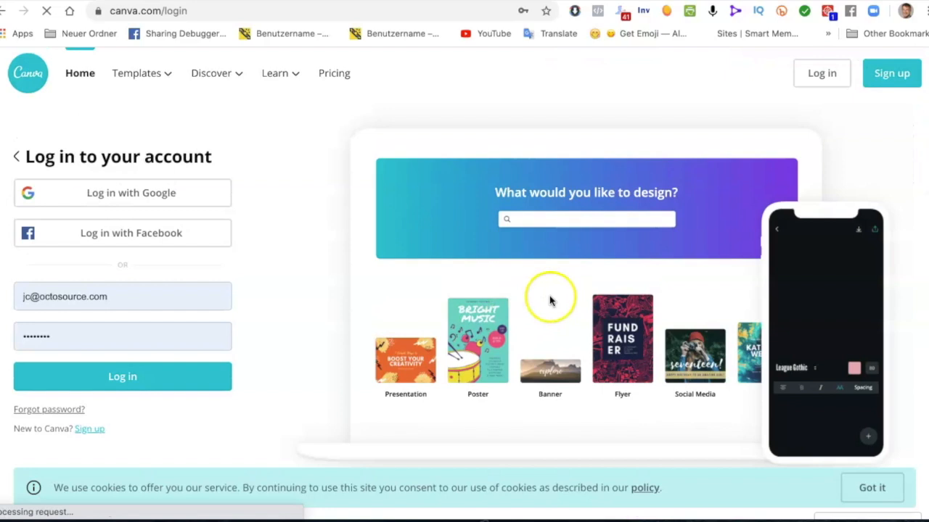
click(873, 487)
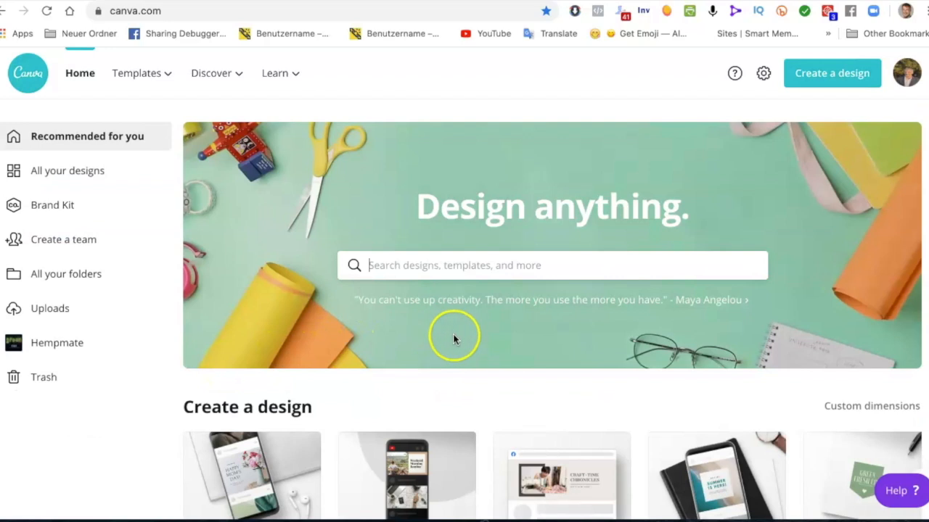
Look through the suggested design types offered for creating a new design
scroll(595, 386, down, 2)
scroll(595, 386, up, 1)
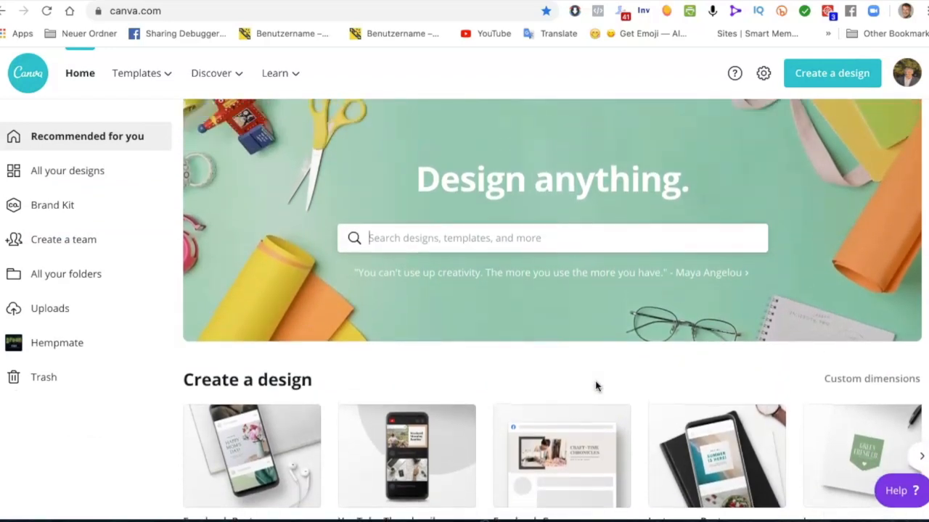
scroll(595, 386, up, 1)
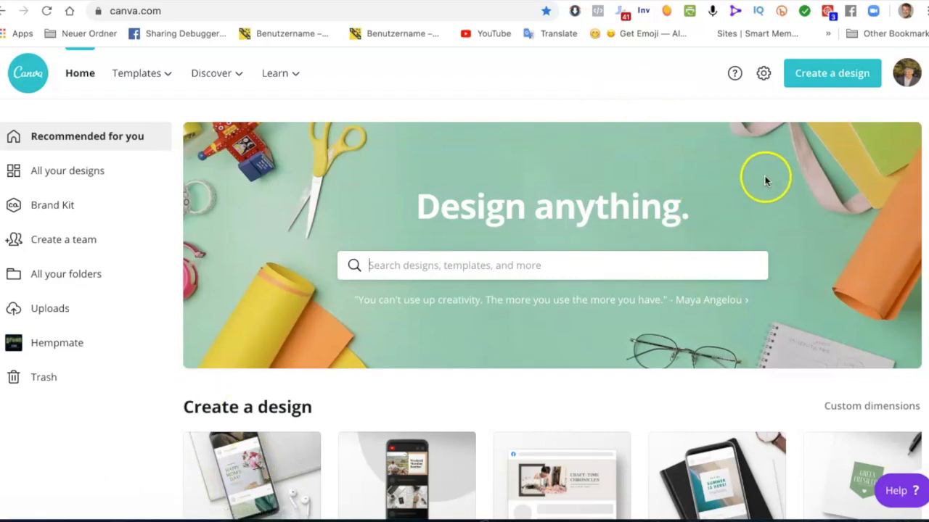
click(853, 84)
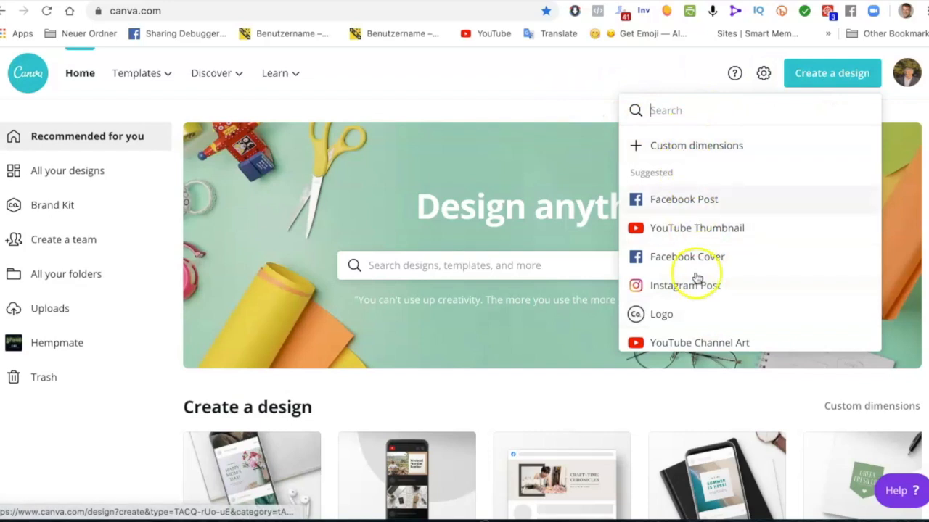
scroll(693, 309, down, 4)
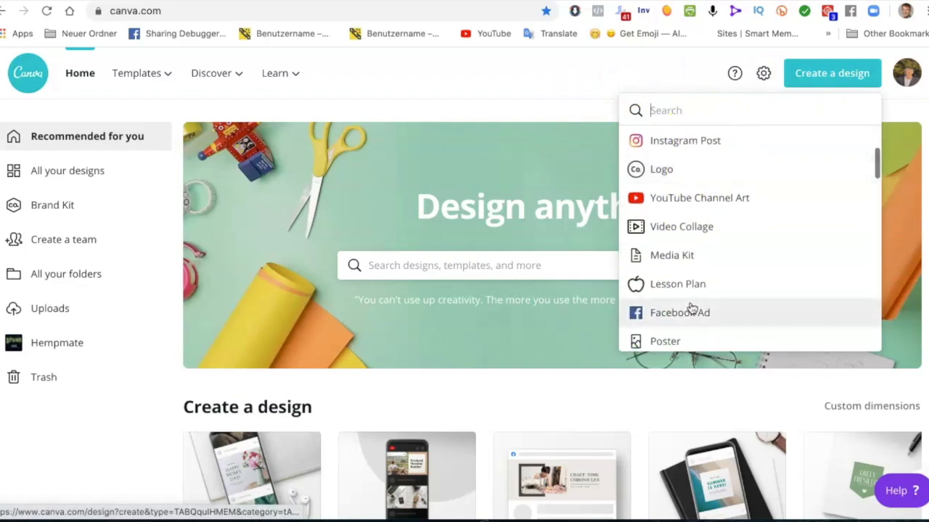
click(440, 114)
Look over the Create a design formats and the recently edited designs on the home page
scroll(465, 283, down, 3)
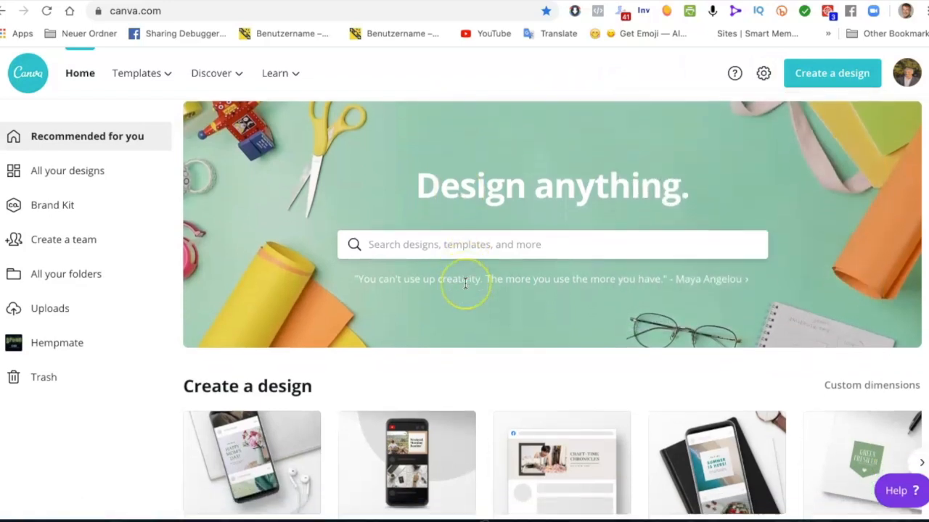
scroll(465, 283, down, 3)
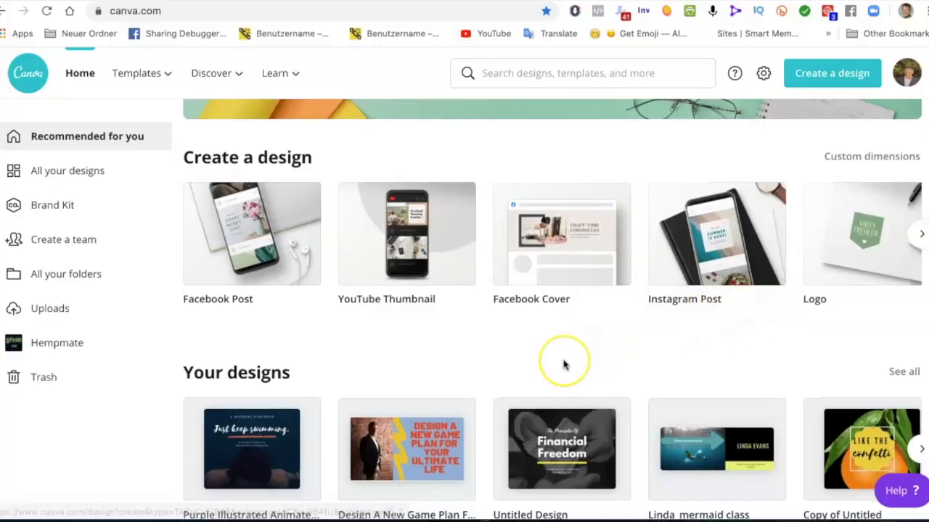
scroll(564, 363, down, 1)
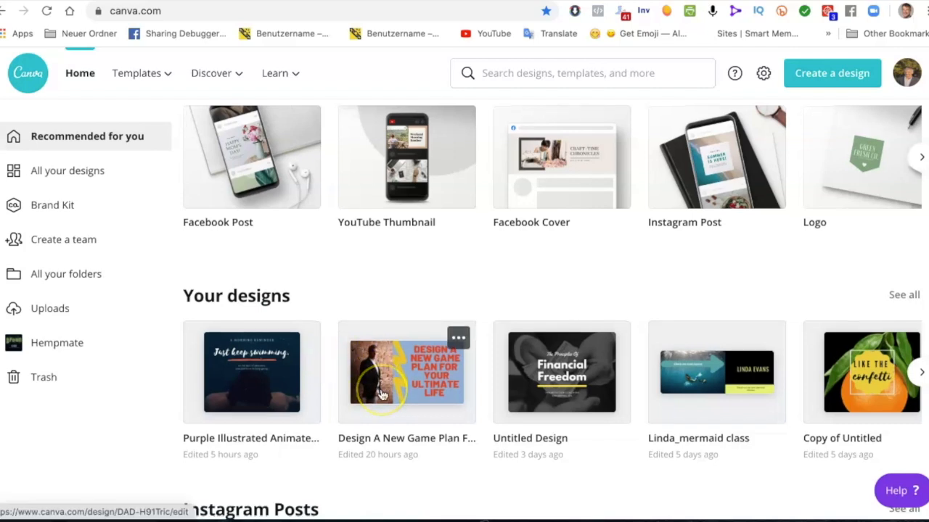
Examine the recommended template categories from Instagram Posts and Logos through Presentations, Resumes and Flyers to Facebook Covers
scroll(380, 392, down, 3)
scroll(384, 396, down, 2)
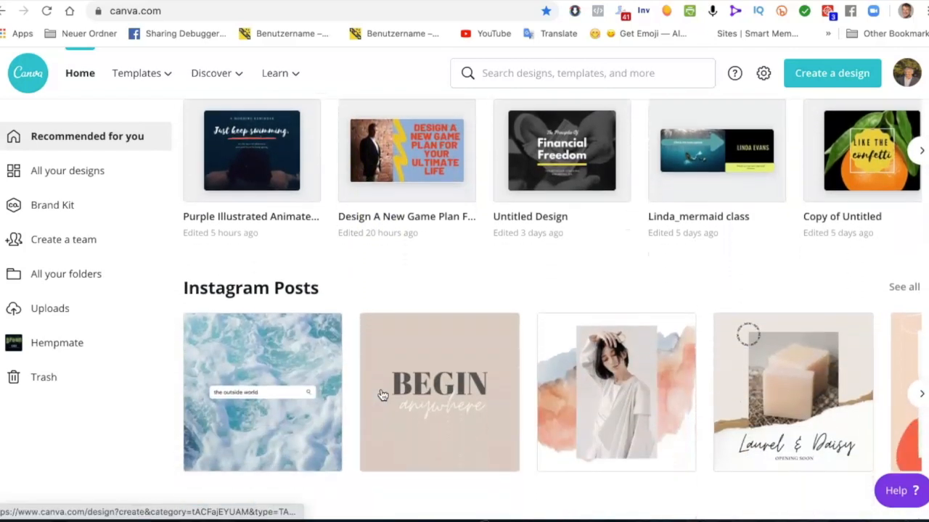
scroll(383, 395, down, 3)
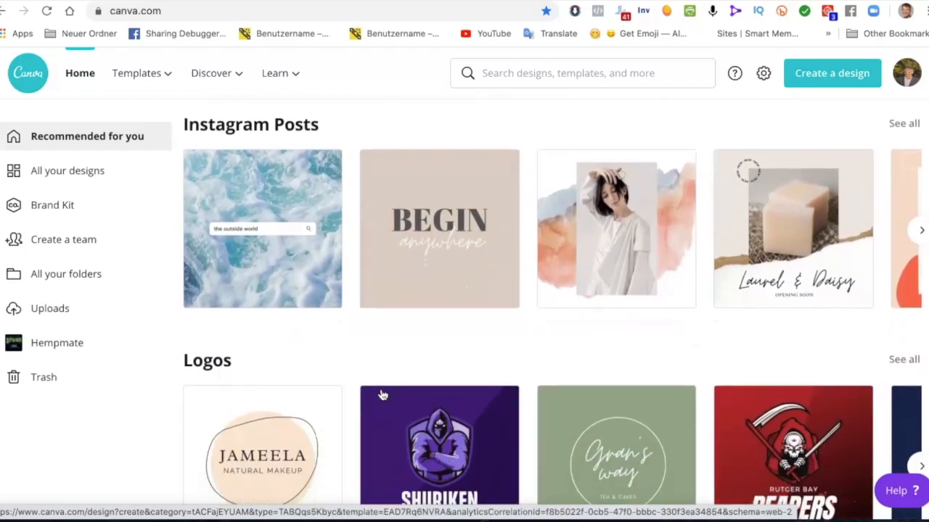
scroll(383, 396, down, 5)
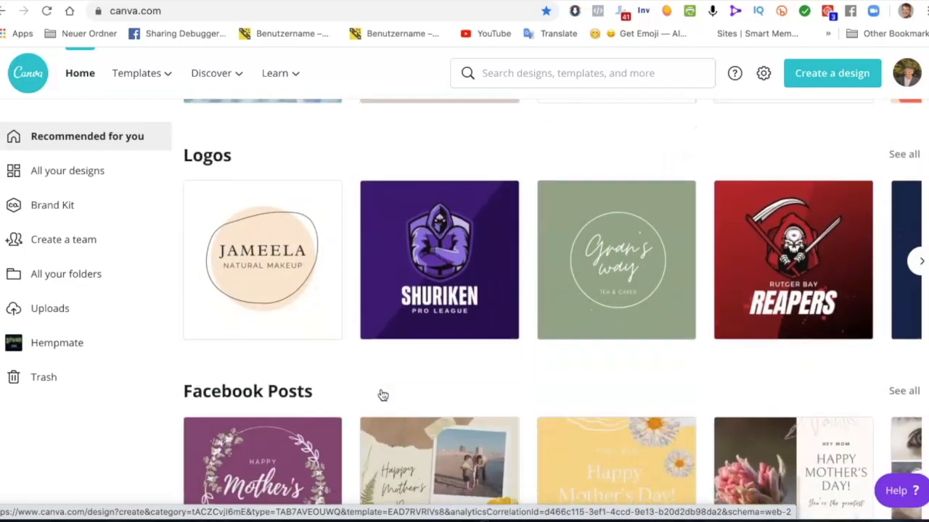
scroll(383, 395, down, 2)
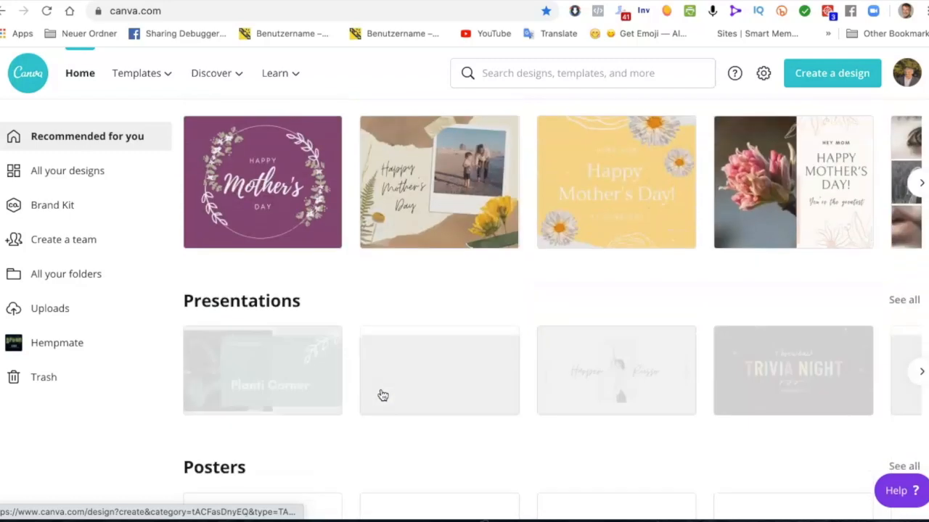
scroll(383, 395, down, 4)
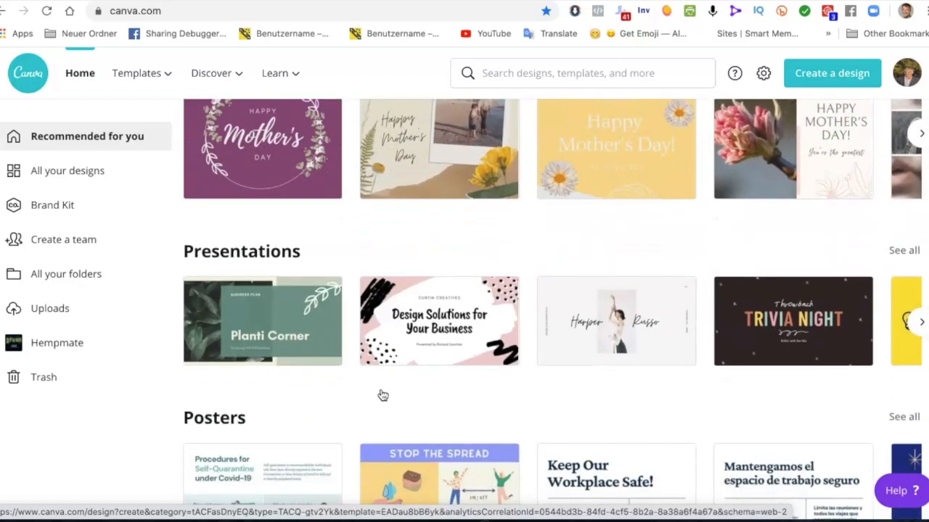
scroll(383, 396, down, 8)
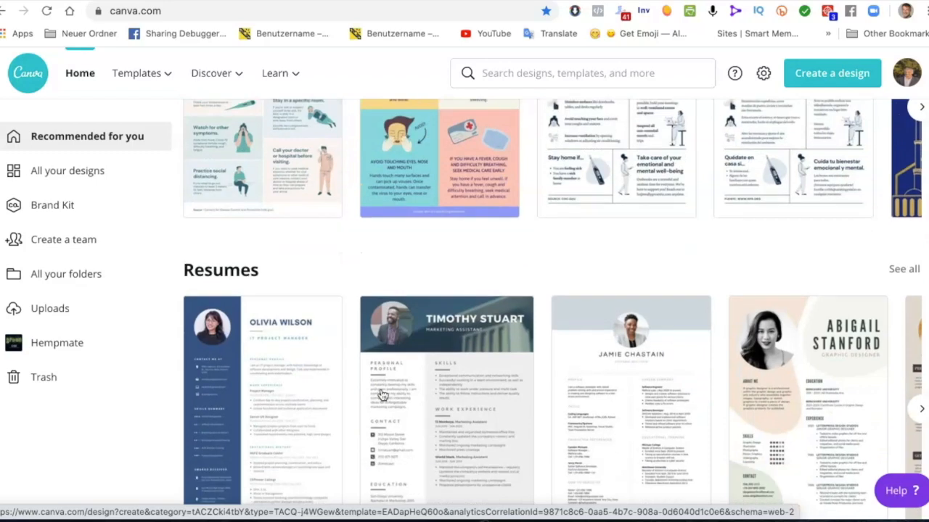
scroll(384, 395, down, 3)
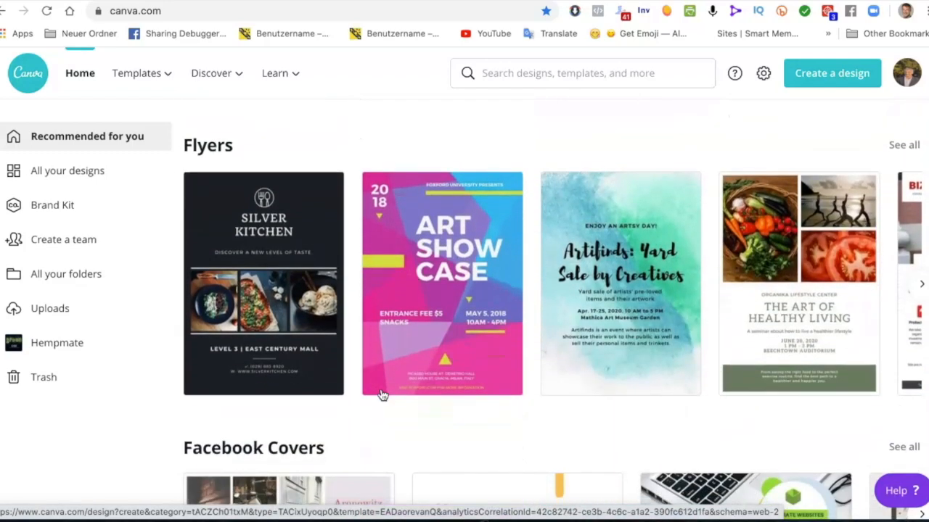
scroll(383, 395, down, 3)
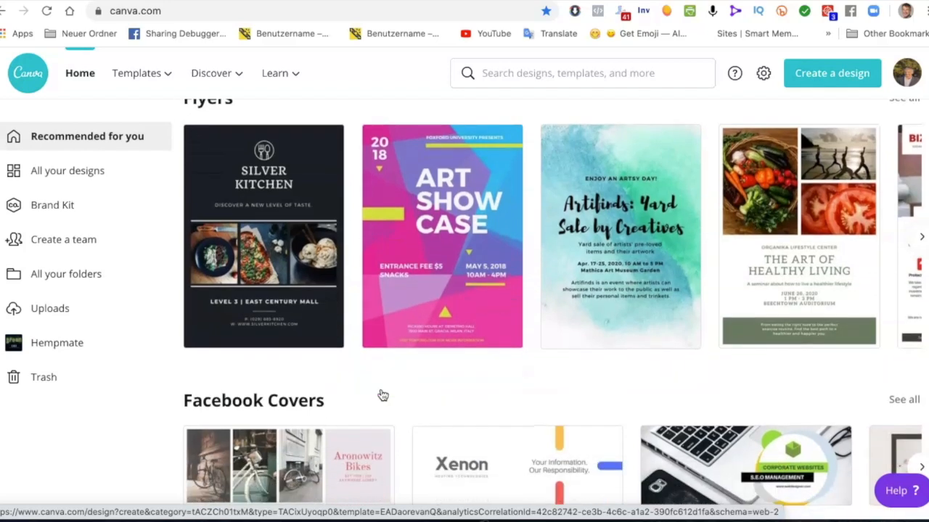
scroll(383, 390, down, 3)
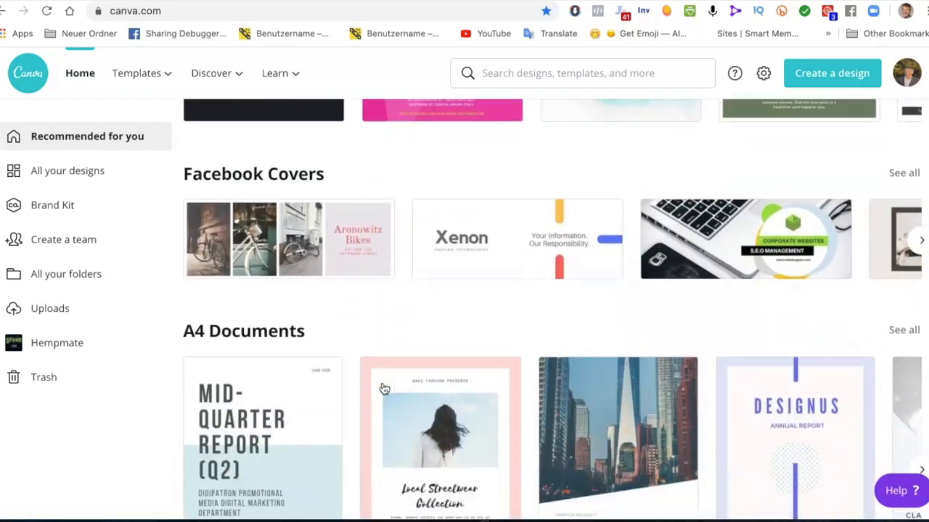
click(327, 287)
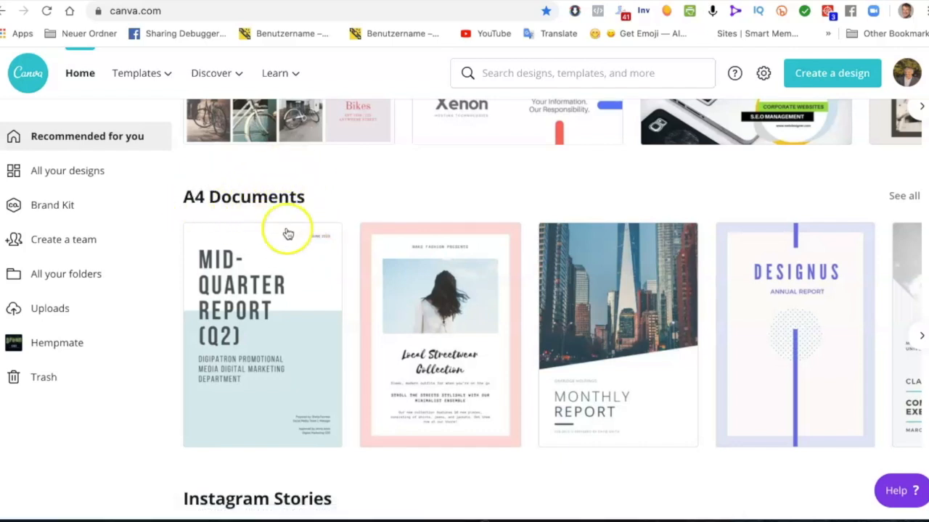
Examine the further template categories from A4 Documents and Instagram Stories through Infographics, YouTube Thumbnails and Animated Social Media to Blog Banners
scroll(305, 338, down, 4)
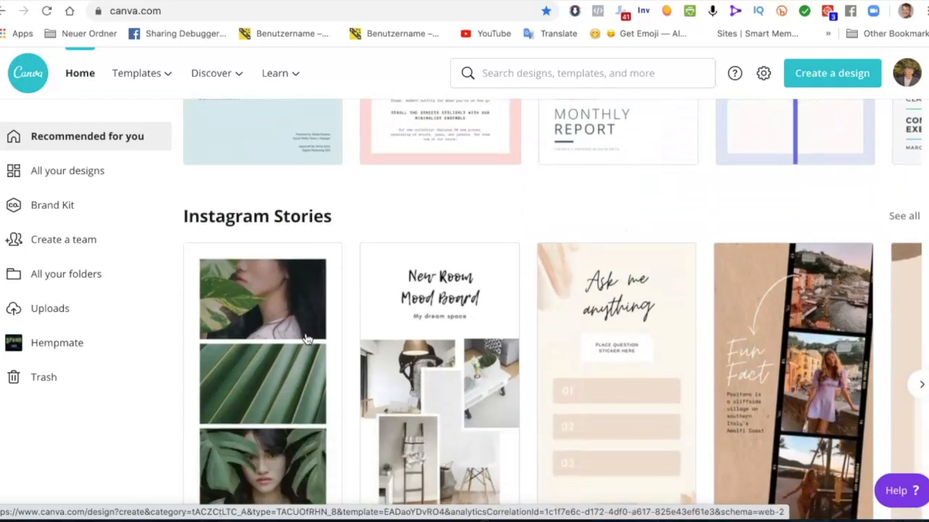
scroll(306, 338, down, 4)
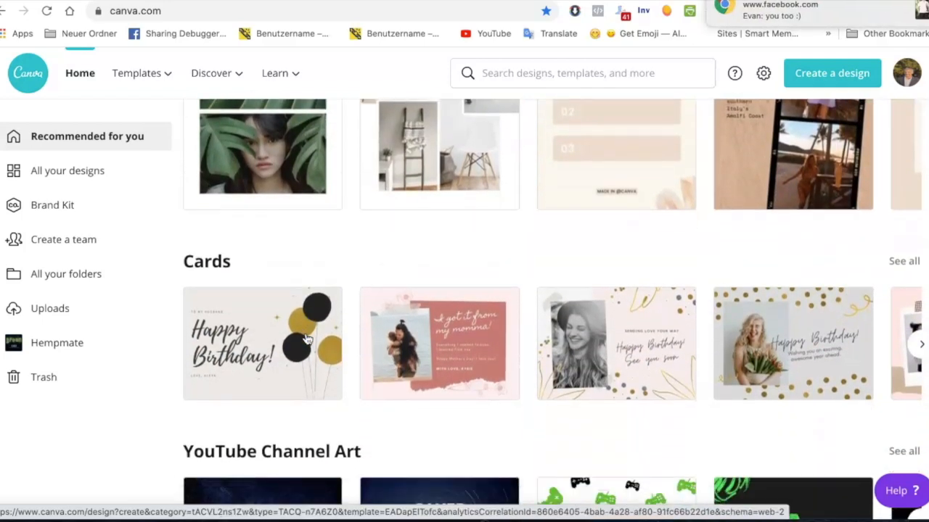
scroll(307, 340, down, 1)
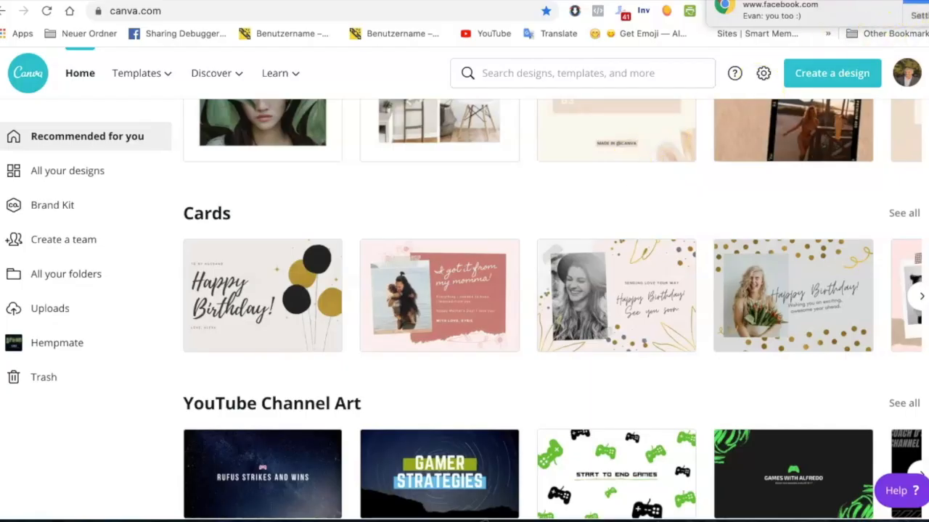
scroll(524, 265, down, 2)
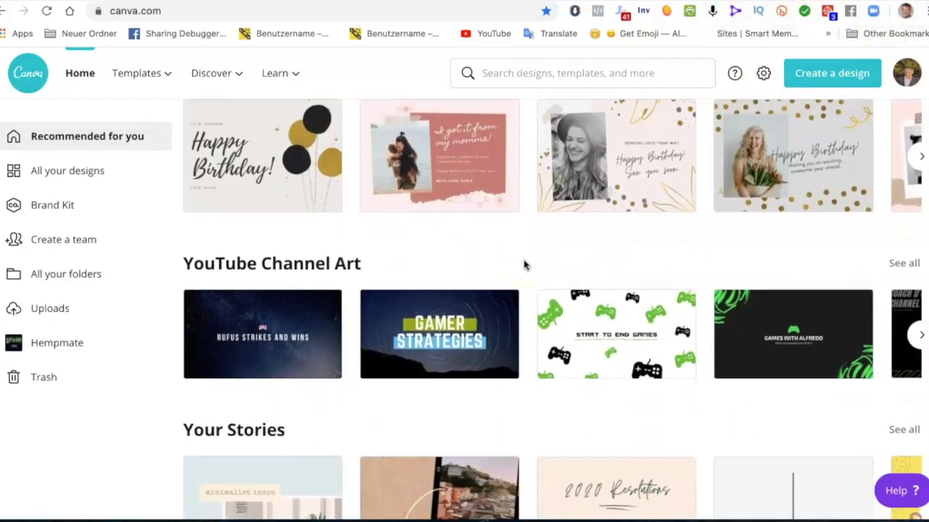
scroll(523, 266, down, 5)
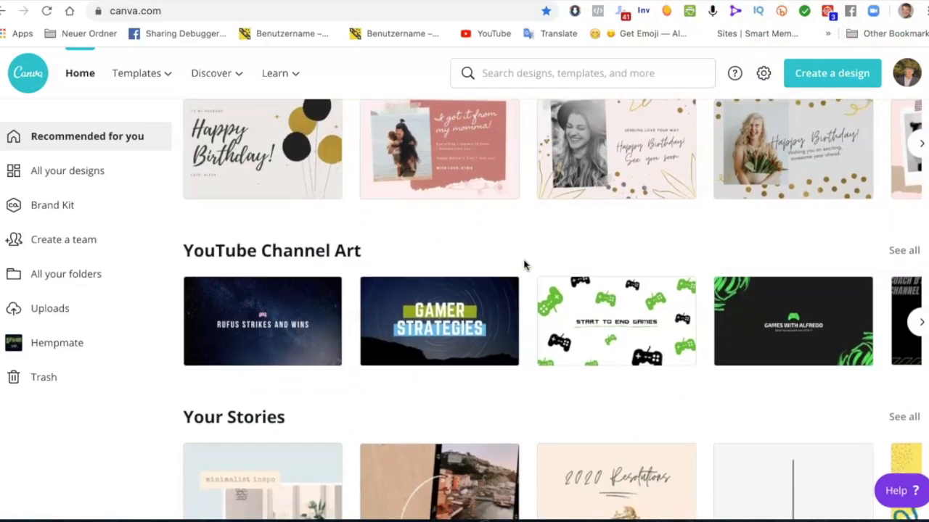
scroll(524, 265, down, 6)
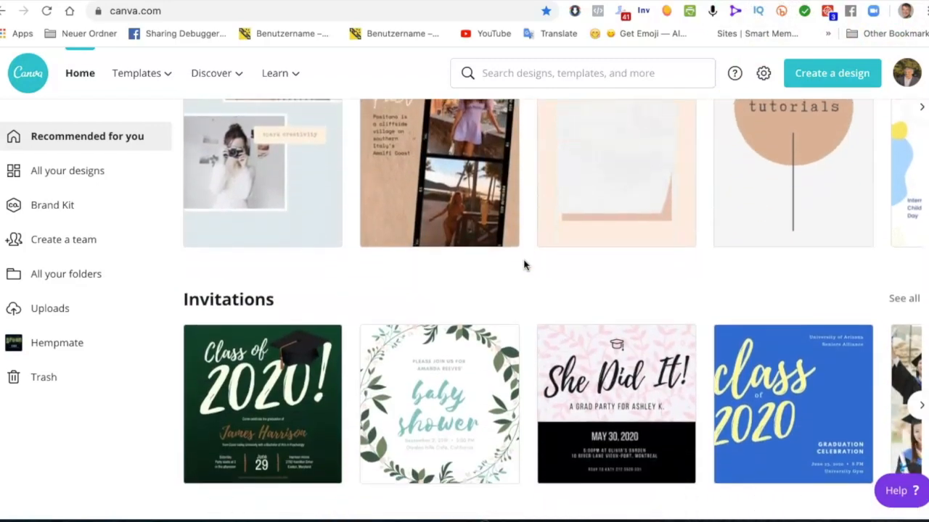
scroll(524, 266, down, 1)
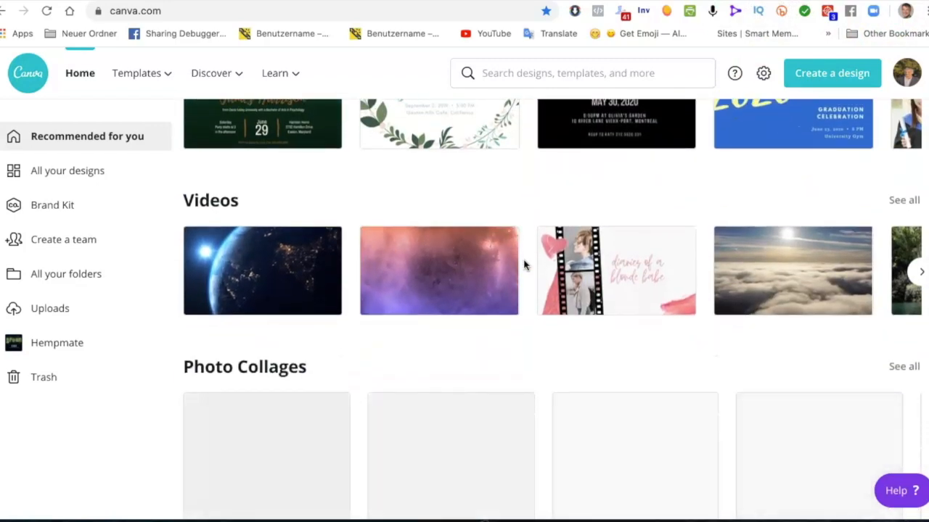
scroll(524, 266, down, 3)
scroll(524, 262, down, 4)
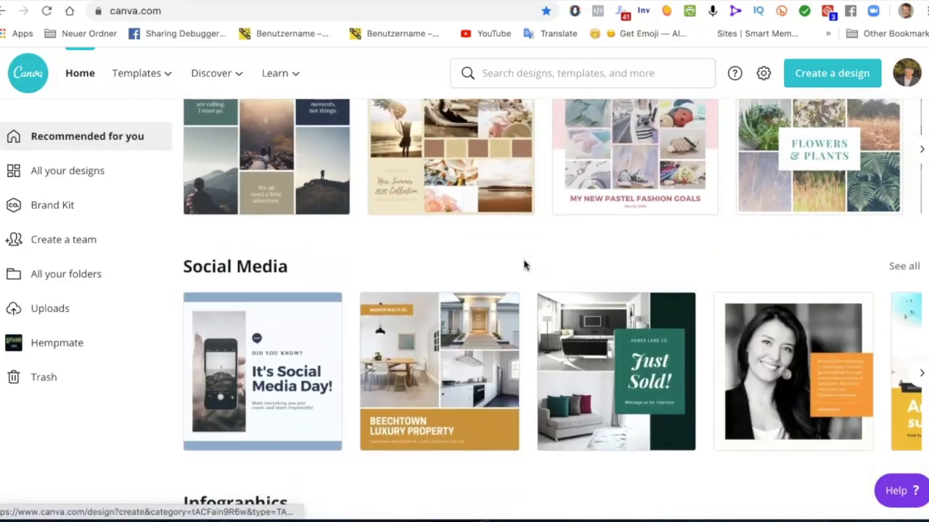
scroll(524, 265, down, 6)
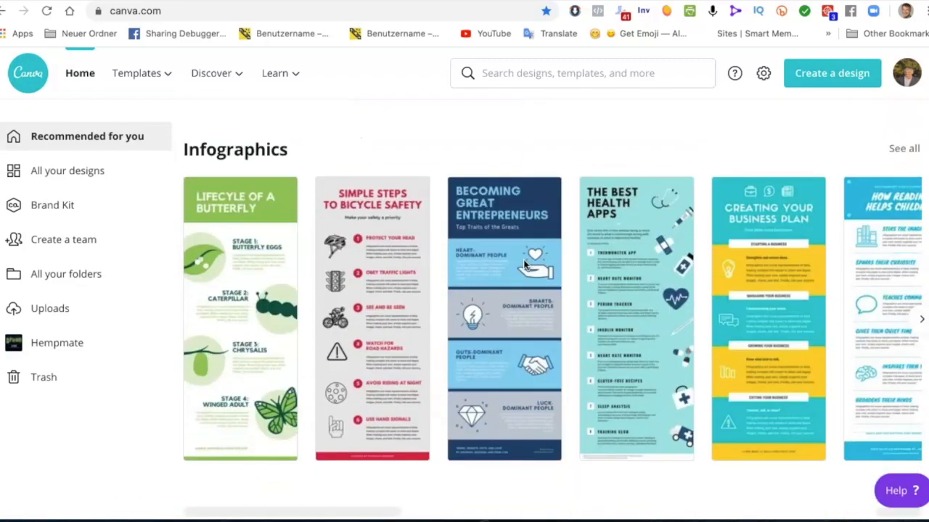
scroll(523, 266, down, 4)
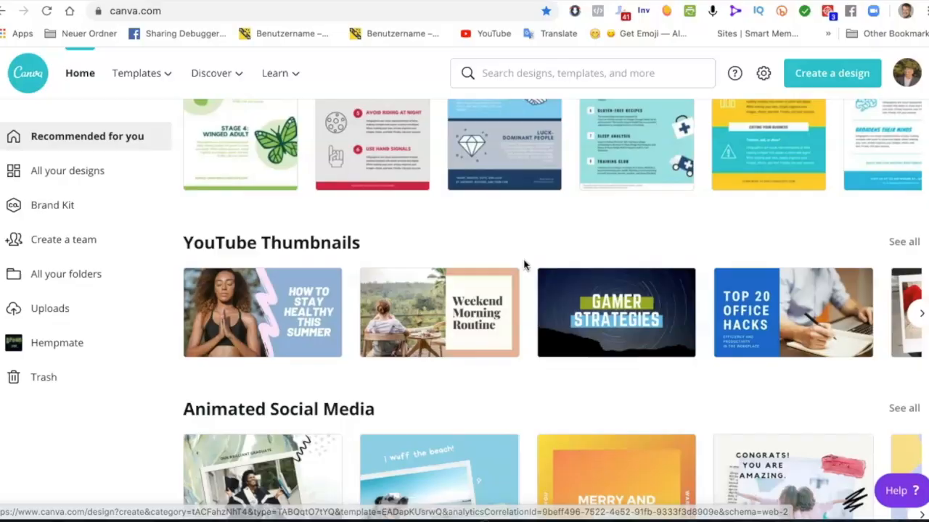
scroll(524, 266, down, 1)
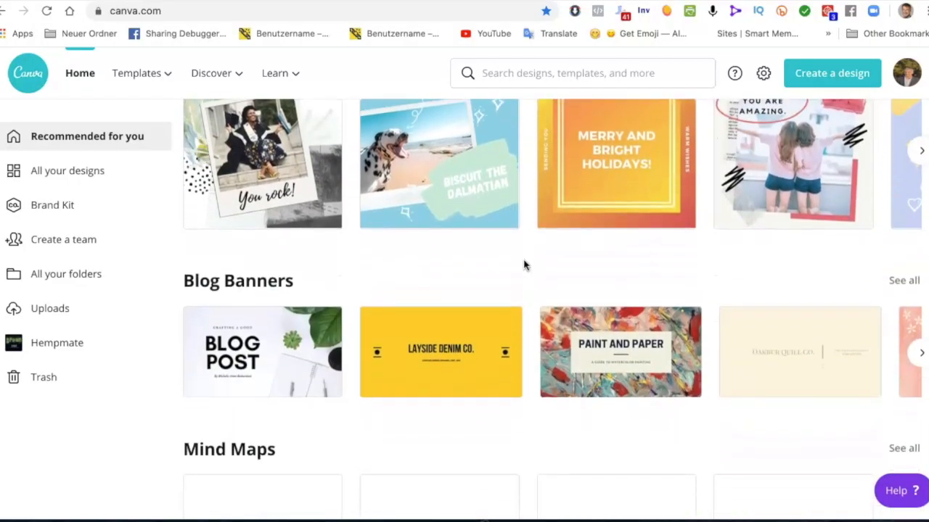
scroll(524, 266, up, 4)
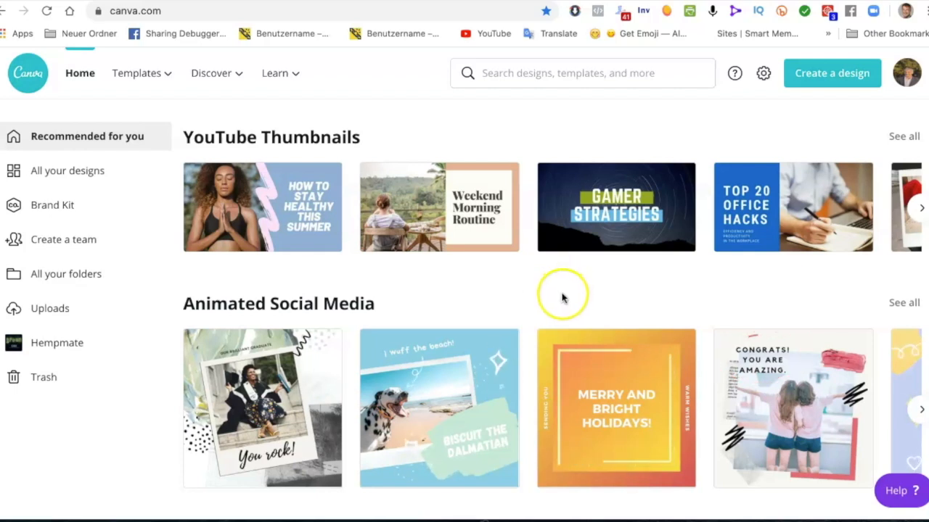
Examine the recommended template categories from Blog Banners and Mind Maps through Brochures and Menus to the Zoom Virtual Backgrounds
scroll(562, 297, down, 4)
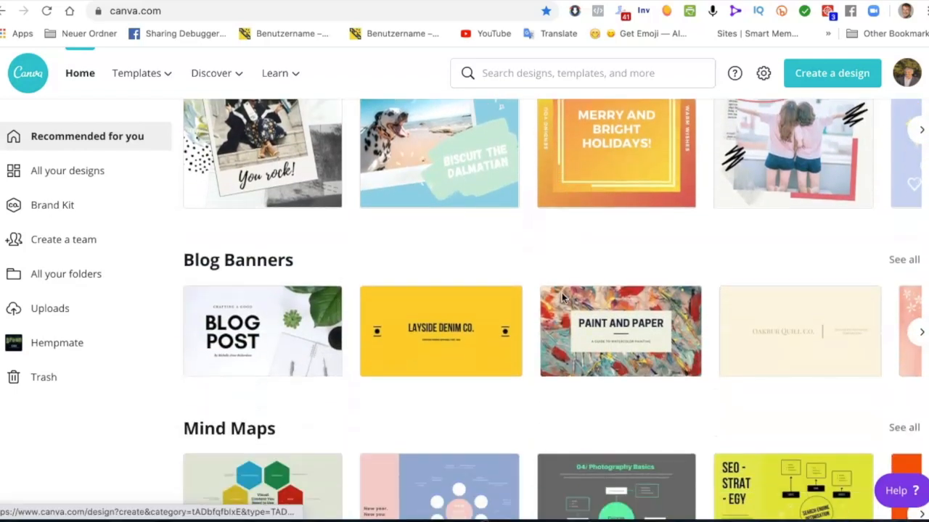
scroll(561, 298, down, 4)
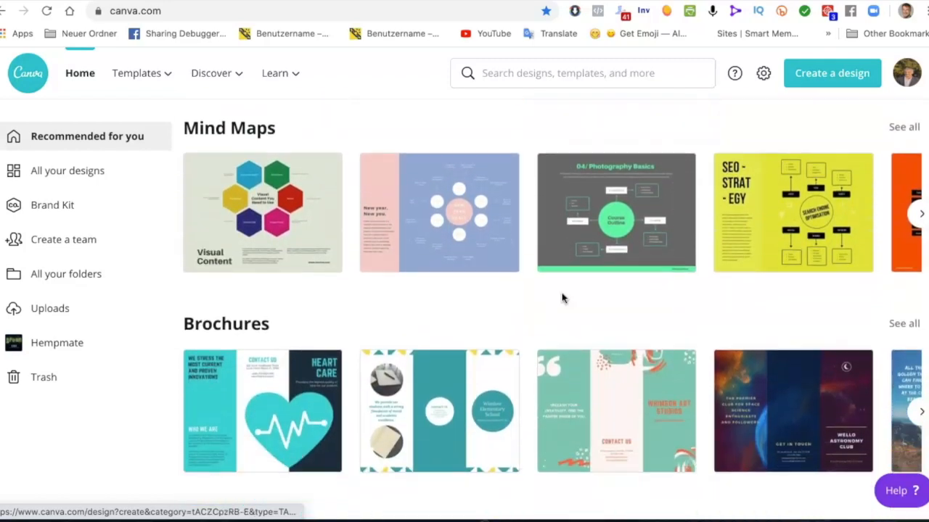
scroll(562, 298, down, 5)
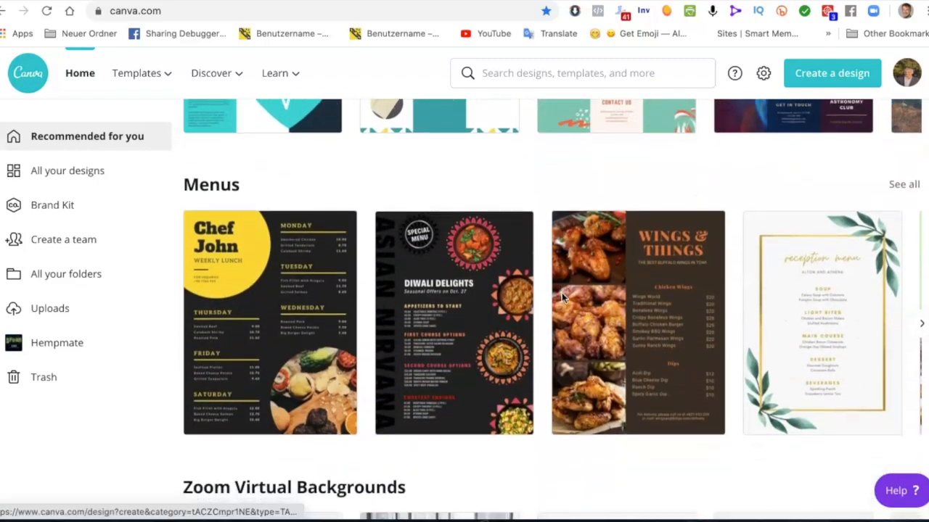
scroll(562, 296, down, 3)
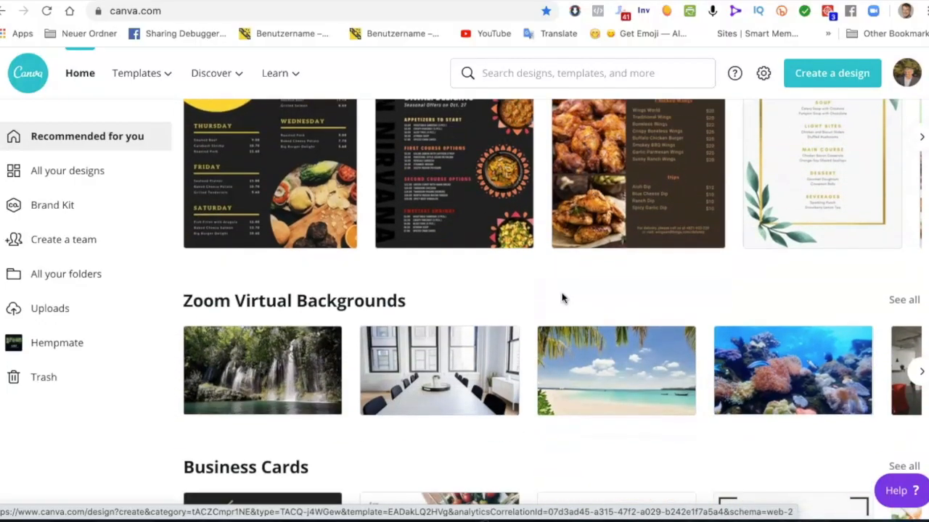
scroll(563, 298, down, 1)
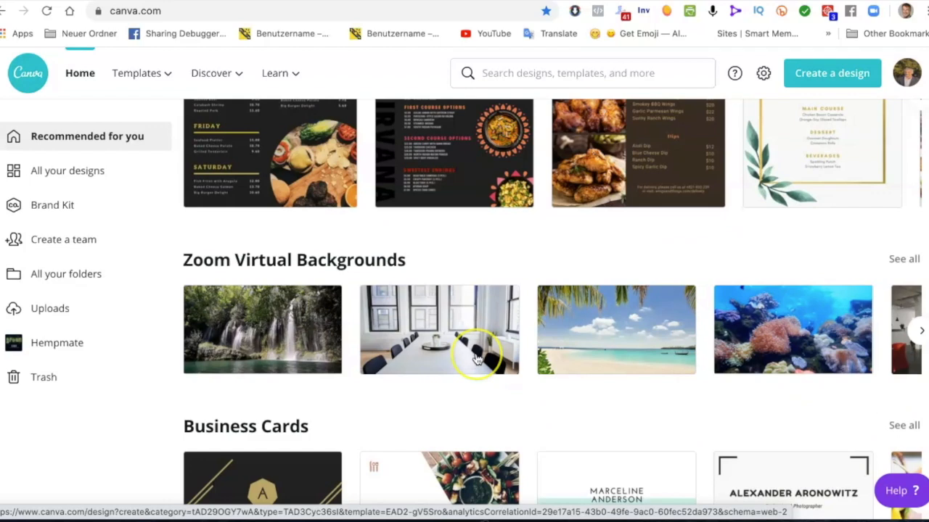
scroll(476, 359, right, 15)
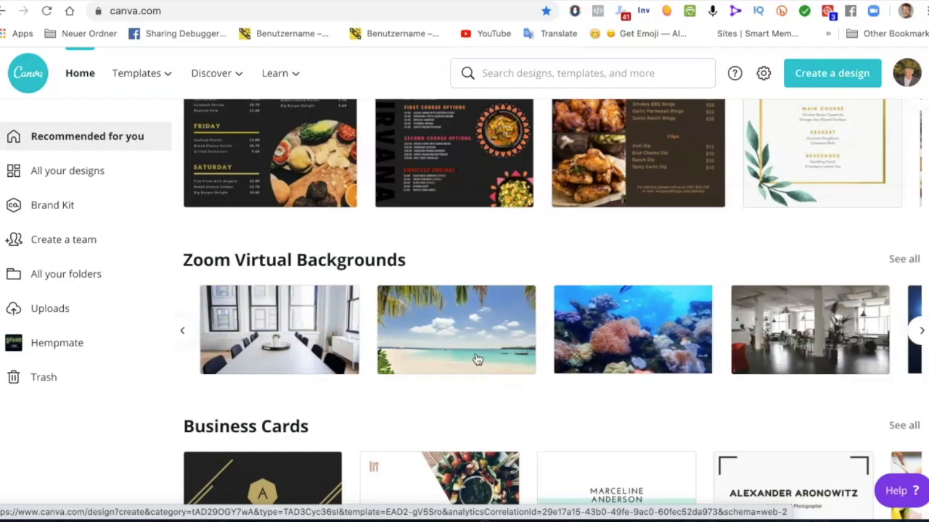
scroll(476, 359, right, 15)
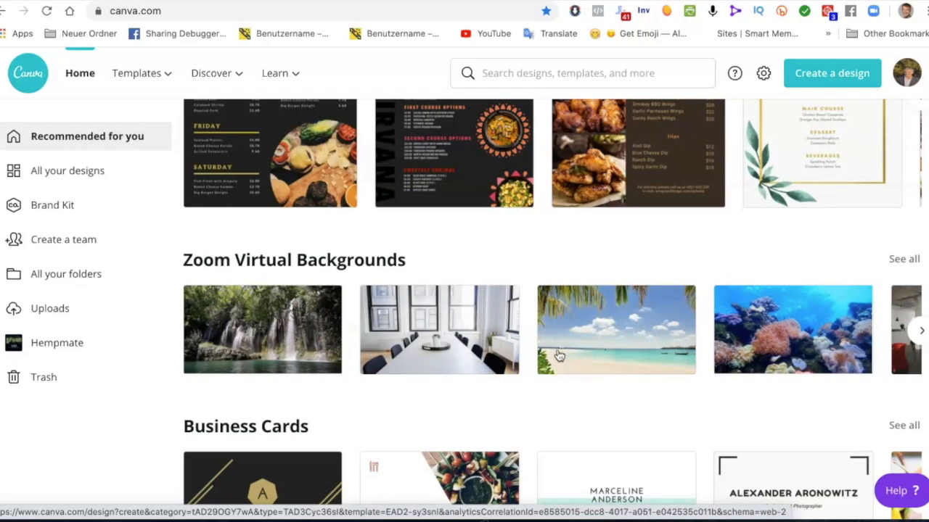
scroll(559, 355, down, 1)
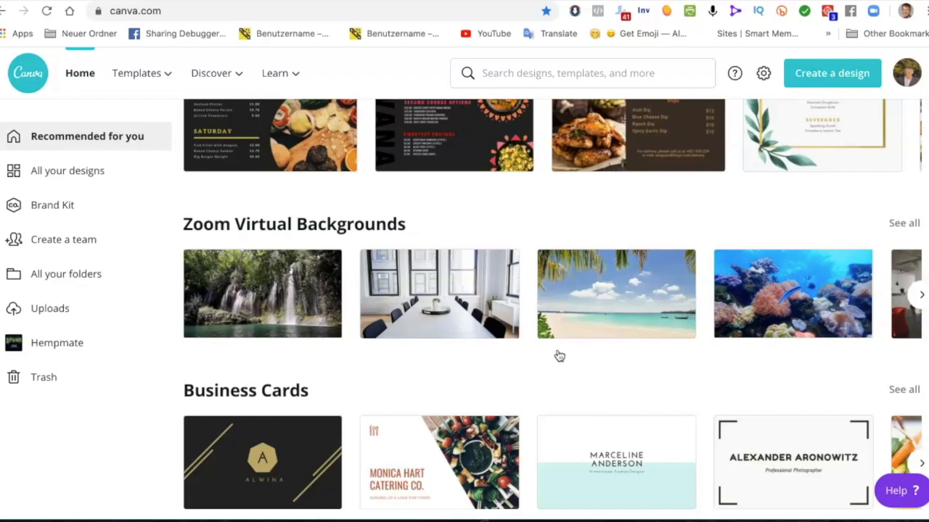
scroll(559, 356, down, 1)
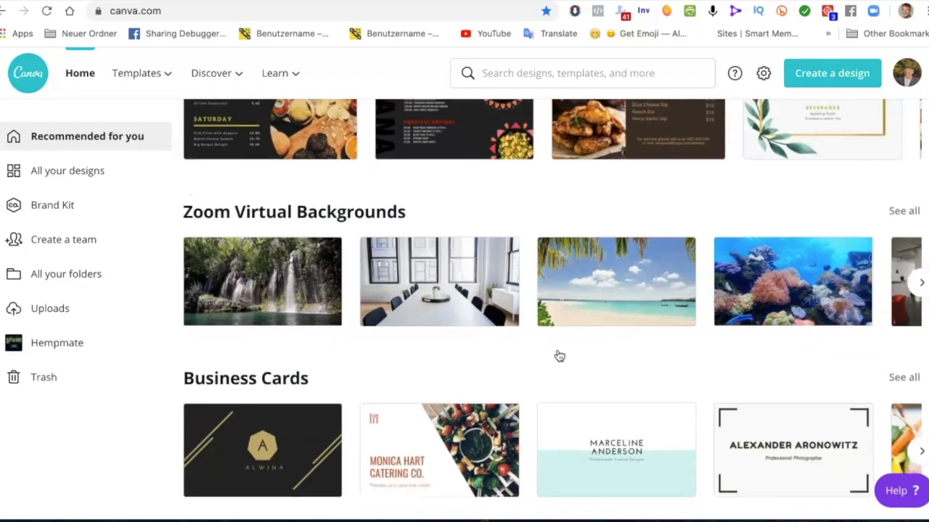
Examine the template categories from Business Cards, Desktop Wallpapers and Book Covers through Concept Maps to LinkedIn Banners and Pinterest Pins
scroll(559, 356, down, 5)
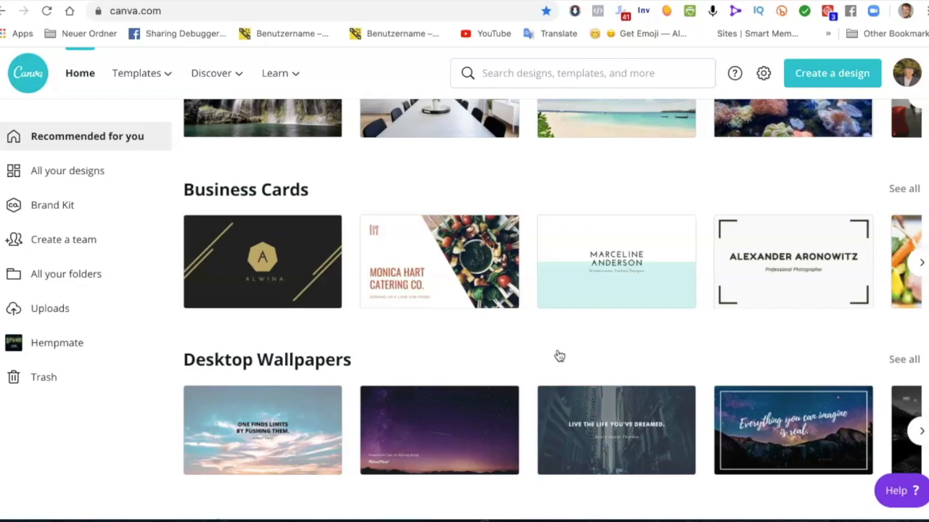
scroll(559, 356, down, 2)
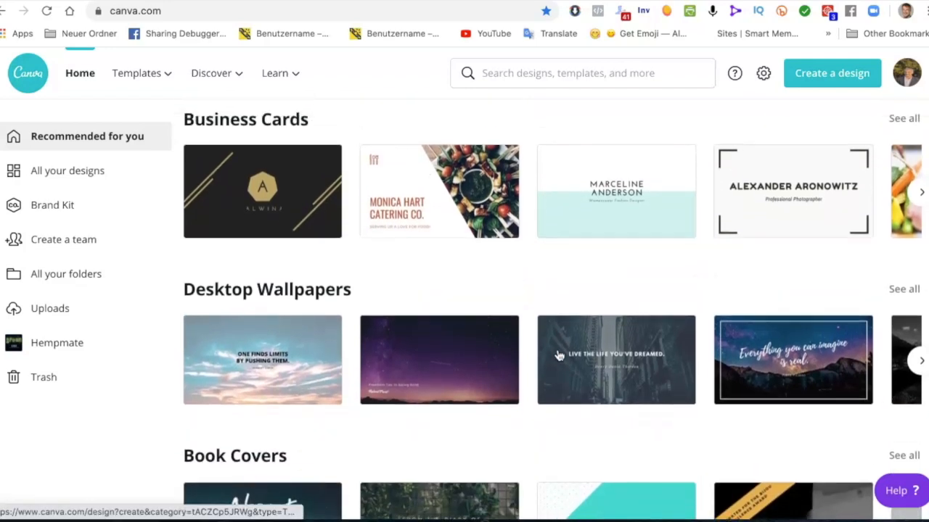
scroll(559, 355, down, 12)
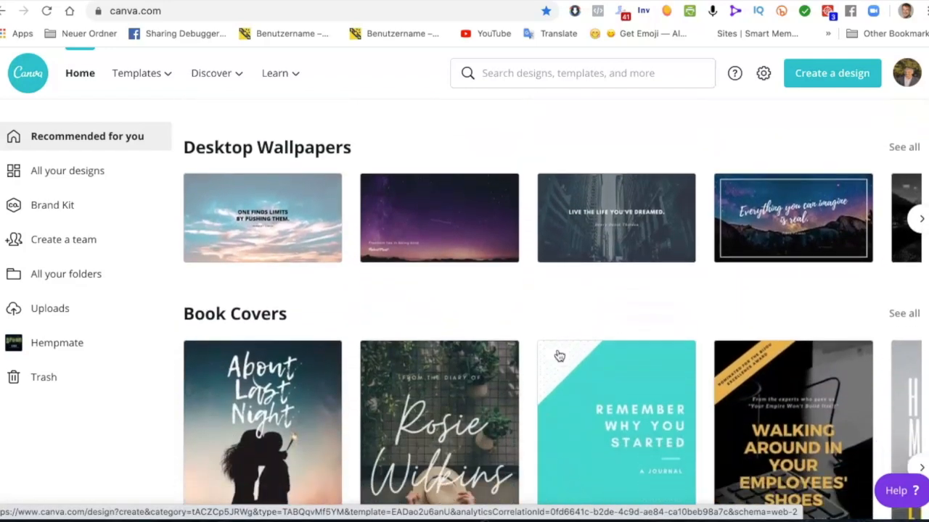
scroll(559, 355, down, 6)
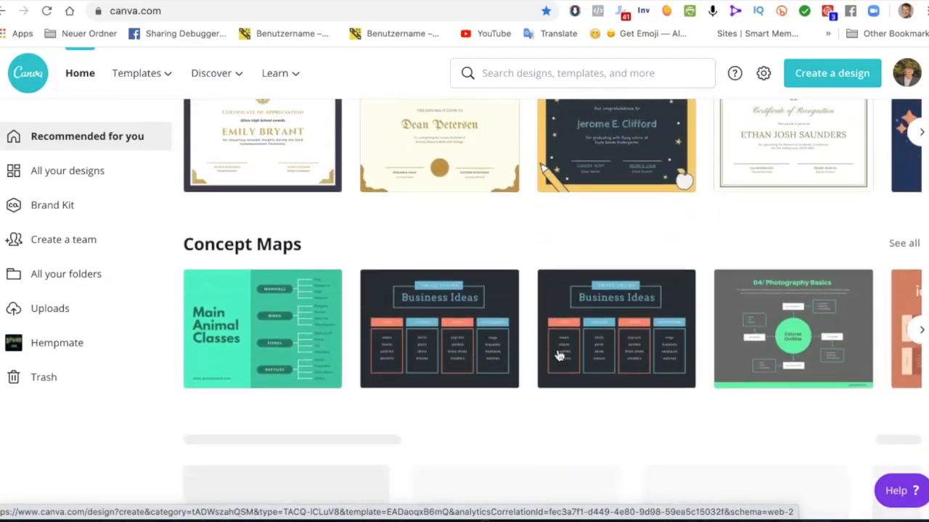
scroll(558, 355, down, 6)
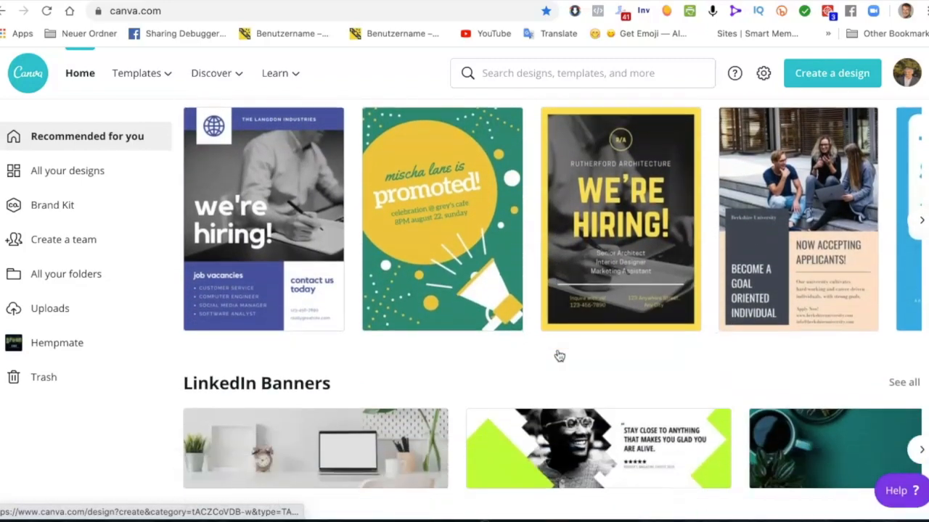
scroll(559, 356, down, 2)
scroll(558, 355, down, 6)
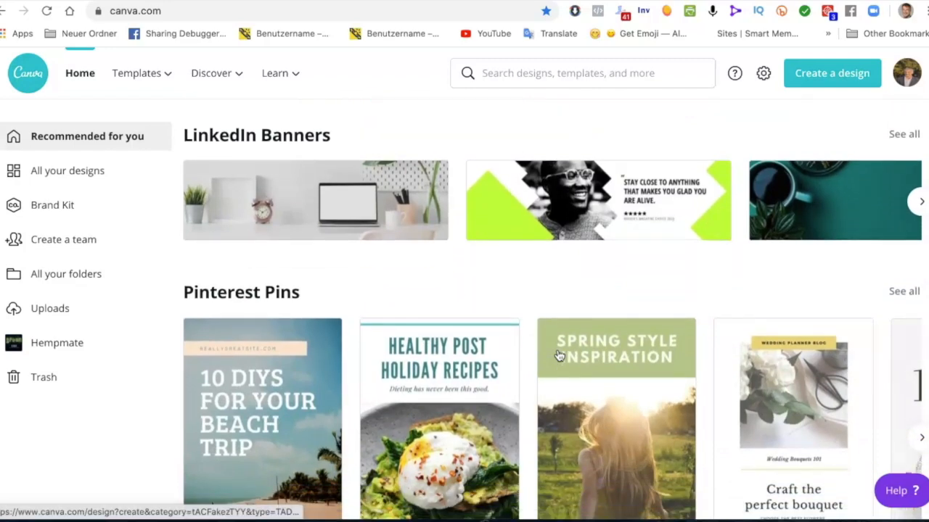
scroll(559, 355, up, 1)
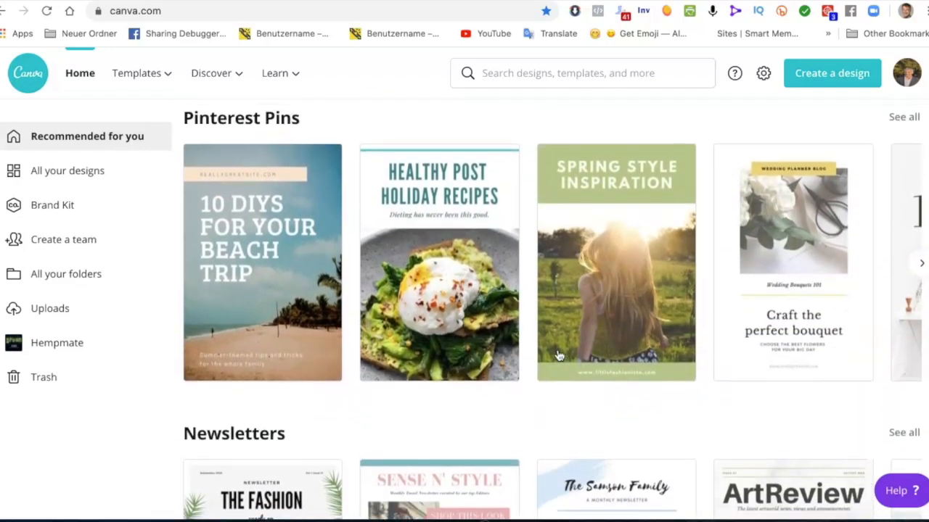
Examine the remaining template categories from Newsletters, Labels and CD Covers through Facebook Ads and Letterheads to Reports and Proposals
scroll(558, 356, down, 10)
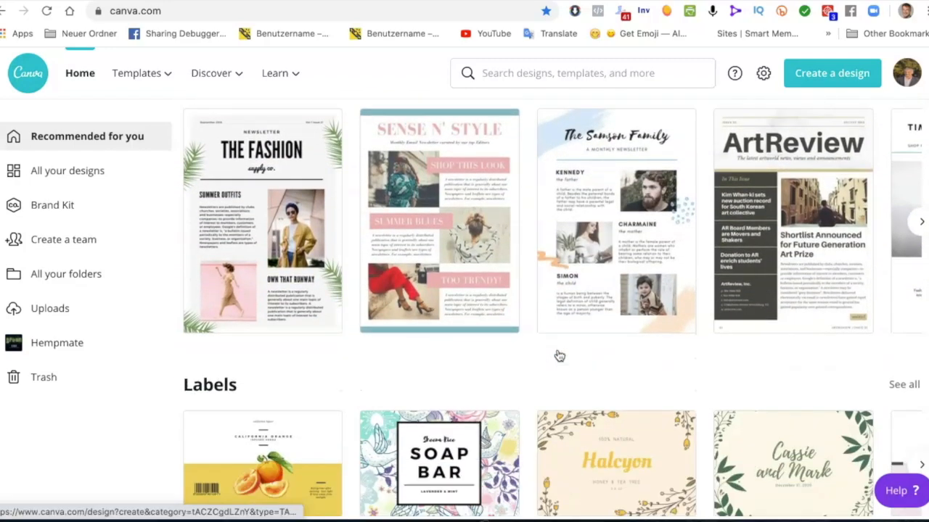
scroll(559, 355, down, 9)
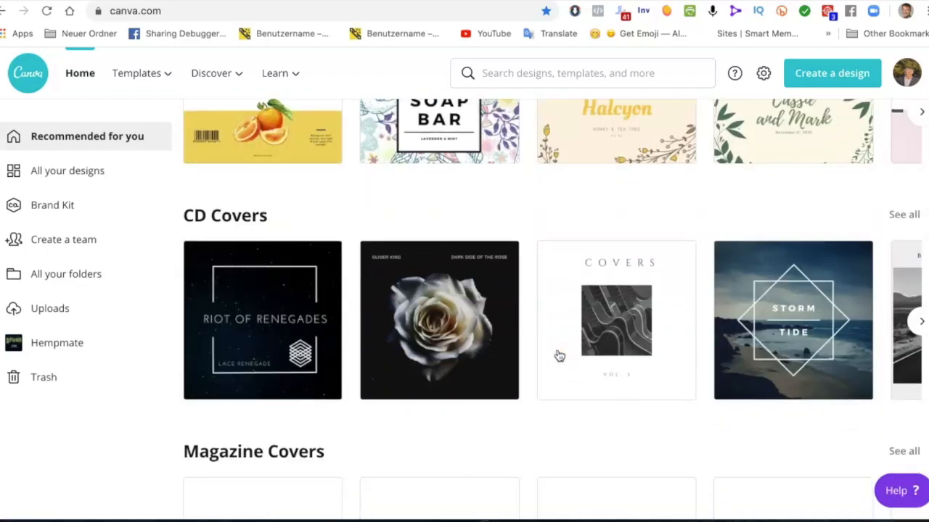
scroll(559, 356, down, 15)
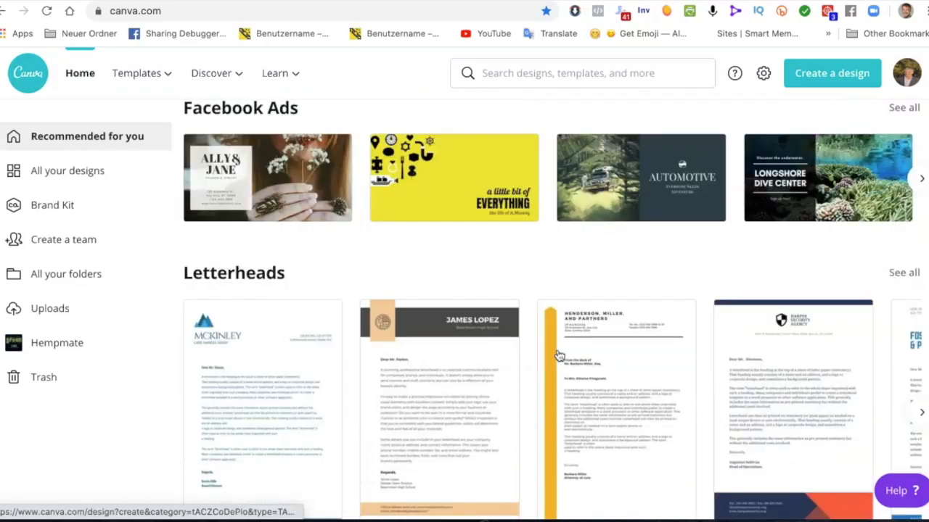
scroll(559, 355, down, 6)
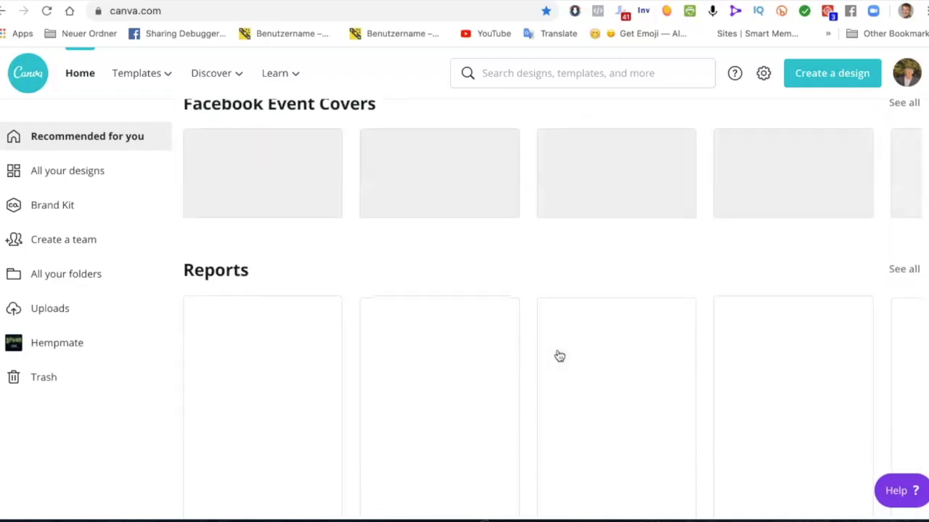
scroll(559, 356, down, 14)
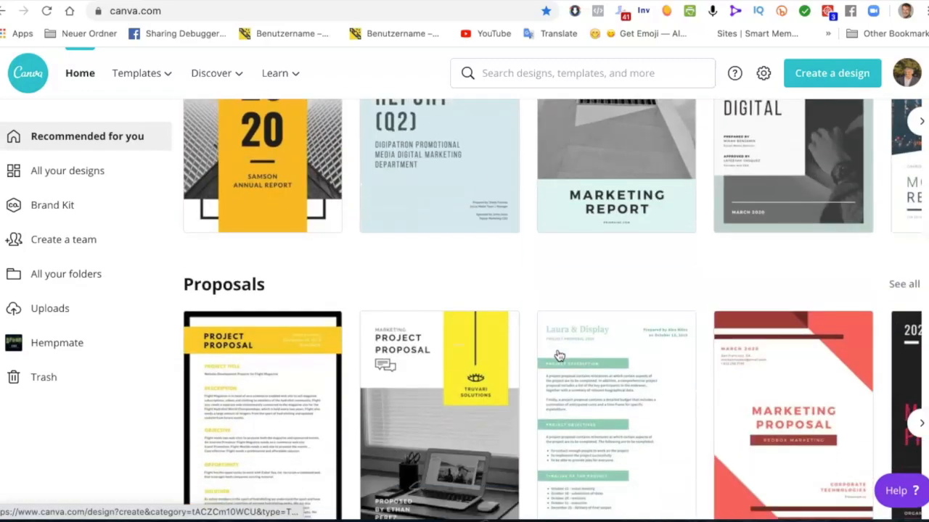
scroll(558, 355, down, 2)
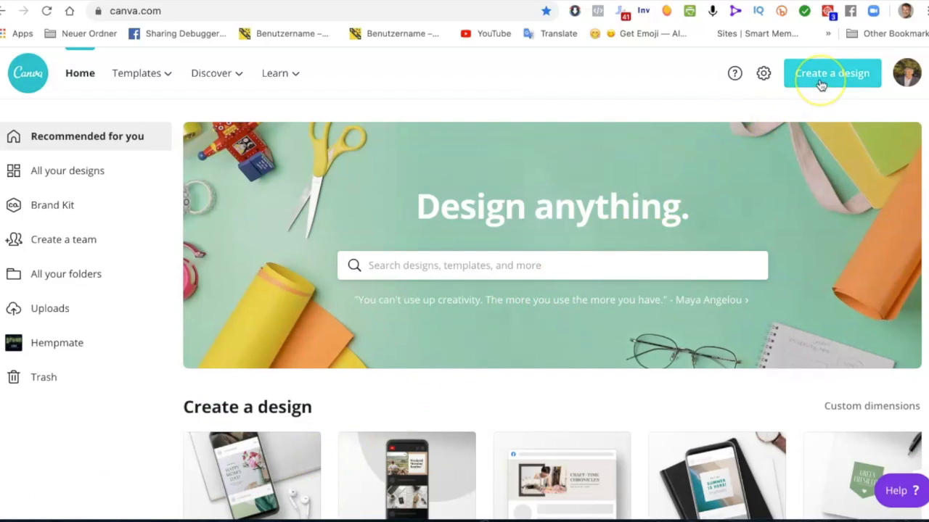
View the custom dimensions option for a new design with its width, height and unit settings, and close it without creating anything
click(820, 86)
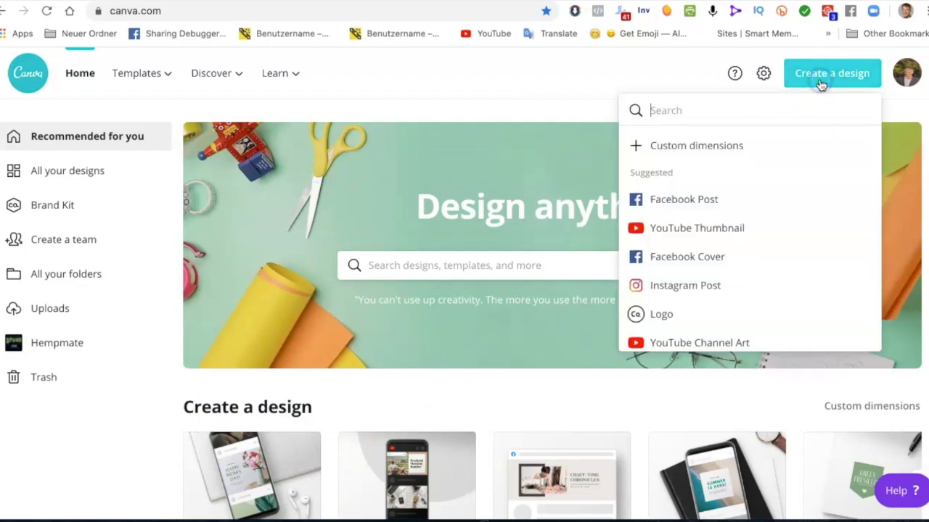
click(733, 147)
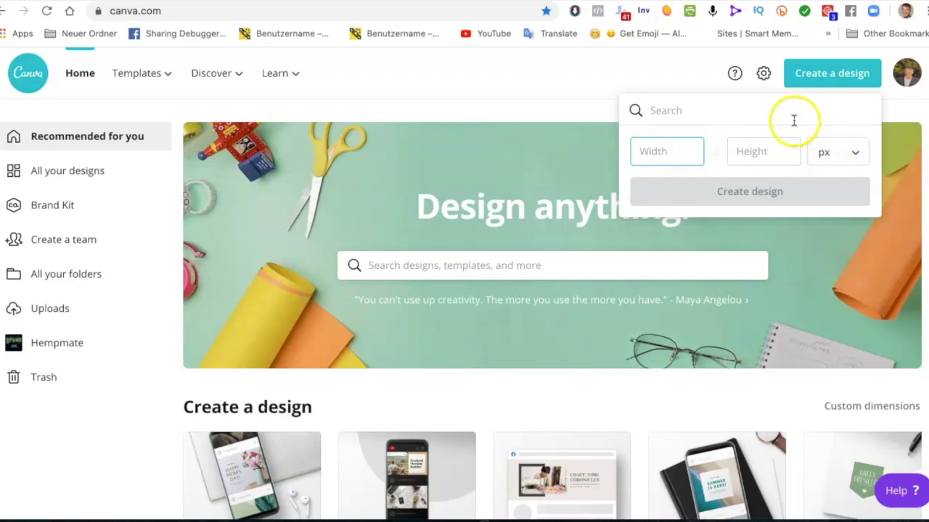
click(827, 80)
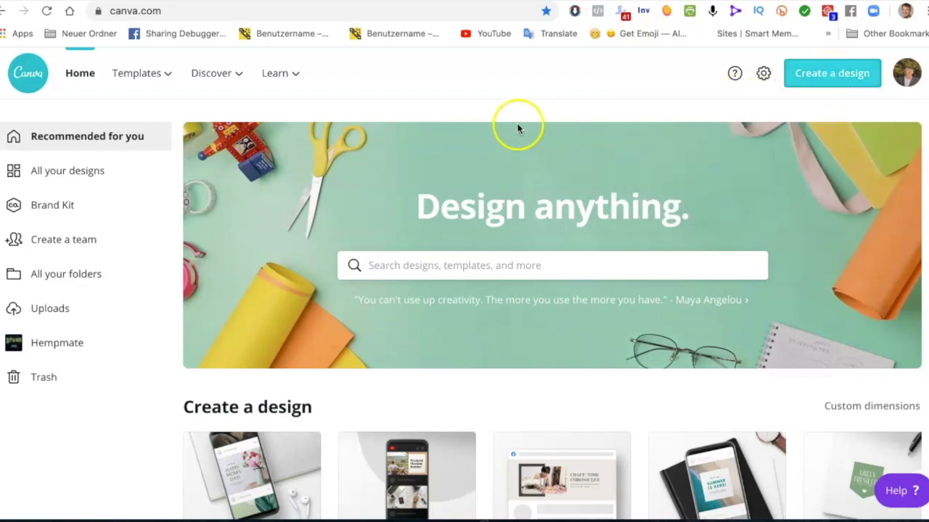
Look over the categories offered under Templates, Discover and Learn on the home page
mouse_move(158, 80)
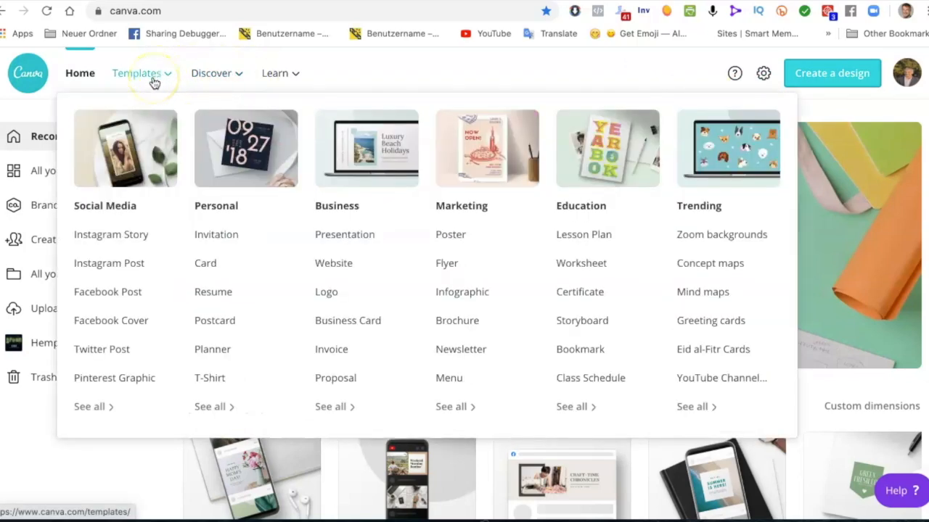
mouse_move(209, 77)
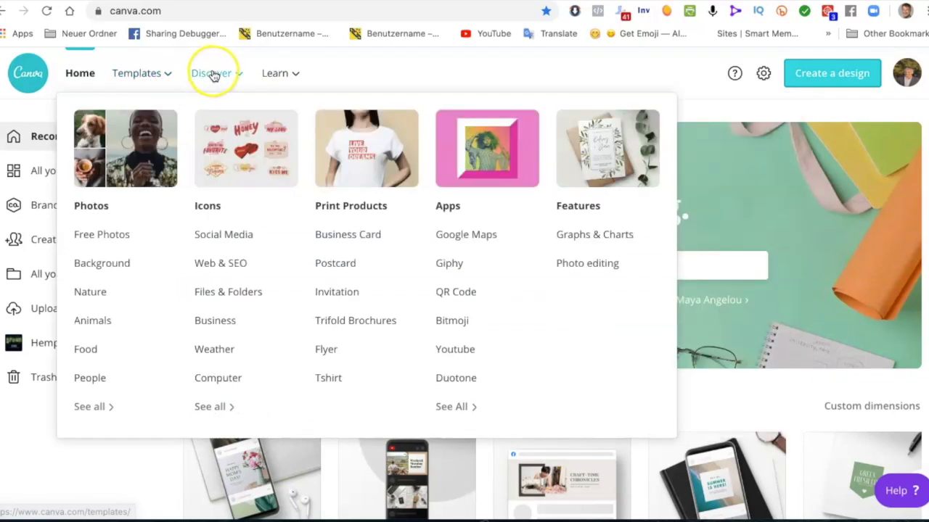
mouse_move(275, 75)
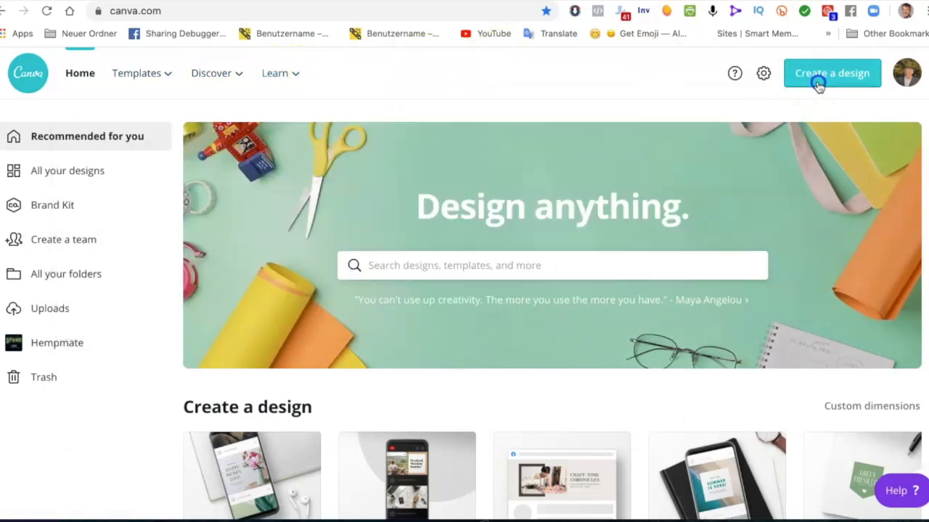
Create a new blank design of the suggested type Facebook Post
click(815, 82)
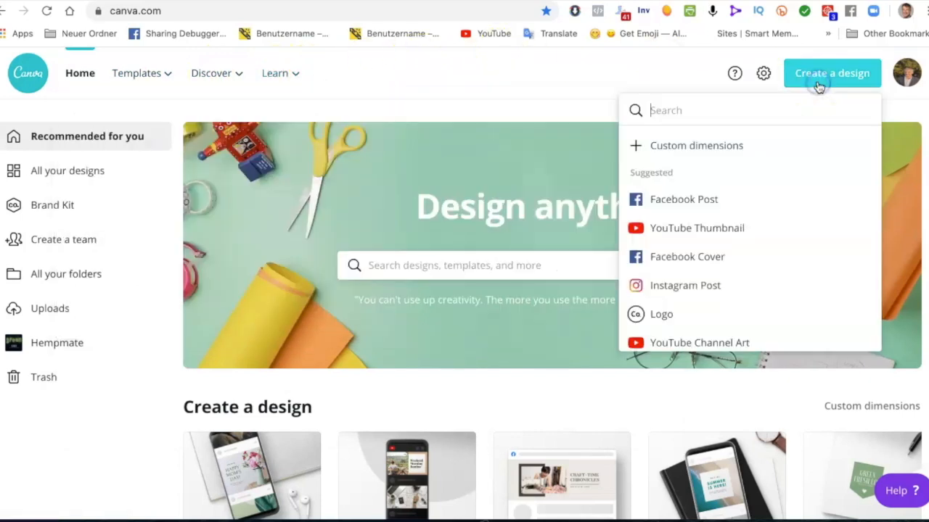
click(686, 206)
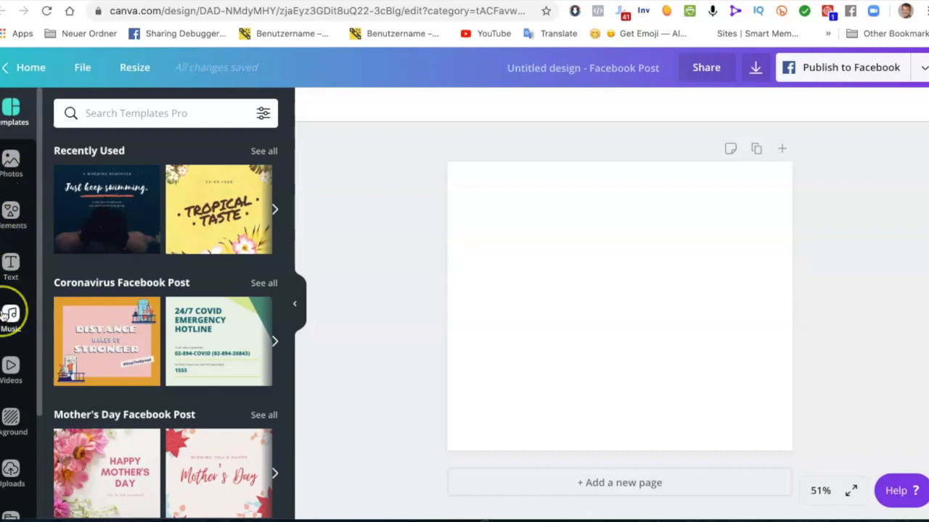
Look over the editor's content sections from Templates, Photos and Elements to Uploads and Folders, and browse the suggested Facebook Post templates
click(5, 363)
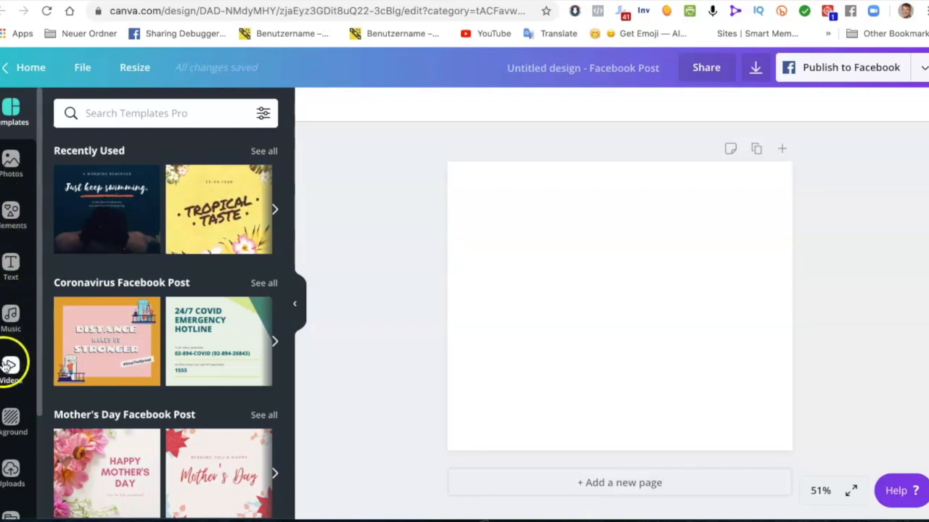
scroll(11, 419, down, 2)
click(13, 384)
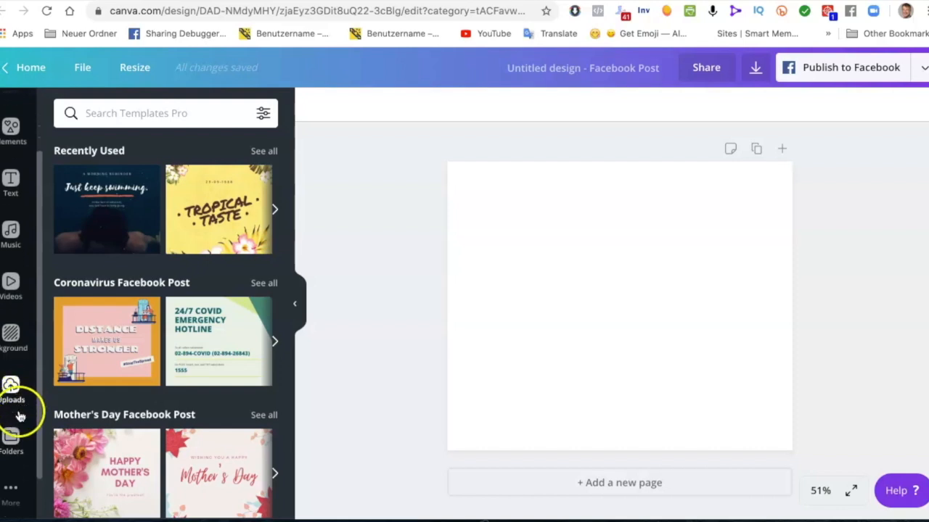
scroll(16, 451, down, 1)
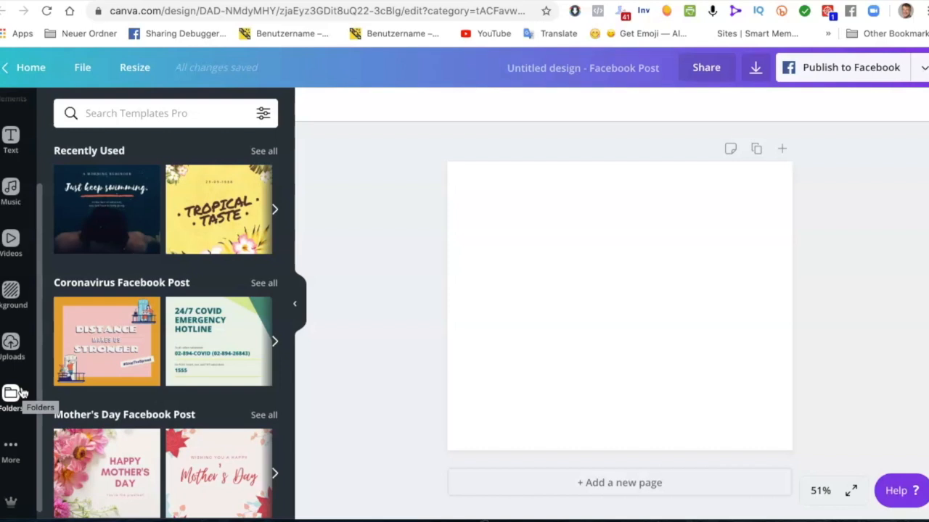
scroll(22, 393, up, 3)
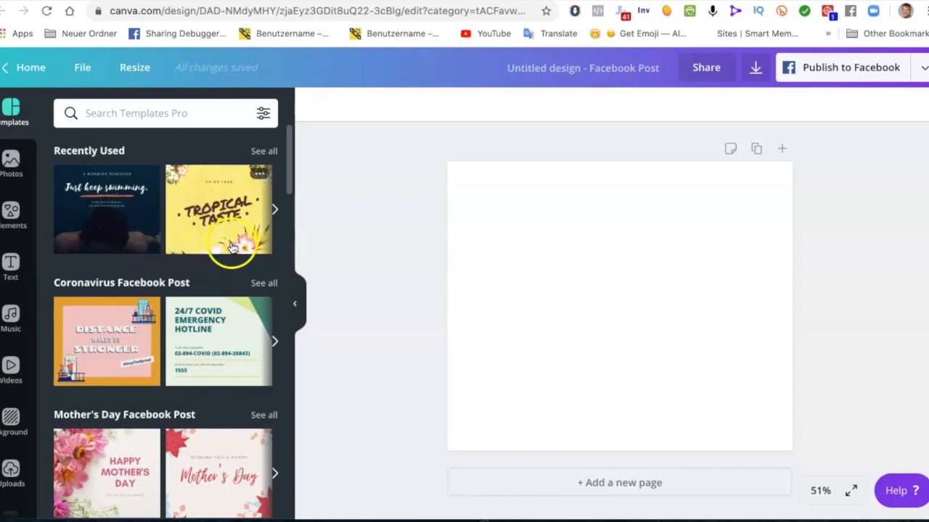
scroll(148, 249, down, 1)
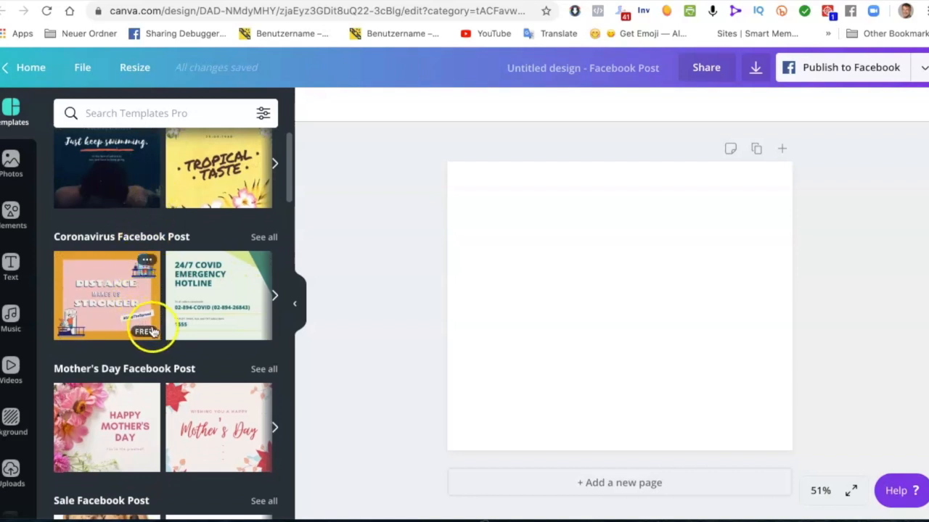
Look through the suggested templates in the Coronavirus Facebook Post row
scroll(250, 320, down, 1)
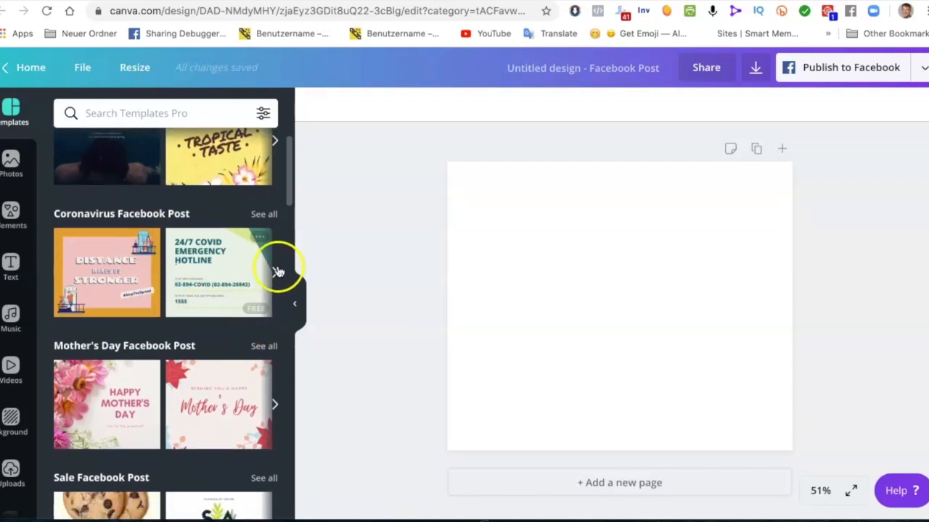
click(279, 273)
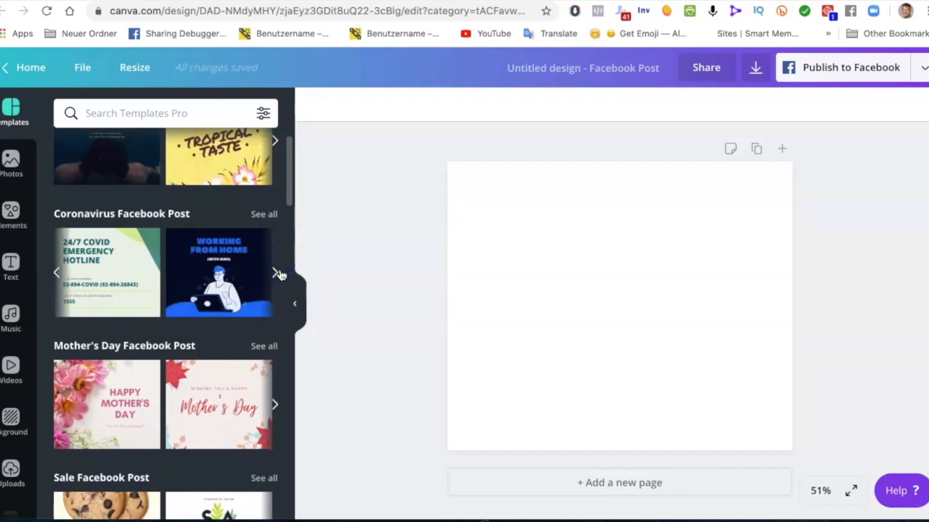
click(279, 273)
click(278, 274)
click(279, 274)
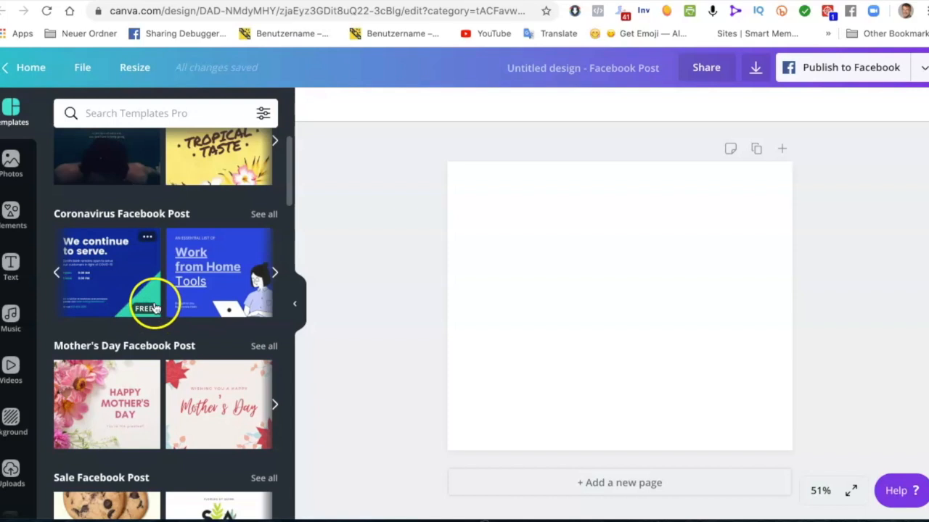
Browse the other Facebook Post template categories down to All results and return to the Autumn and Winter rows
scroll(174, 355, down, 3)
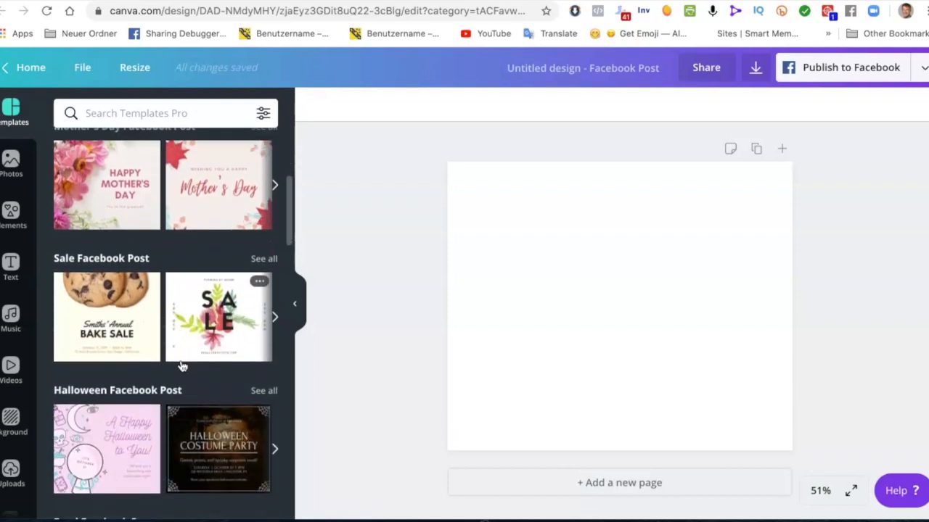
scroll(182, 366, down, 3)
scroll(182, 366, down, 4)
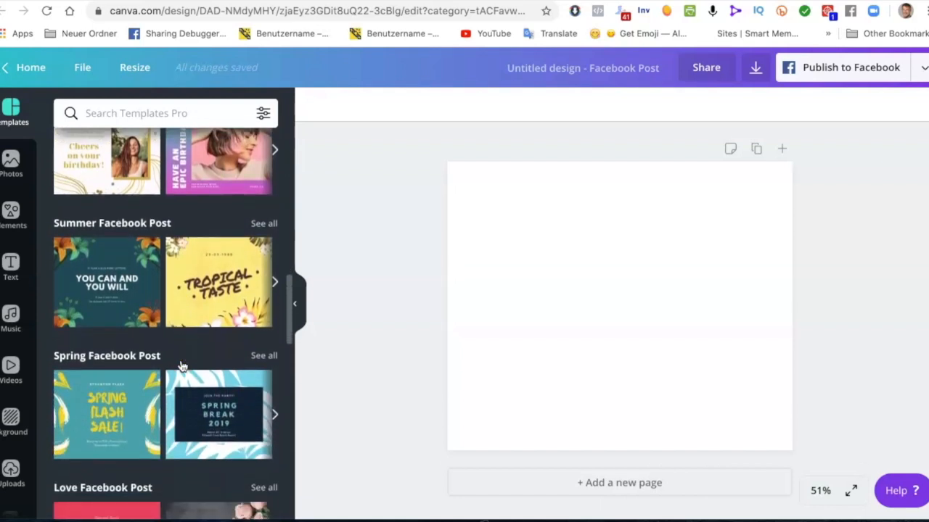
scroll(182, 367, down, 4)
scroll(182, 367, down, 5)
scroll(182, 366, down, 5)
scroll(182, 366, down, 4)
scroll(182, 366, down, 1)
scroll(182, 408, down, 3)
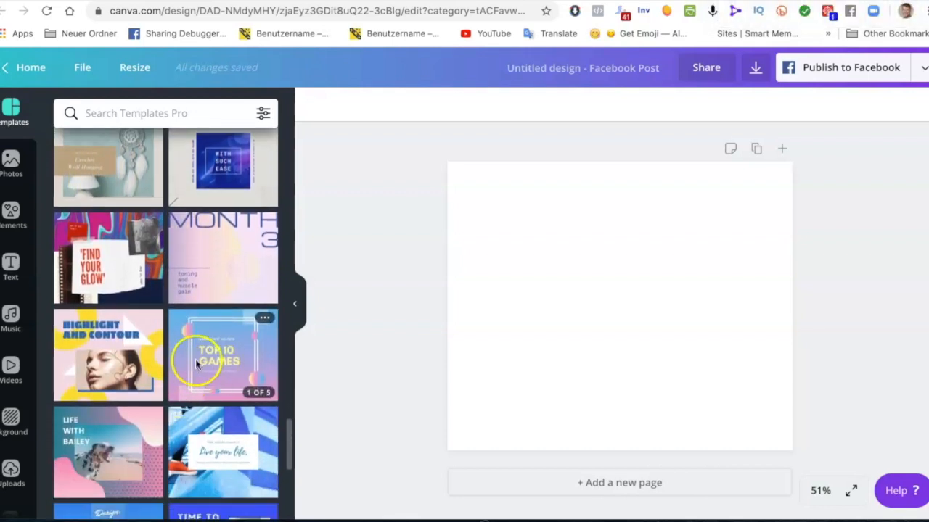
scroll(220, 268, up, 10)
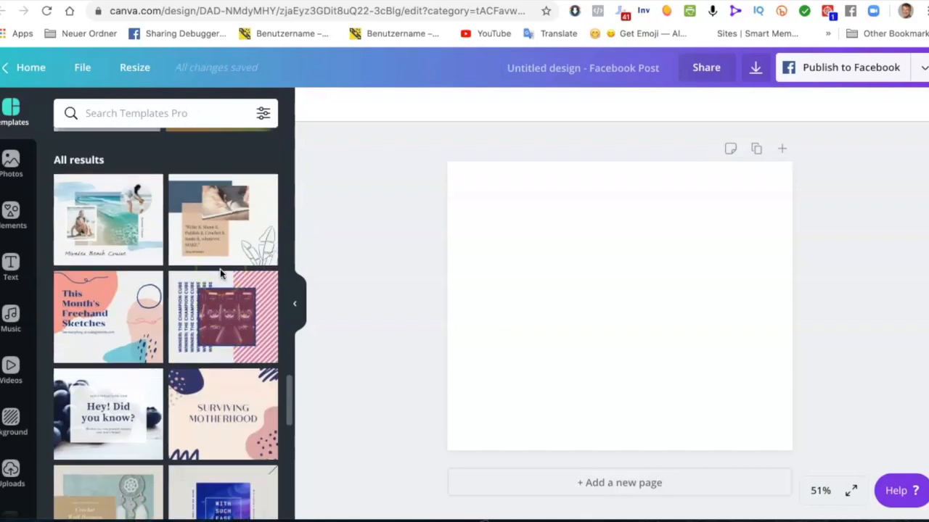
scroll(219, 268, up, 5)
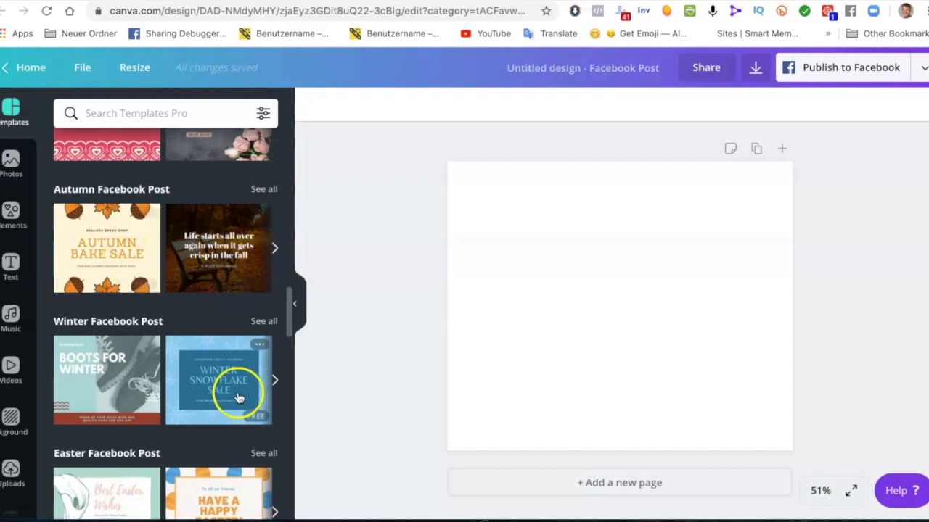
Apply the Boots for Winter template to the page, and replace it with the Best Easter Wishes template
click(108, 381)
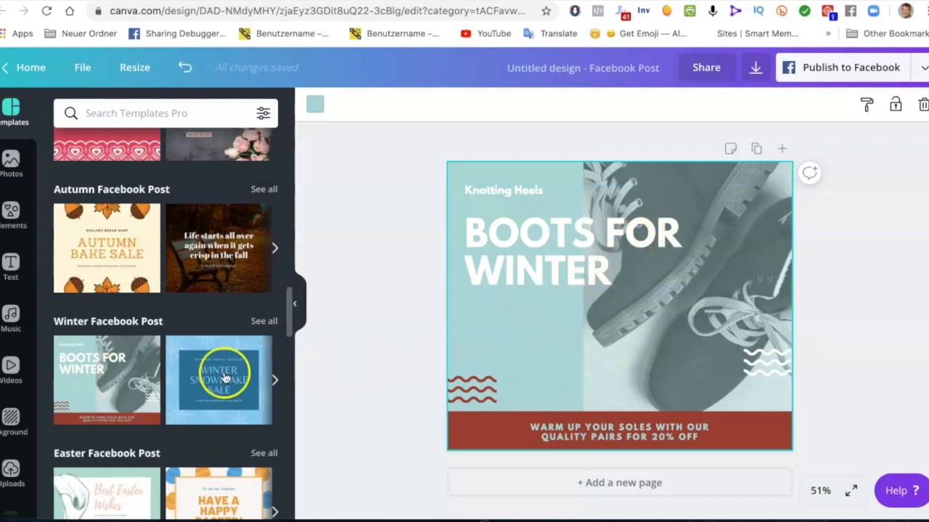
scroll(116, 395, down, 2)
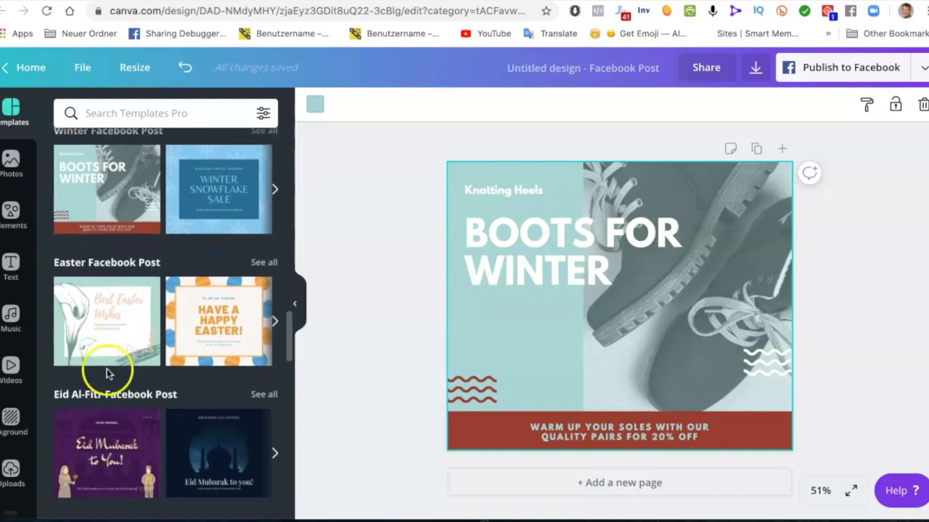
click(112, 345)
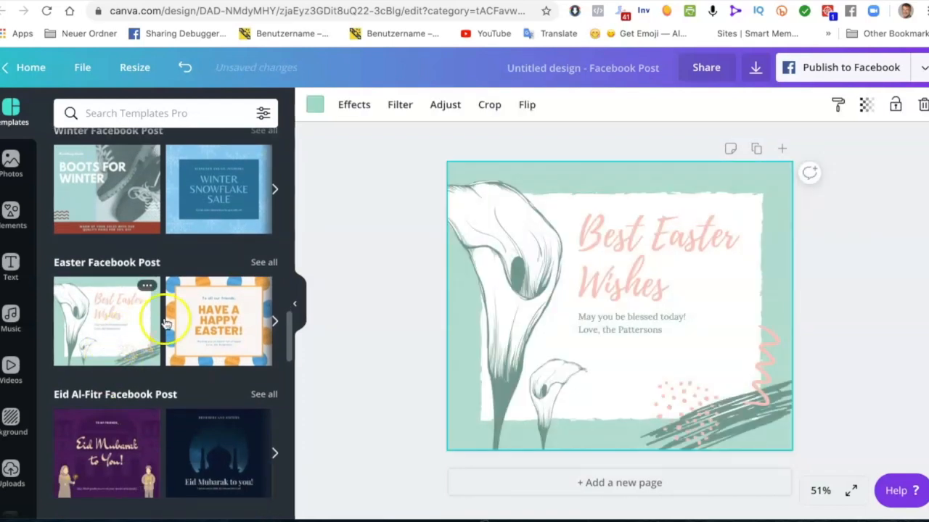
Apply the Tropical Taste template from the Summer Facebook Post category to the page
scroll(184, 313, up, 1)
scroll(184, 312, up, 15)
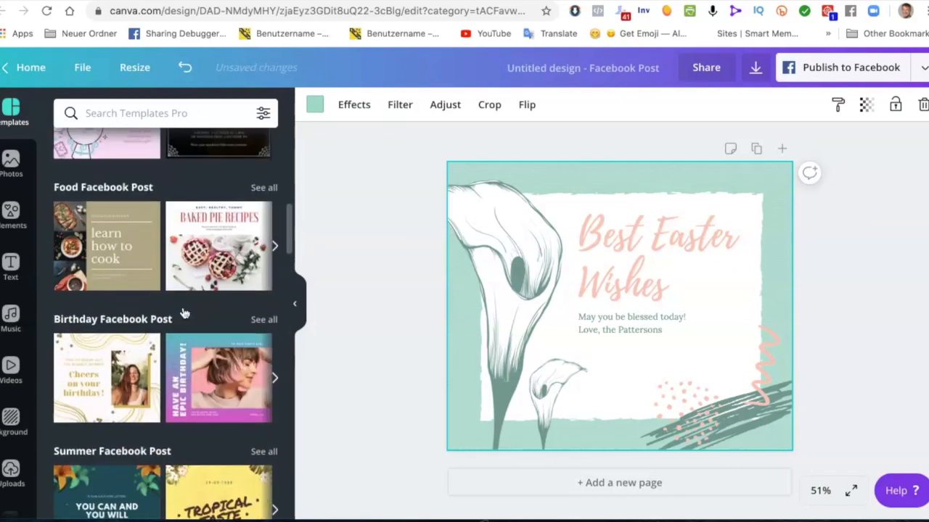
scroll(184, 312, down, 3)
click(205, 354)
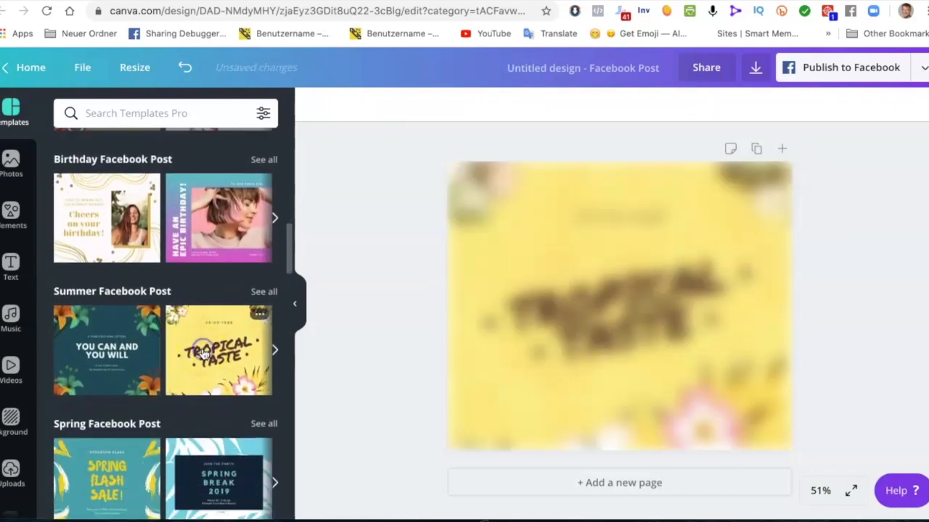
Move the TROPICAL TASTE heading up over the date line and return it to the middle of the page
click(555, 385)
click(620, 325)
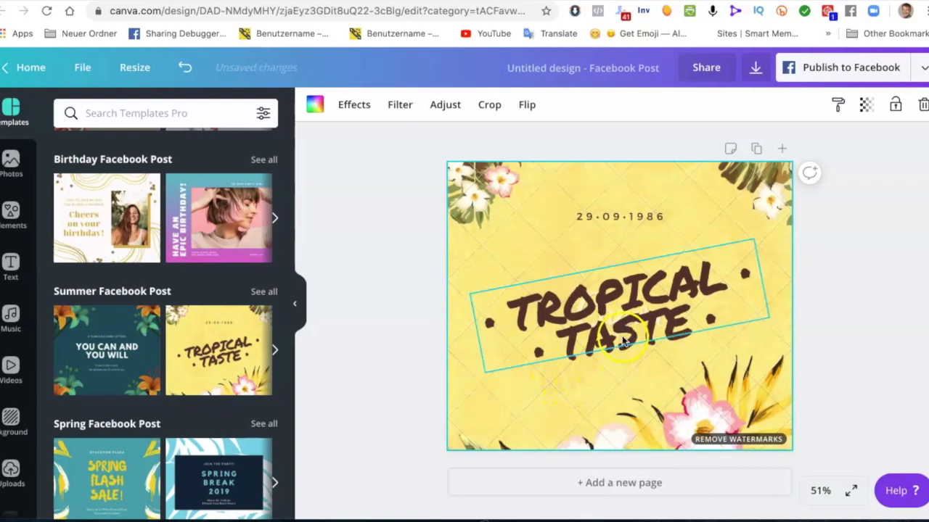
click(622, 337)
drag(622, 331, 615, 280)
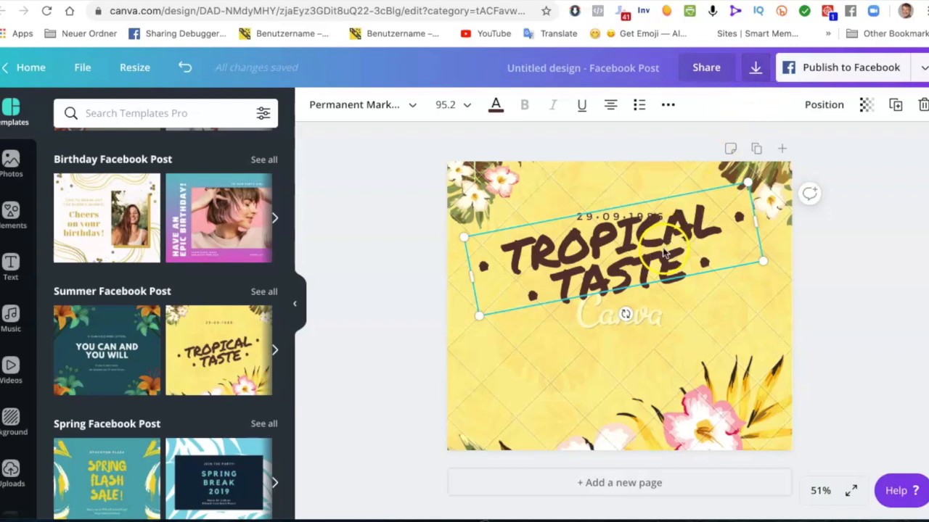
drag(663, 250, 669, 305)
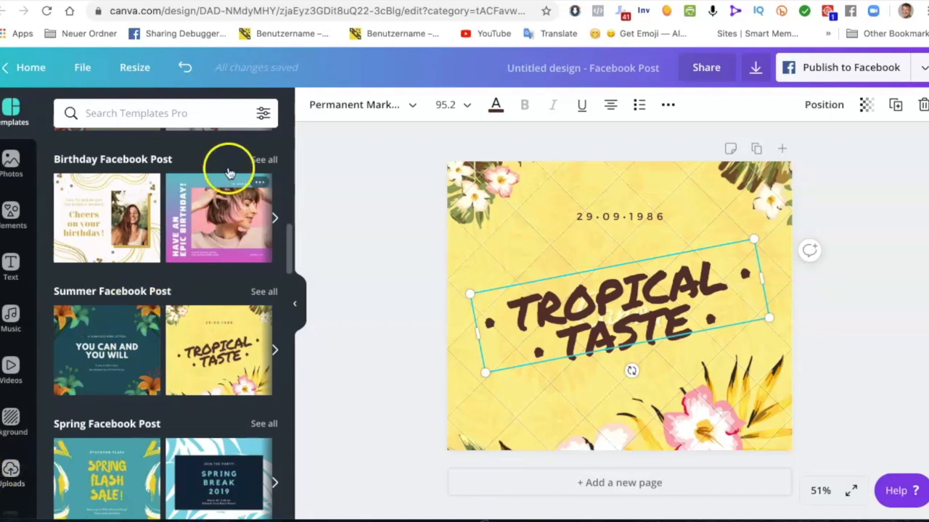
Filter the templates by availability to Pro and check the filtered rows
click(261, 116)
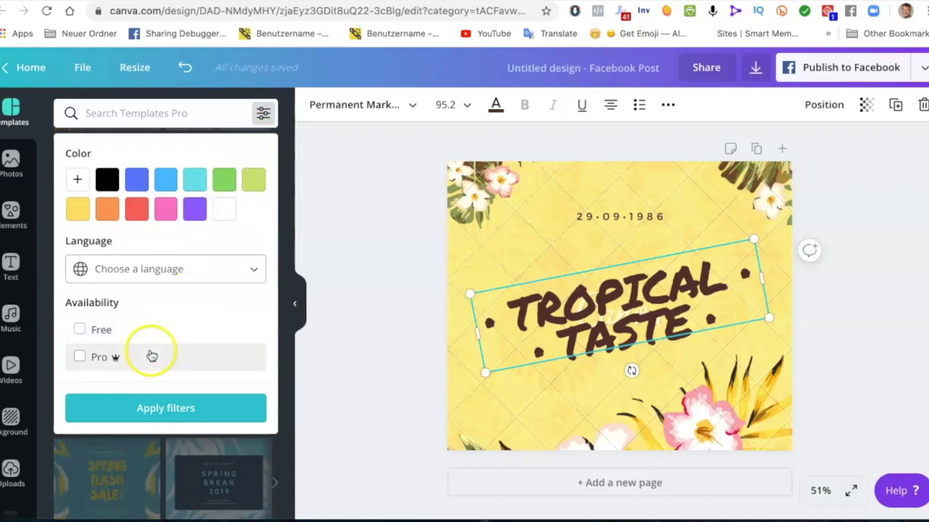
click(79, 359)
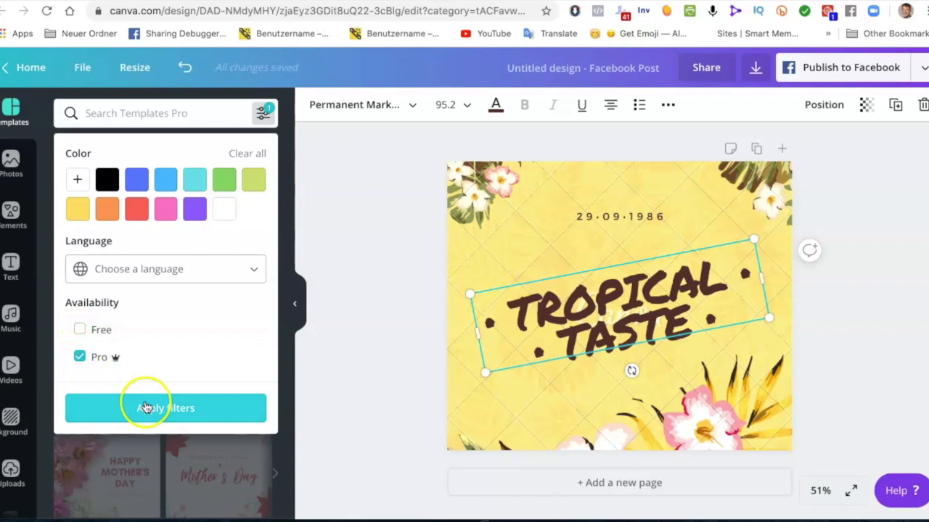
click(143, 405)
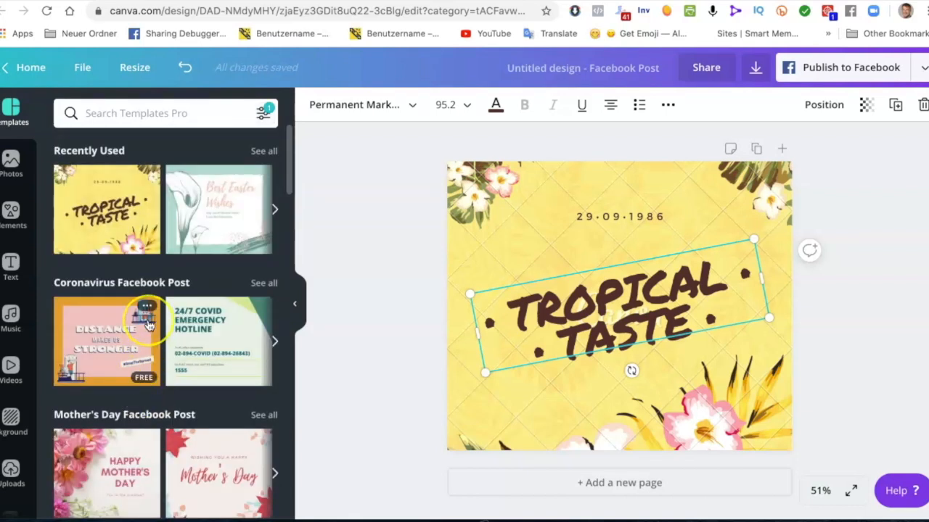
scroll(145, 341, down, 2)
scroll(166, 227, up, 1)
scroll(166, 227, up, 1)
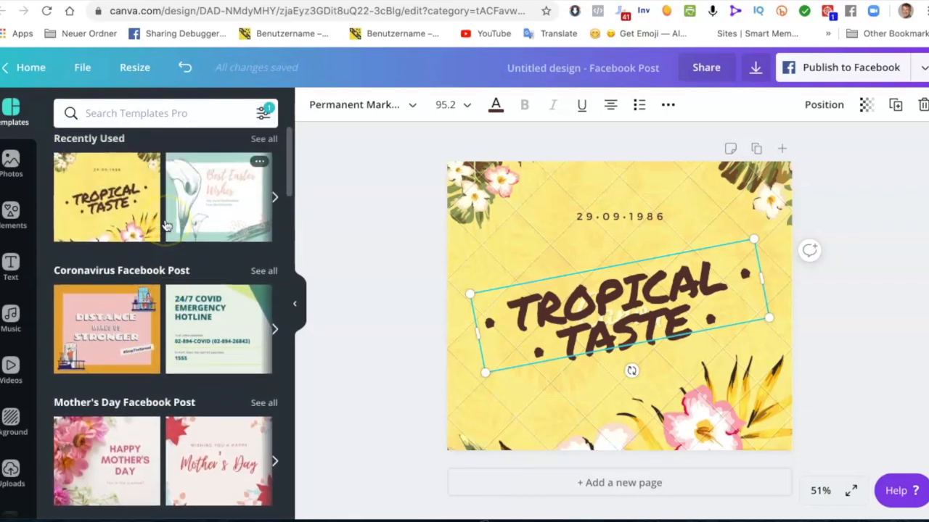
Reapply the Pro availability filter and look through the template rows from Coronavirus to Food Facebook Post
click(261, 112)
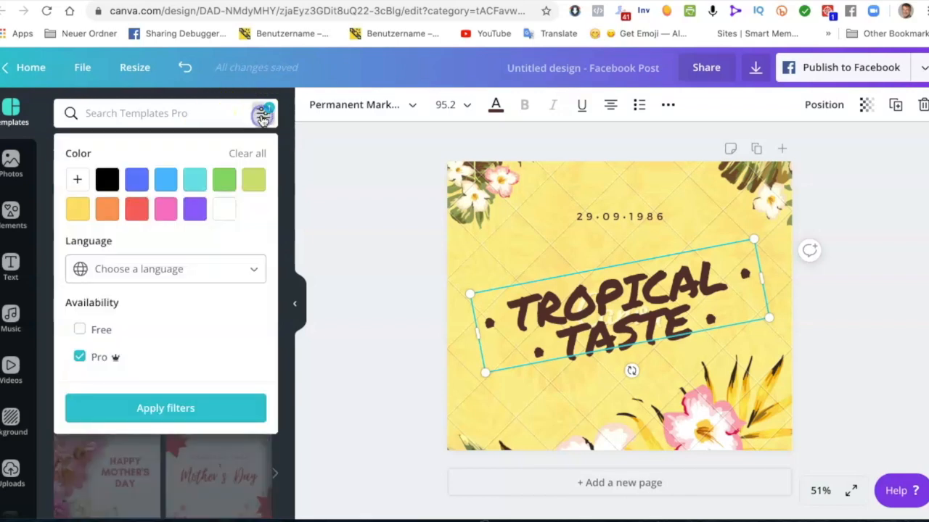
click(160, 406)
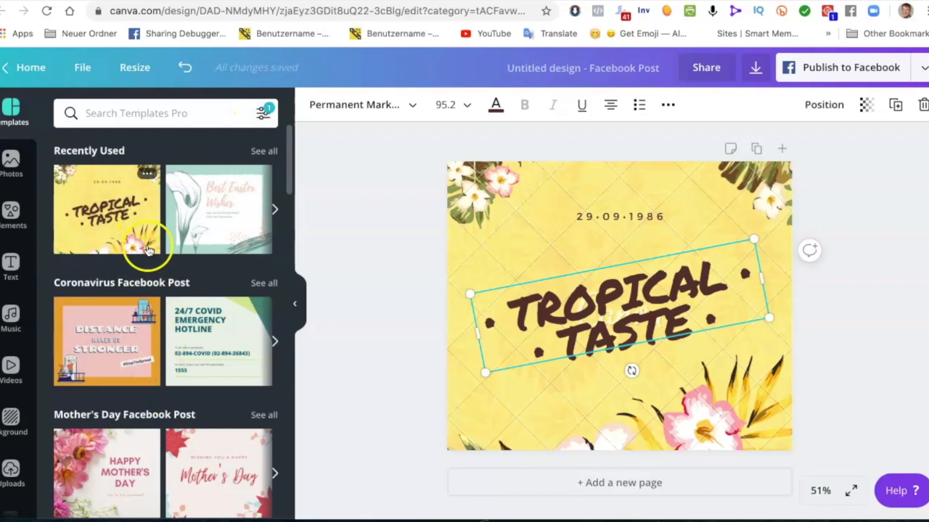
scroll(231, 373, down, 3)
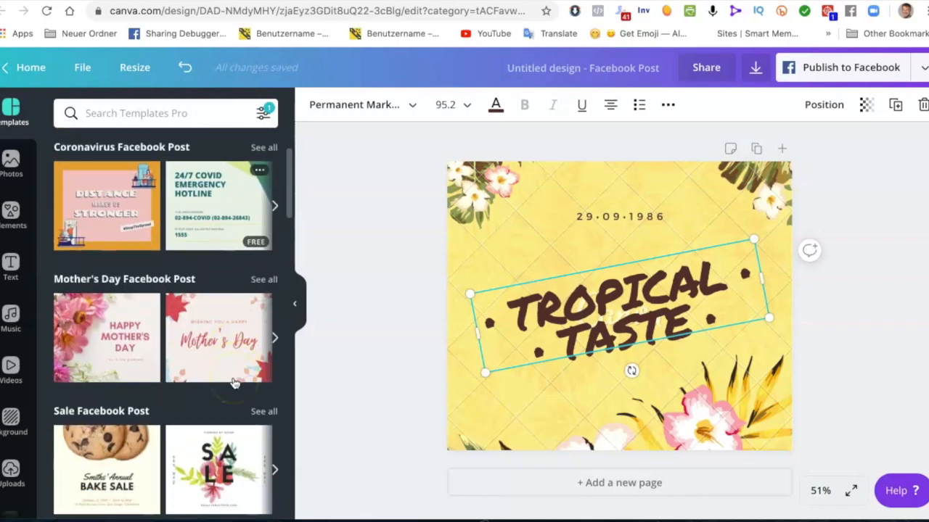
scroll(236, 352, down, 3)
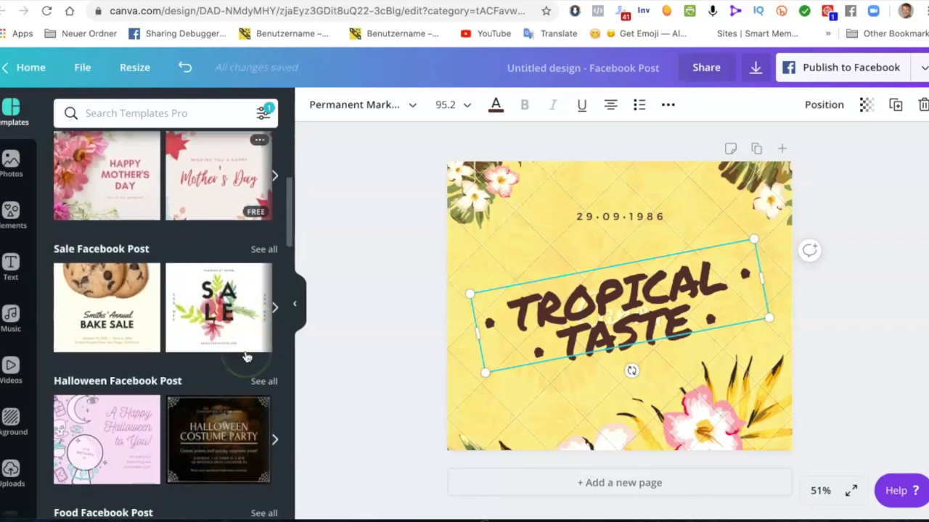
scroll(226, 330, down, 2)
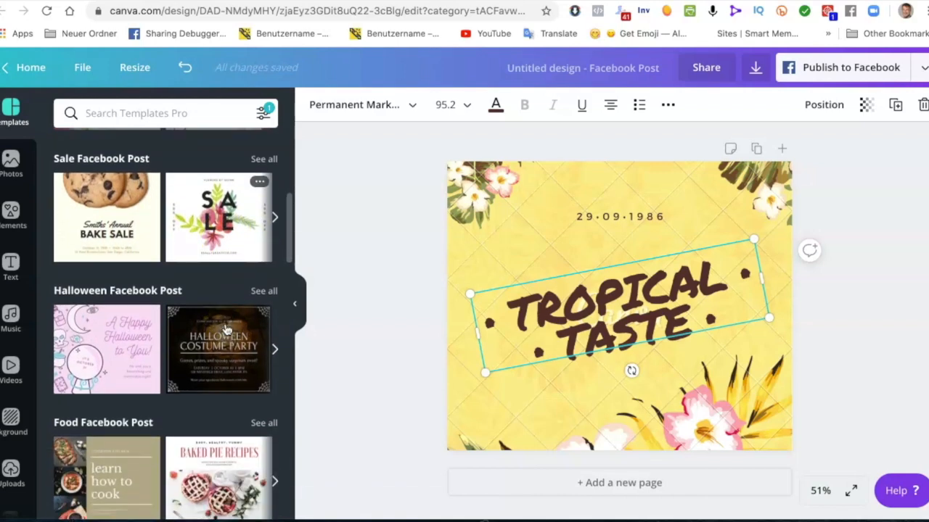
scroll(239, 262, up, 10)
Switch the template availability filter from Pro to Free and apply it
click(264, 112)
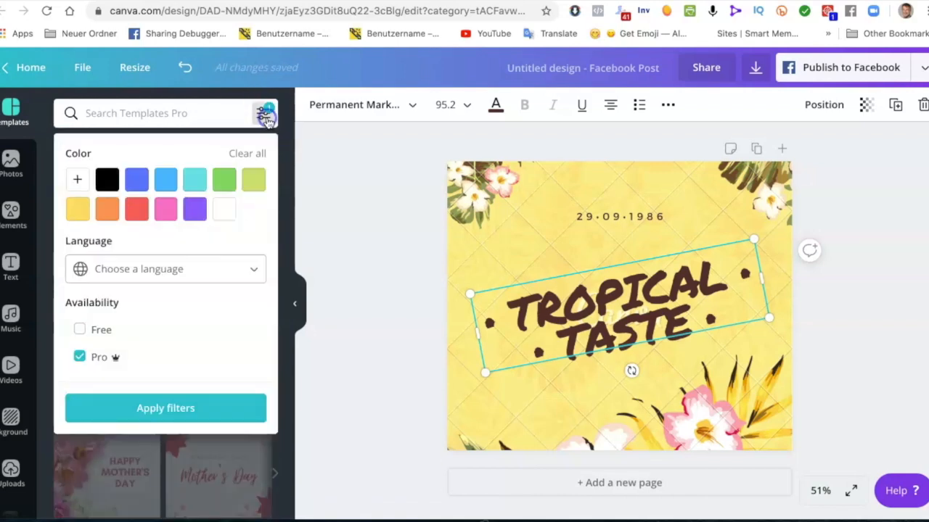
click(89, 328)
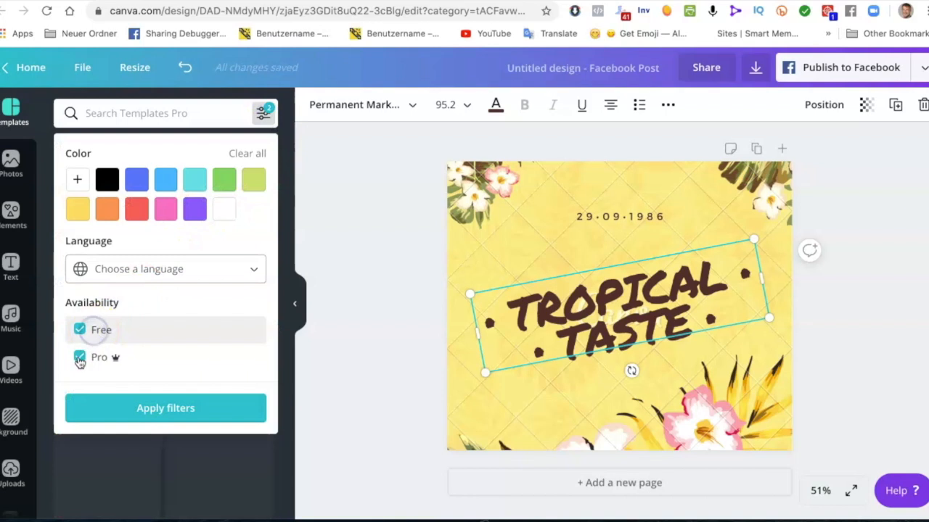
click(82, 357)
click(148, 410)
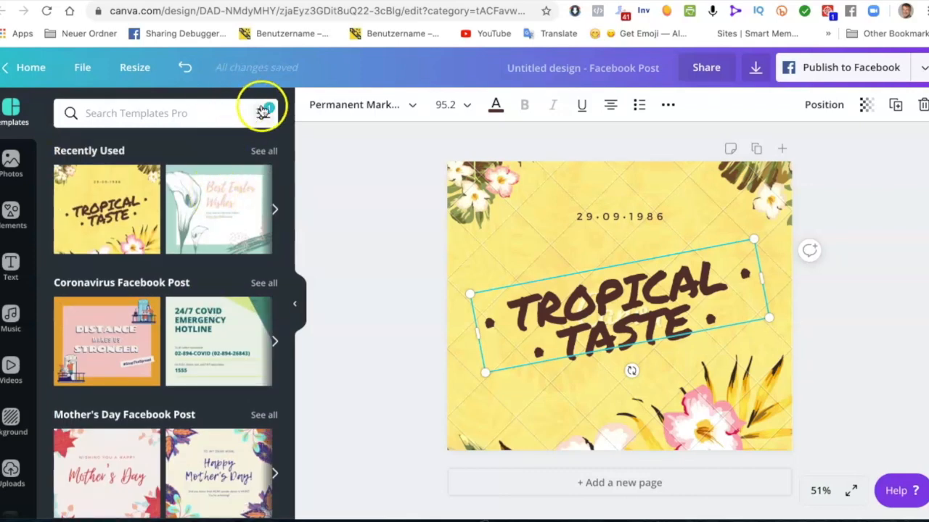
Set the template language filter to Español (España) and apply it
click(263, 113)
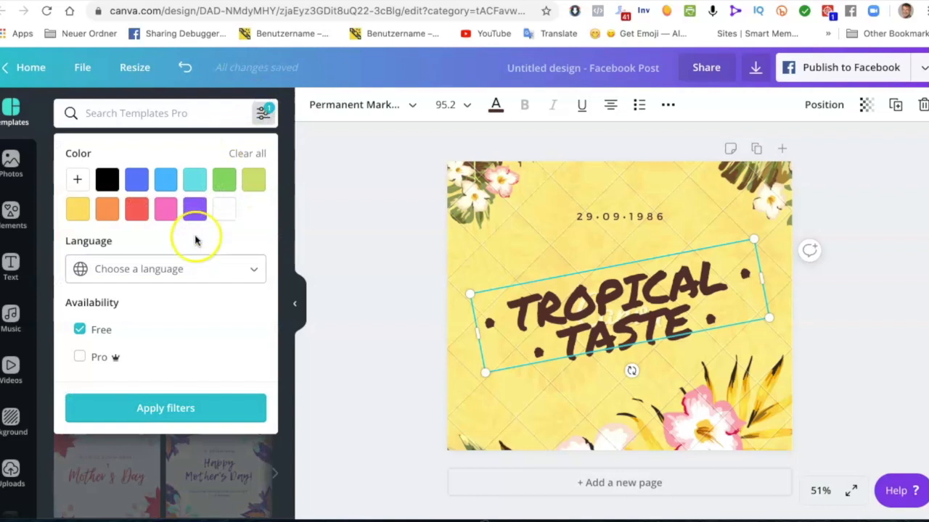
click(194, 269)
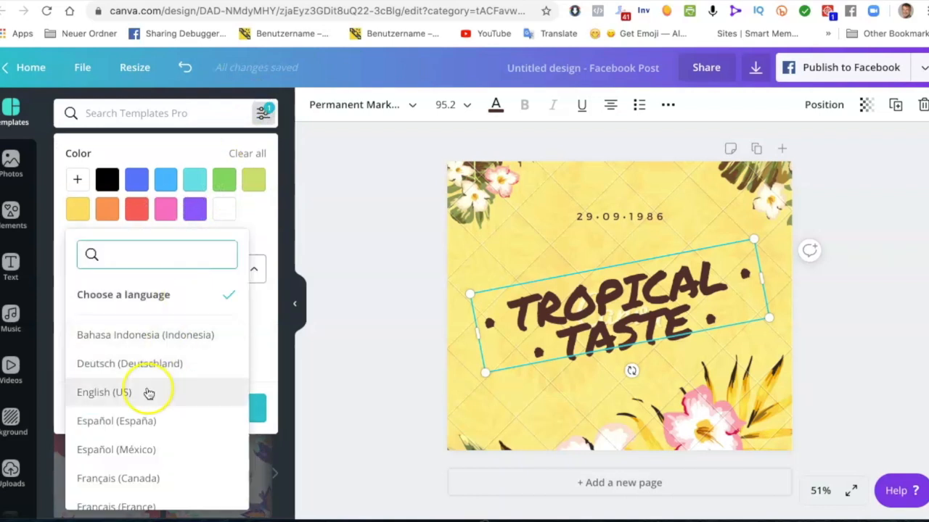
click(145, 422)
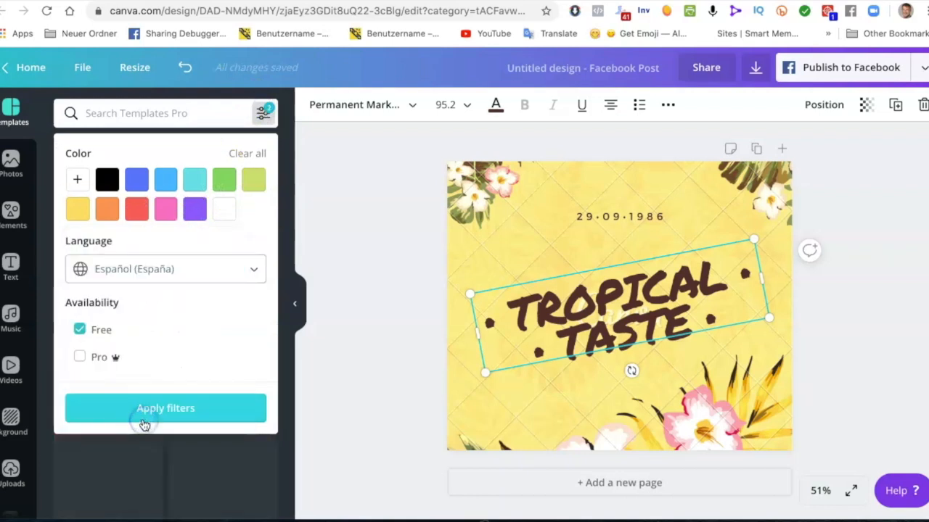
click(158, 409)
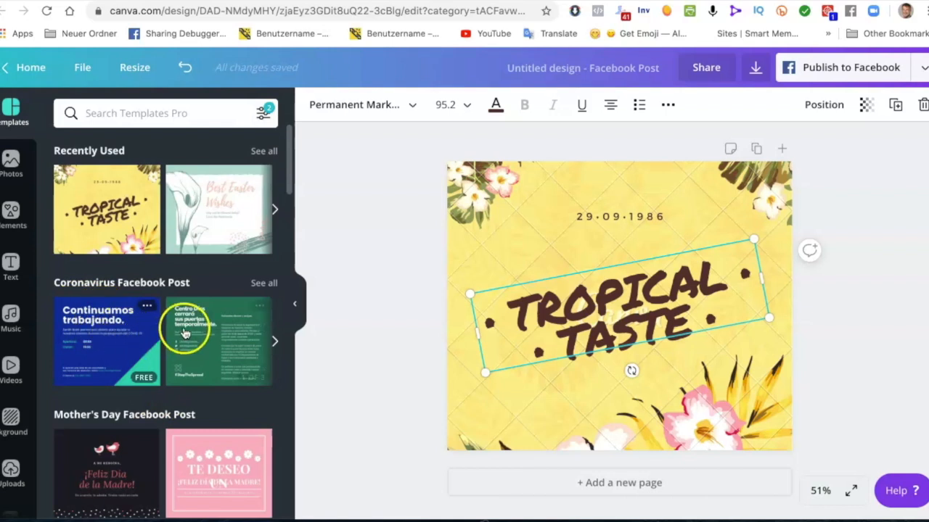
Apply the Spanish HAGAMOS ALGO JUNTOS template from the Sale Facebook Post category to the page
scroll(185, 363, down, 5)
scroll(196, 382, down, 1)
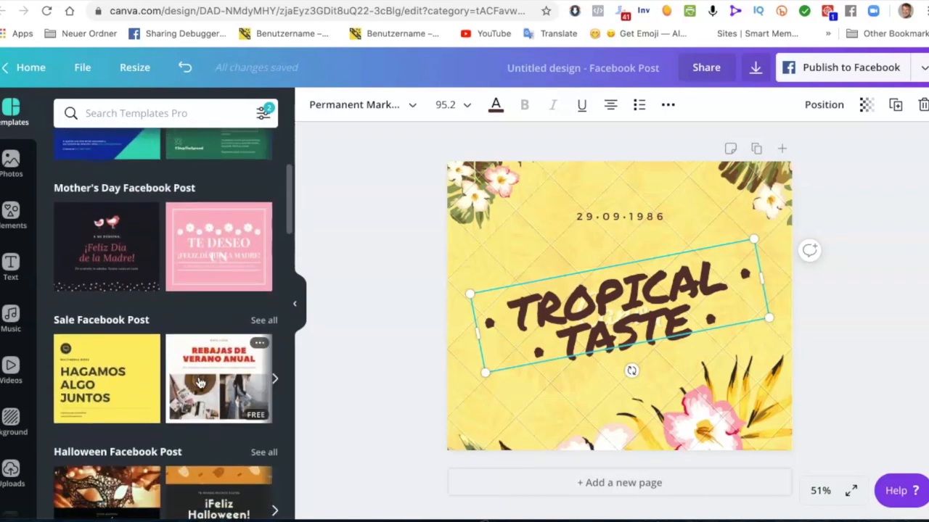
click(109, 394)
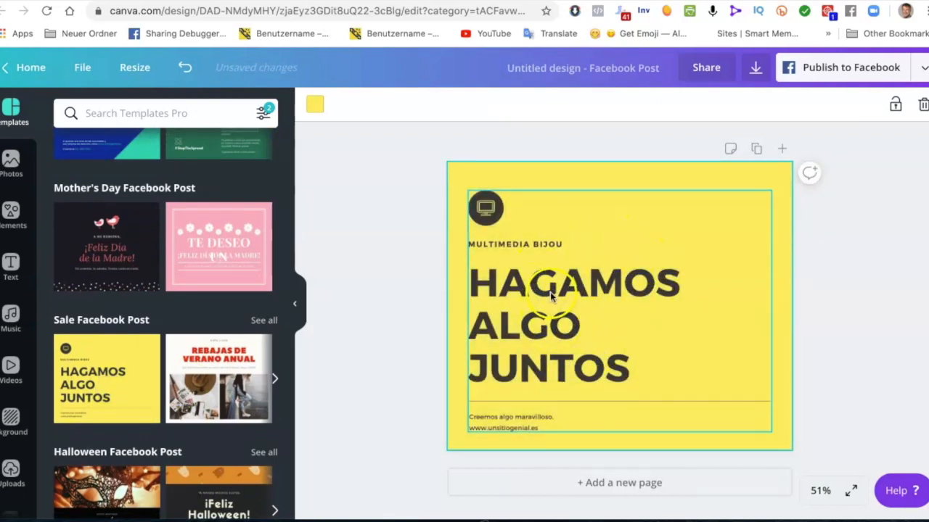
scroll(203, 370, down, 2)
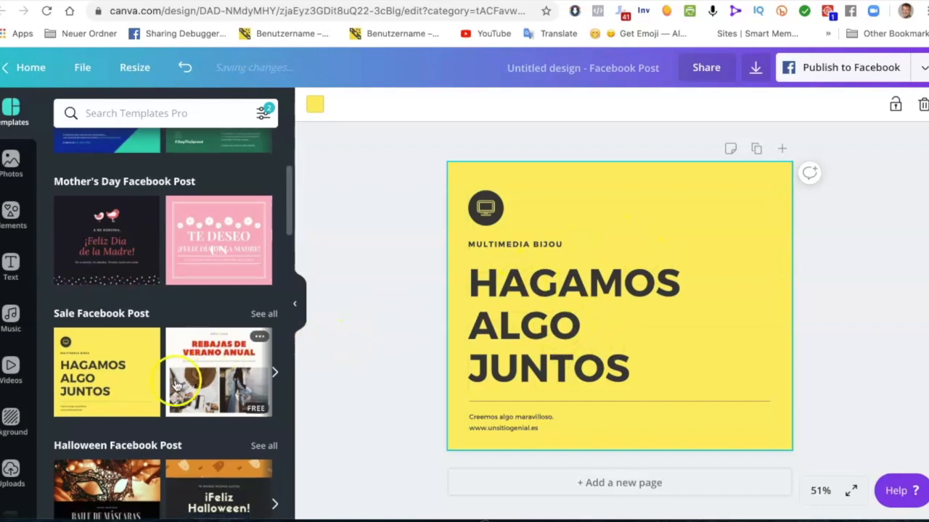
Look through the Spanish template rows from Halloween to Winter Facebook Post
scroll(174, 377, down, 2)
scroll(174, 377, down, 3)
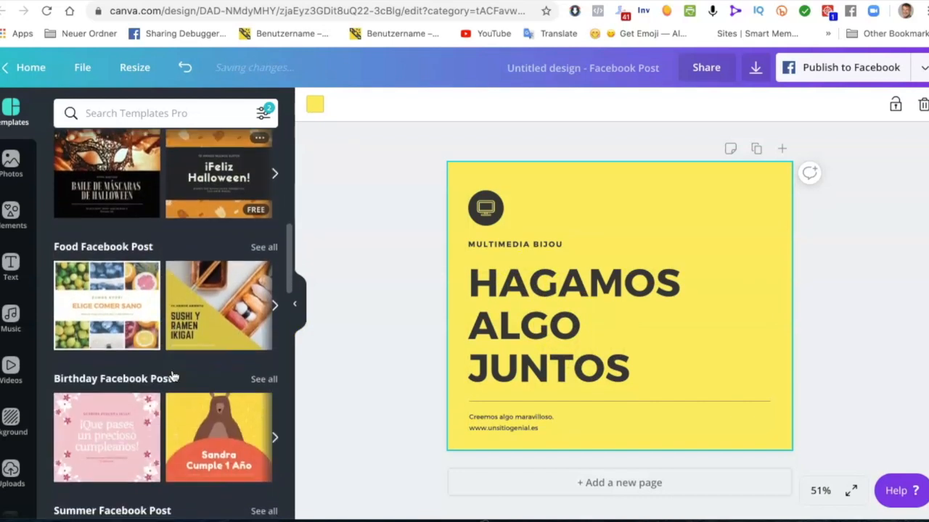
scroll(174, 376, down, 3)
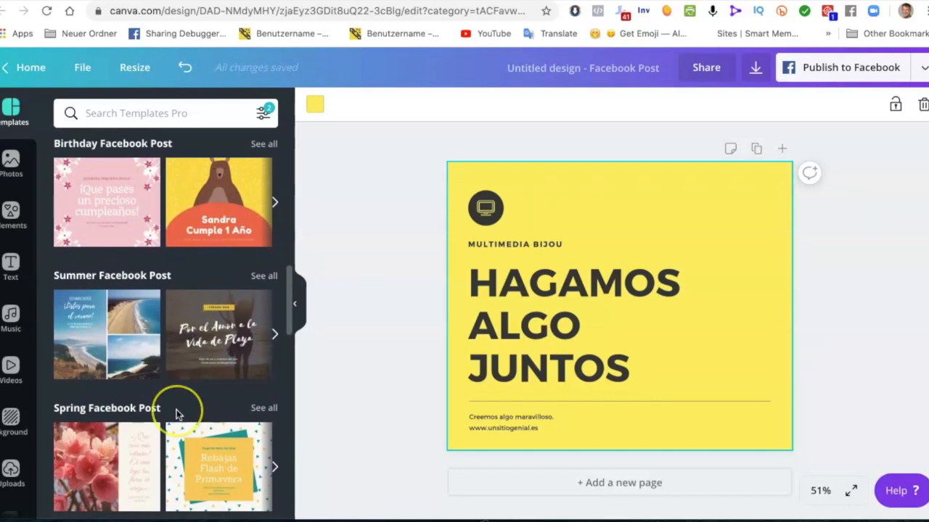
scroll(178, 410, down, 4)
scroll(176, 413, down, 2)
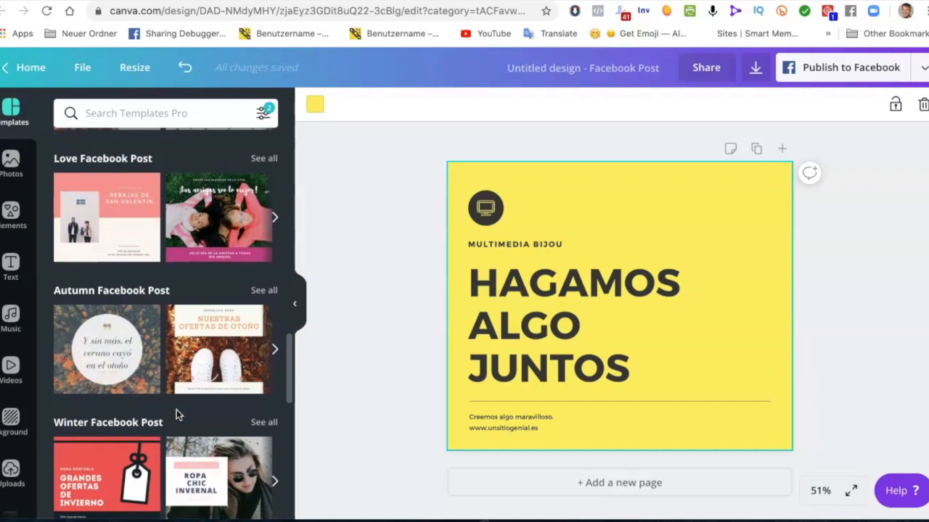
Remove the Free availability filter, set the template language to English (US) and apply the filters
click(263, 116)
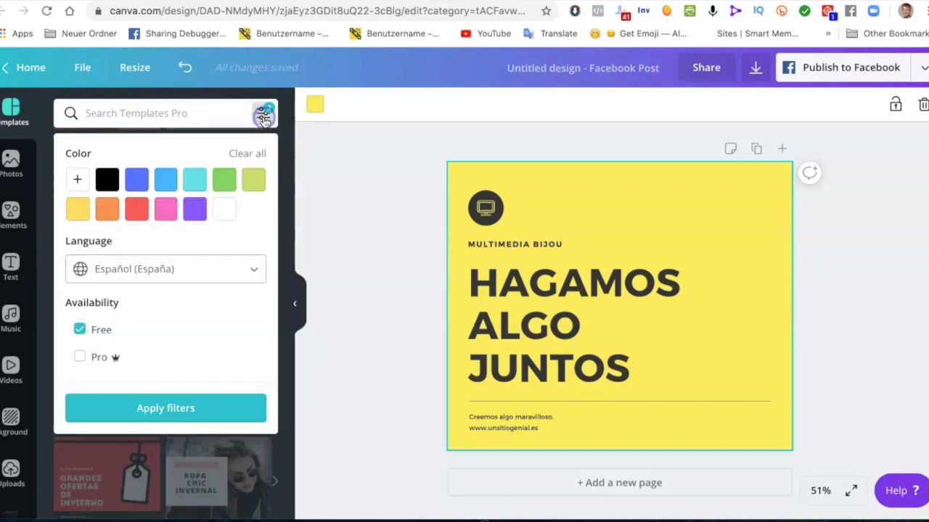
click(79, 328)
click(255, 267)
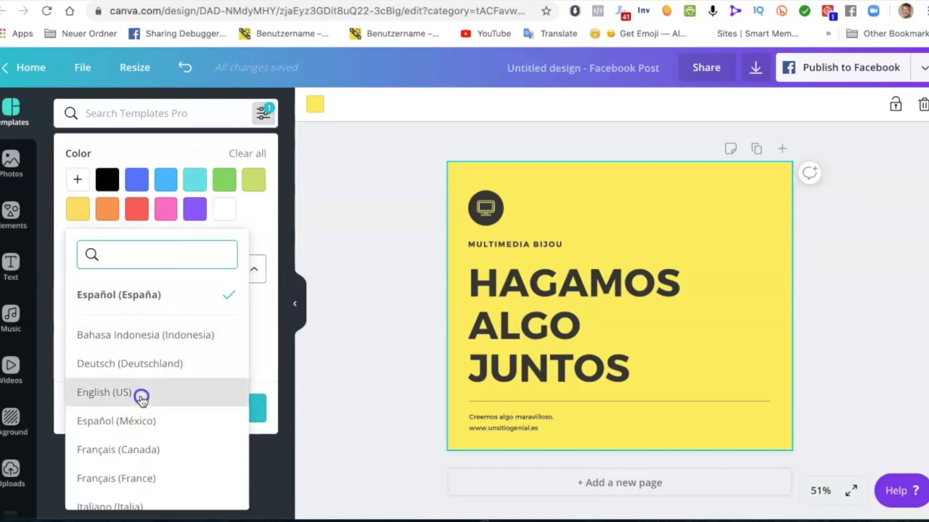
click(139, 392)
click(147, 412)
Search the templates for "fitness"
click(153, 114)
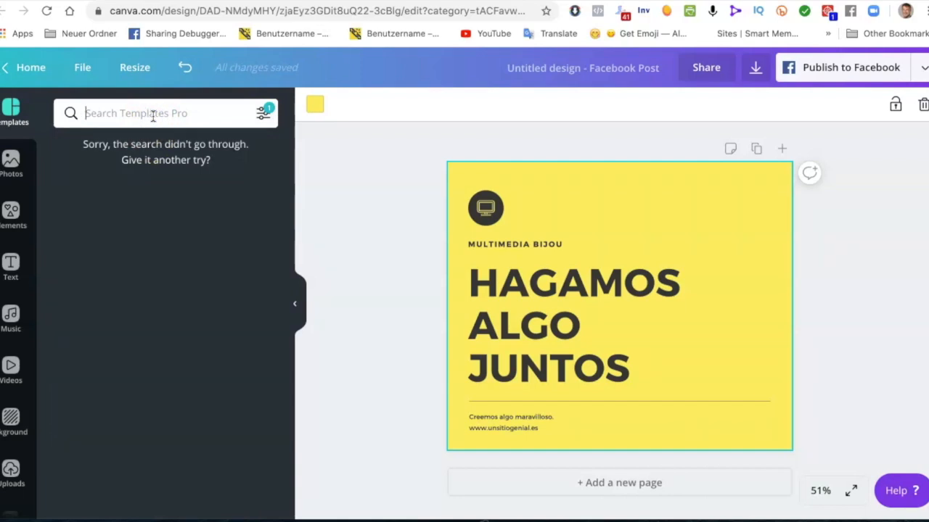
text(fitness)
key(Return)
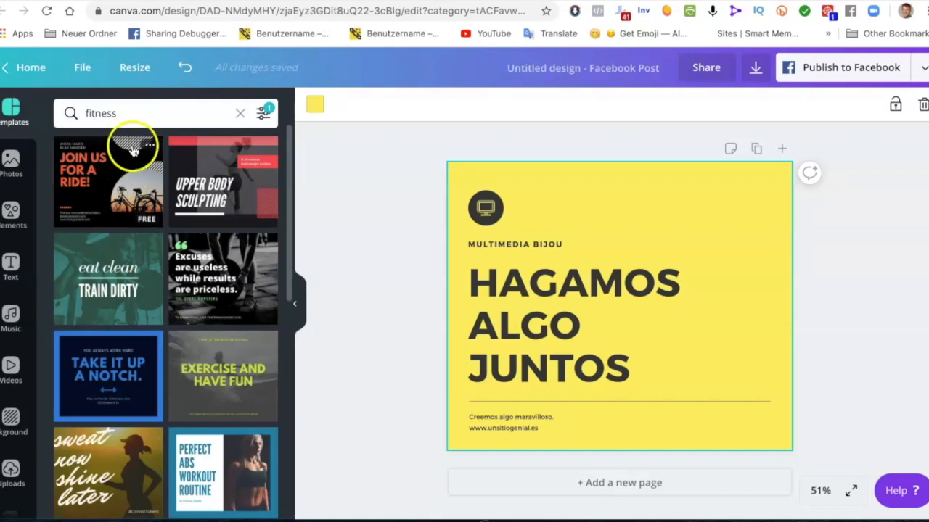
click(129, 114)
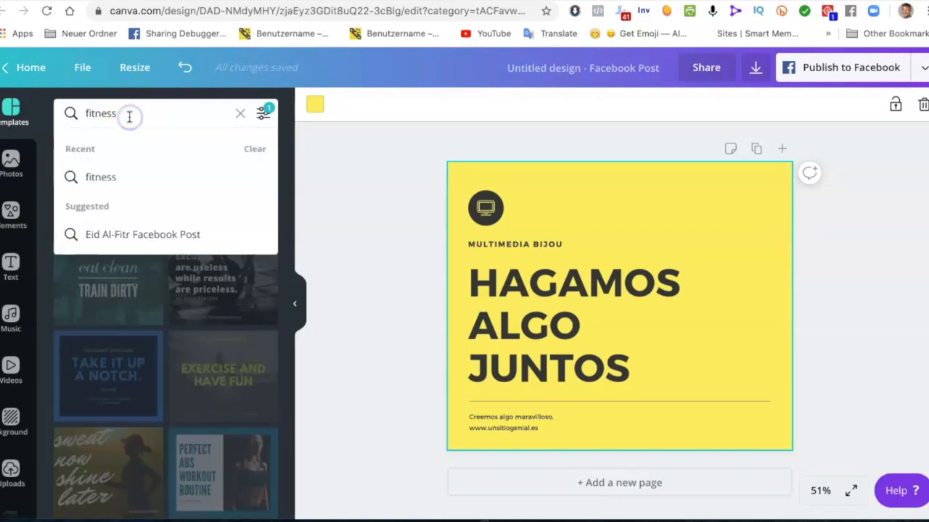
key(Return)
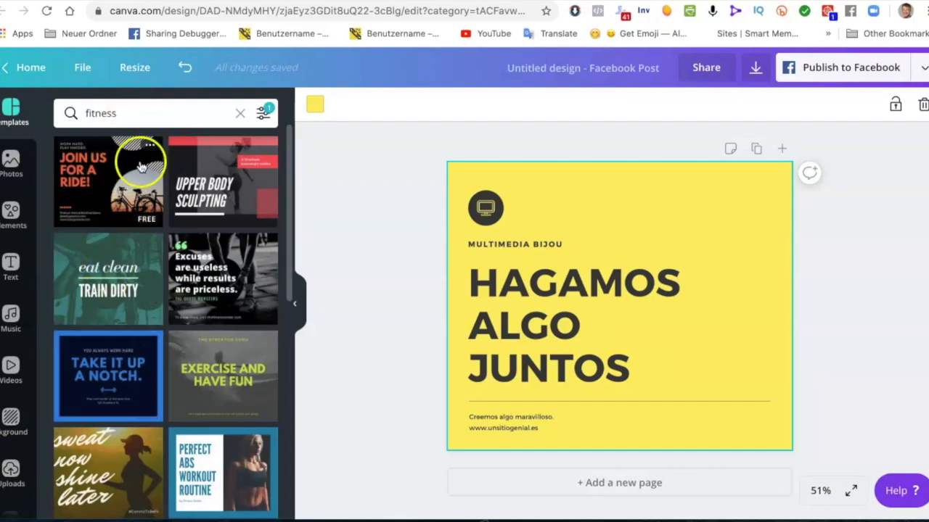
Try the TAKE IT UP A NOTCH template on the page, and replace it with the JOIN US FOR A RIDE! template
click(114, 373)
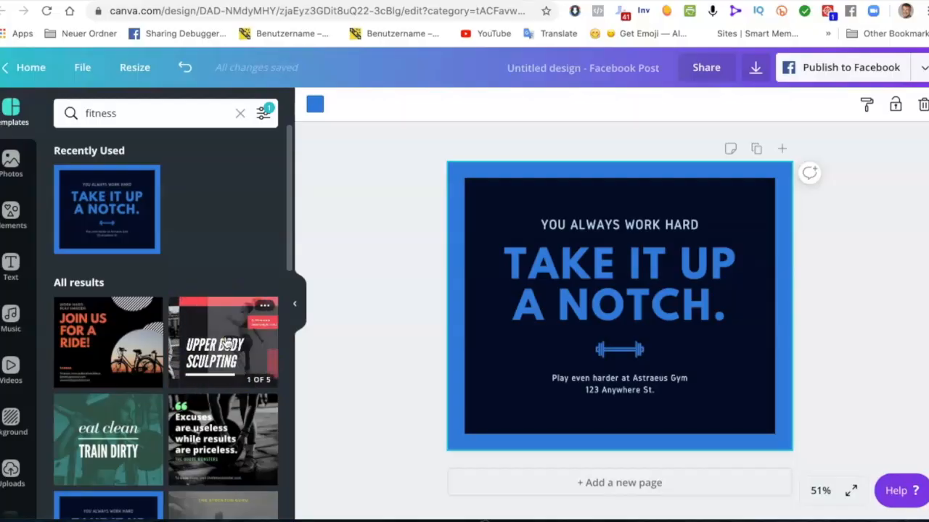
click(106, 322)
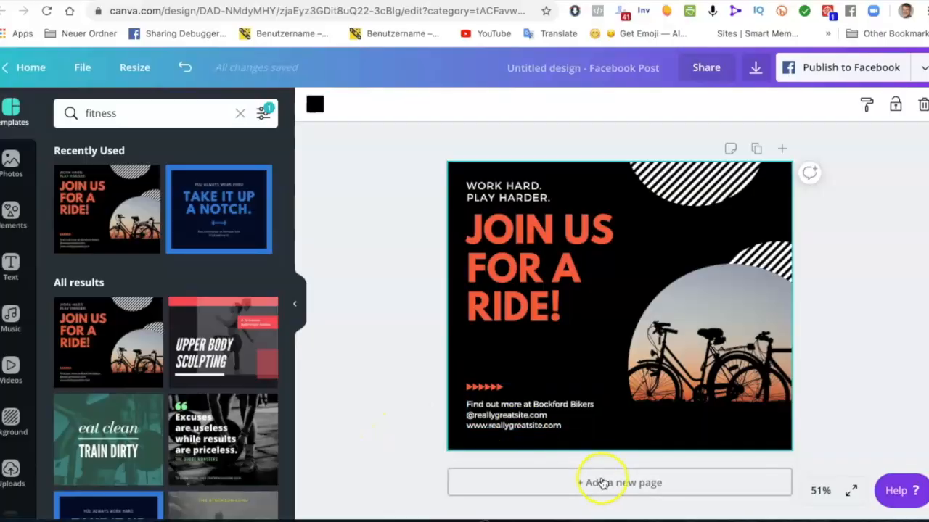
Add a second page and apply the EXERCISE AND HAVE FUN fitness template to it
click(602, 483)
scroll(521, 310, up, 3)
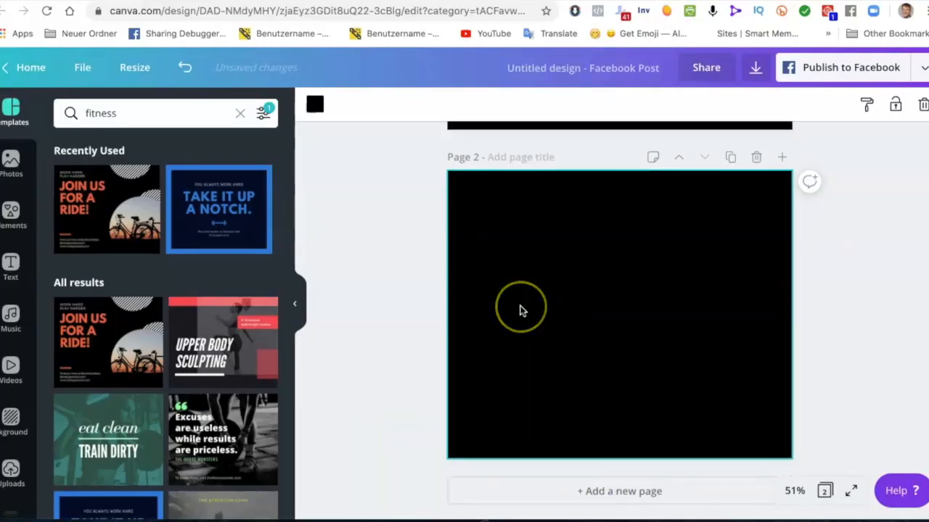
scroll(521, 311, down, 3)
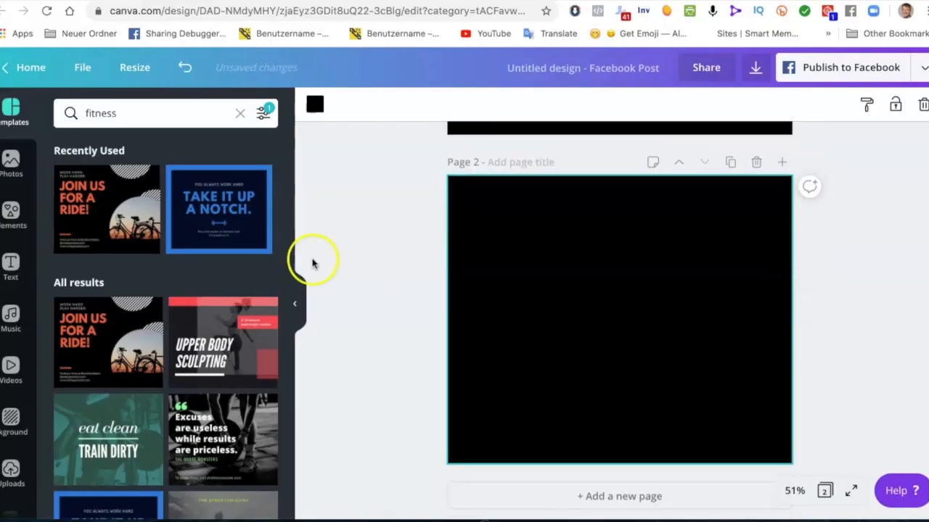
scroll(210, 390, down, 3)
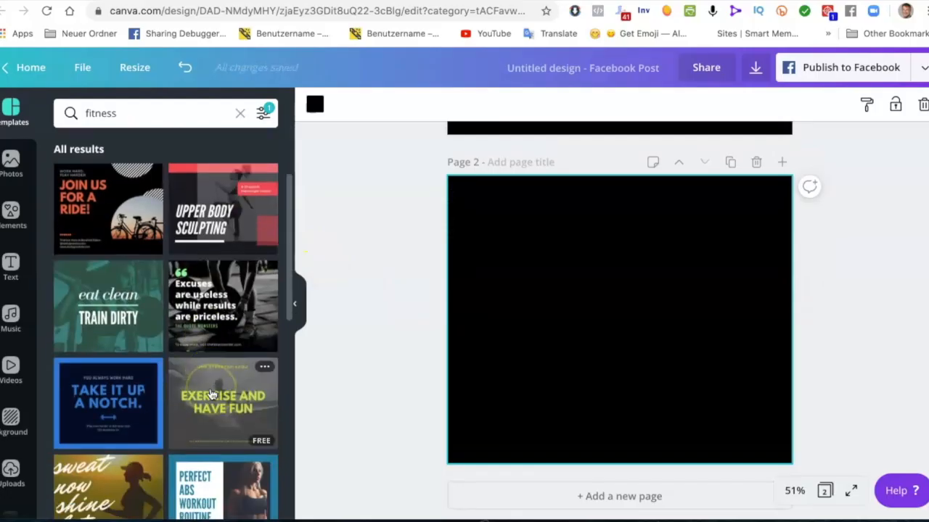
click(206, 303)
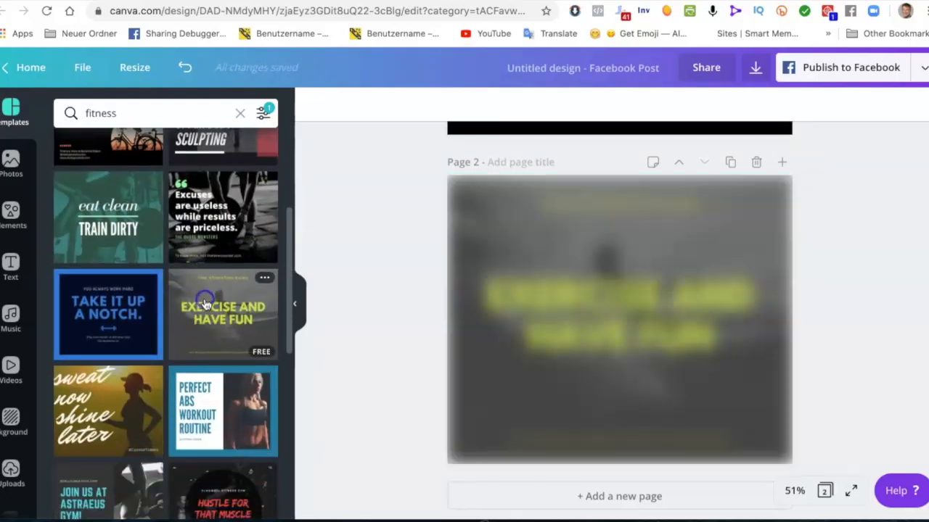
Review both pages of the design and duplicate the EXERCISE AND HAVE FUN page
scroll(562, 294, up, 2)
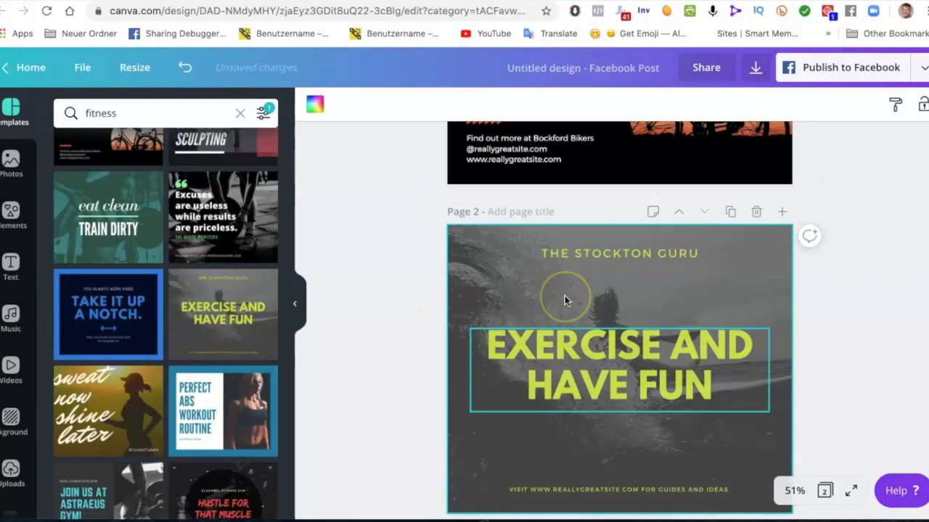
scroll(566, 301, up, 5)
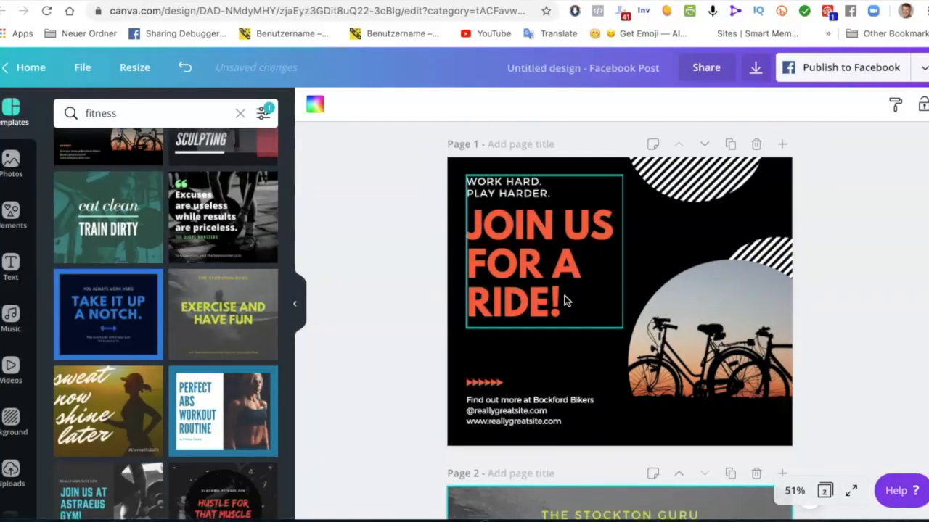
scroll(565, 303, down, 3)
scroll(565, 301, down, 5)
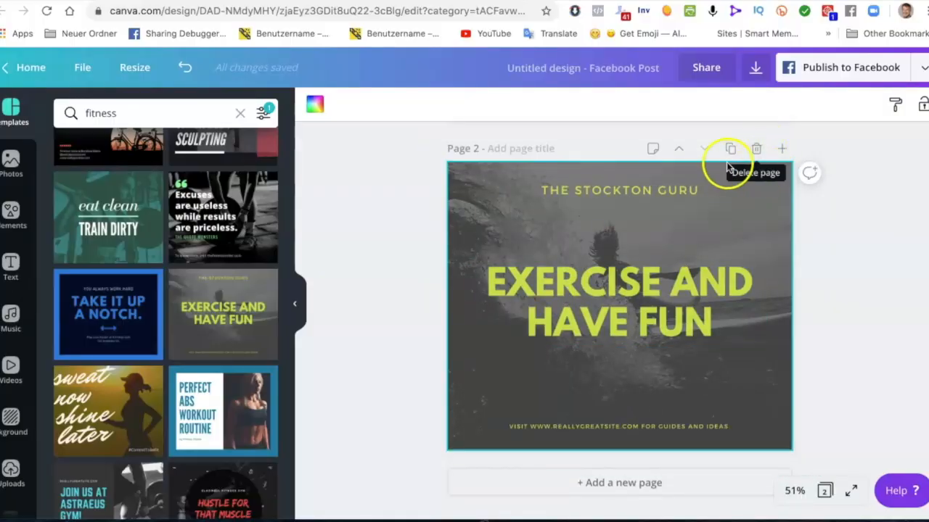
scroll(689, 214, up, 3)
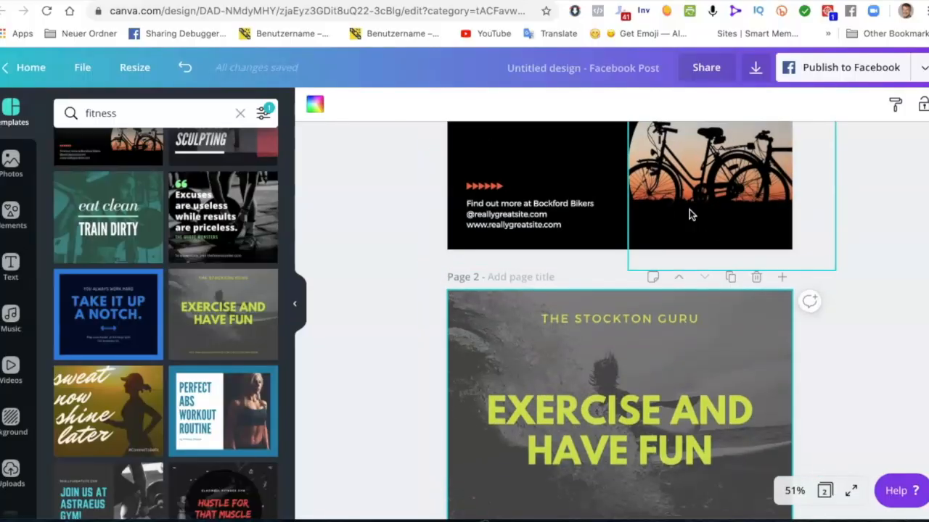
click(733, 280)
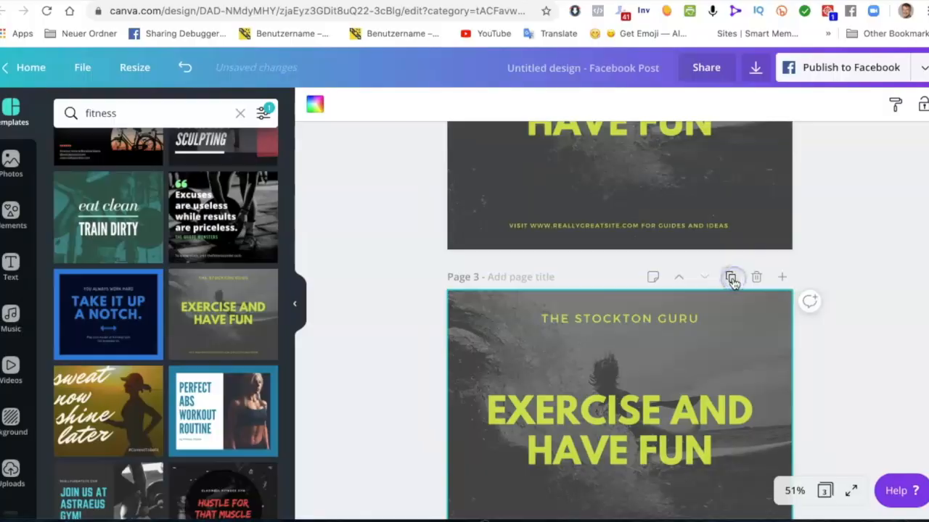
Change the headline on page 3 to HAVE FUN and add a new blank page after it
click(707, 388)
drag(726, 424, 503, 377)
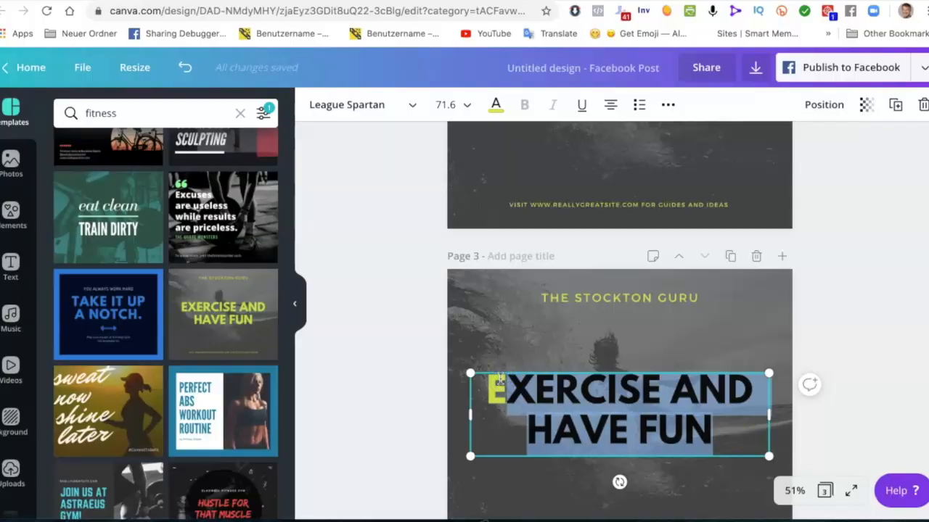
key(BackSpace)
key(BackSpace)
text(HAVE)
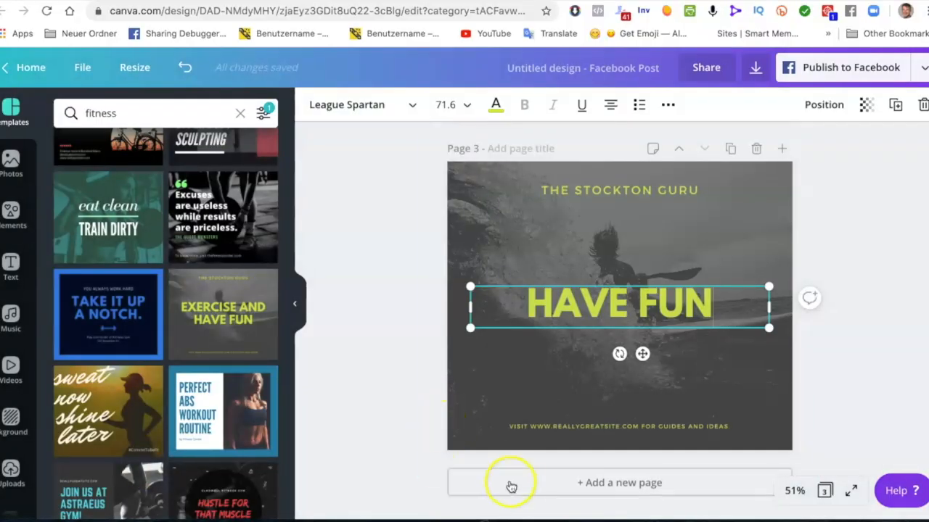
click(592, 482)
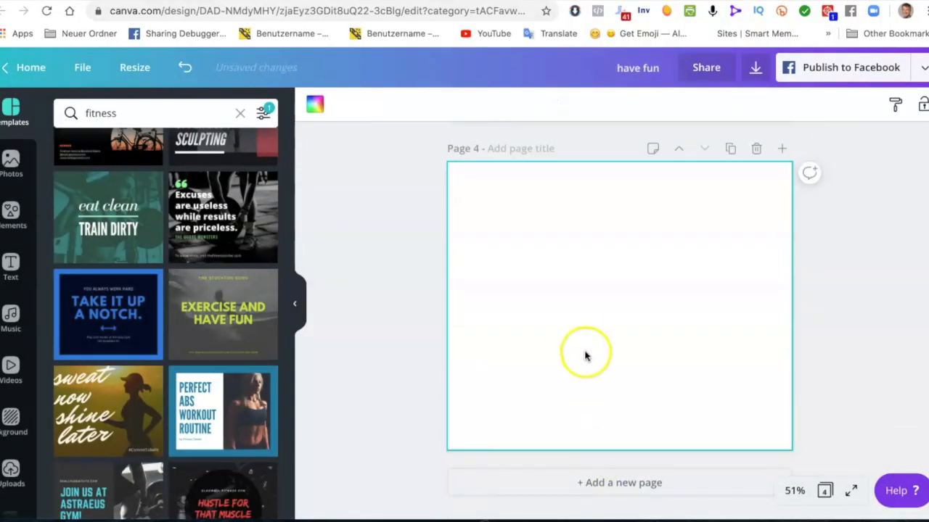
Replace the WORK HARD. PLAY HARDER. text above the headline on page 1 with NICE DAY
scroll(642, 274, up, 15)
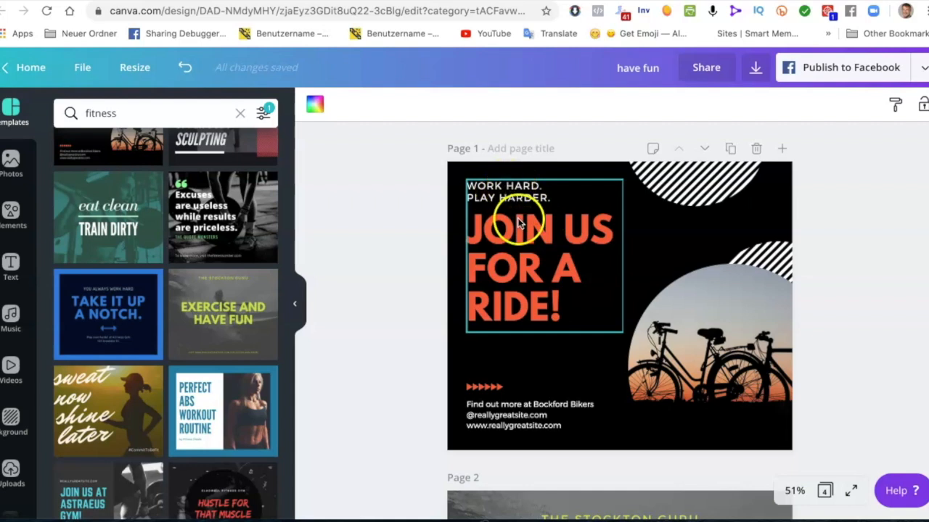
click(521, 200)
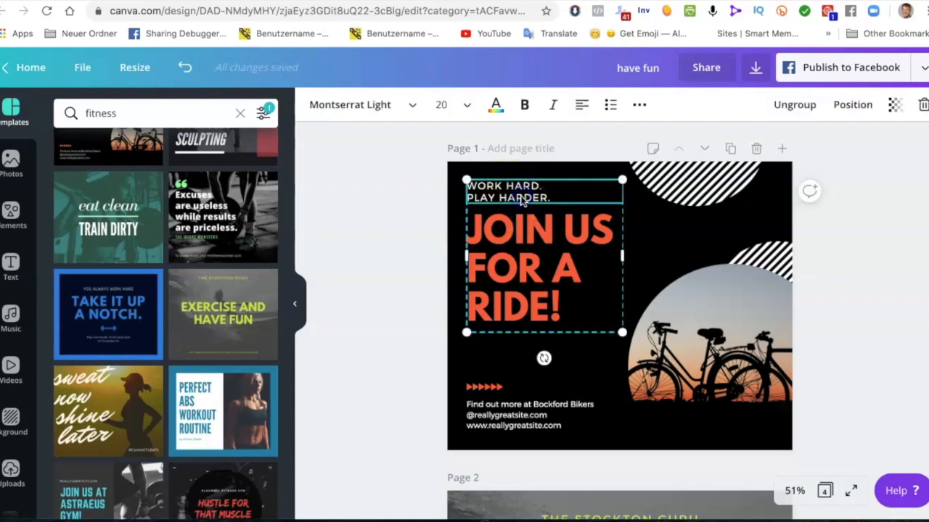
double_click(538, 192)
drag(549, 192, 524, 187)
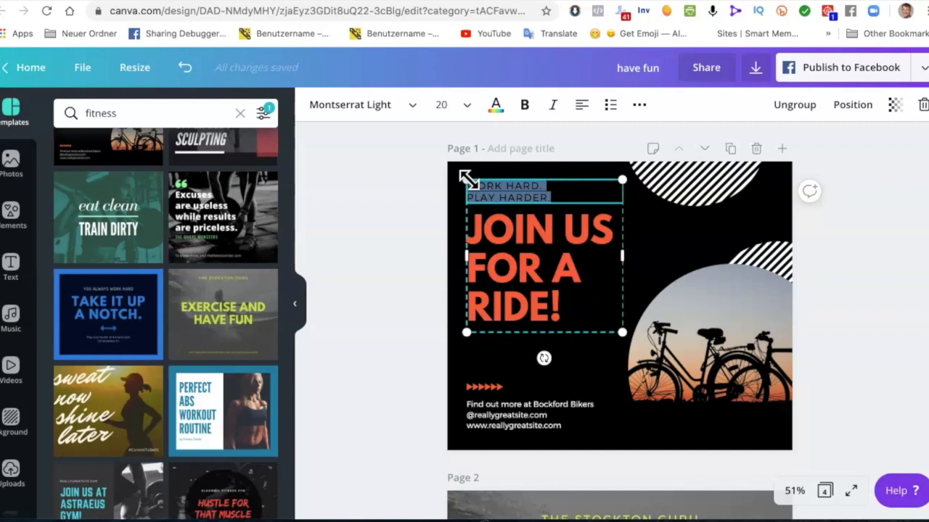
key(BackSpace)
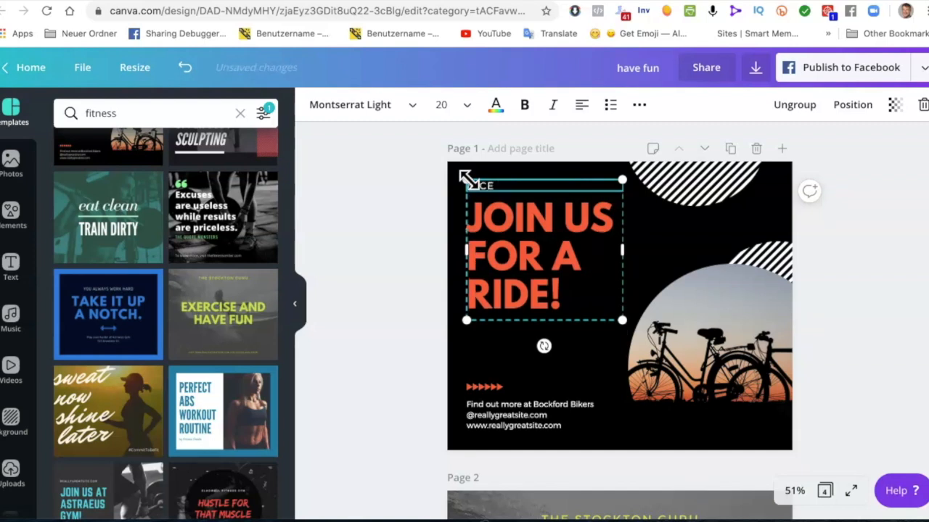
text(RACE DAY)
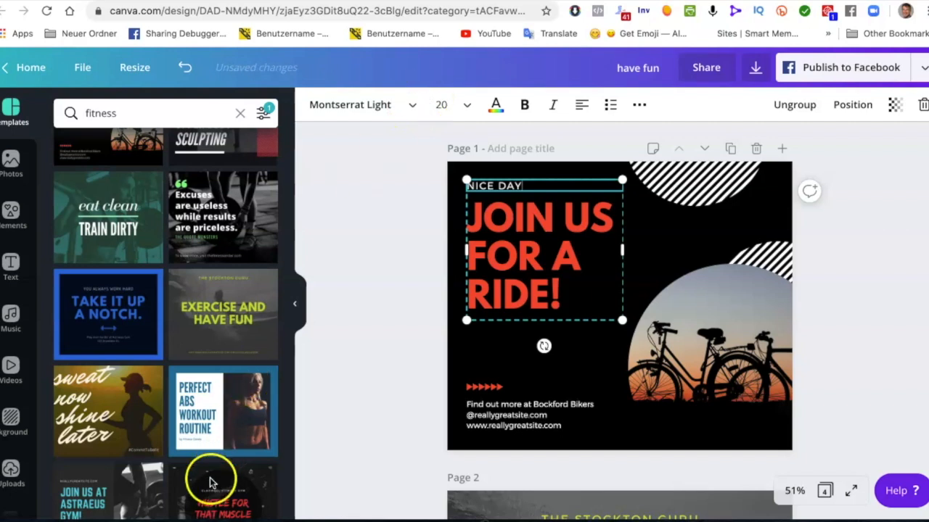
Set the NICE DAY text to the Eurostile Next LT Pro Bold Condense font at size 24
click(414, 107)
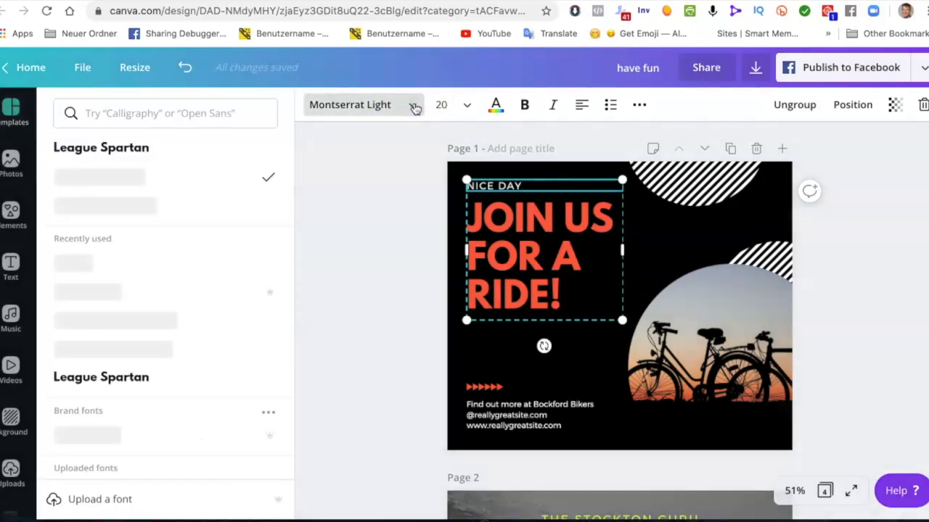
scroll(114, 332, down, 5)
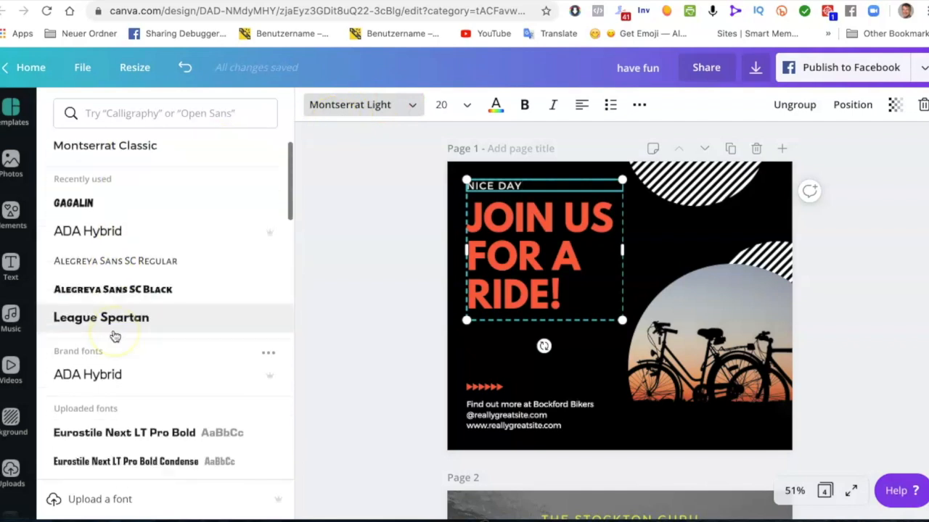
scroll(114, 334, down, 2)
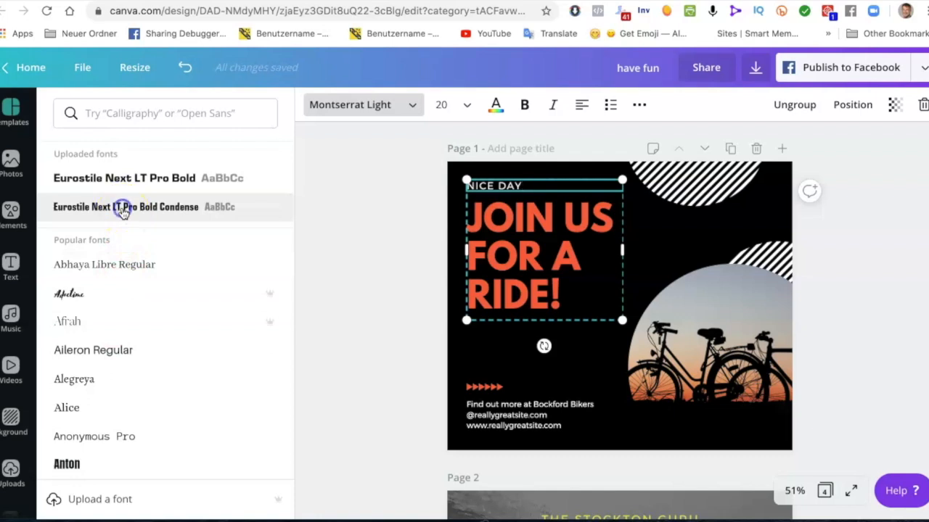
click(123, 209)
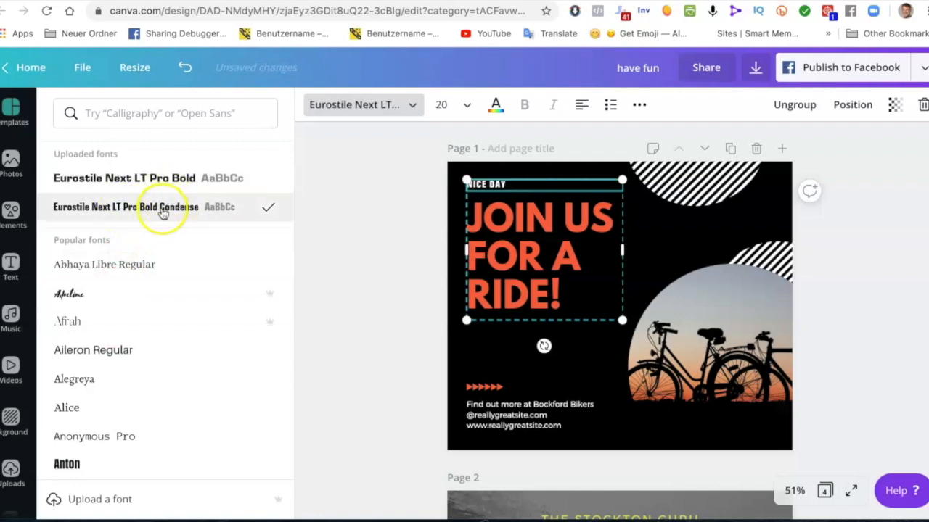
click(470, 109)
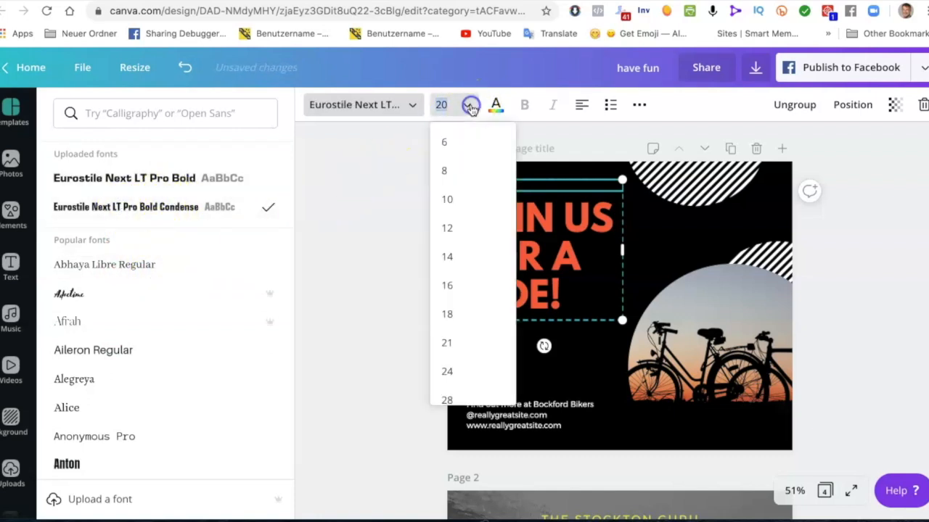
click(449, 373)
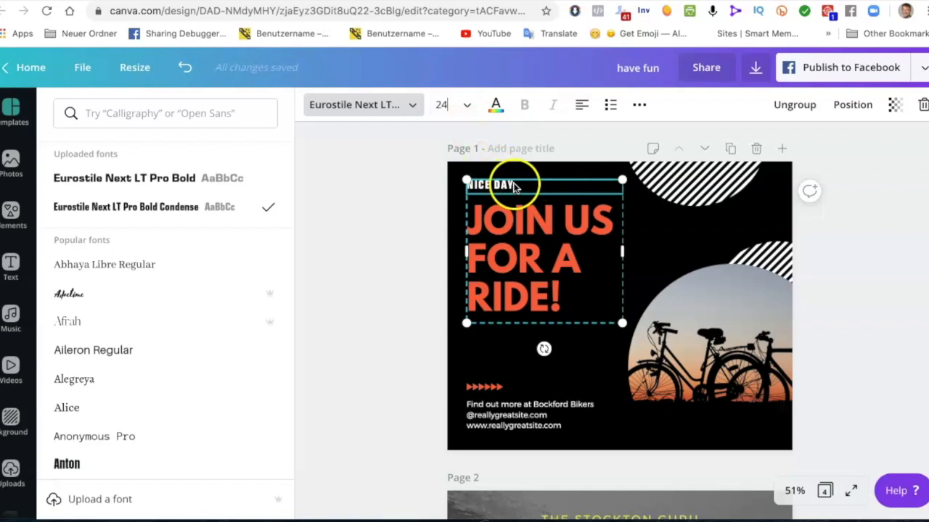
Color the NICE DAY text on page 1 golden yellow (#ecc503) and look through the other available colors
click(496, 106)
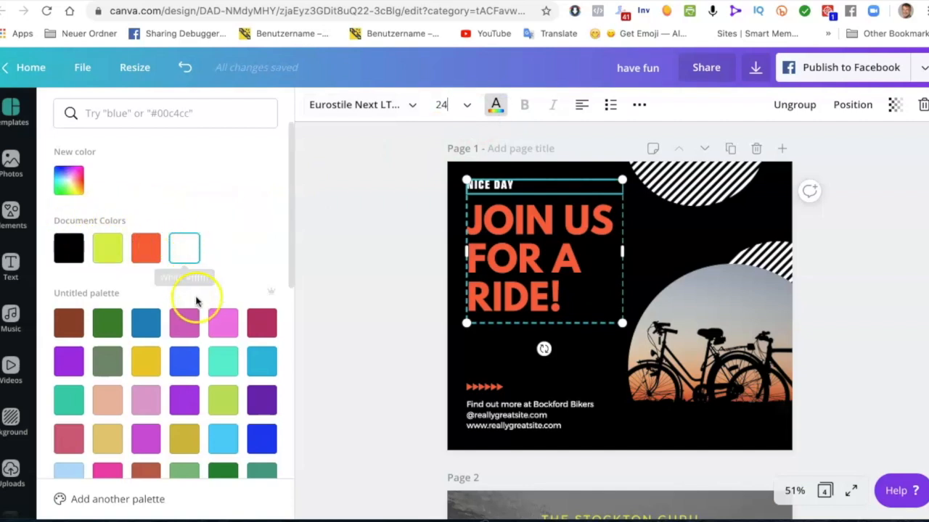
click(144, 367)
scroll(201, 381, down, 10)
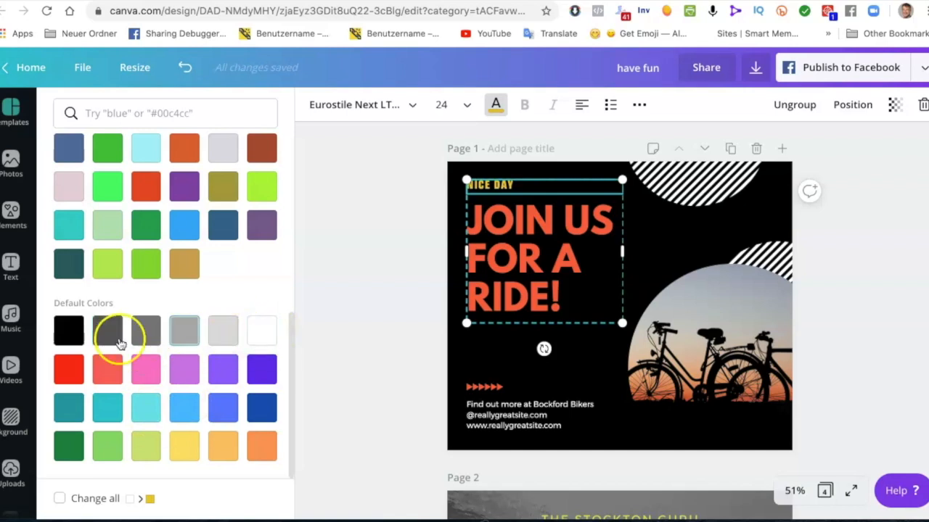
scroll(129, 312, up, 1)
scroll(127, 312, up, 10)
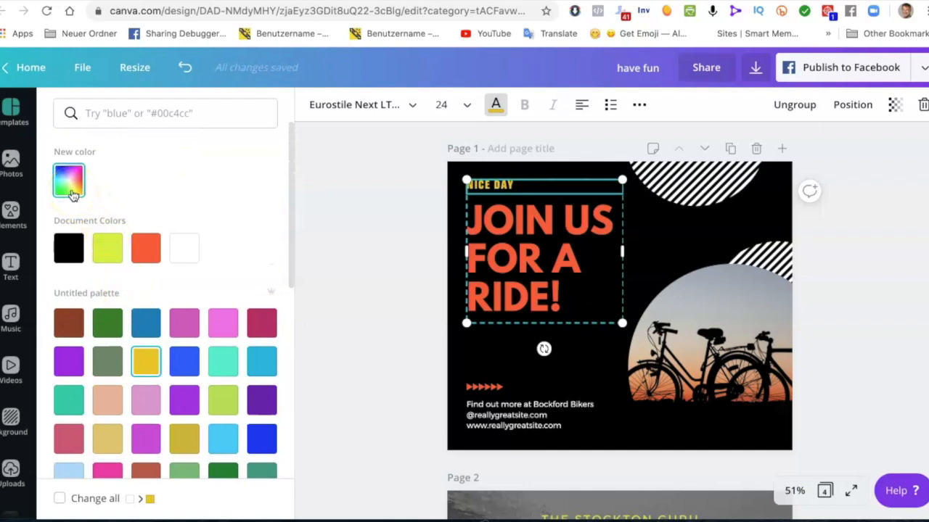
Mix a custom bright green (#6aeb4a) for the NICE DAY text on page 1
click(71, 193)
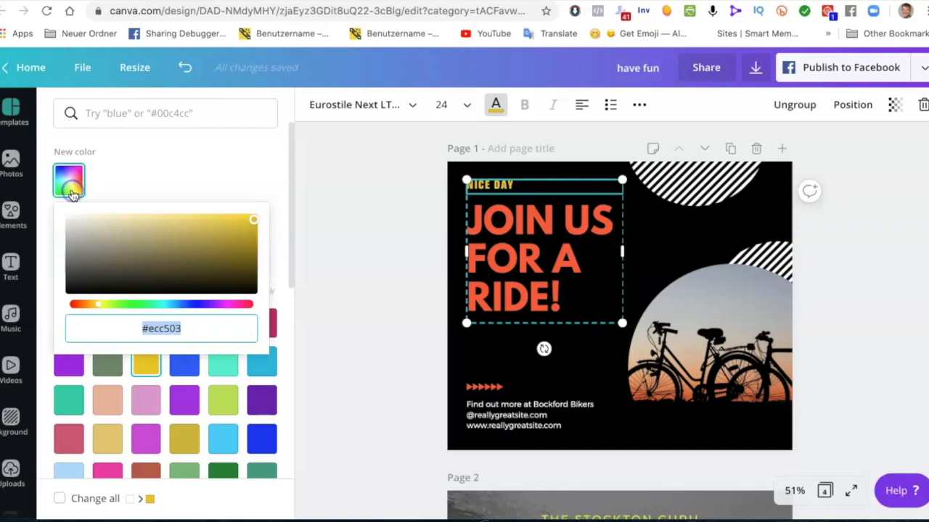
drag(253, 222, 136, 263)
drag(132, 301, 126, 303)
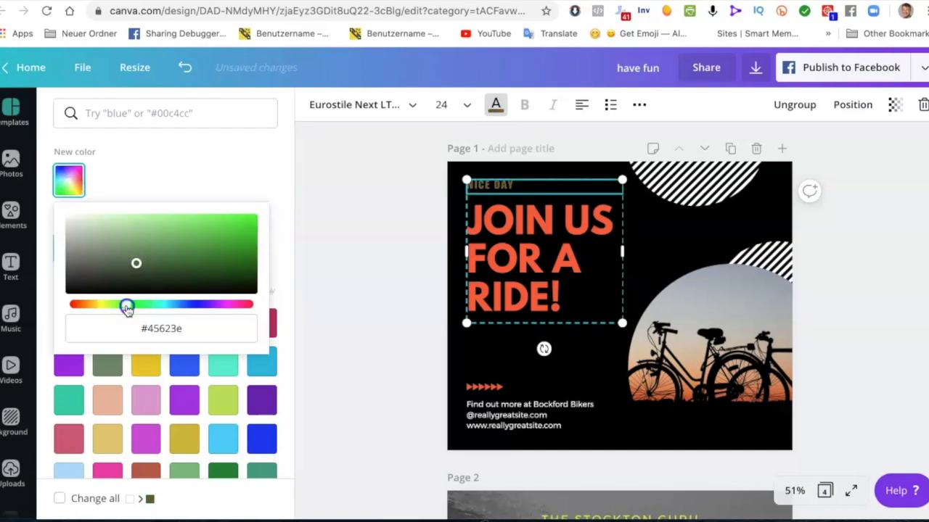
click(198, 220)
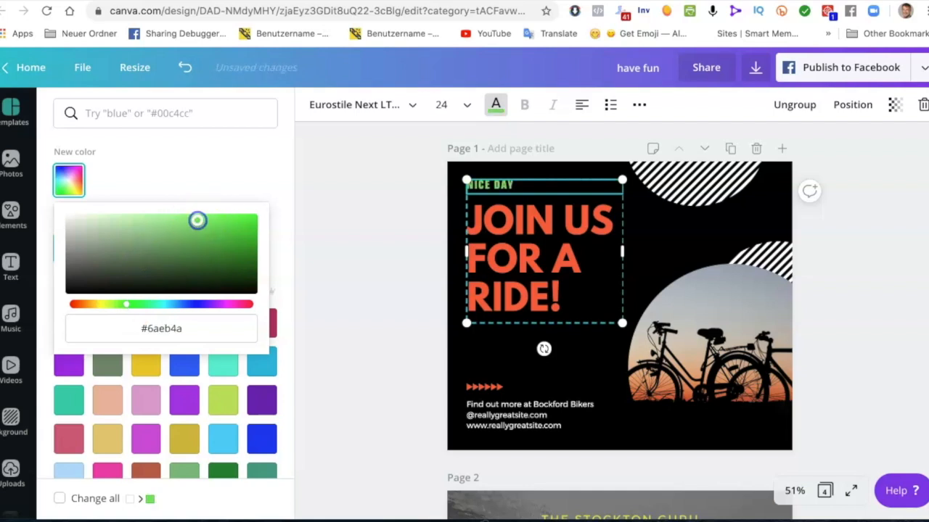
click(206, 328)
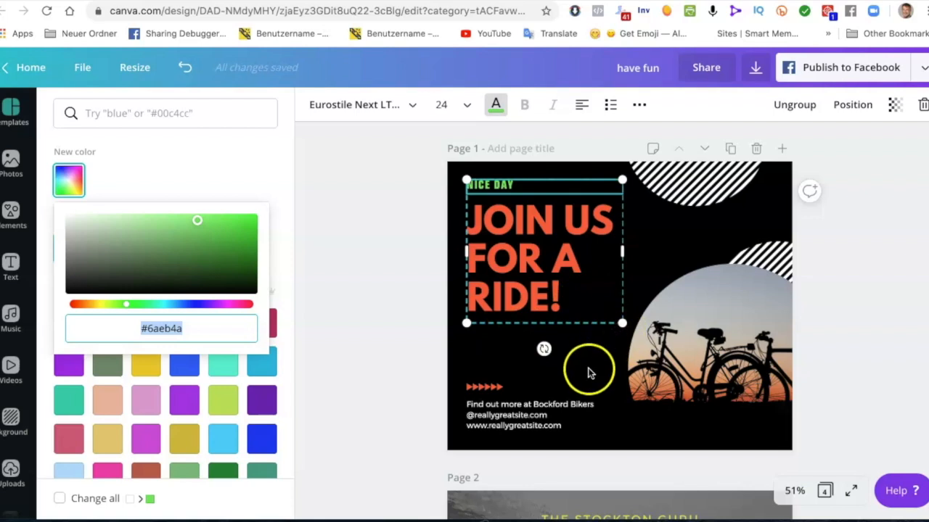
Undo the color, font and wording changes made to the NICE DAY line on page 1
click(563, 404)
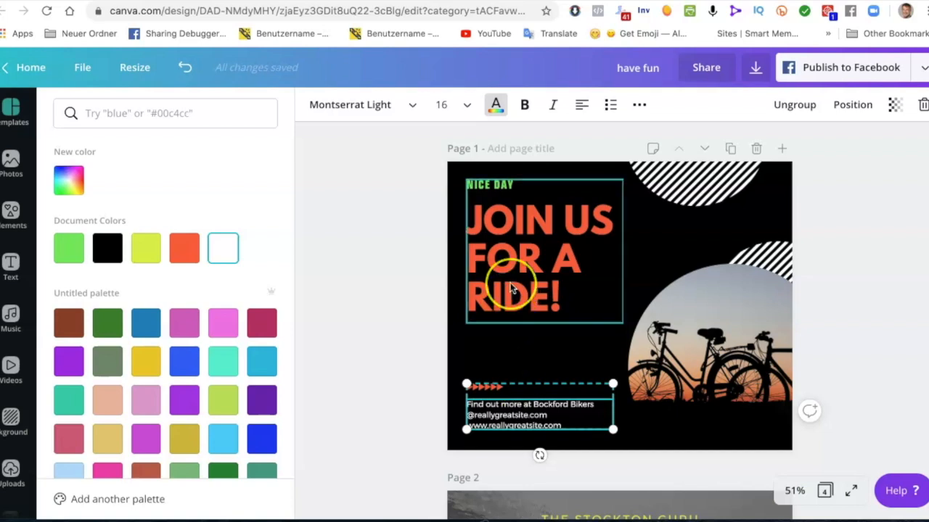
click(181, 72)
click(182, 68)
click(182, 67)
click(183, 67)
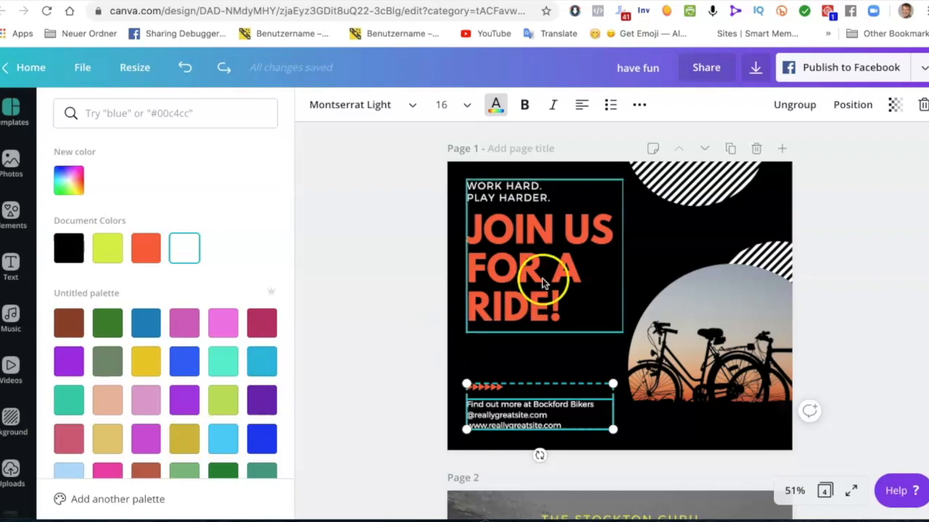
Make the contact text below the orange arrows on page 1 bold and italic and format it as a bulleted list
click(524, 106)
click(552, 107)
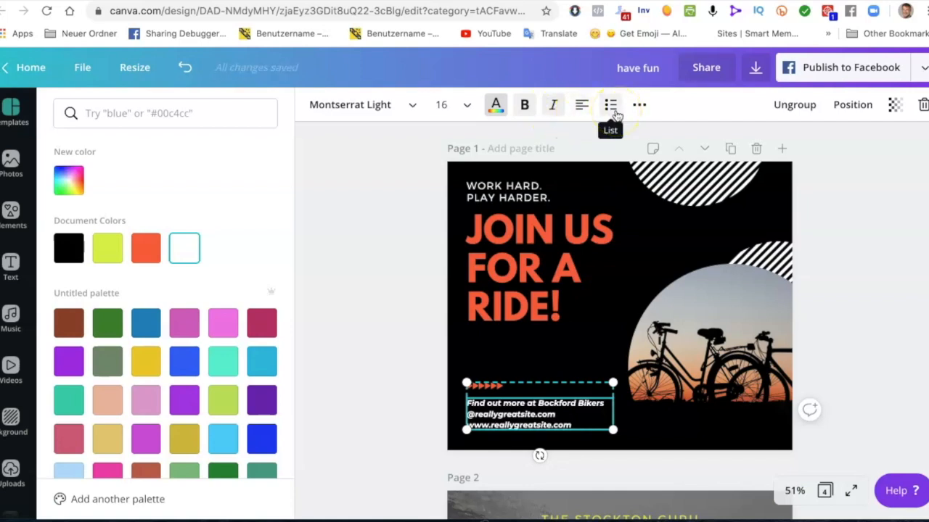
click(612, 107)
Apply an underline to the contact text on page 1 and remove it again
click(638, 105)
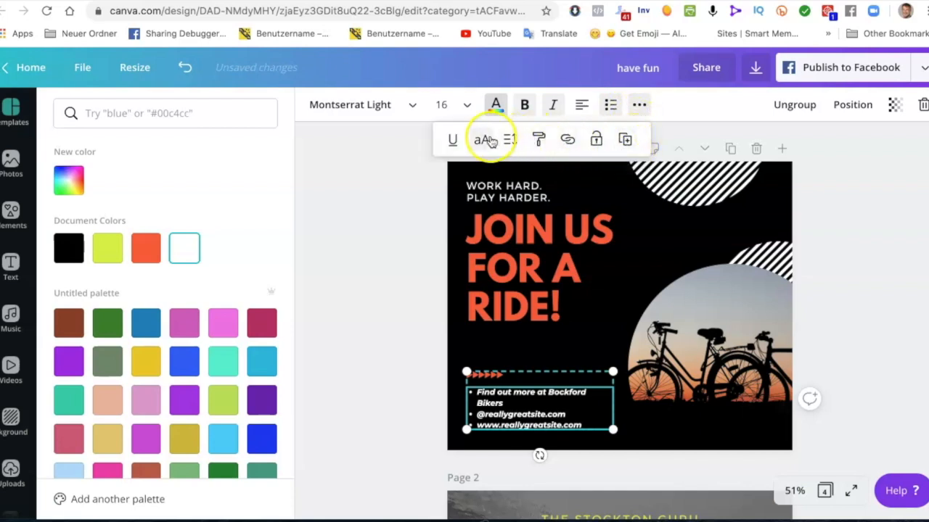
click(453, 141)
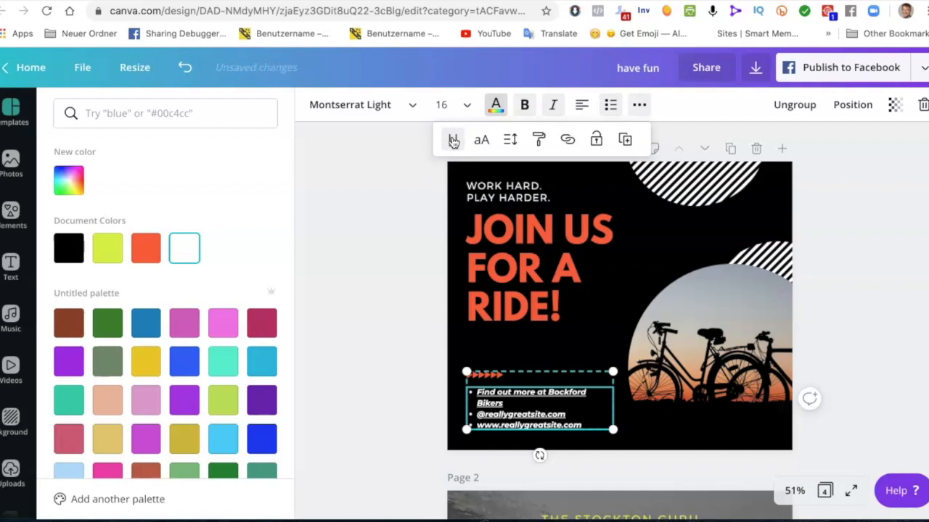
click(453, 141)
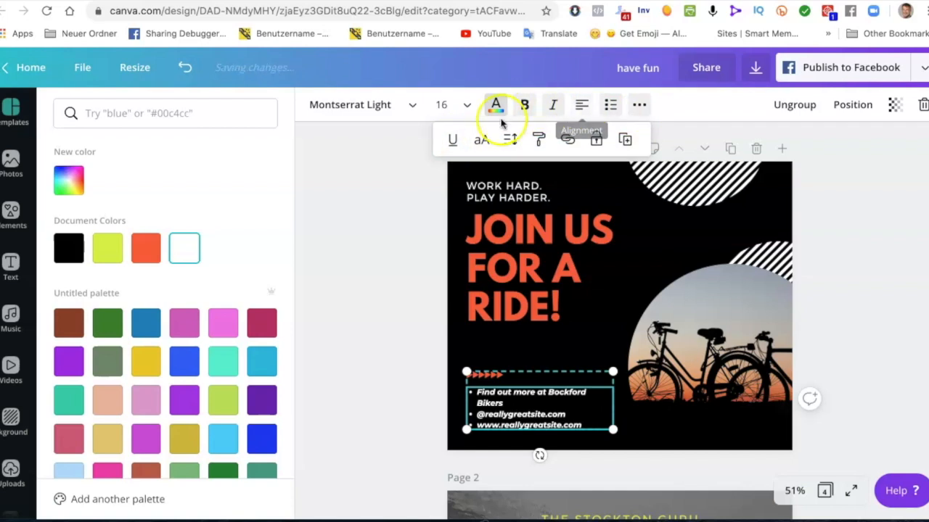
Set the font size of the bulleted contact text on page 1 to 18
click(468, 106)
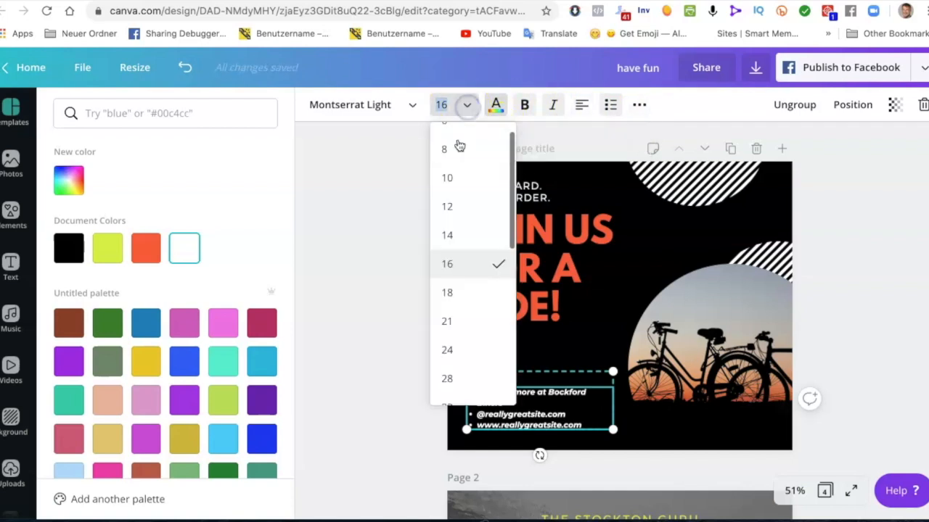
click(458, 300)
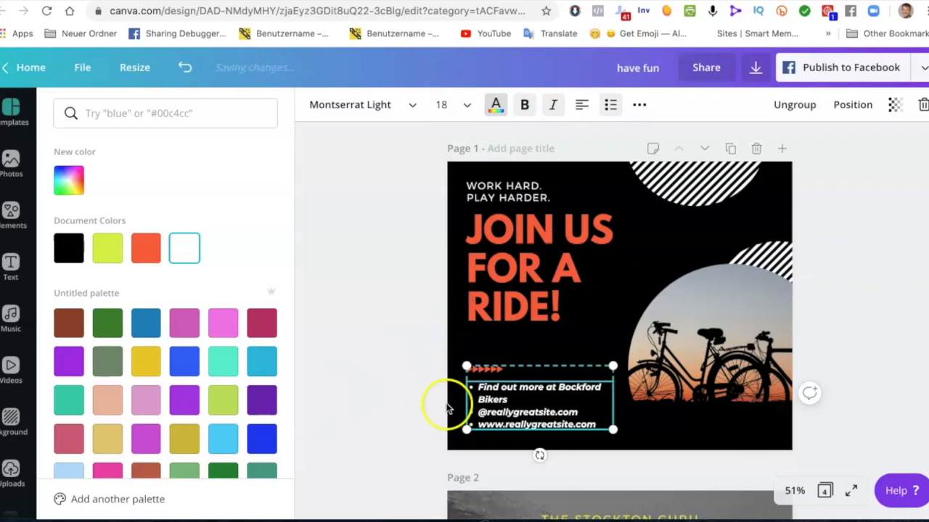
Try lime, blue, pink and mustard background colors on page 1 and return the background to black
scroll(448, 409, down, 5)
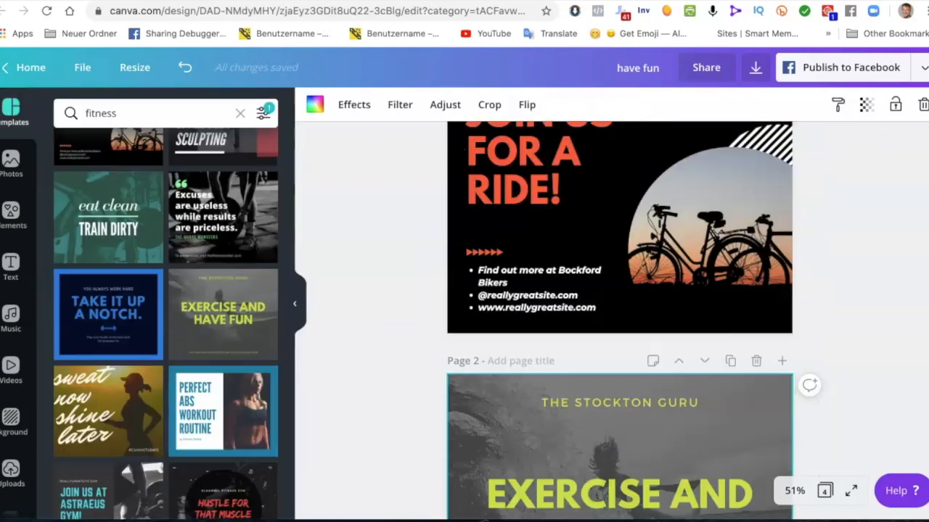
scroll(526, 328, up, 2)
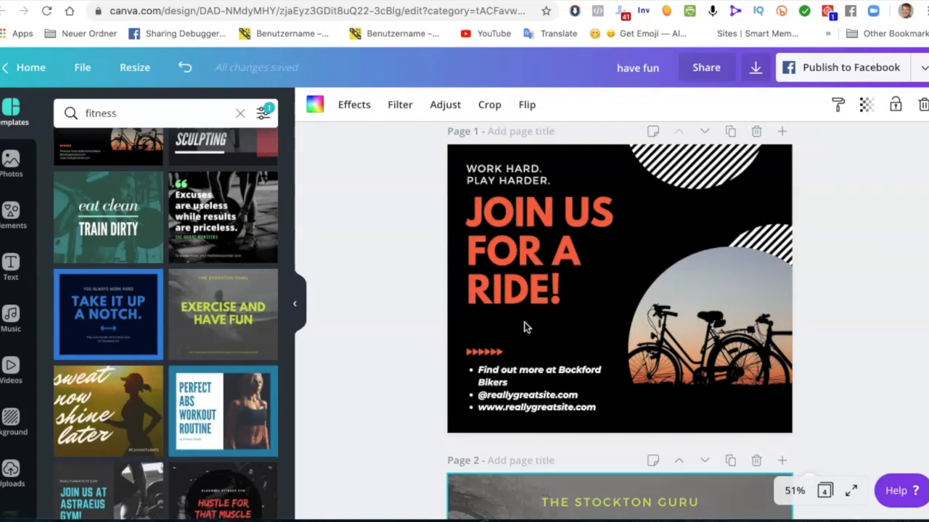
click(635, 226)
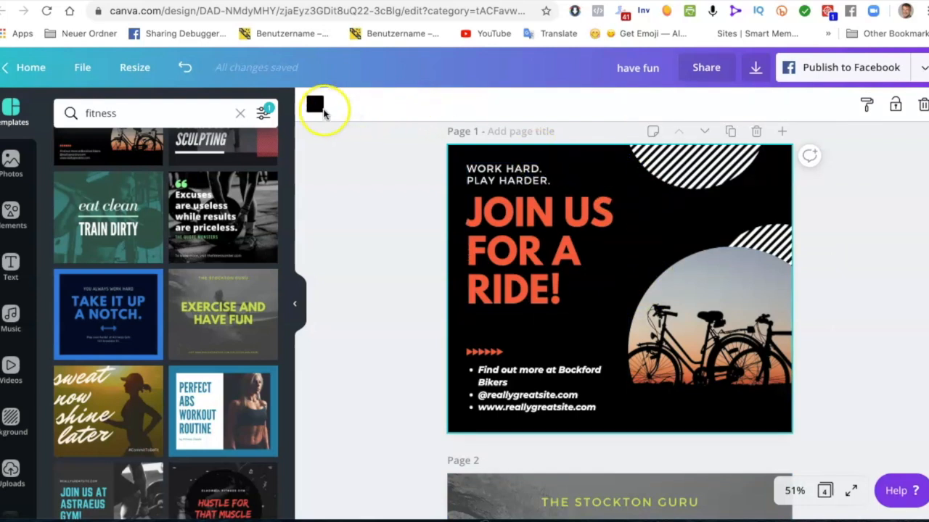
click(316, 106)
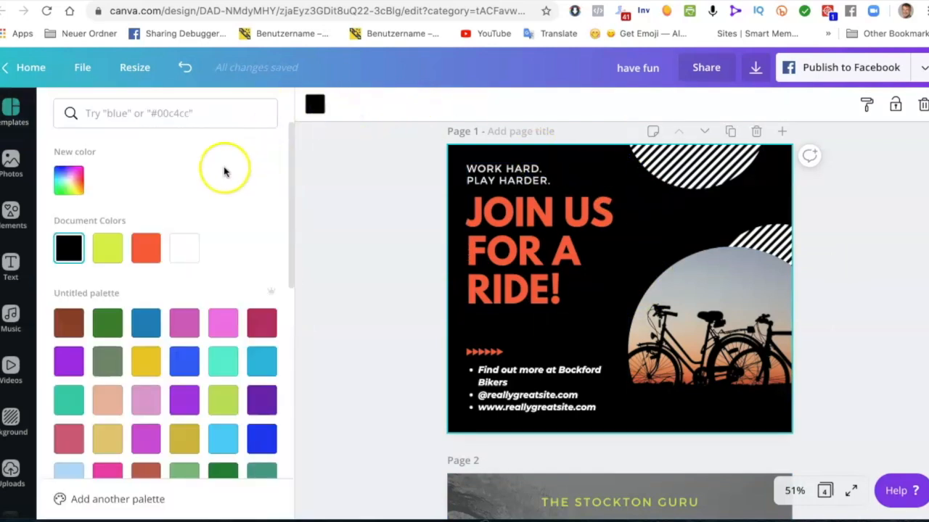
click(103, 251)
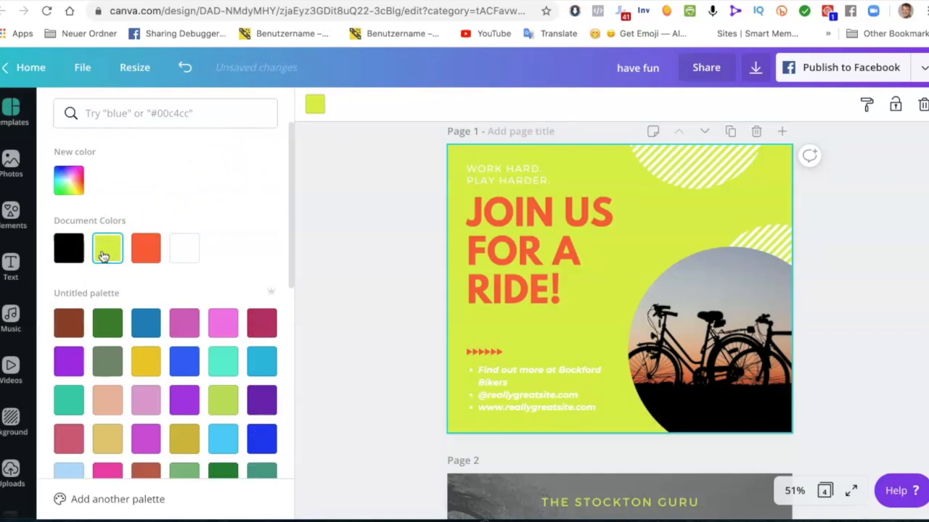
click(142, 322)
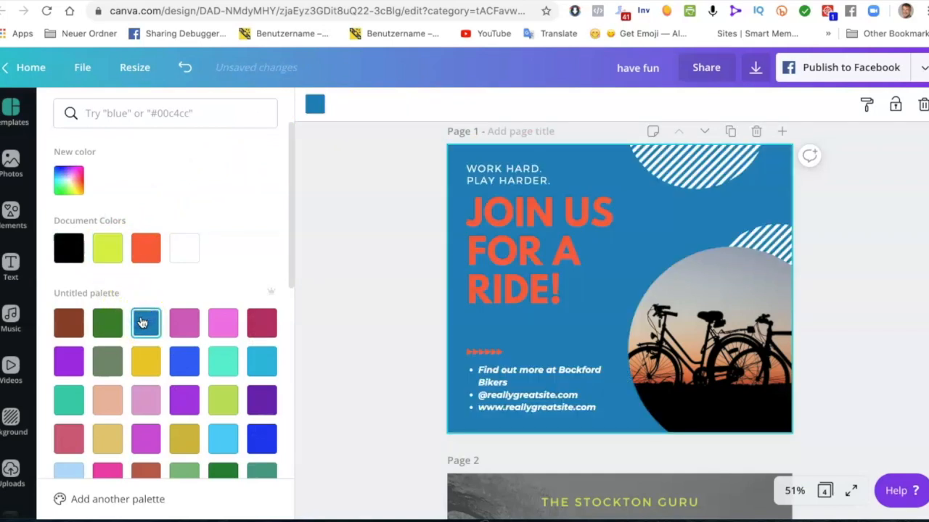
click(184, 322)
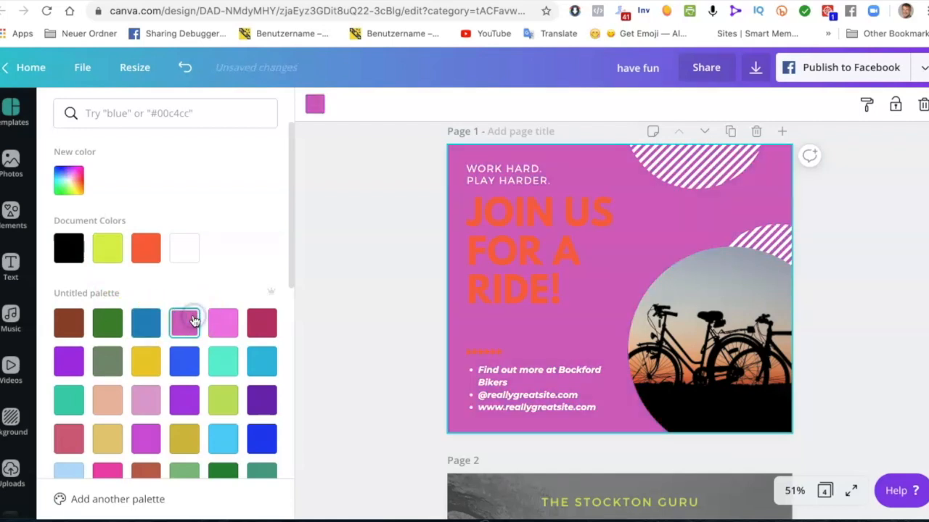
click(190, 440)
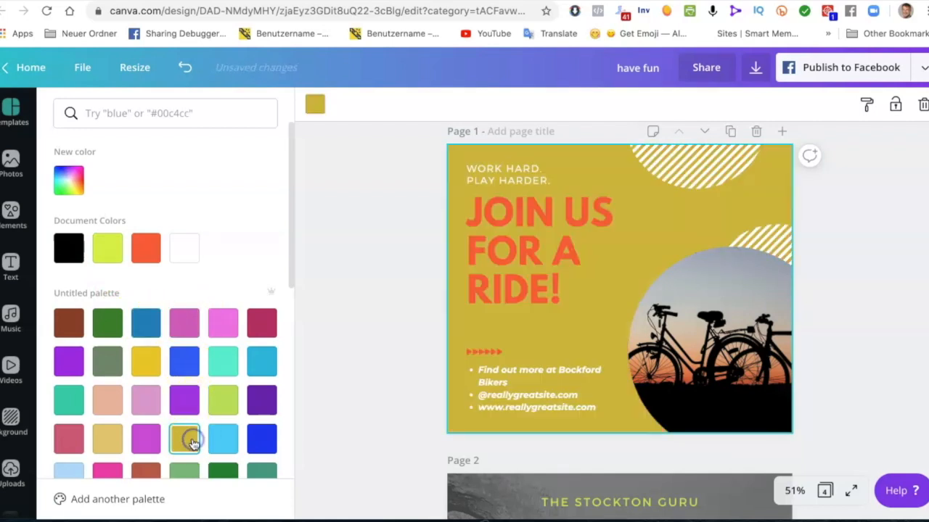
click(70, 251)
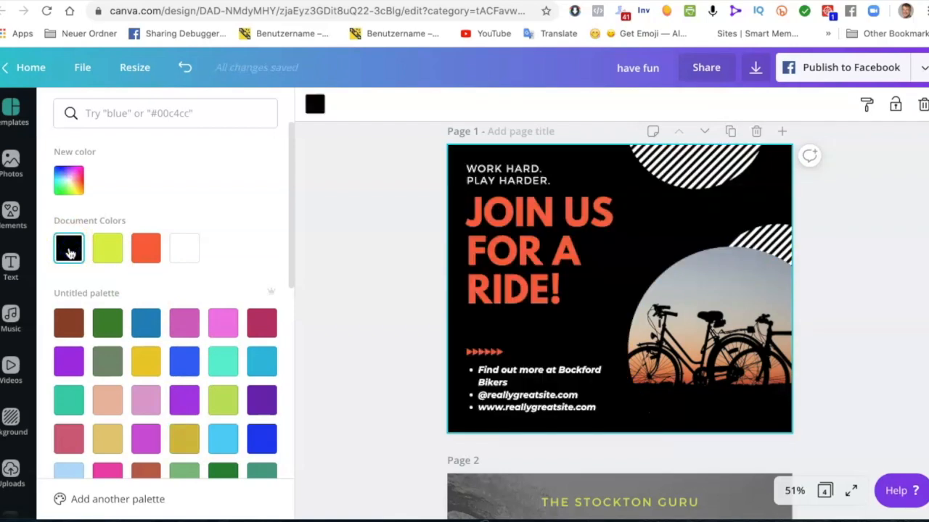
Review the backgrounds and layouts of pages 2 and 3 of the design
scroll(363, 346, down, 5)
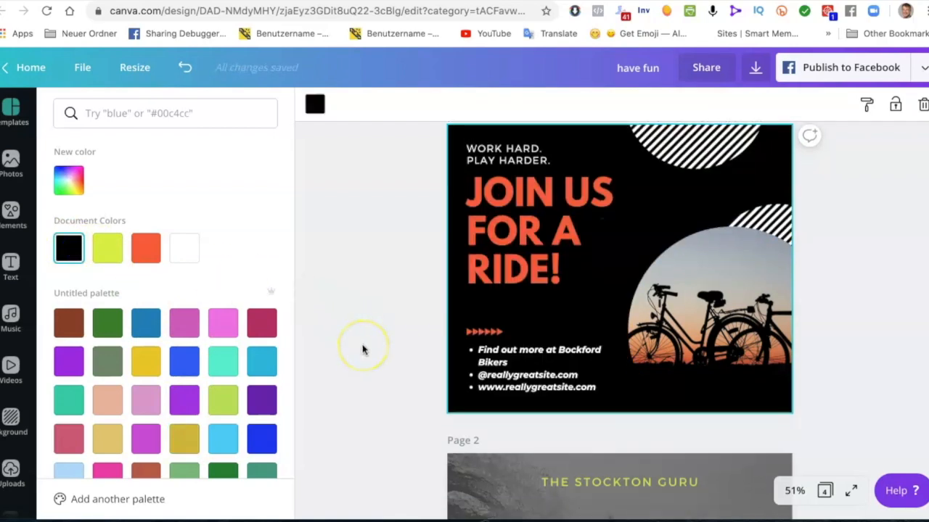
scroll(363, 350, down, 1)
scroll(358, 350, up, 1)
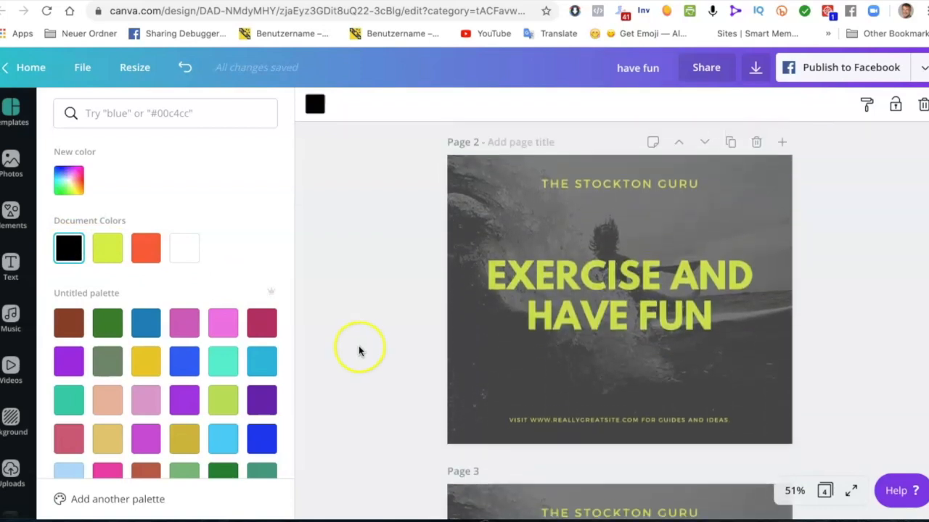
click(33, 514)
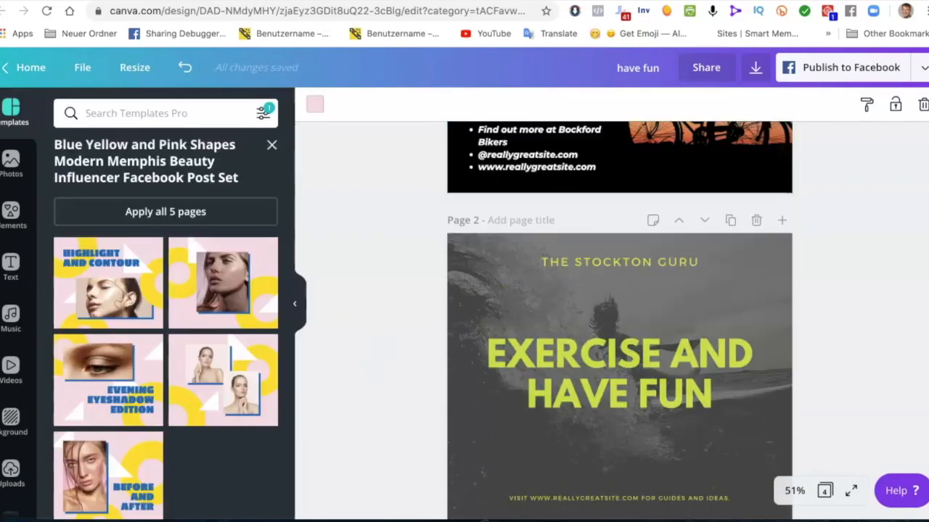
scroll(558, 409, down, 2)
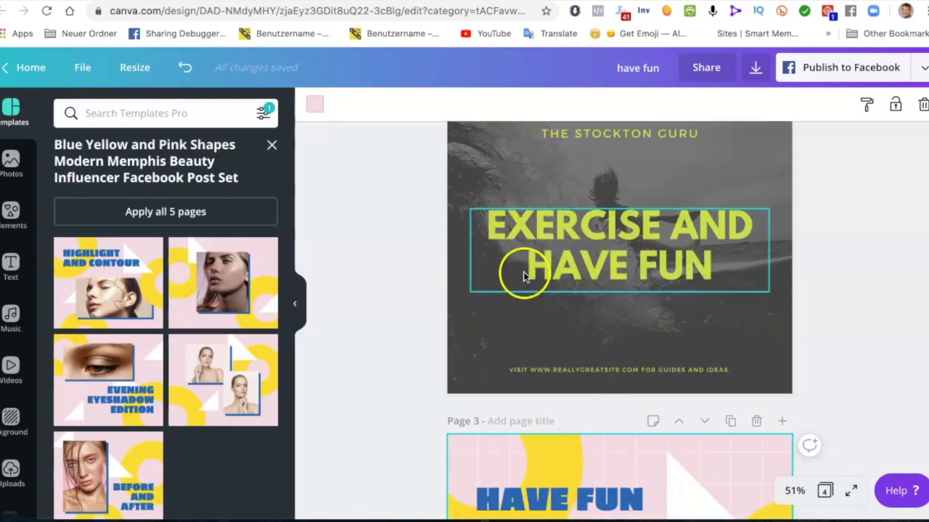
click(516, 185)
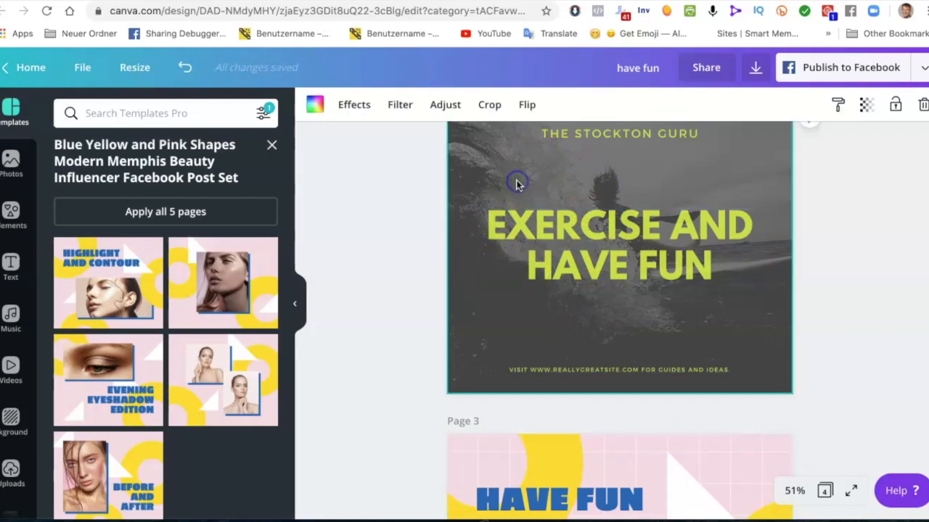
scroll(517, 185, up, 2)
scroll(517, 185, down, 1)
click(521, 216)
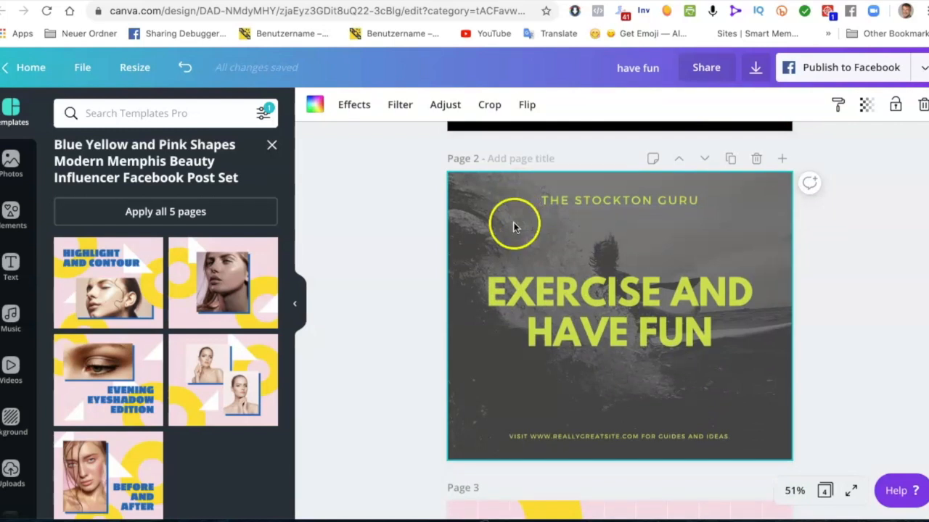
scroll(512, 239, down, 1)
scroll(512, 243, down, 5)
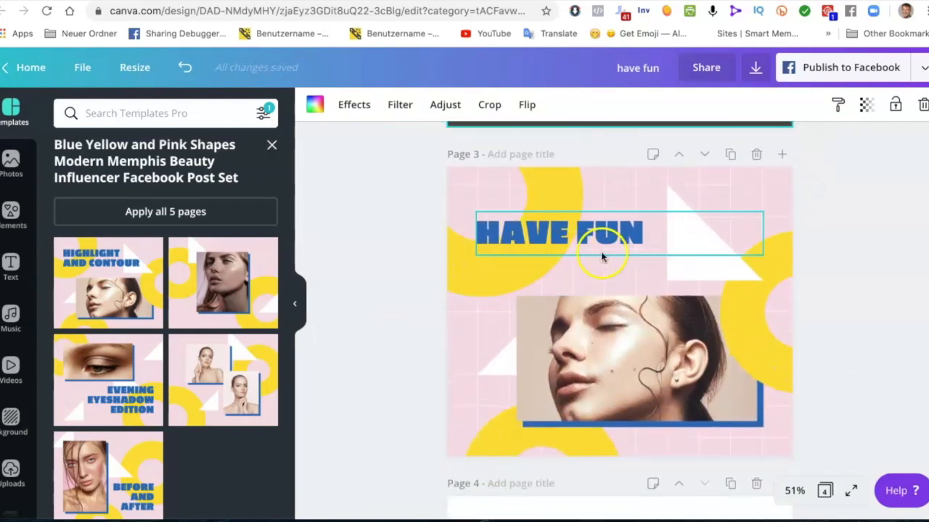
Delete the large white triangle beside the HAVE FUN headline on page 3
click(608, 334)
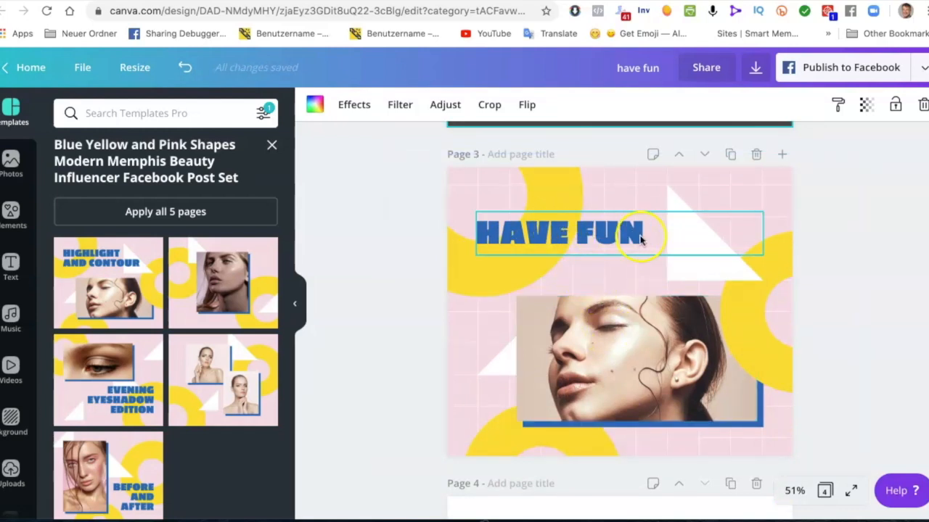
click(712, 267)
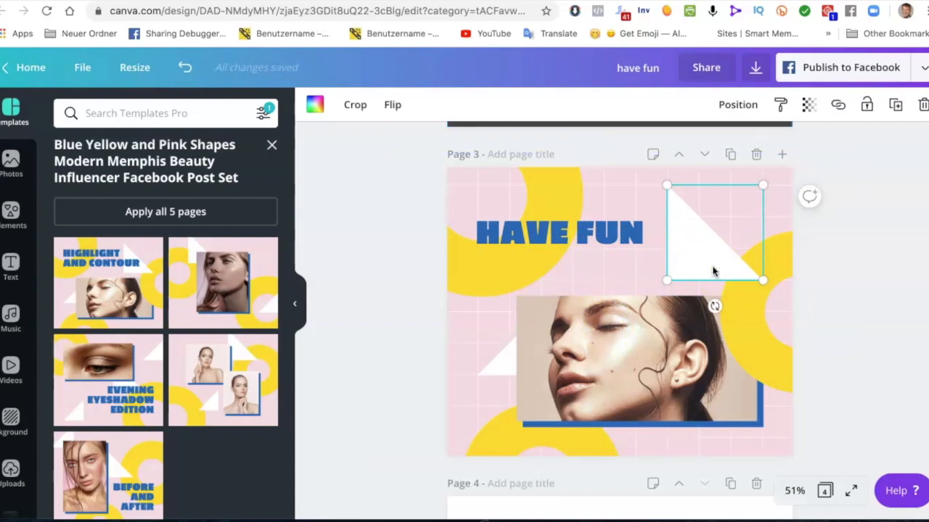
key(Delete)
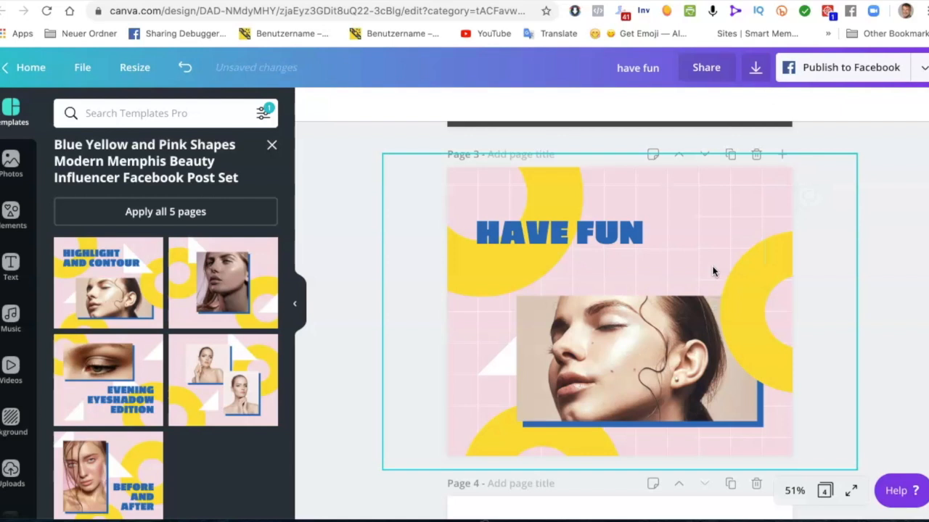
Look through the recently used and featured graphics in the elements library
click(19, 224)
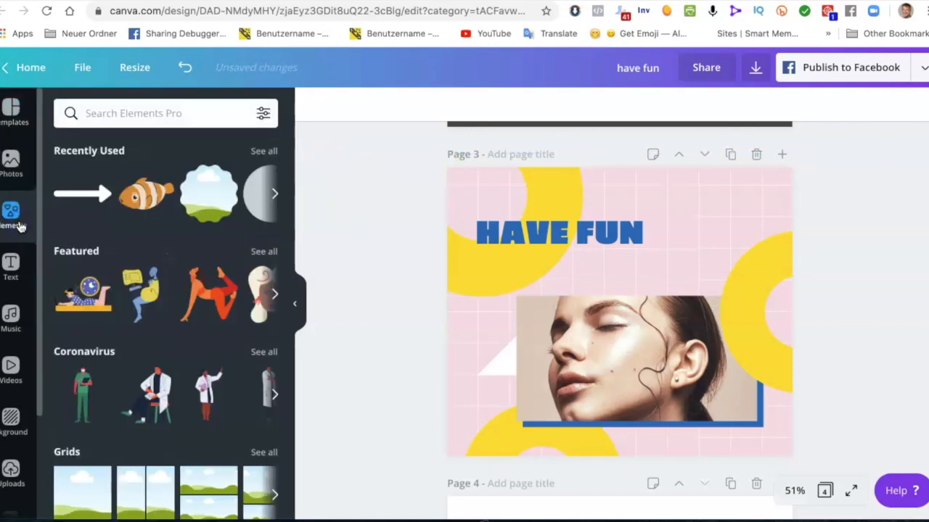
click(274, 196)
click(275, 198)
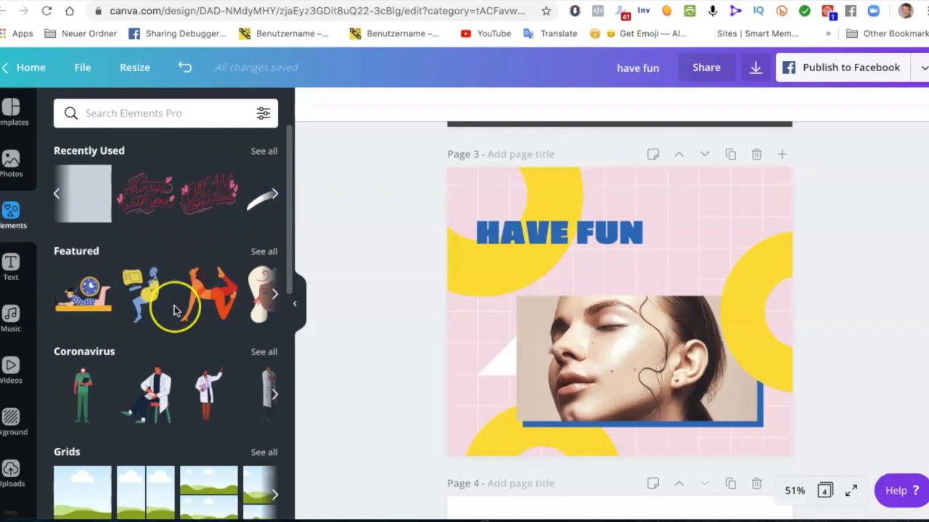
scroll(174, 305, down, 2)
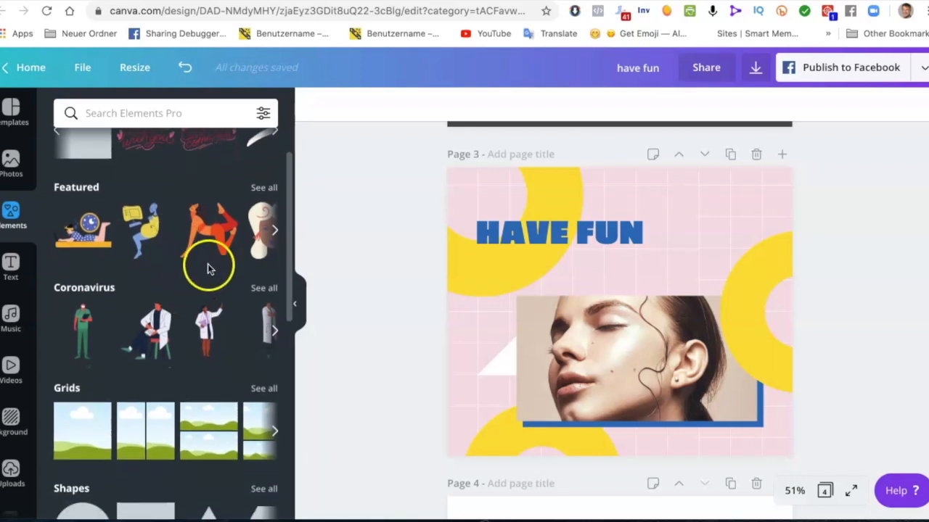
click(275, 232)
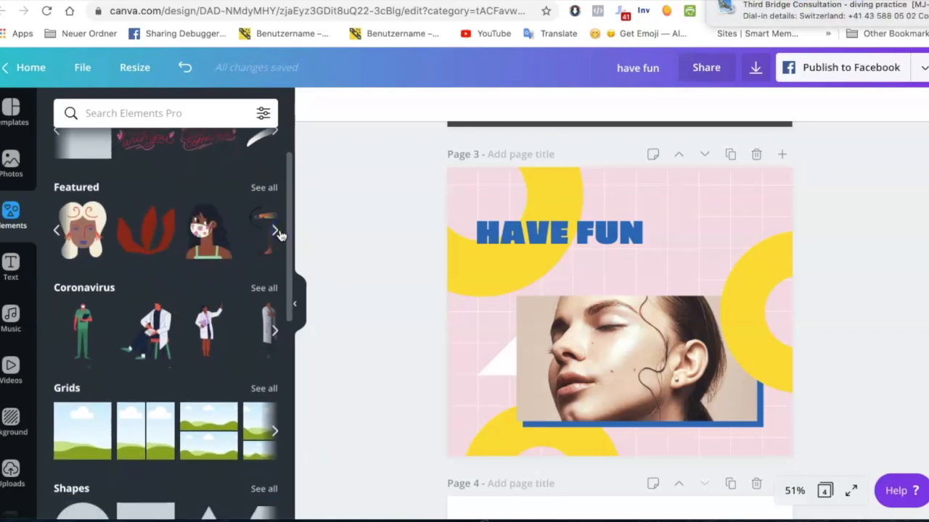
click(275, 232)
click(56, 232)
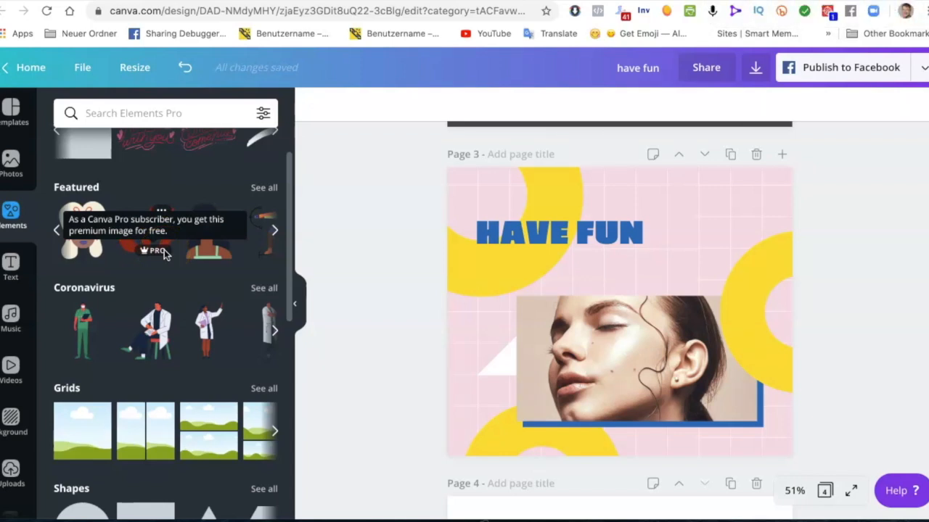
Examine the remaining element categories, from grids, shapes and frames through stickers, charts and lines to the hand-drawn collections
scroll(164, 253, down, 5)
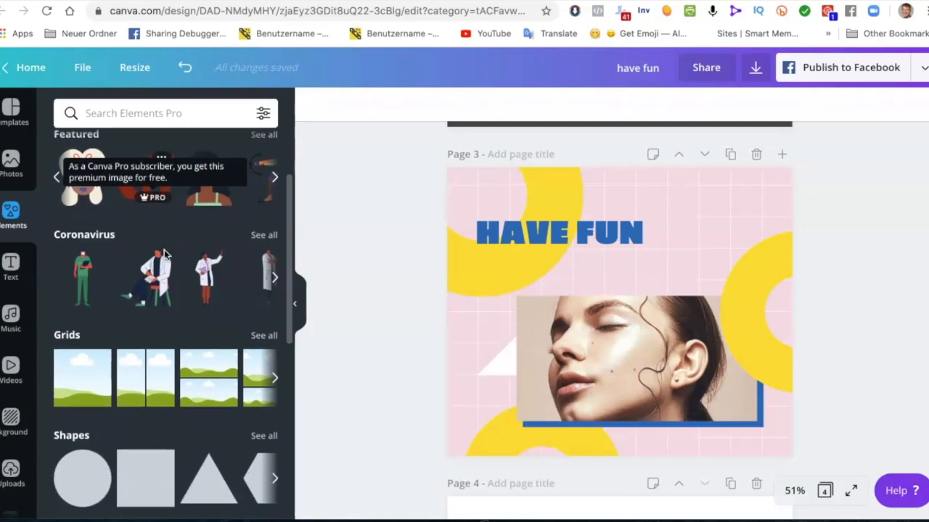
scroll(164, 254, down, 2)
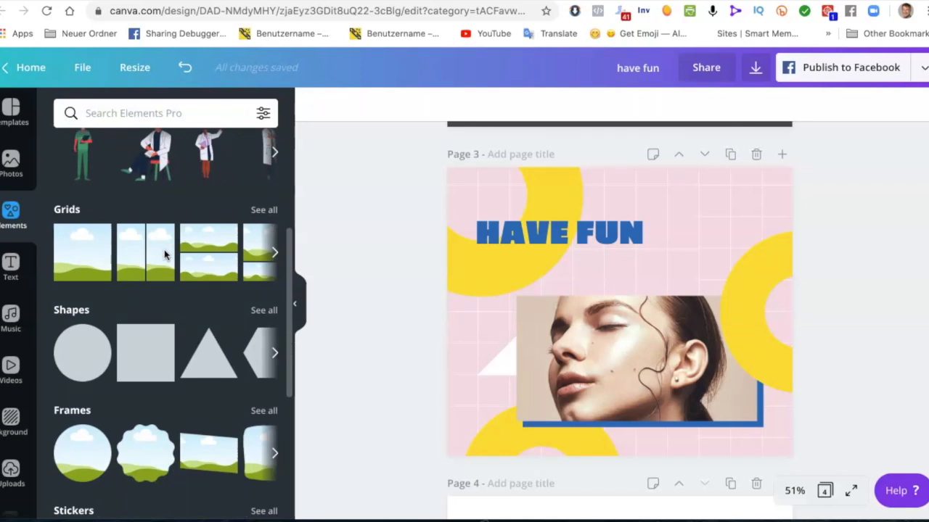
scroll(162, 355, down, 2)
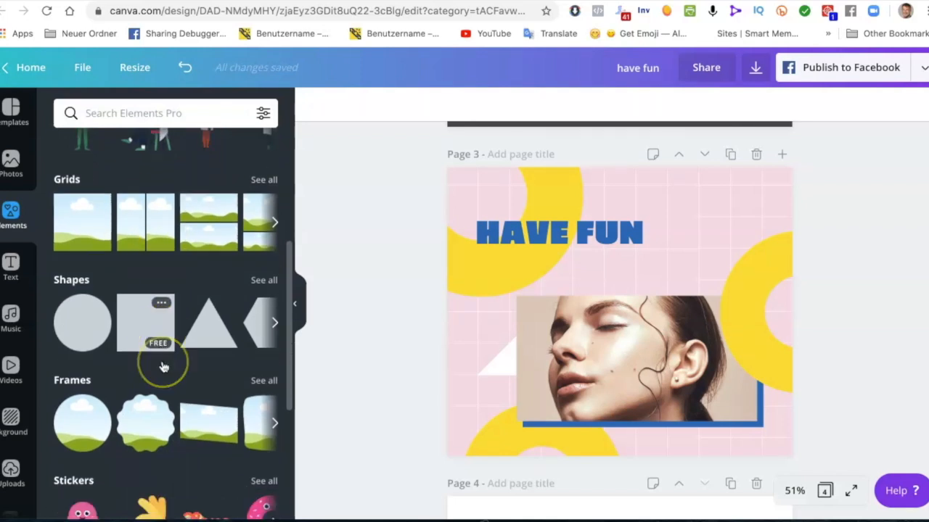
scroll(164, 368, down, 2)
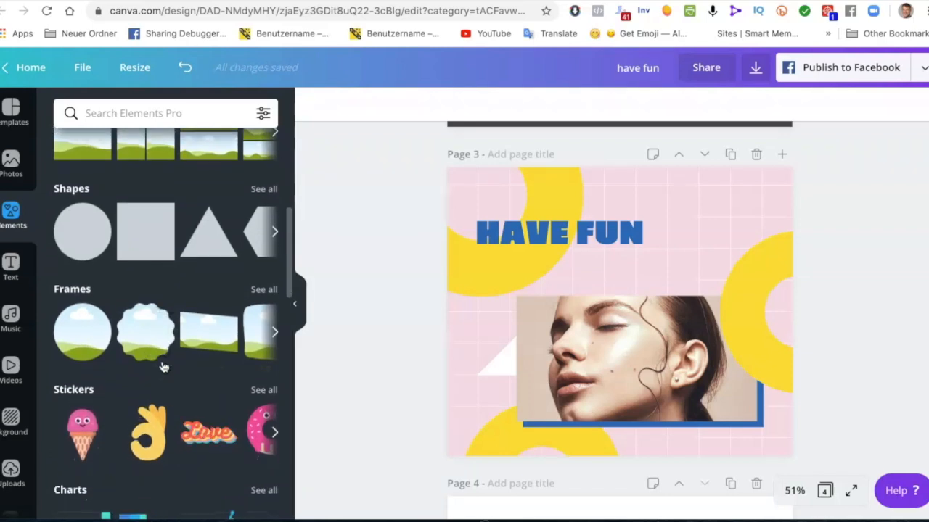
scroll(164, 368, down, 2)
scroll(164, 368, down, 8)
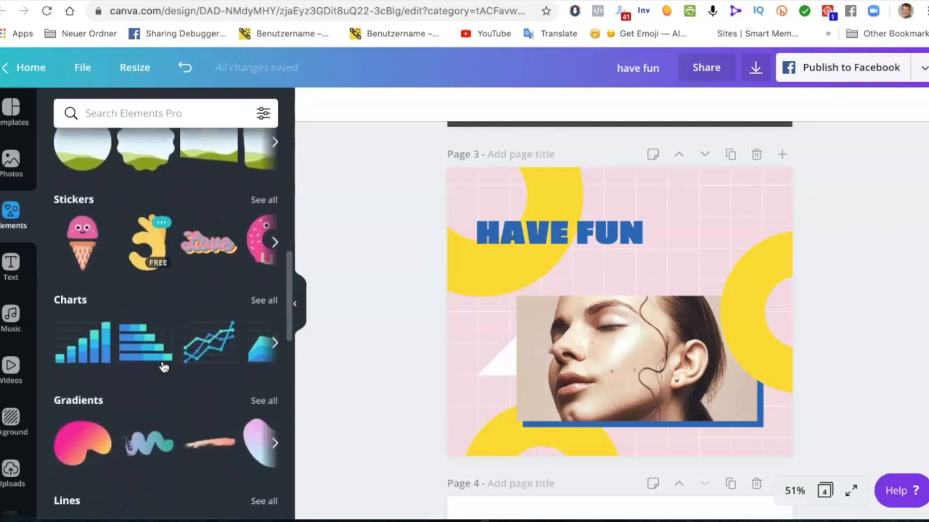
scroll(164, 368, down, 8)
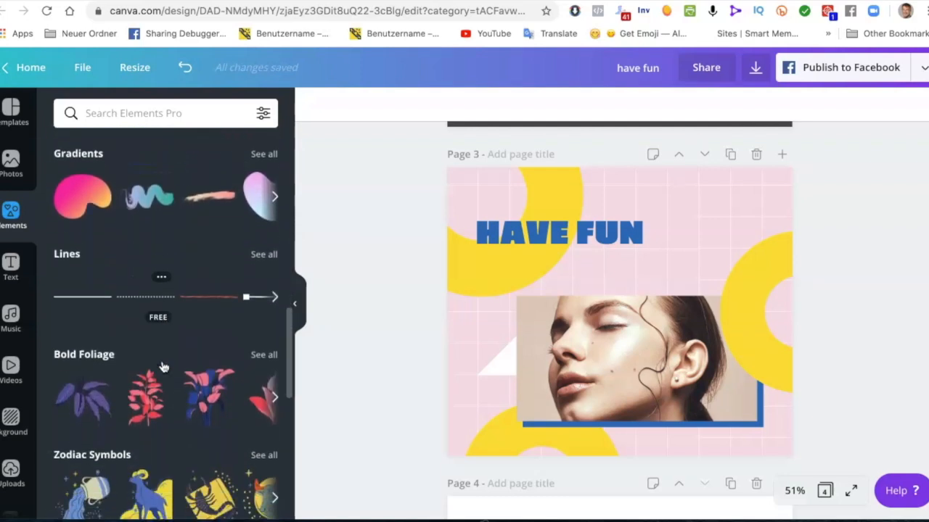
scroll(164, 368, down, 10)
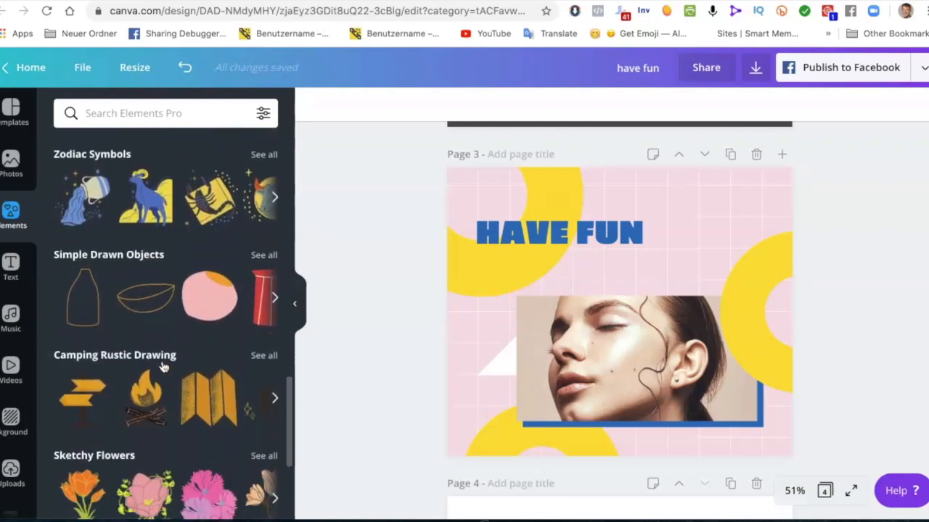
scroll(164, 368, down, 3)
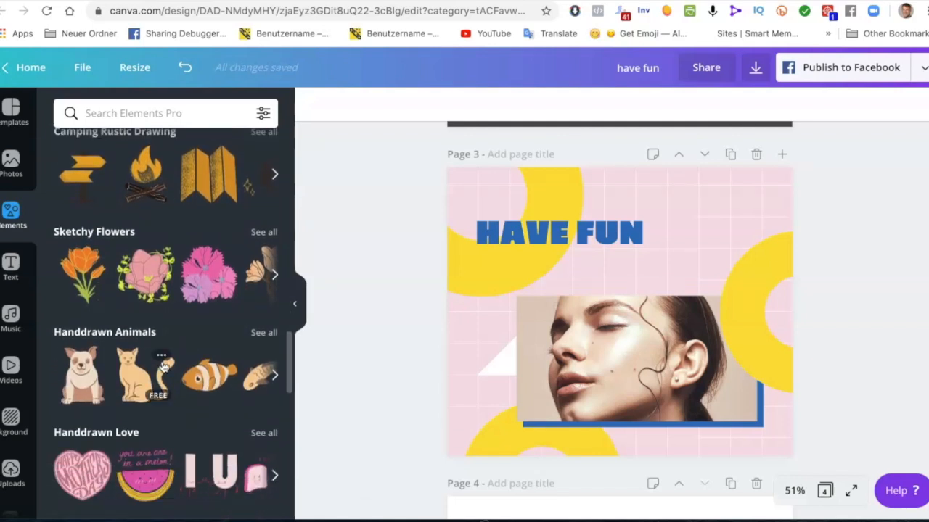
Add the Happy Mother's Day heart from Handdrawn Love to page 3, placed and tilted beside the HAVE FUN headline
scroll(164, 368, down, 3)
click(83, 381)
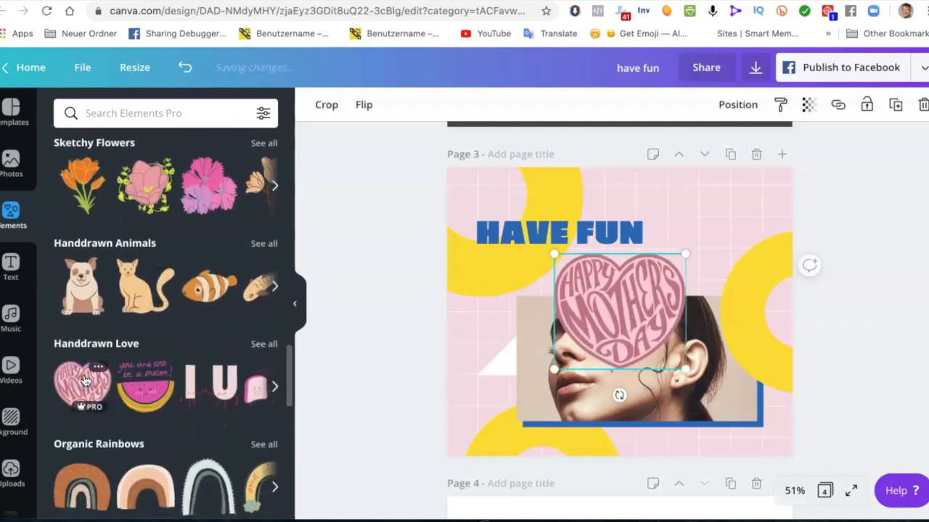
click(619, 302)
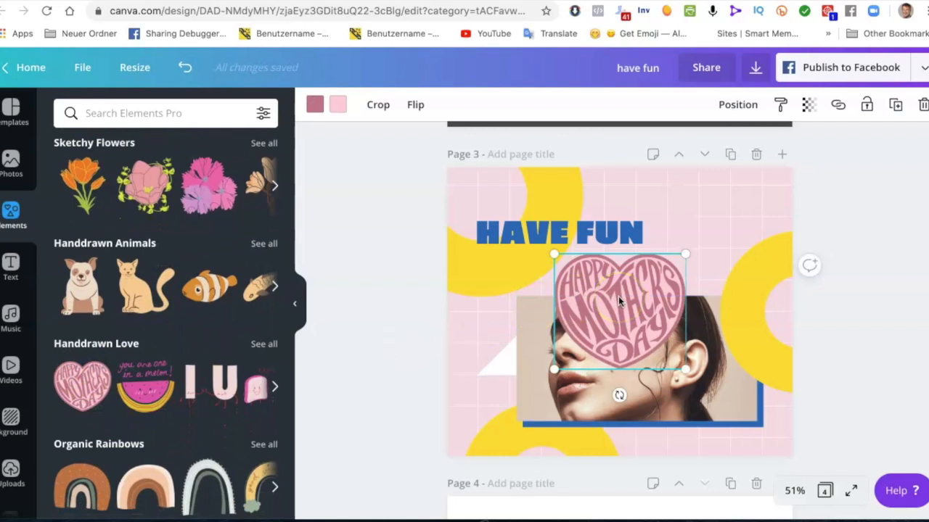
click(621, 305)
drag(621, 304, 716, 232)
click(714, 320)
drag(714, 320, 702, 291)
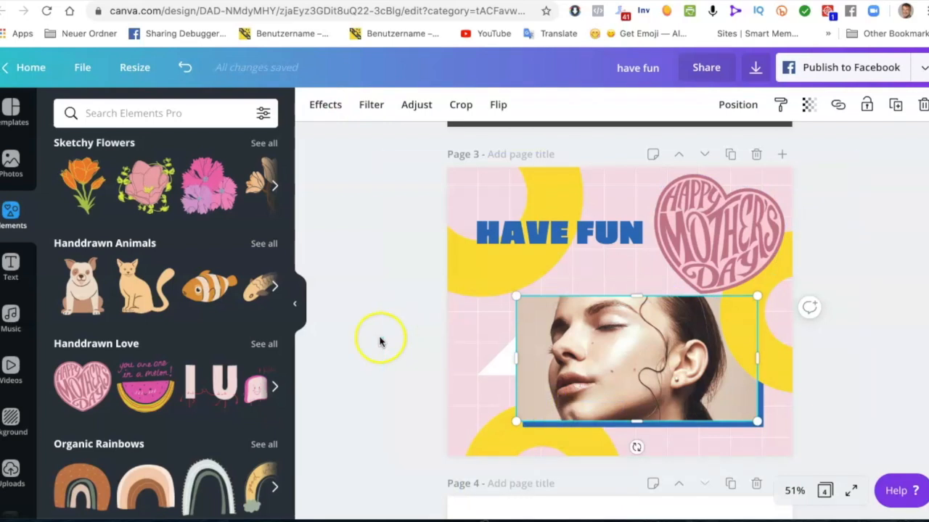
Search the photo library for make-up and look through the pictures
click(11, 165)
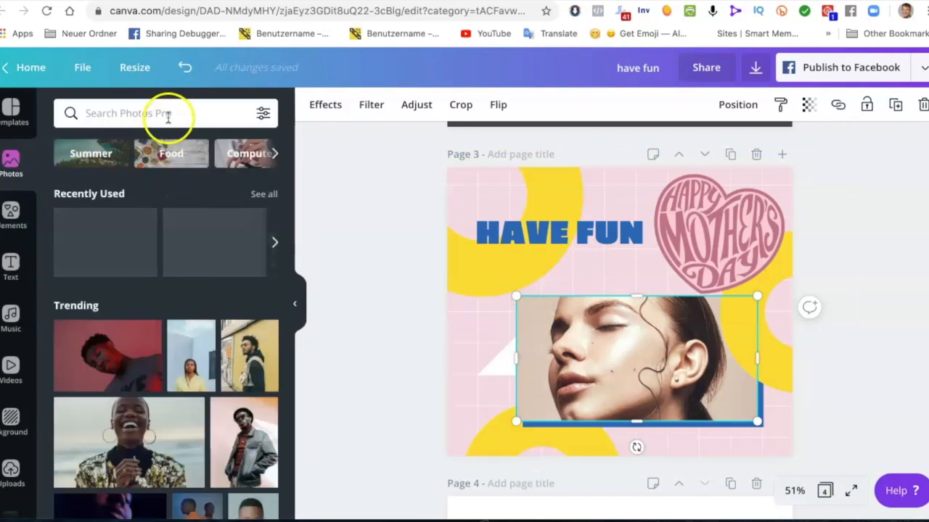
click(168, 117)
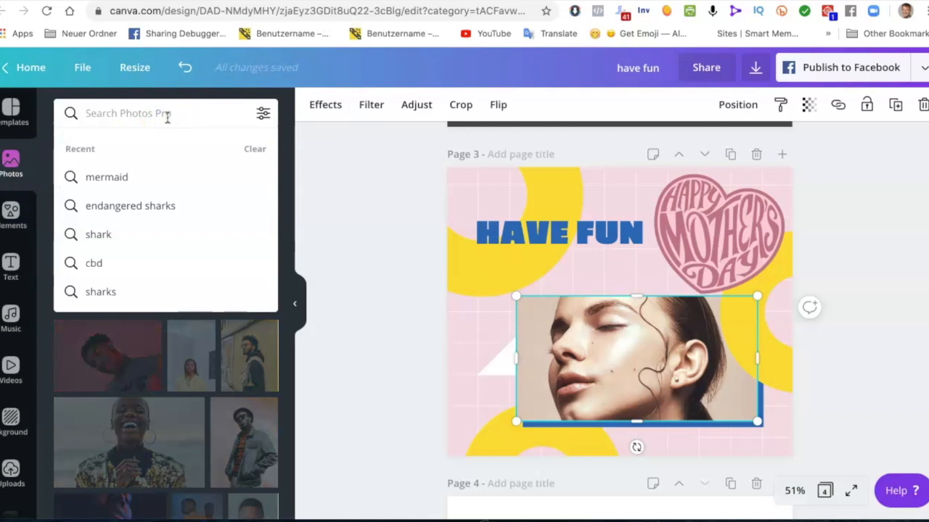
text(mak)
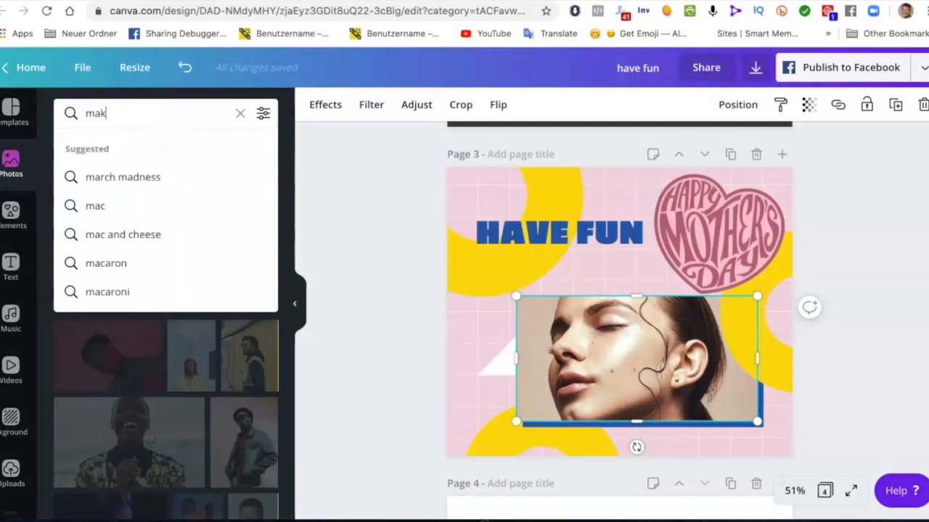
text(e)
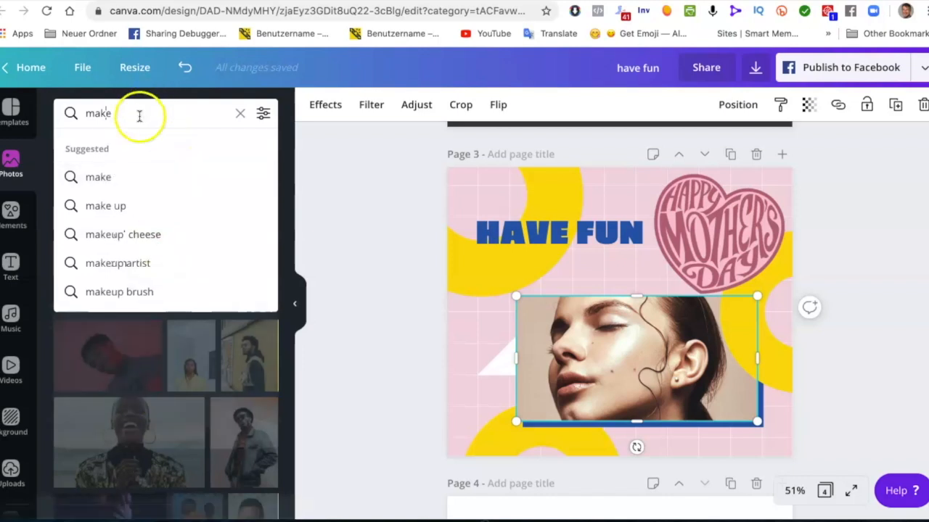
text(-u)
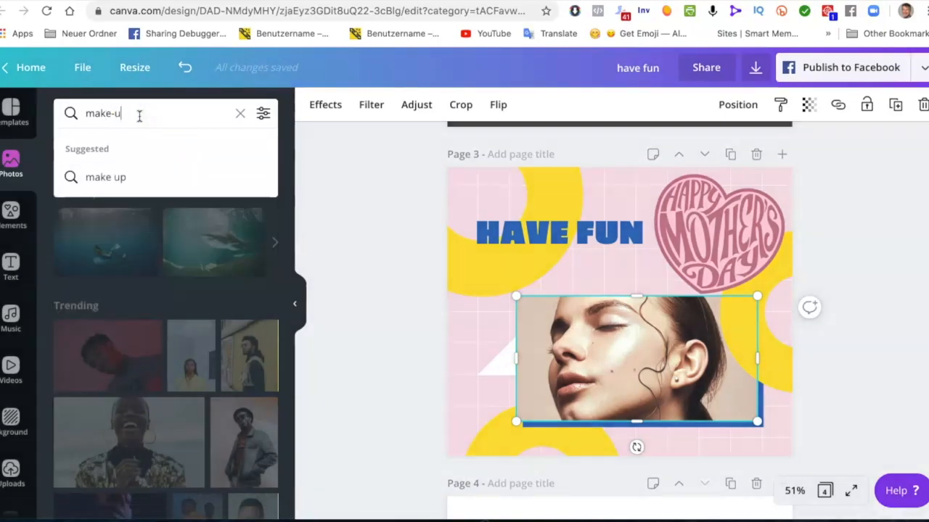
key(Return)
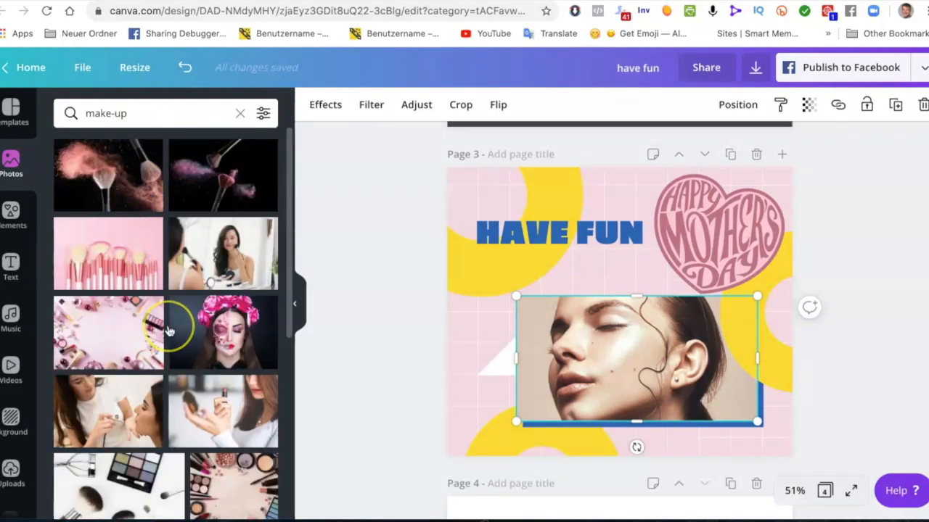
scroll(167, 320, down, 4)
scroll(168, 330, down, 4)
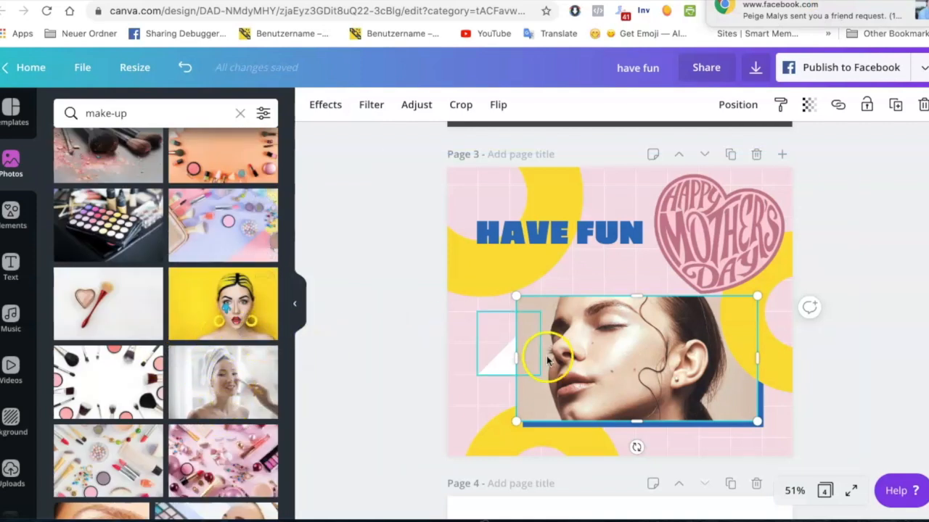
Replace the portrait on page 3 with the photo of the towel-wrapped woman applying make-up, scaled to the blue rectangle's height and centered over it
key(Delete)
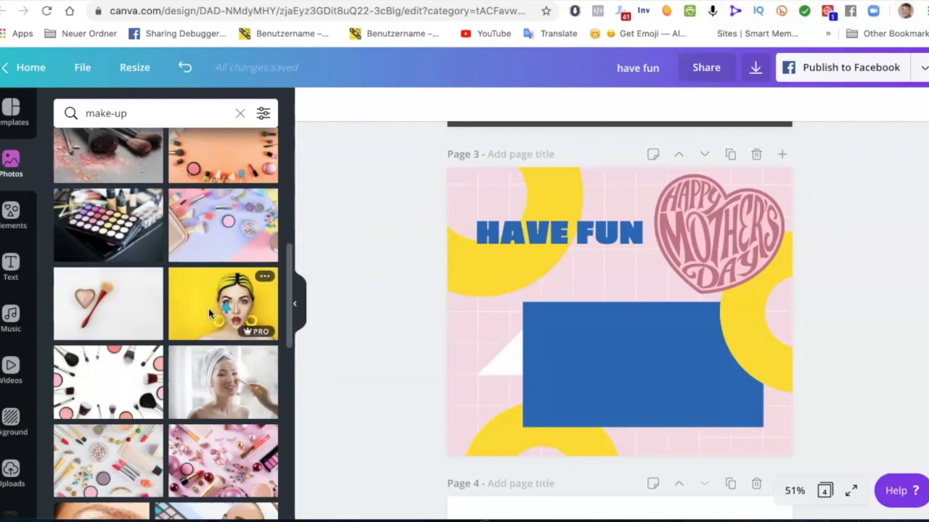
click(222, 397)
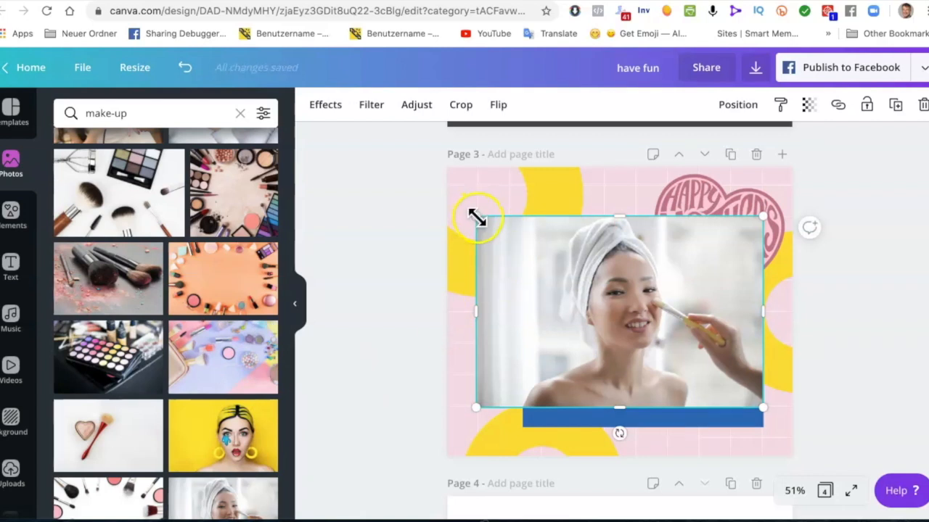
drag(476, 217, 545, 281)
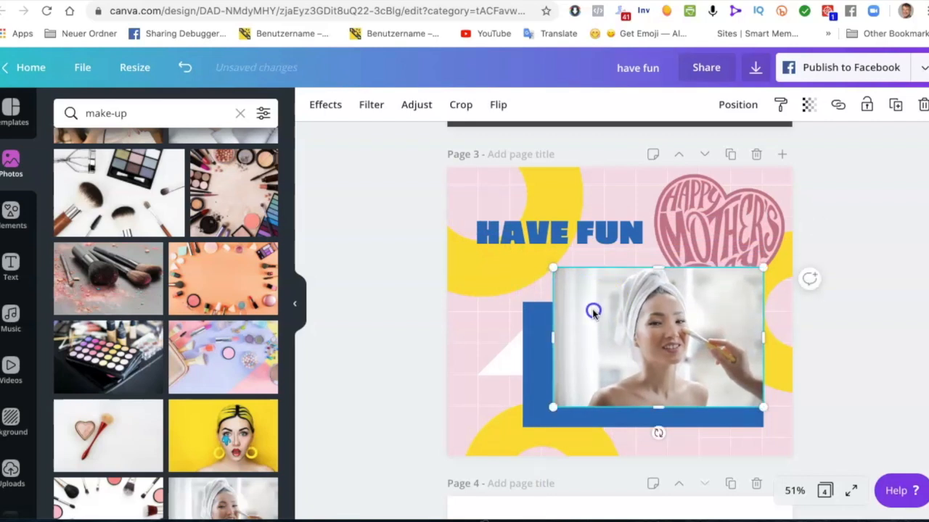
drag(595, 308, 573, 336)
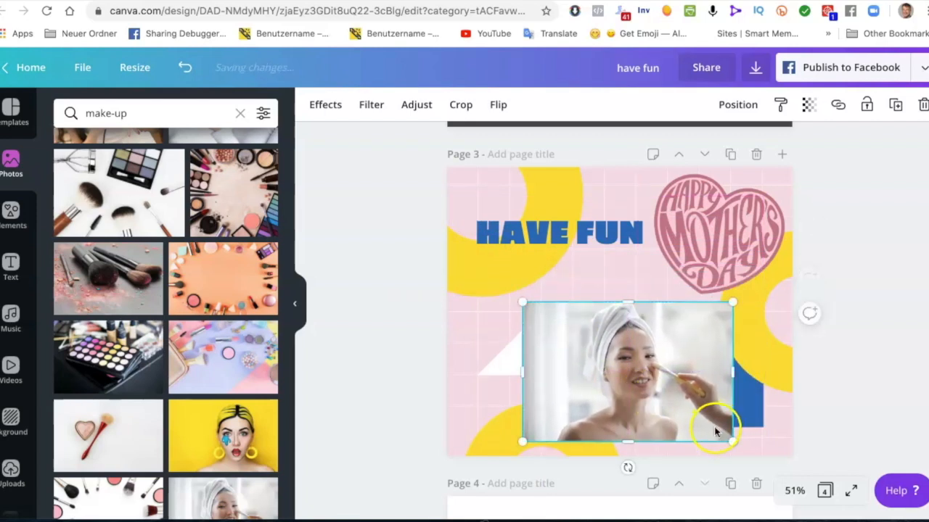
drag(732, 444, 708, 426)
drag(667, 394, 697, 394)
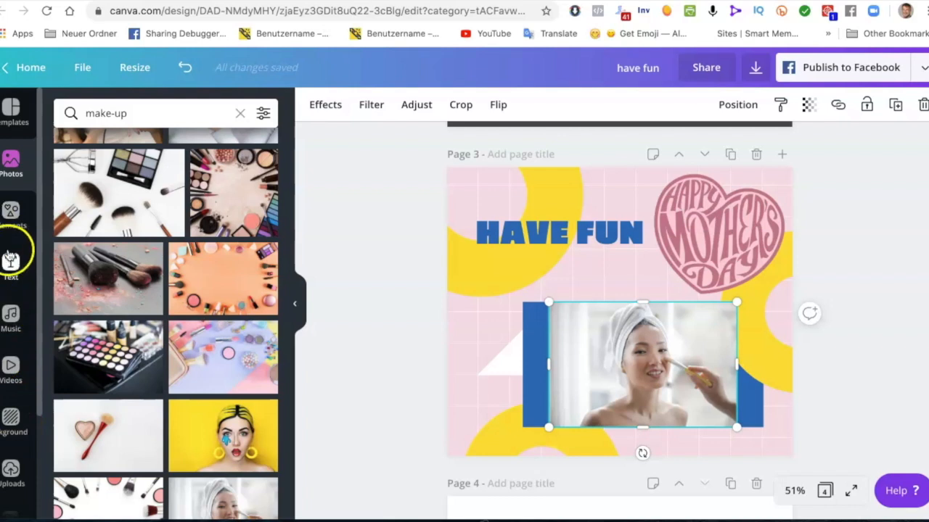
Look at the uploaded images and return to the photo library
click(10, 471)
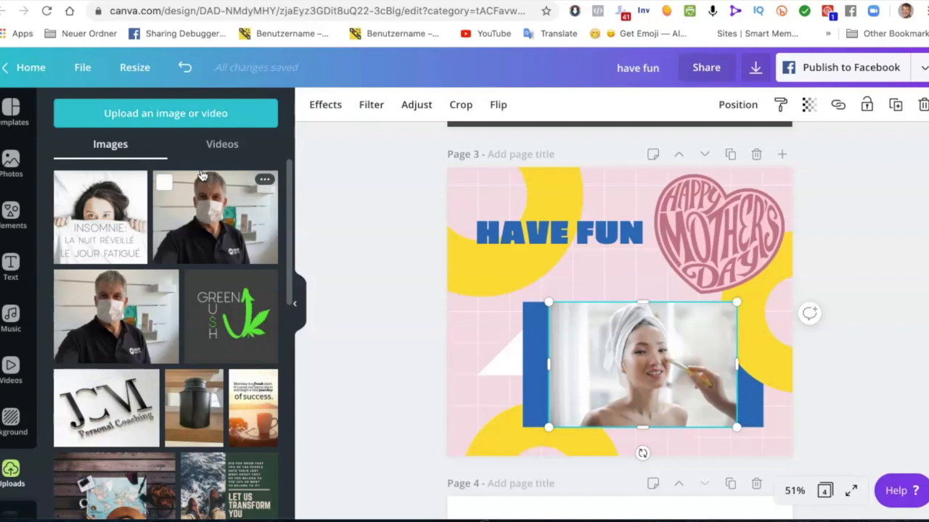
click(13, 161)
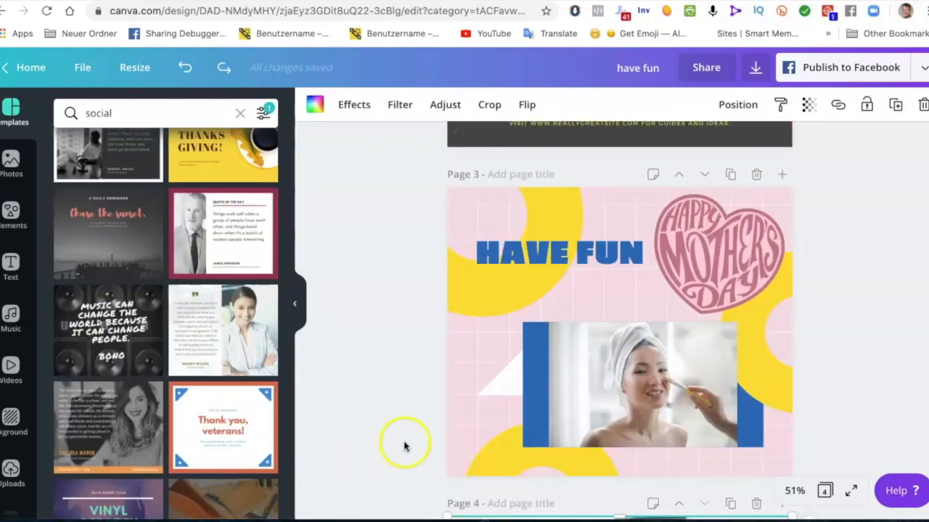
Delete the Happy Mother's Day heart from page 3
click(693, 254)
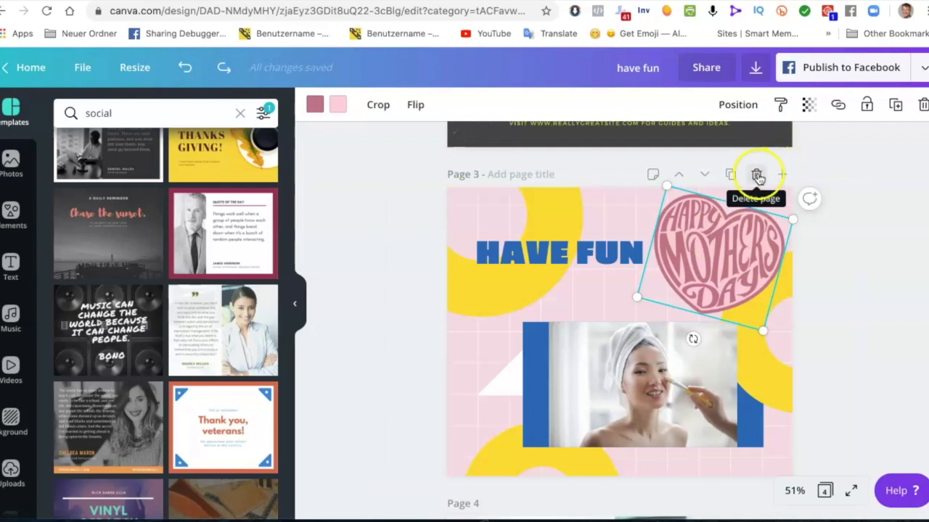
right_click(738, 231)
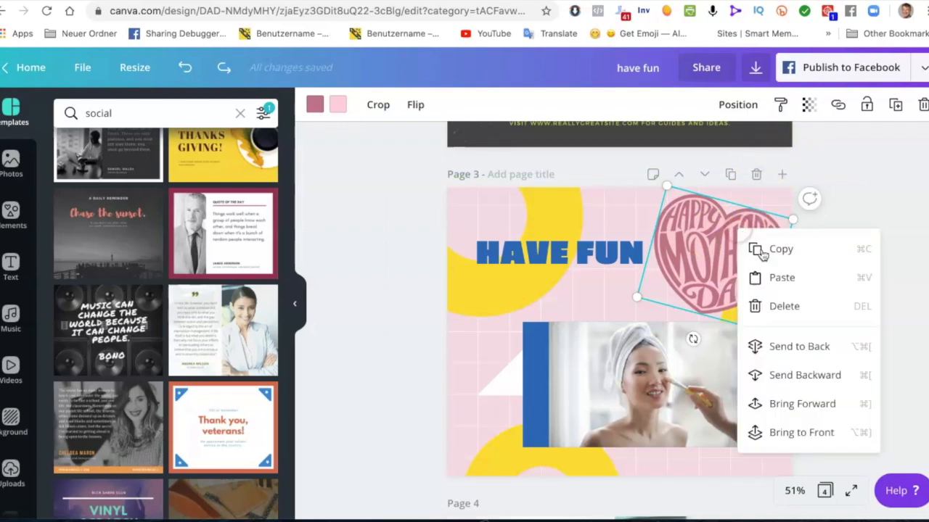
click(769, 304)
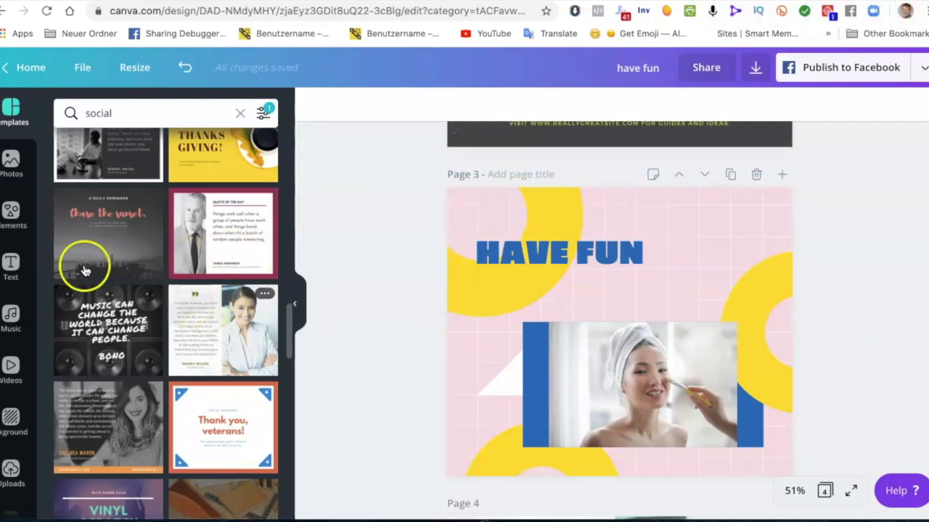
Add a circle shape to page 3 and place it in the page's upper-right corner, scaled to about 302 × 302
click(10, 210)
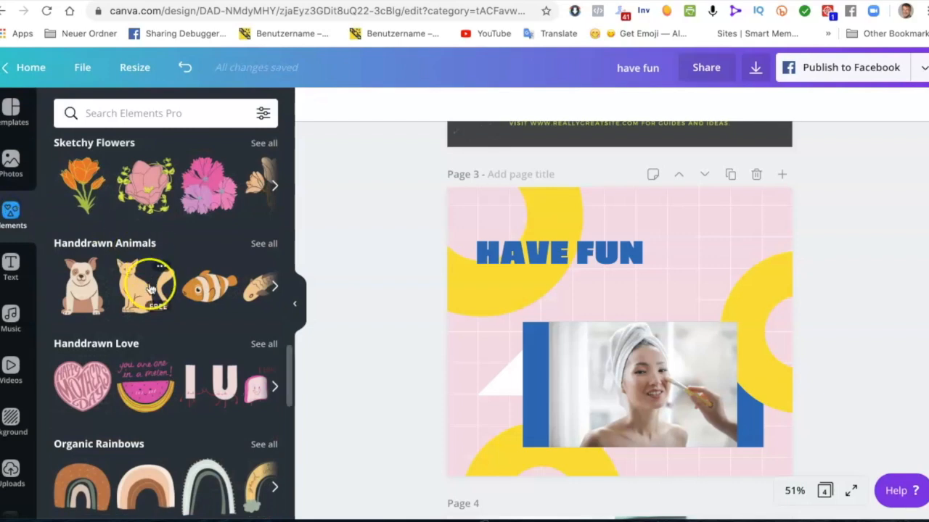
scroll(149, 283, down, 8)
scroll(149, 289, up, 10)
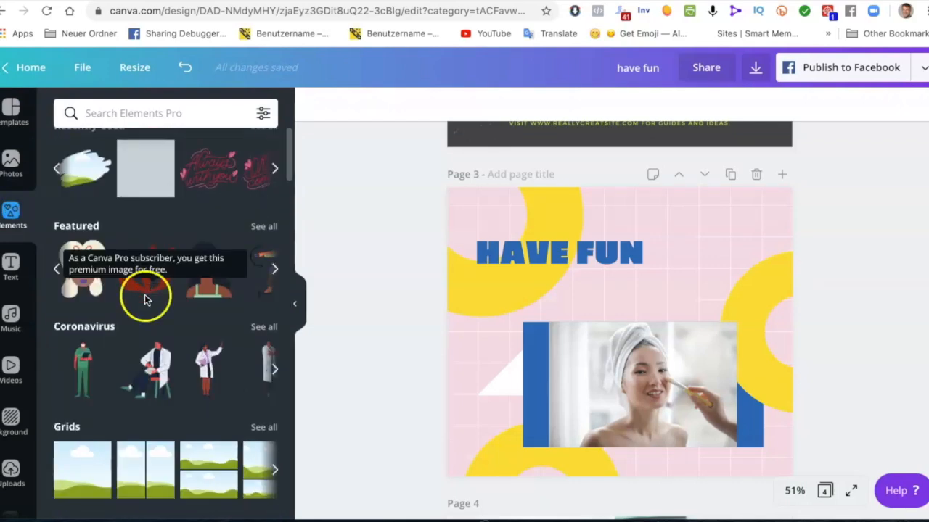
scroll(130, 375, down, 4)
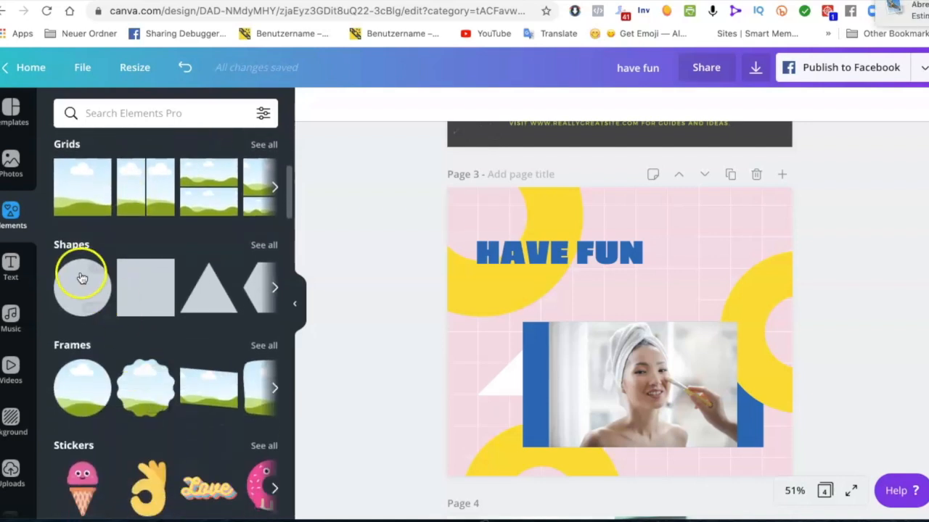
click(82, 278)
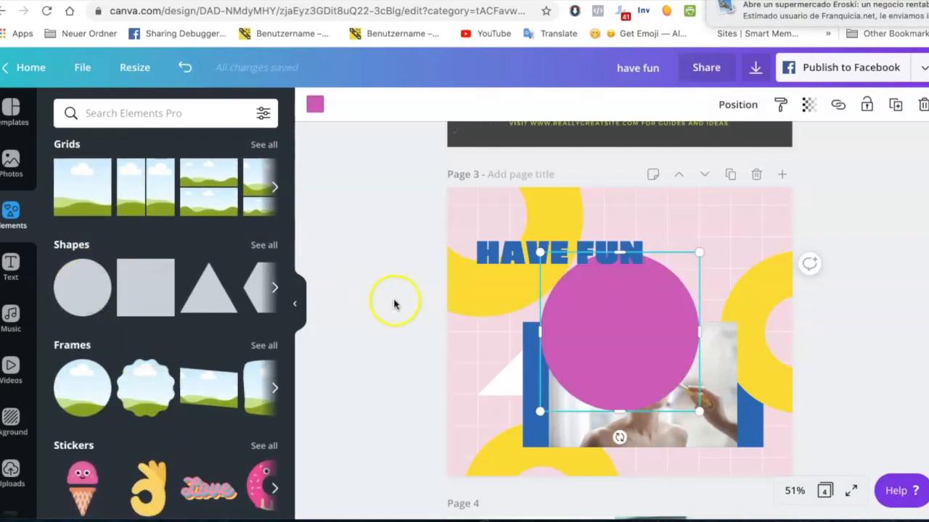
drag(643, 303, 728, 234)
drag(628, 350, 678, 305)
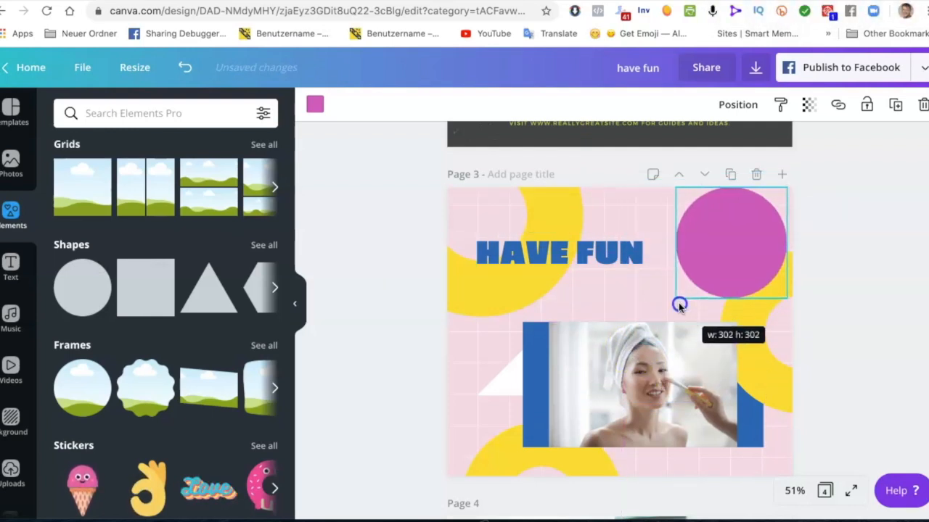
Recolor the circle in page 3's upper-right corner light mauve from the Untitled palette
click(698, 252)
click(725, 208)
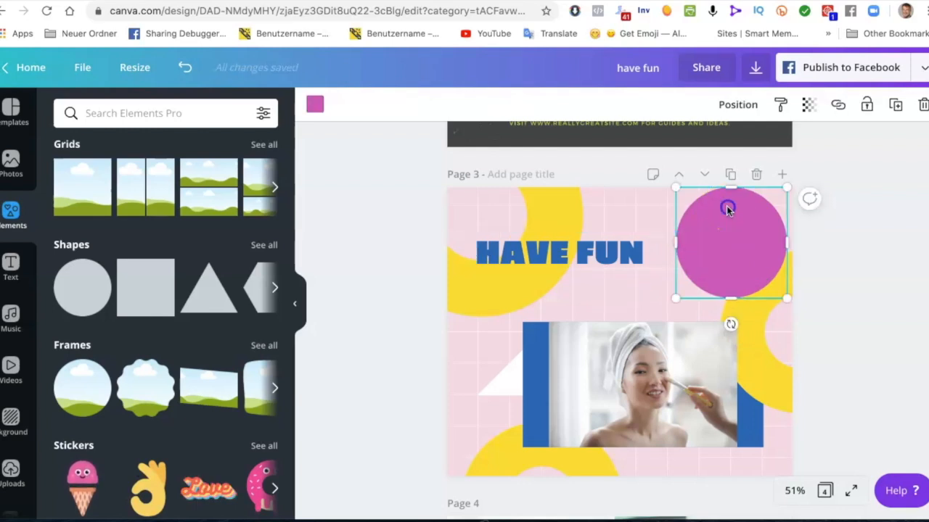
click(312, 107)
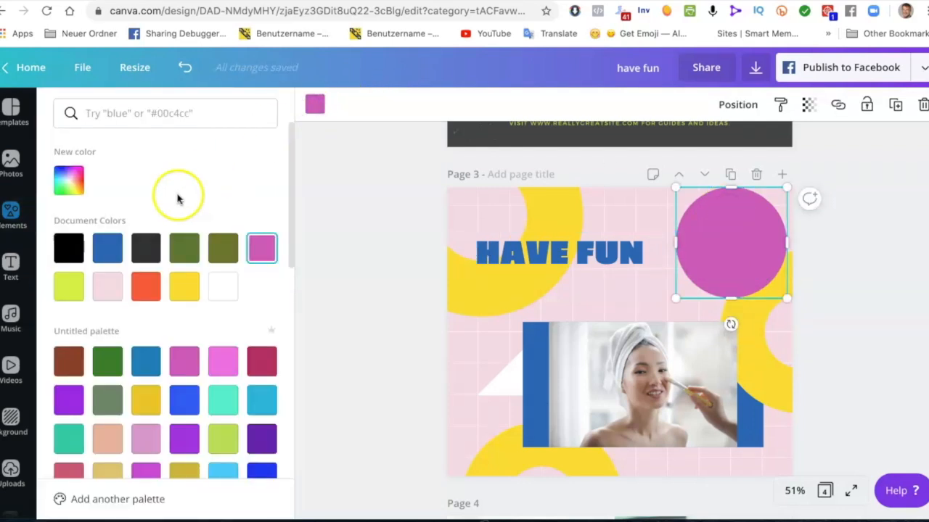
click(146, 285)
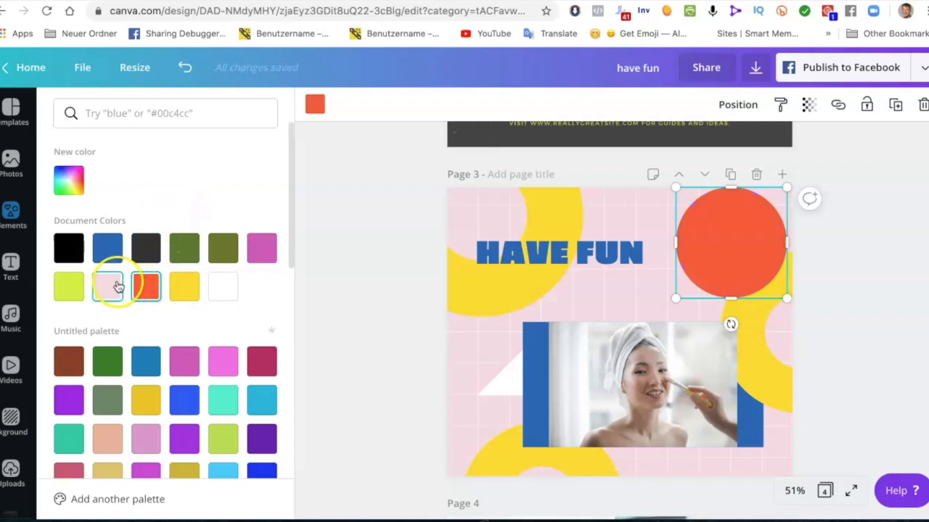
click(115, 285)
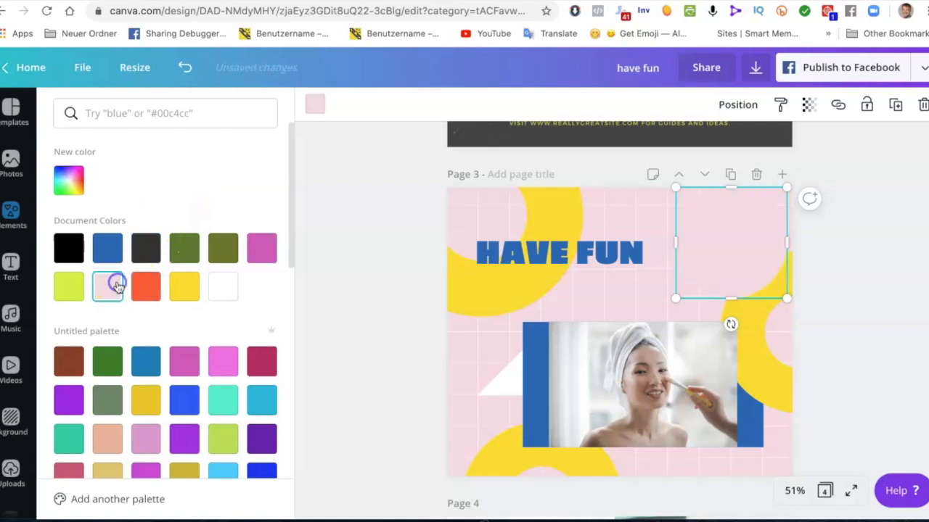
click(223, 290)
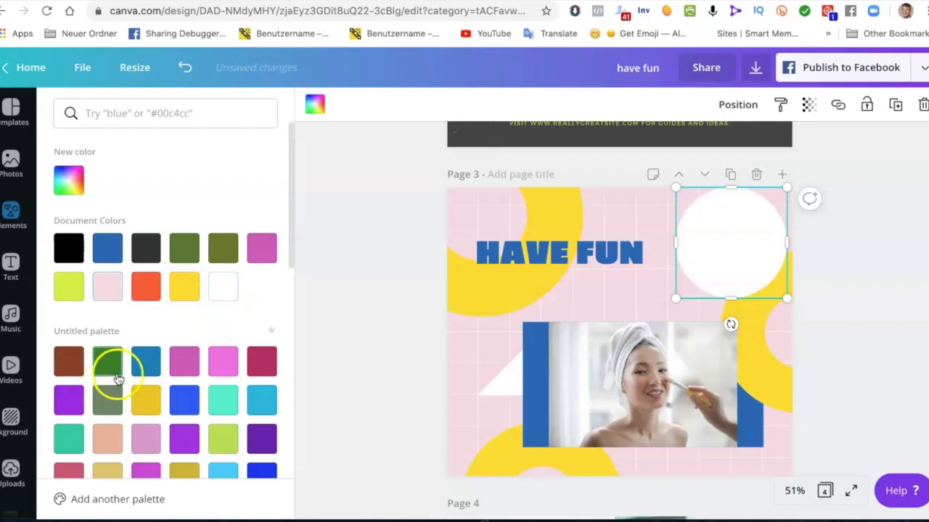
click(147, 440)
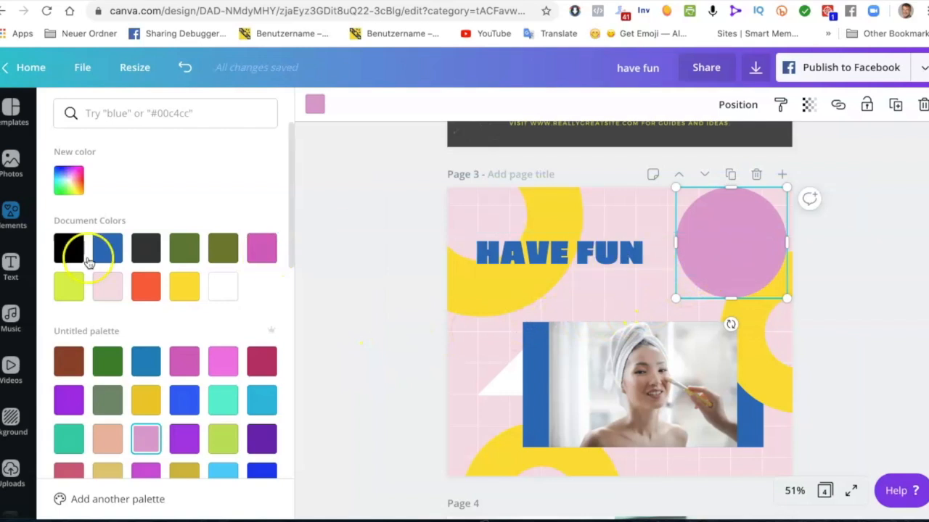
Insert the "cold, smooth & tasty." font combination on page 3, shrink its heading to about size 68, and move it over the circle
click(11, 267)
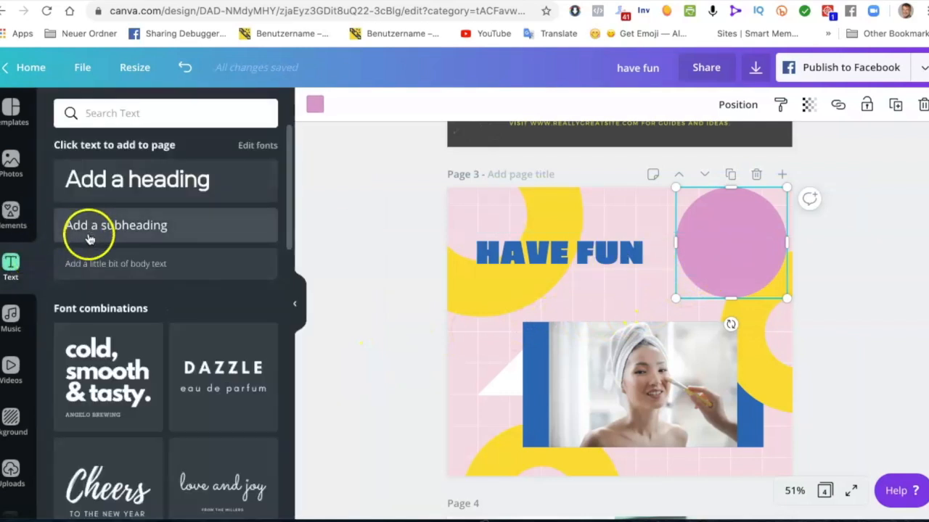
click(105, 368)
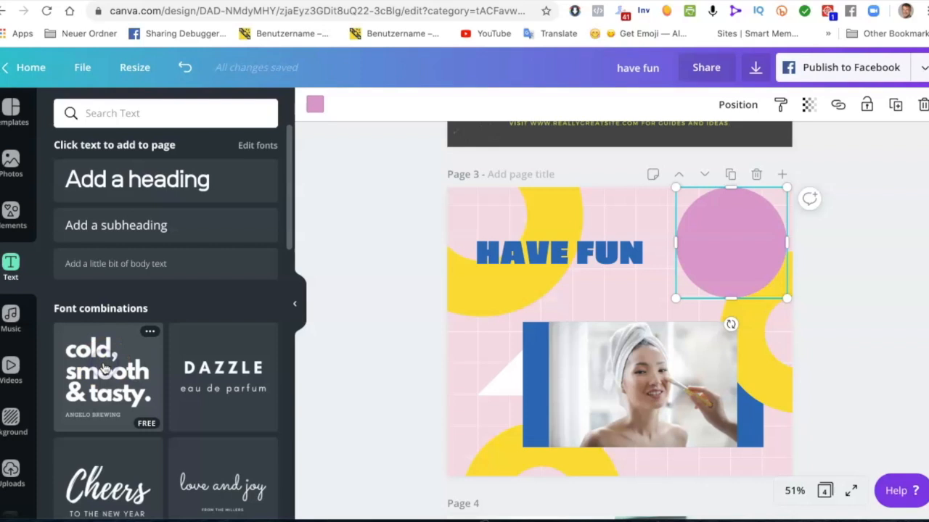
click(105, 369)
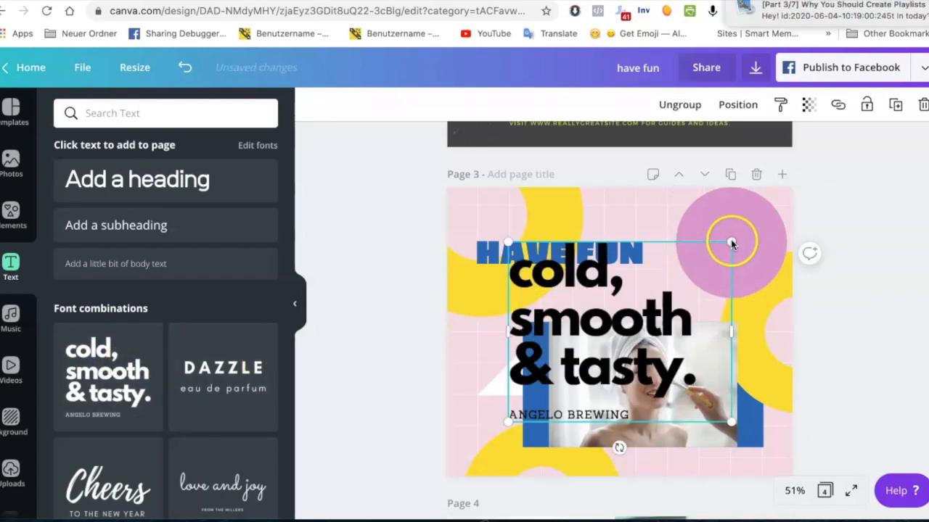
click(707, 271)
drag(733, 240, 659, 307)
drag(603, 339, 760, 222)
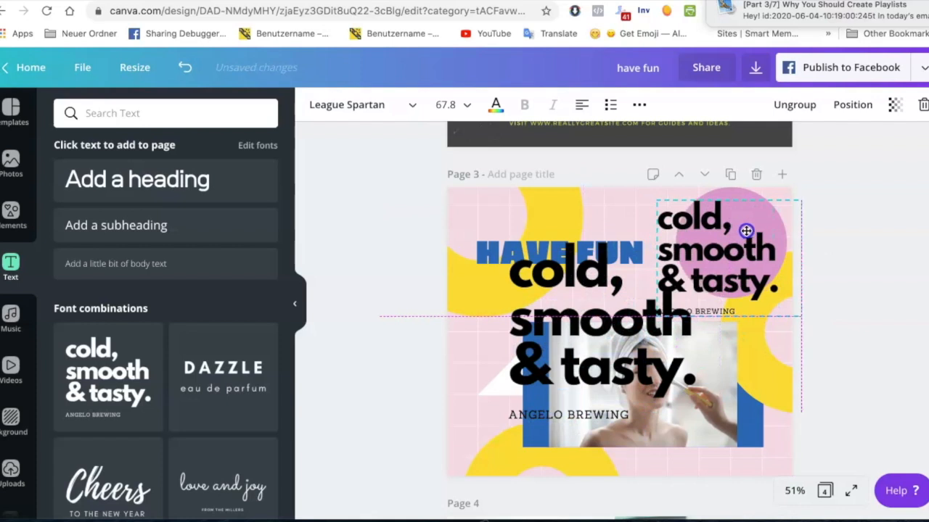
Delete the large duplicate "cold, smooth & tasty." heading and try to remove its leftover subtitle line over the photo
click(577, 386)
key(Delete)
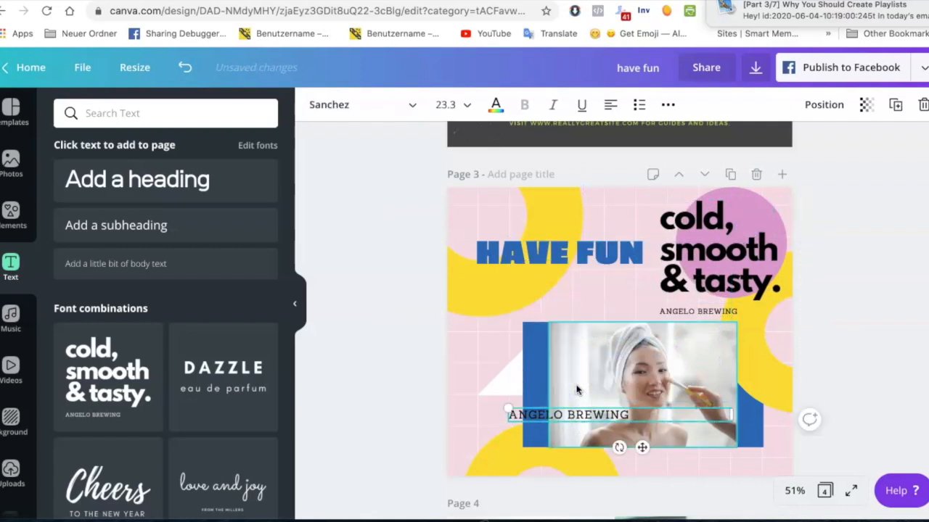
click(555, 422)
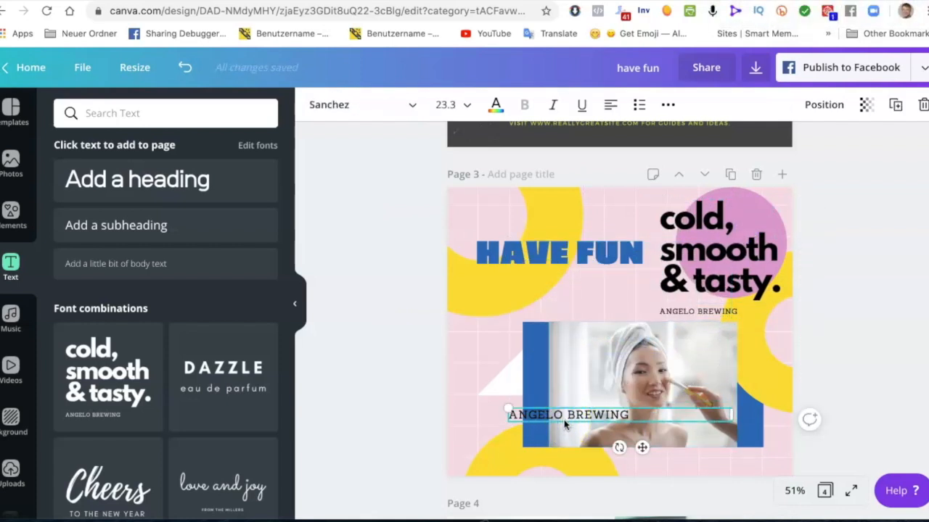
key(BackSpace)
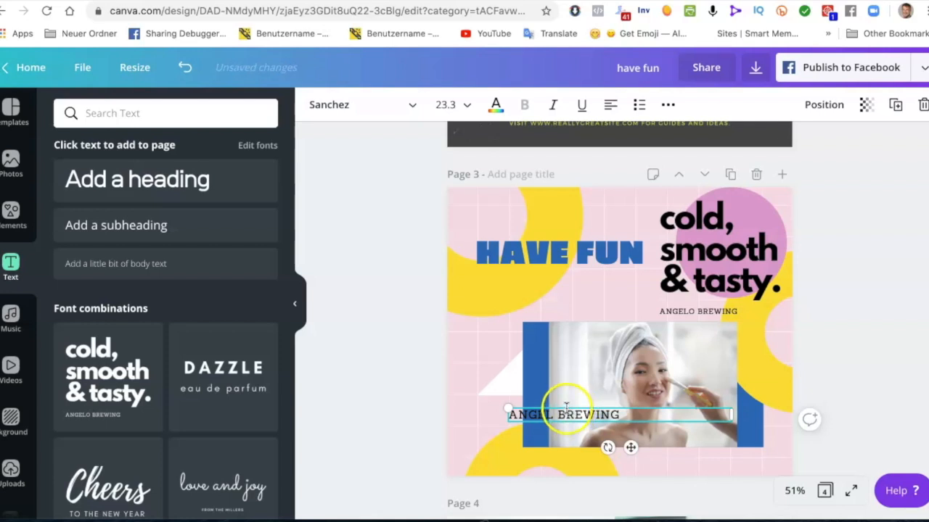
click(523, 407)
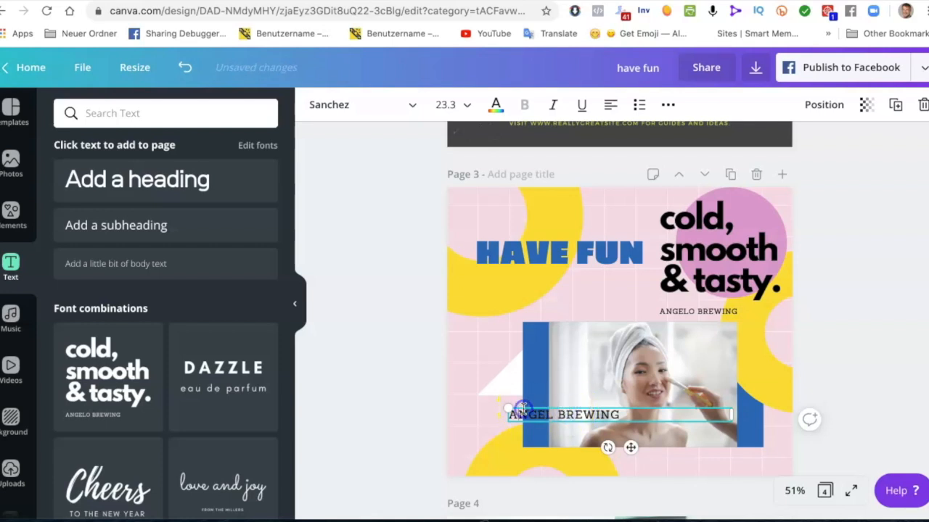
drag(622, 415, 473, 408)
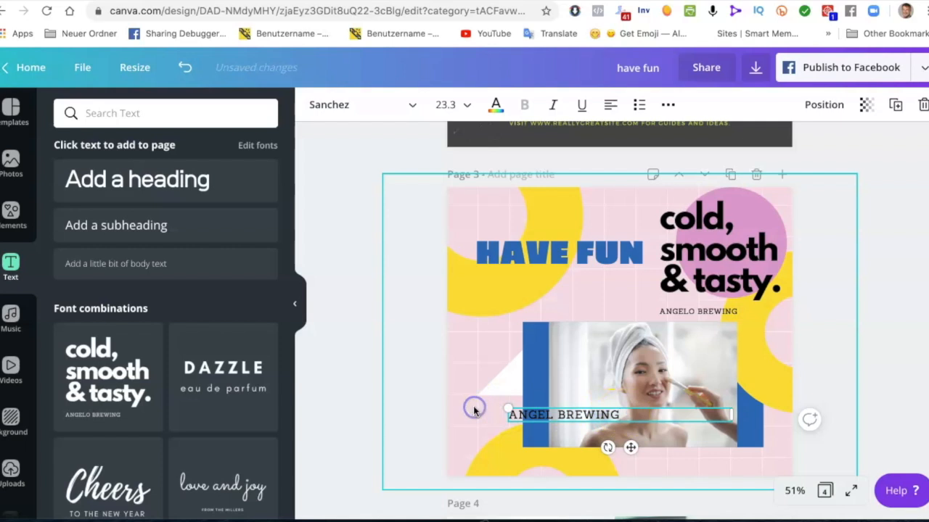
Delete the small subtitle line beneath the "cold, smooth & tasty." heading on the circle
click(708, 270)
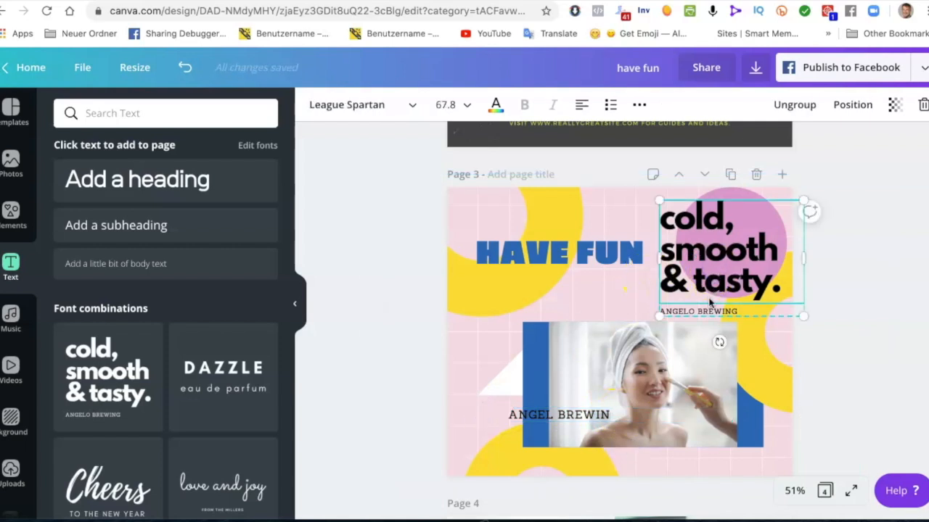
click(710, 312)
key(Delete)
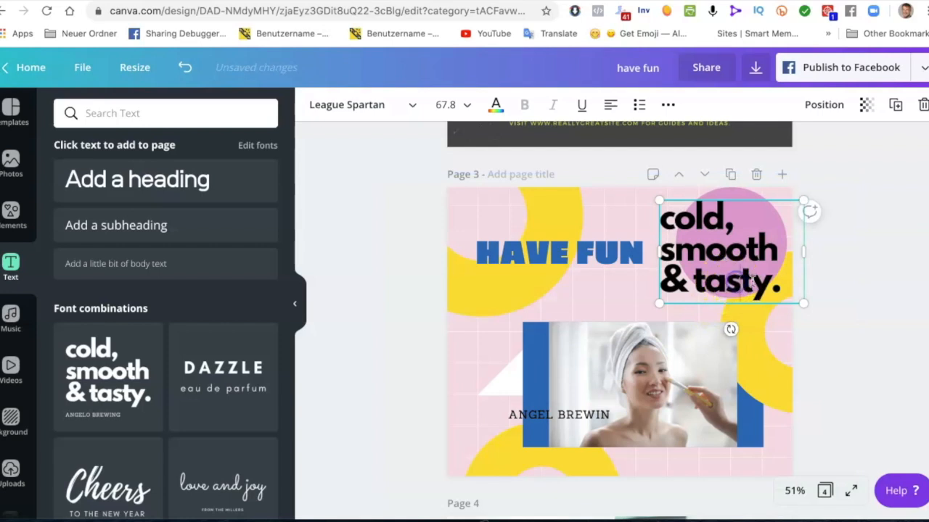
Replace the heading on the circle with "nice" and color the text white
drag(780, 290, 714, 224)
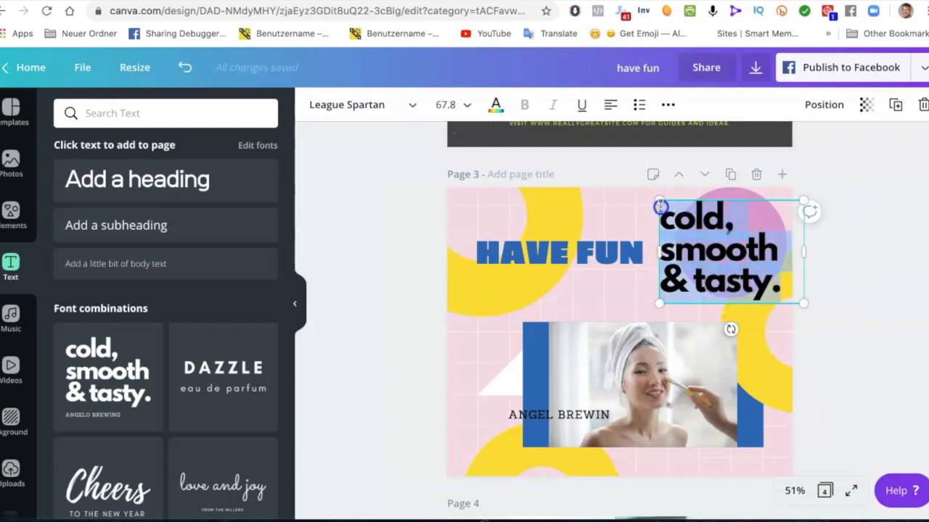
text(nice)
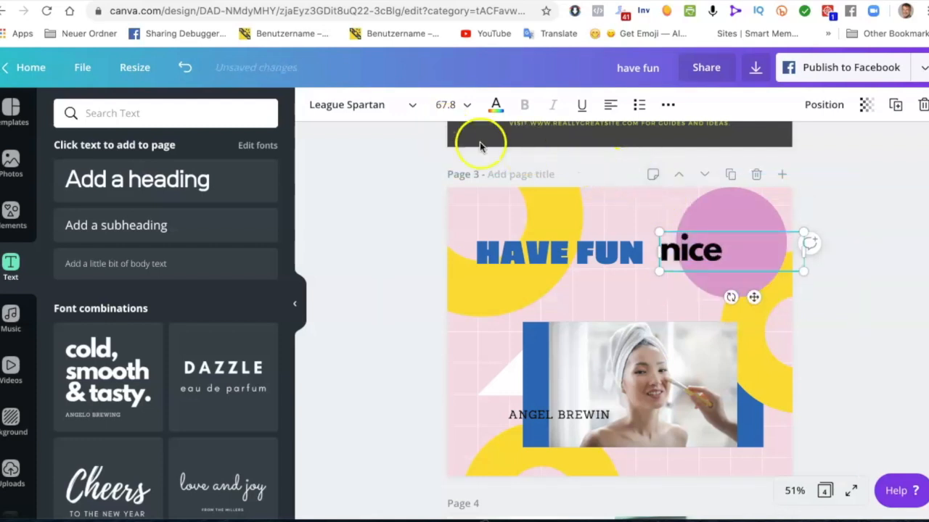
click(496, 106)
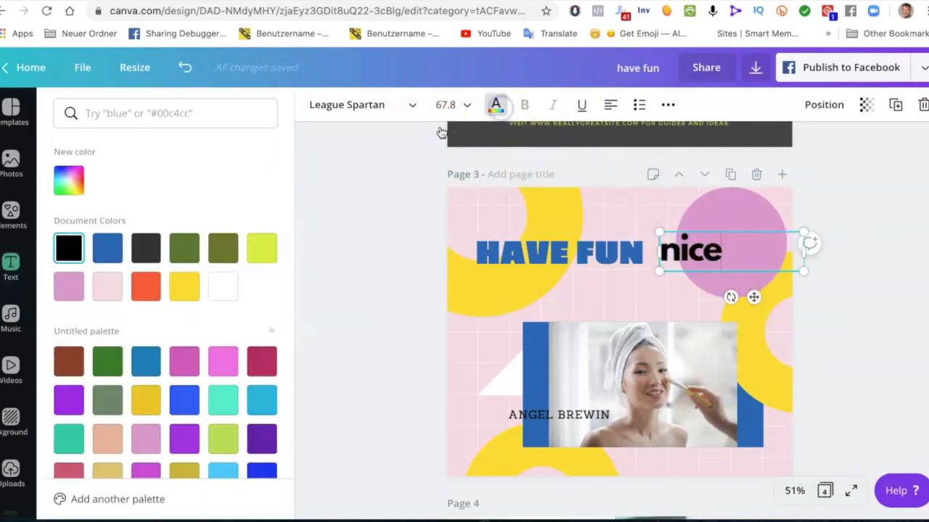
click(224, 286)
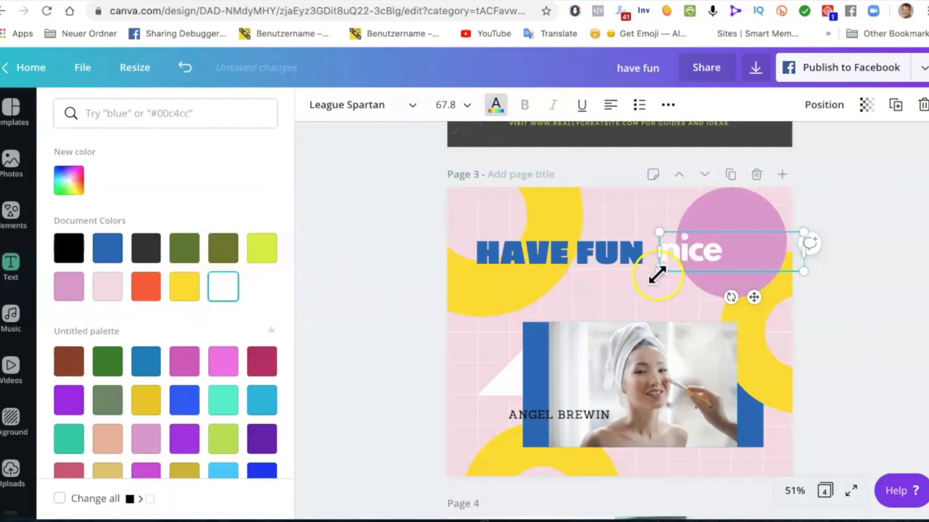
Resize the "nice" text to about size 70, narrow its box to fit the word, and center it on the mauve circle
drag(659, 272, 690, 266)
drag(705, 262, 652, 219)
drag(805, 239, 732, 239)
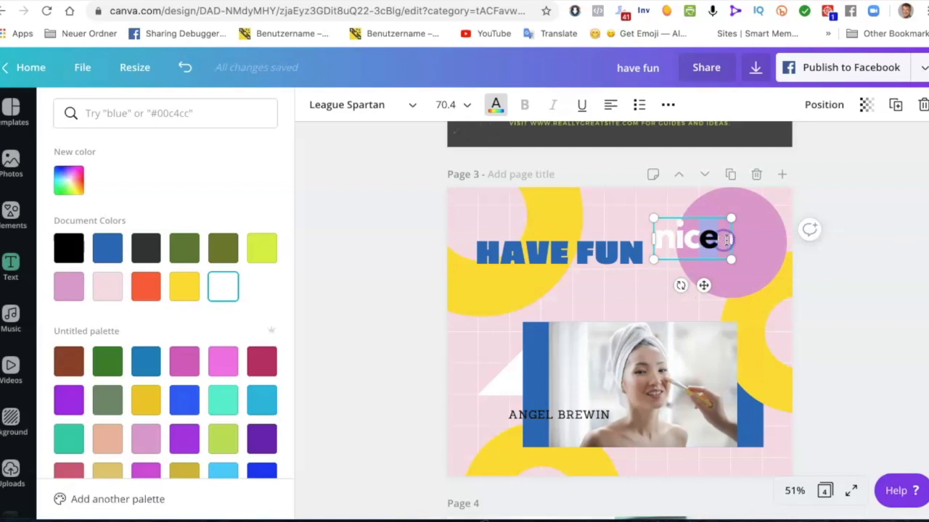
click(706, 255)
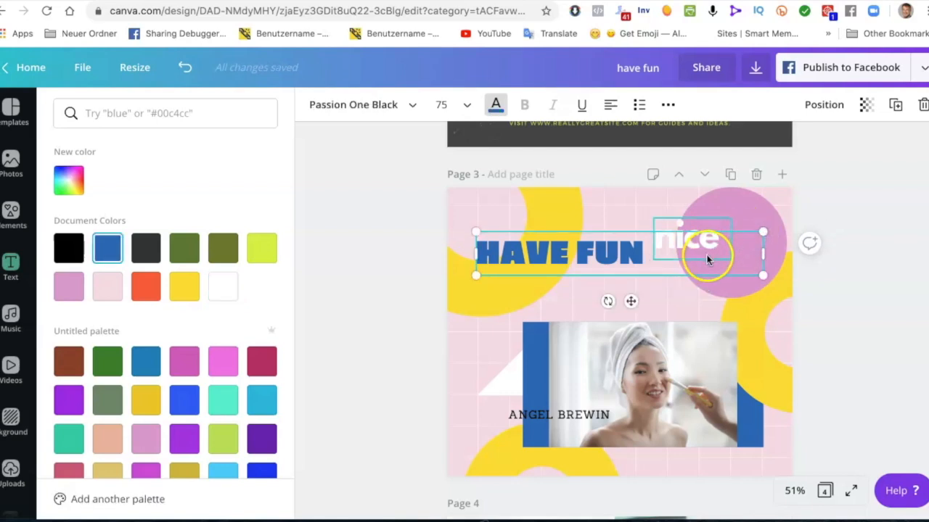
click(707, 259)
drag(713, 259, 755, 263)
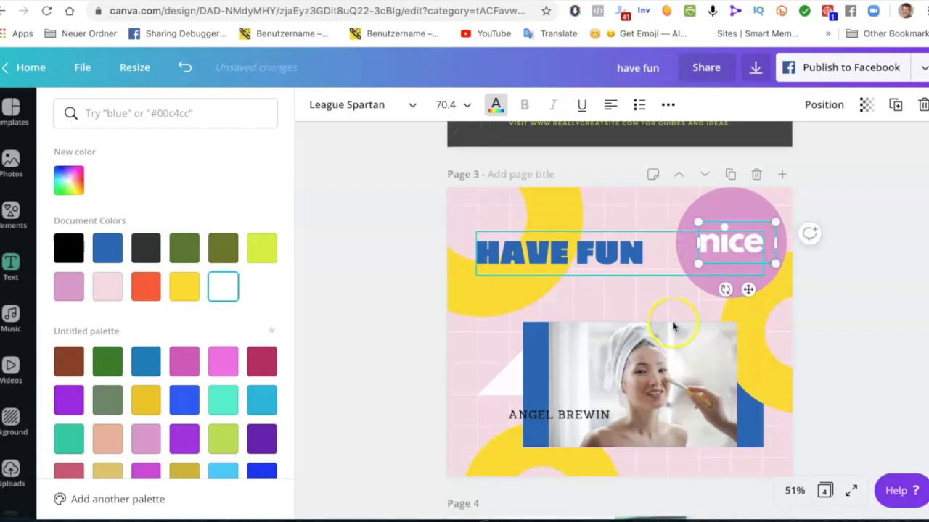
Delete the leftover subtitle text overlapping the photo on page 3
click(534, 419)
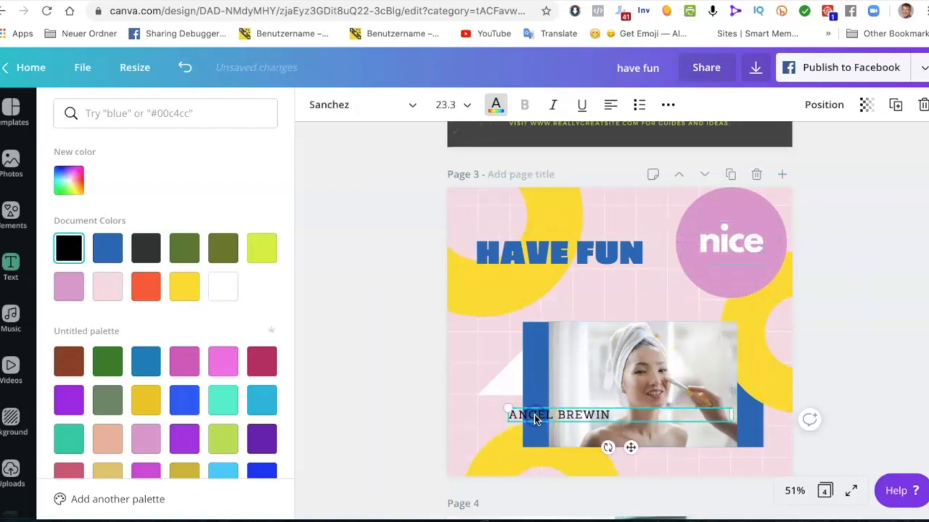
key(Delete)
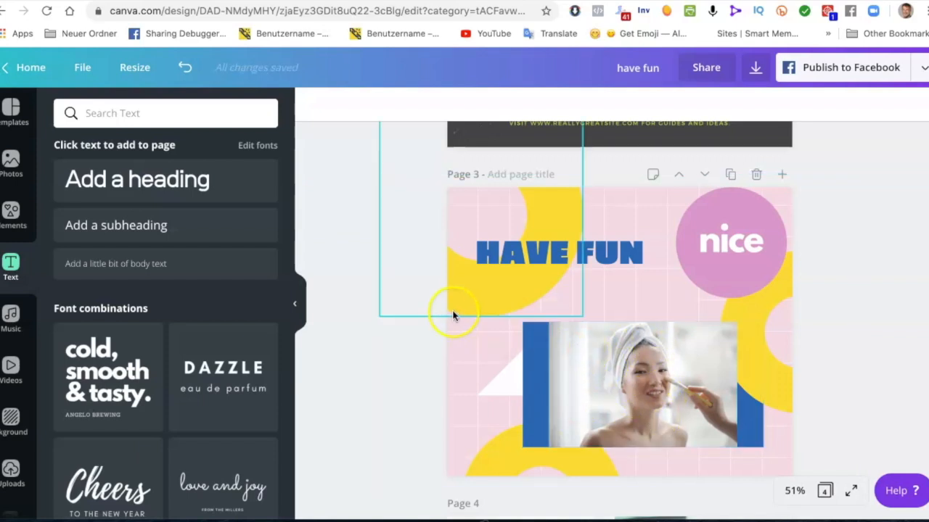
Remove the woman's photo from the full-page frame on page 4, keeping the quote text
scroll(619, 375, down, 5)
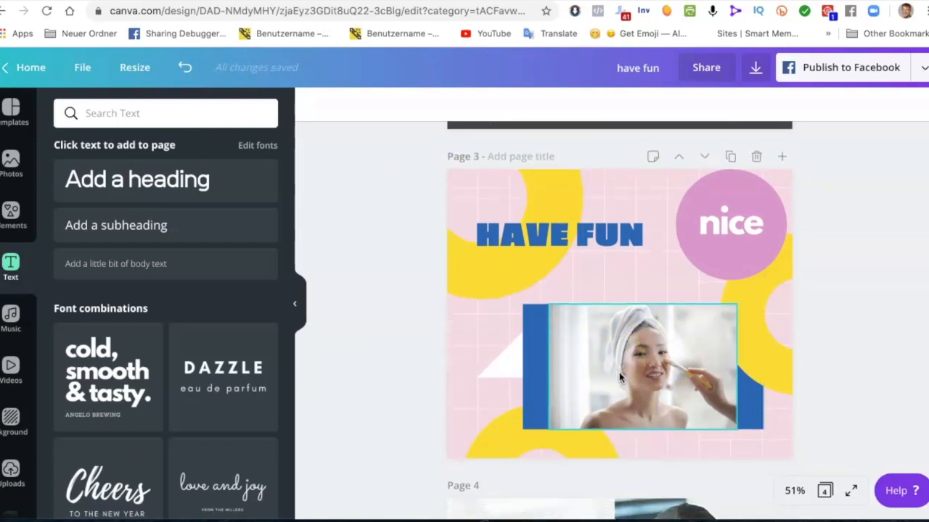
scroll(618, 376, down, 2)
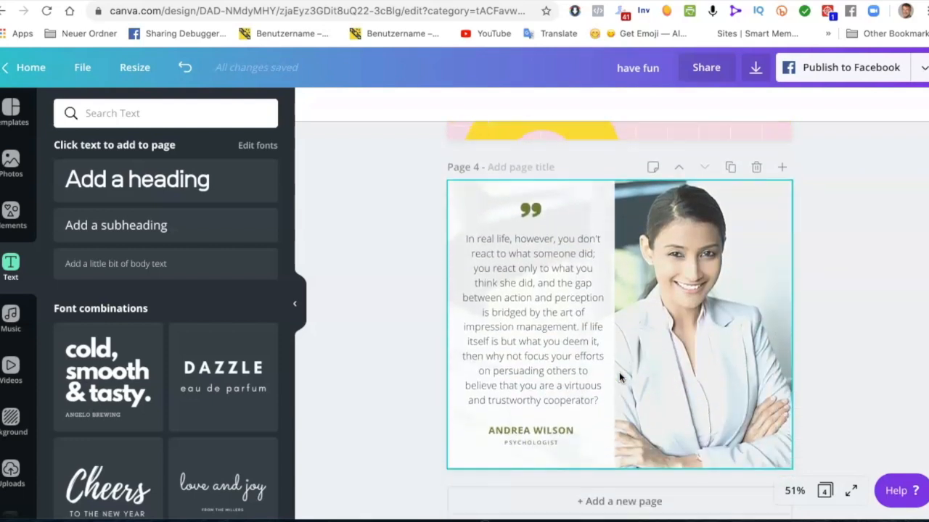
click(570, 320)
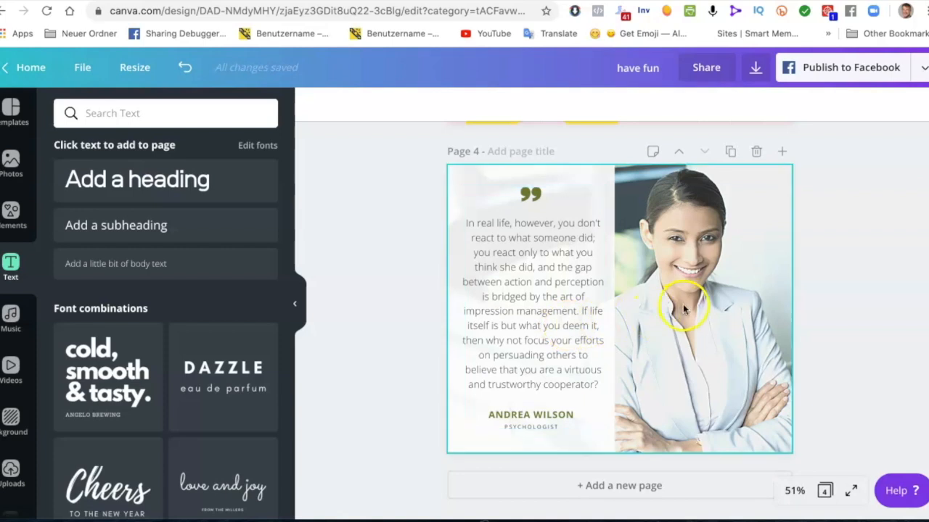
click(574, 301)
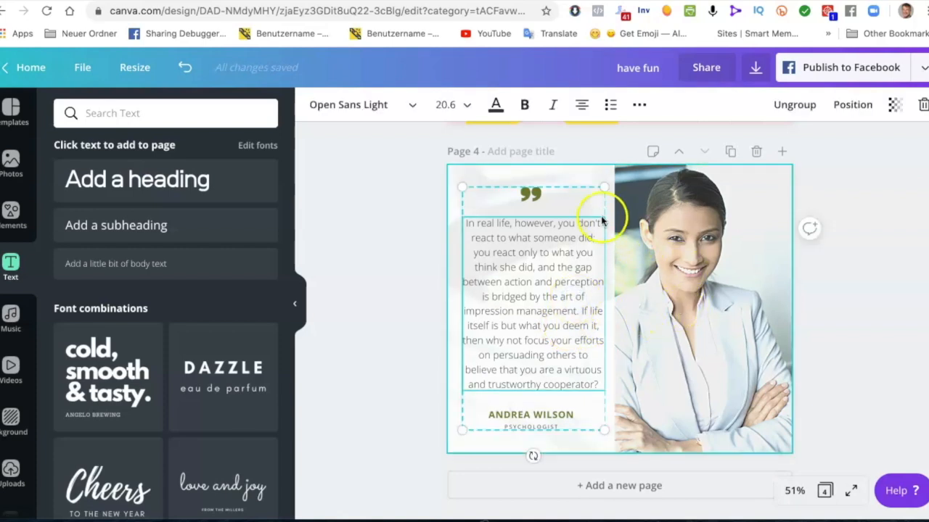
click(700, 283)
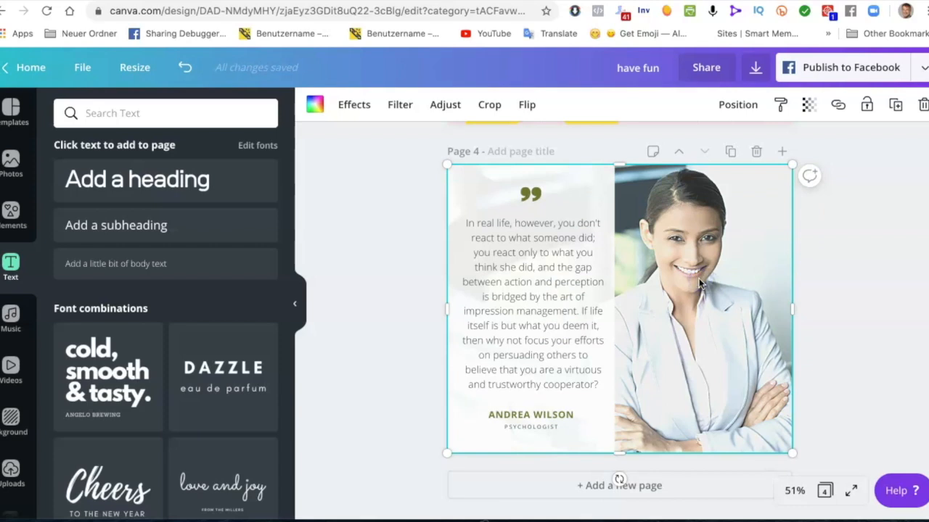
key(Delete)
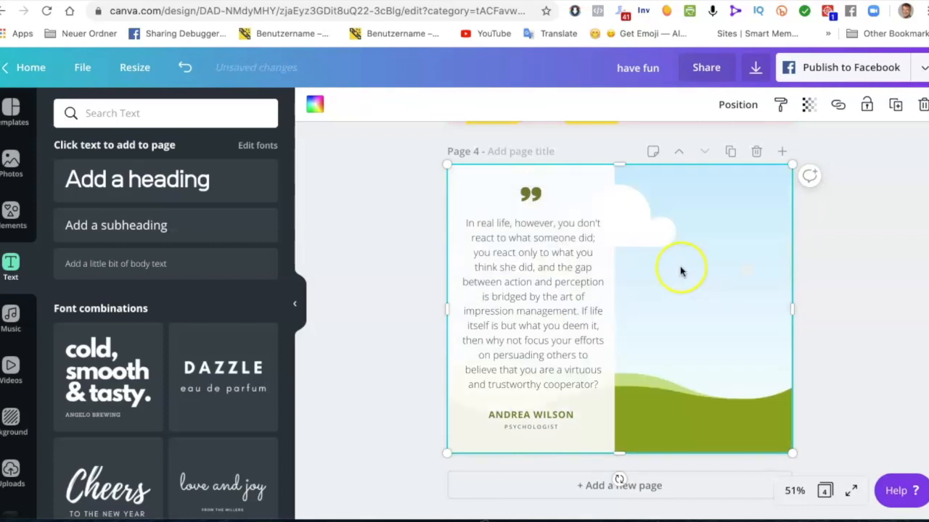
Search the photos for "woman" and place the woman in a yellow sweater and black hat in the empty frame on page 4
click(11, 161)
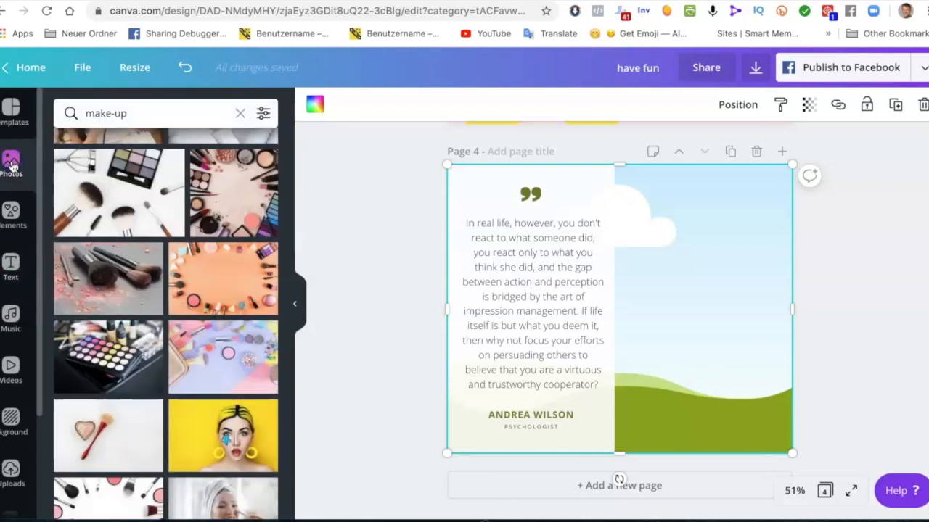
click(132, 113)
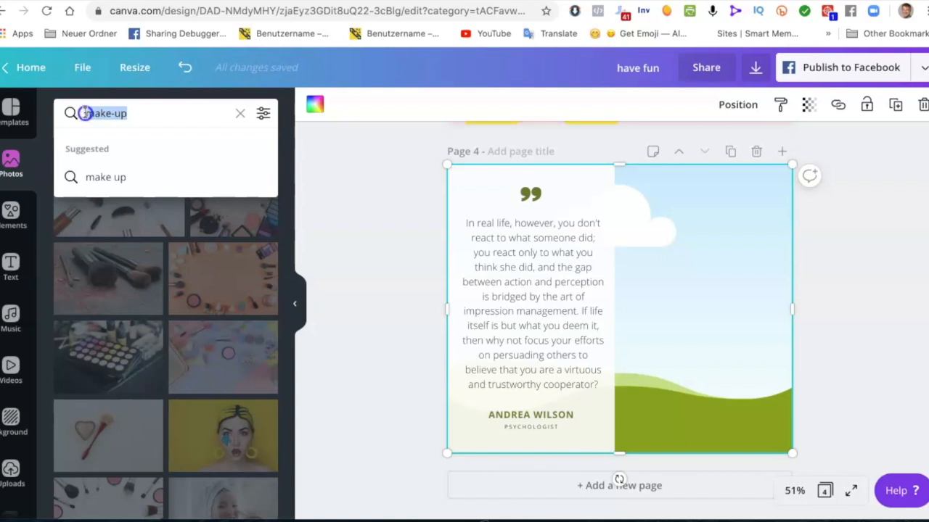
text(woman)
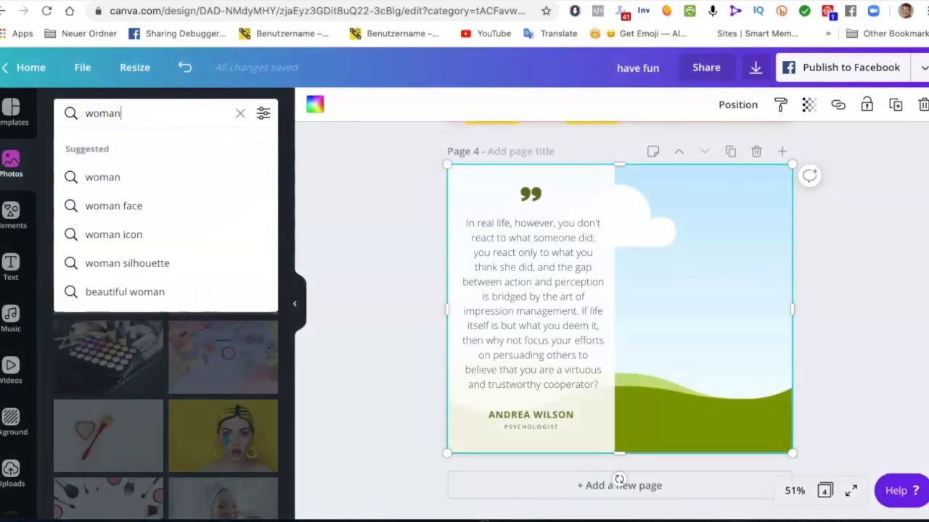
key(Return)
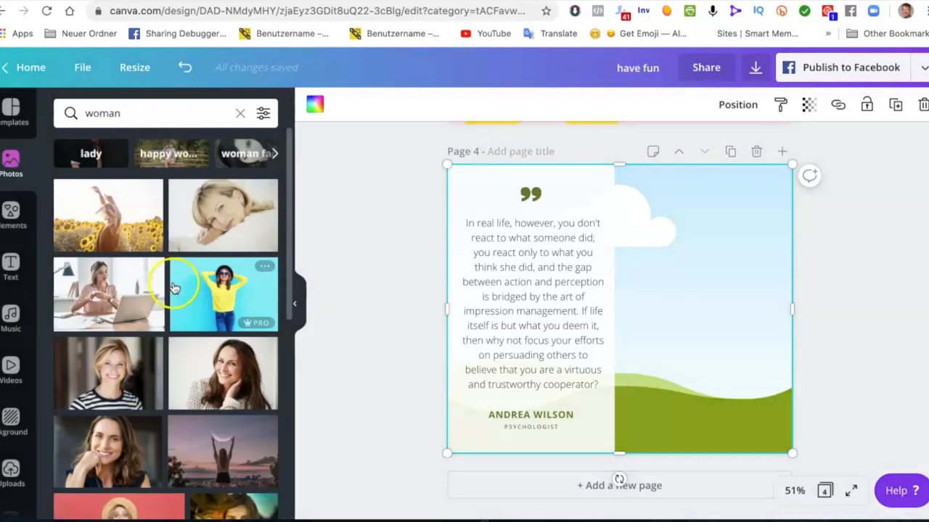
click(222, 310)
drag(614, 305, 638, 272)
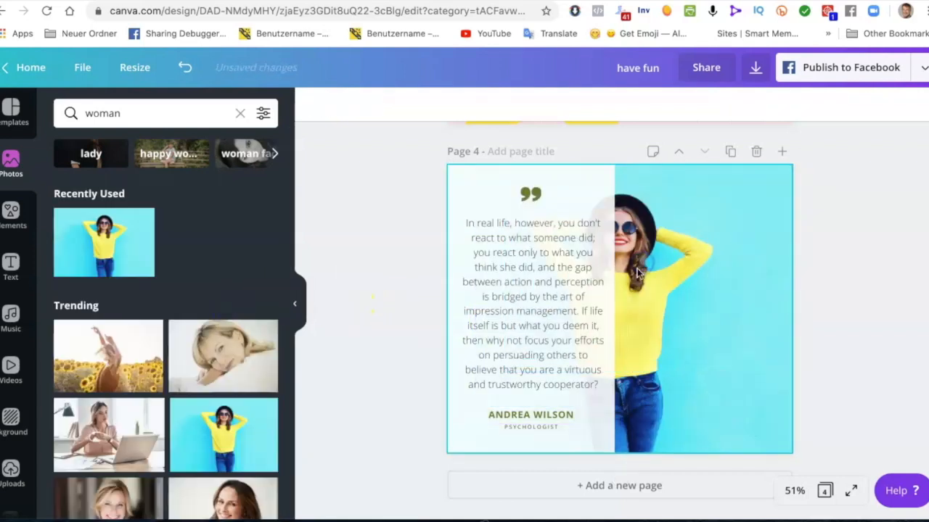
Shift the woman photo on page 4 clear of the quote and narrow the translucent panel behind the quote to a width of about 427
click(646, 312)
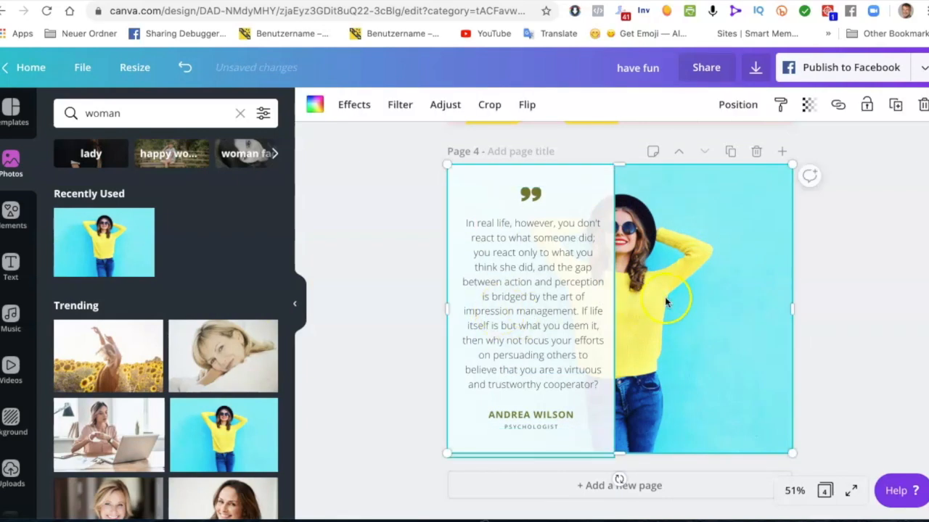
drag(708, 307, 787, 301)
click(605, 244)
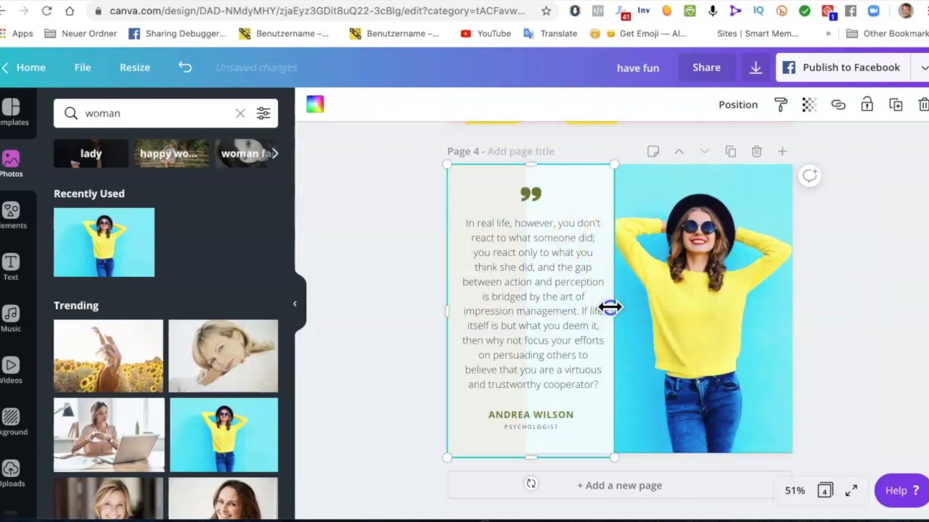
drag(610, 307, 603, 306)
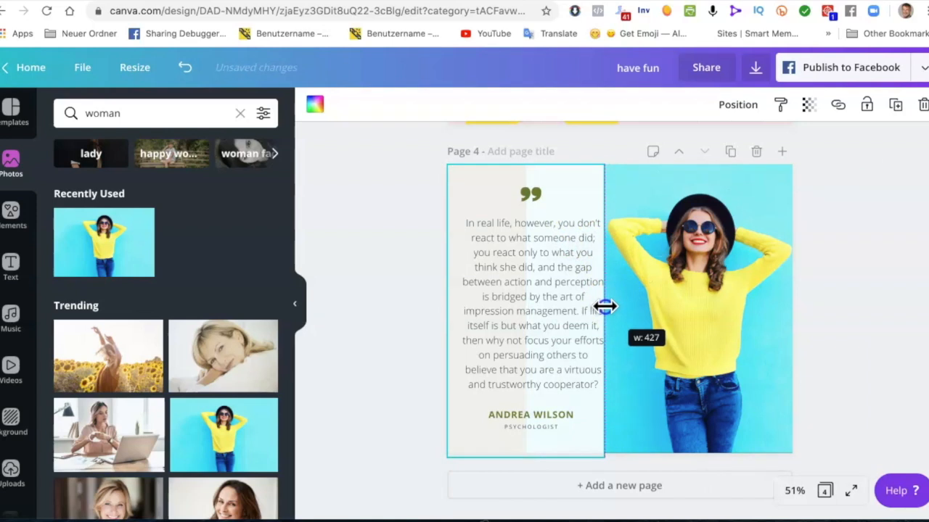
drag(605, 307, 605, 307)
click(567, 351)
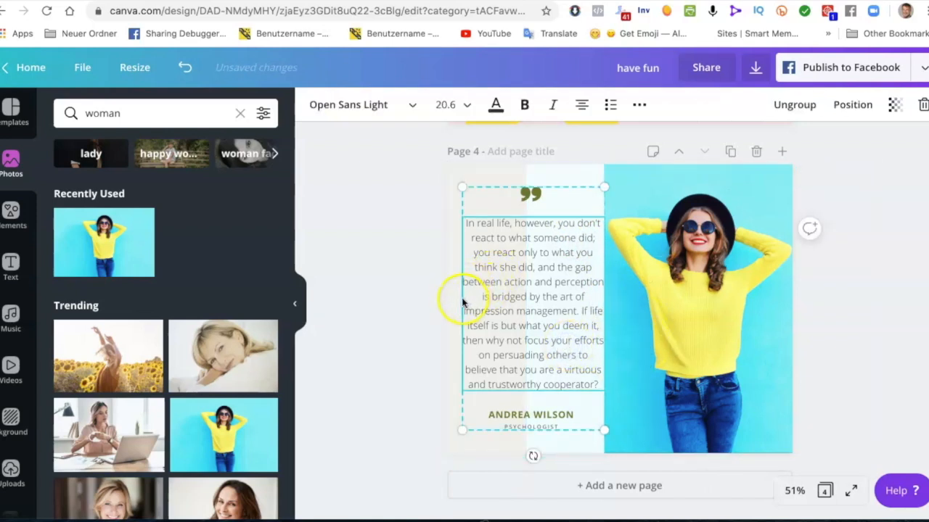
click(504, 298)
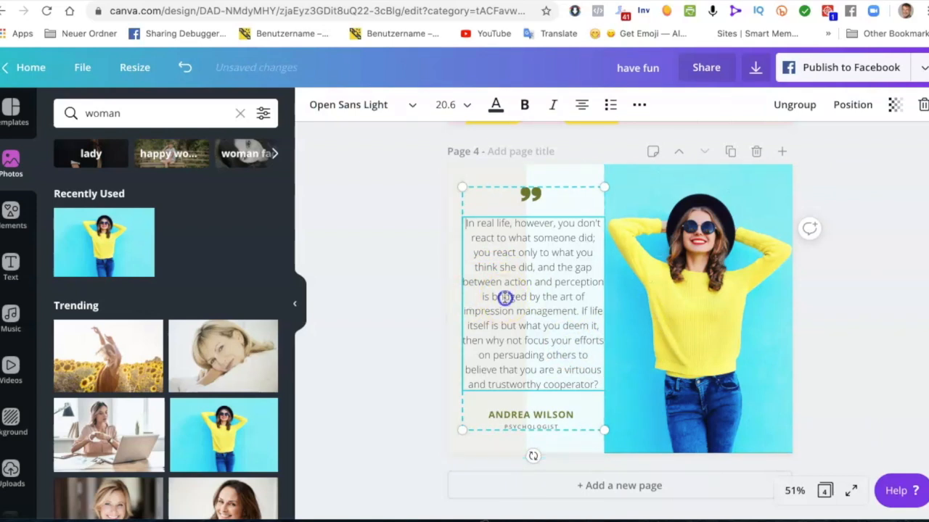
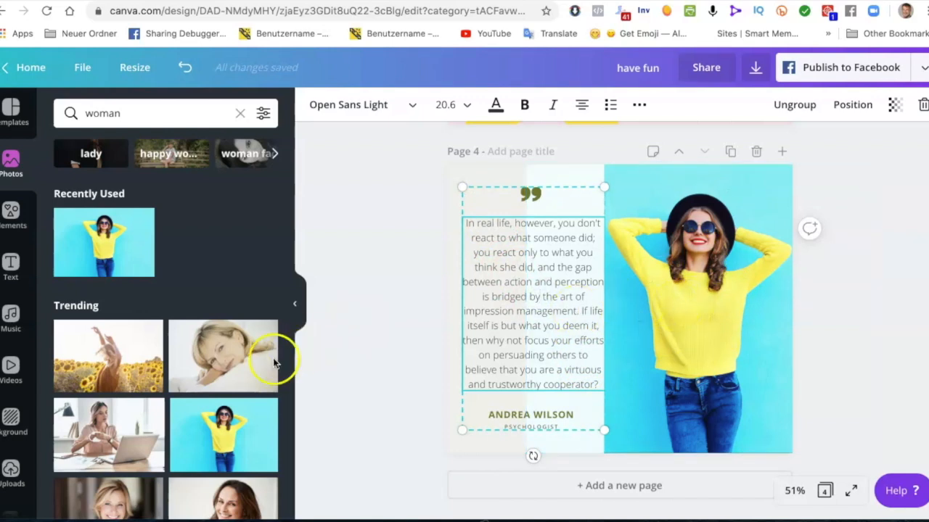
Look through the "woman" photo results for other available pictures
scroll(239, 360, down, 2)
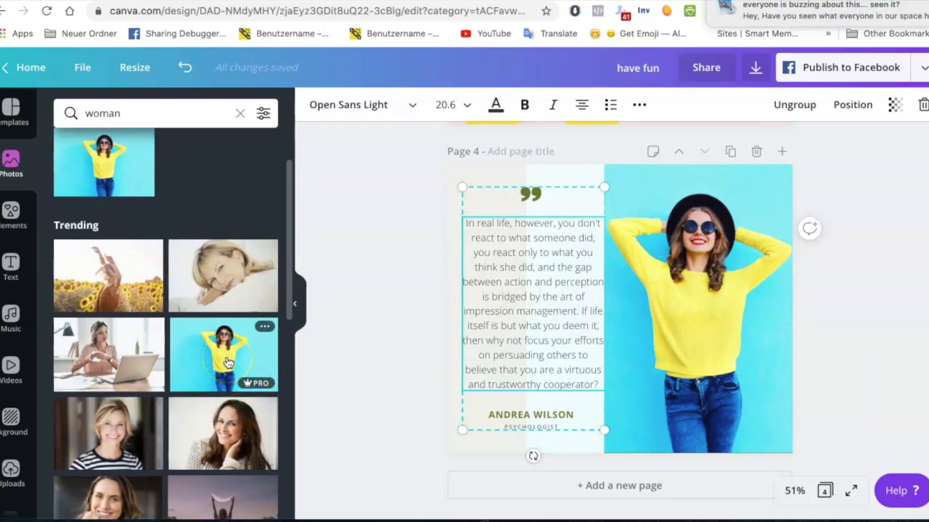
scroll(227, 362, down, 2)
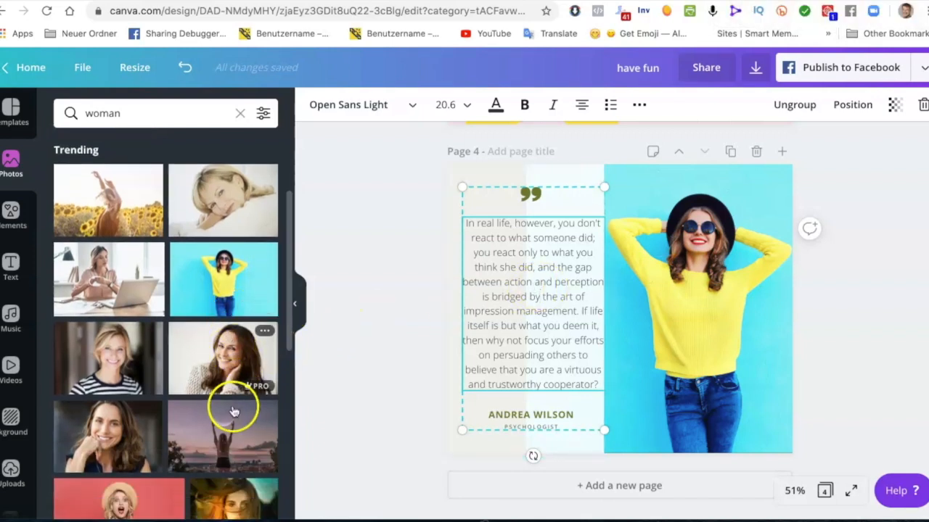
scroll(234, 395, down, 5)
scroll(234, 415, down, 4)
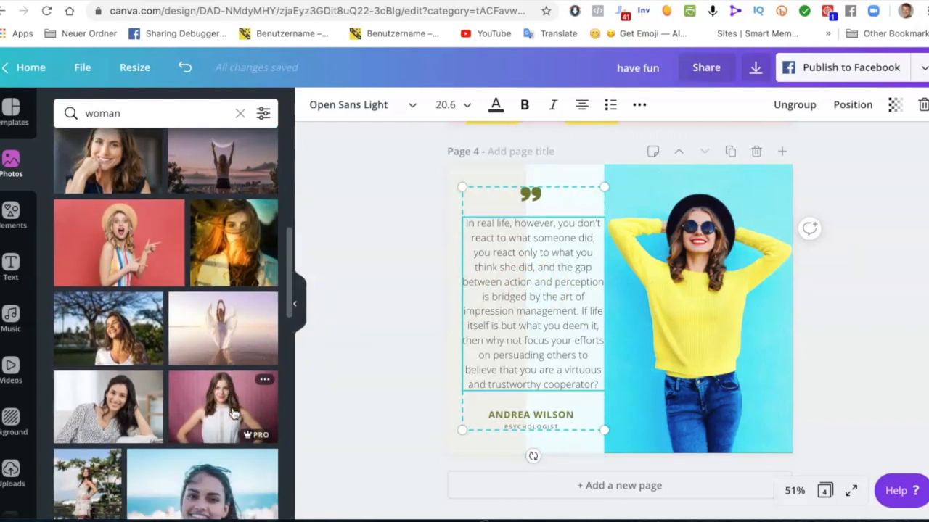
scroll(234, 414, down, 2)
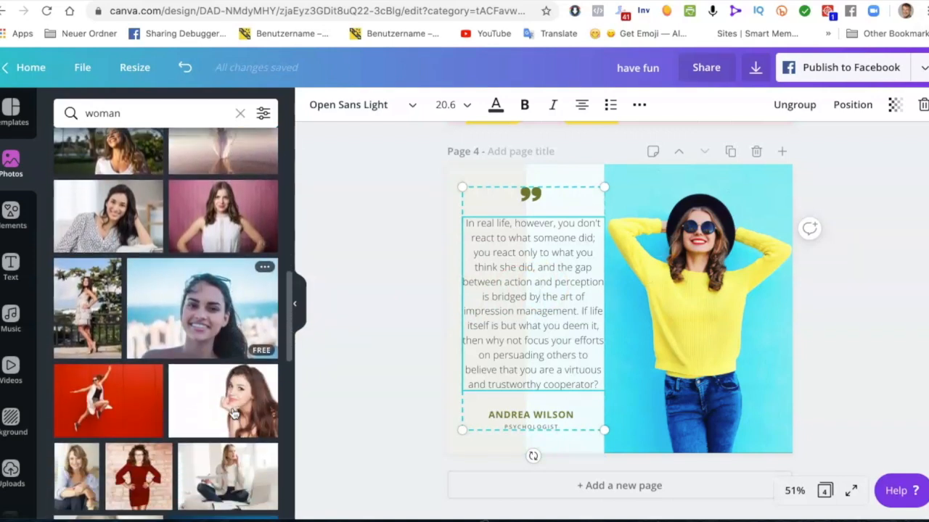
scroll(218, 327, down, 3)
scroll(217, 332, down, 2)
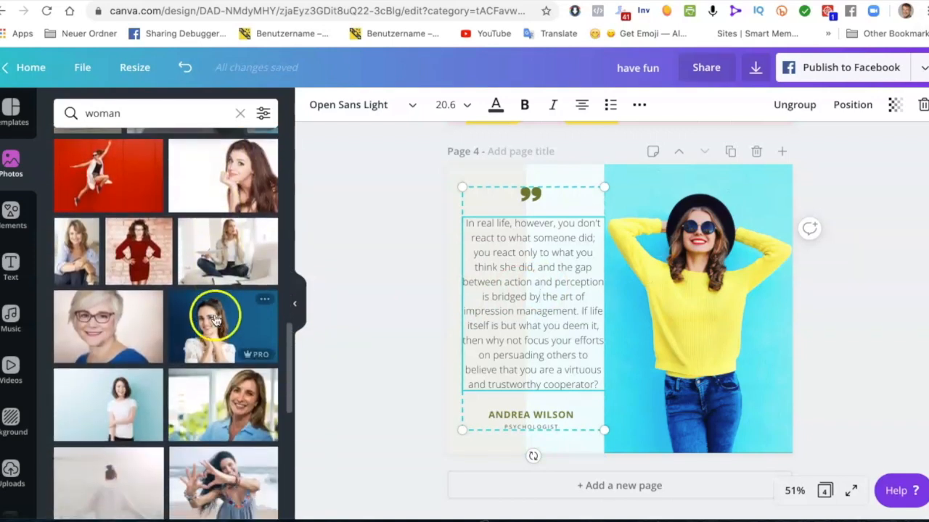
scroll(152, 314, down, 5)
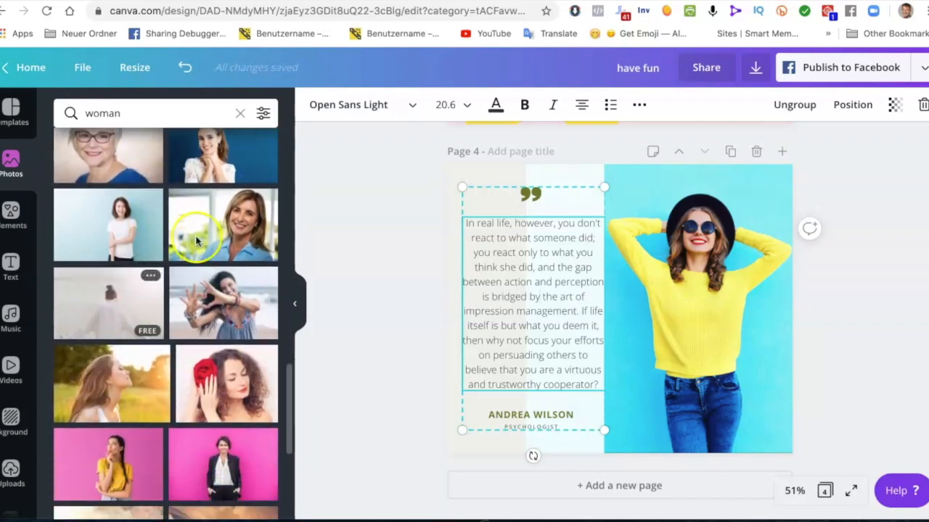
scroll(200, 396, down, 5)
scroll(200, 396, down, 1)
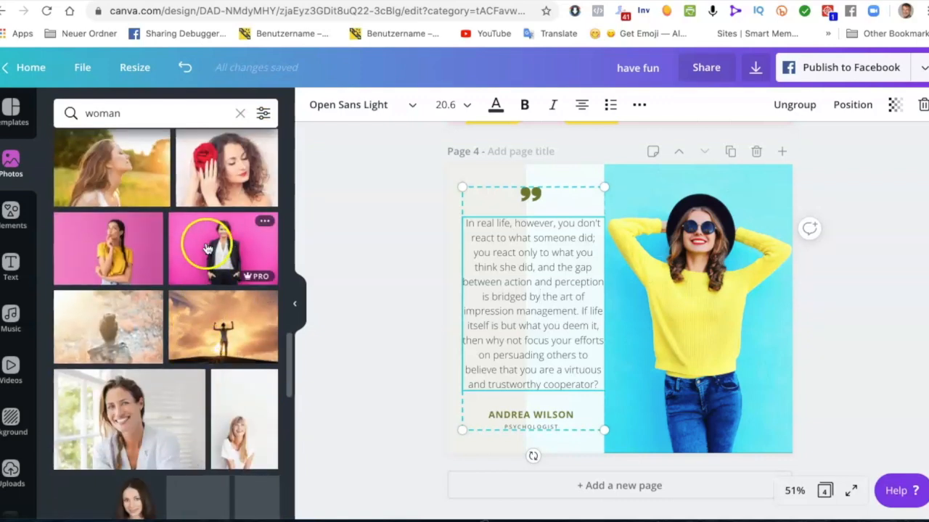
scroll(145, 290, down, 3)
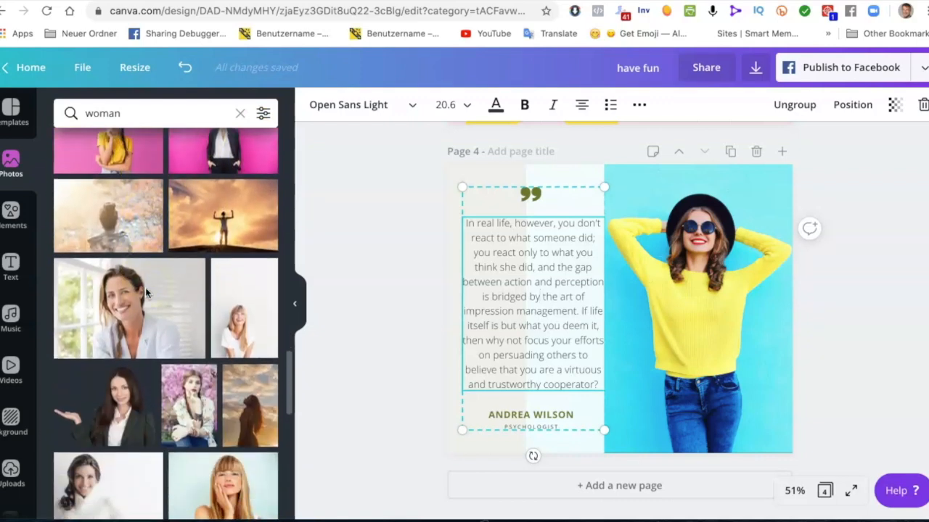
Browse the available elements, including shapes, frames, stickers, charts, gradients and lines
click(33, 223)
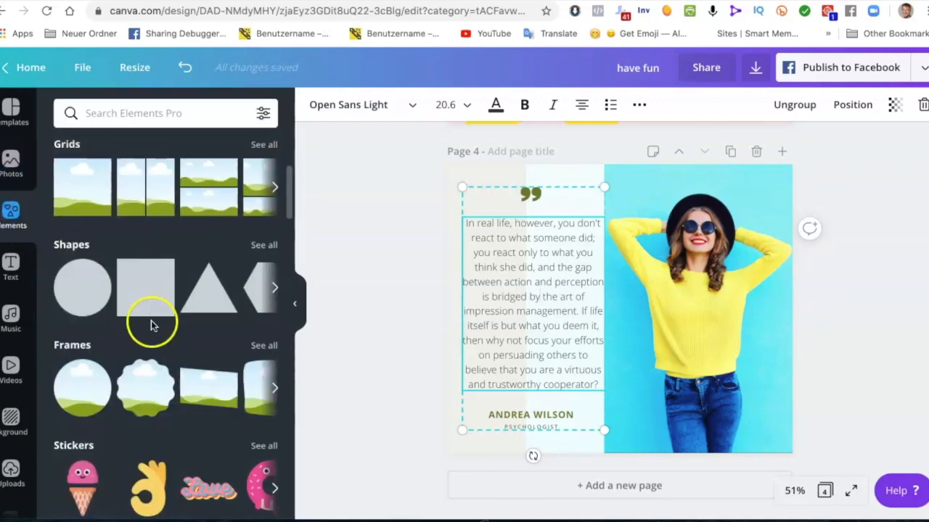
scroll(215, 300, right, 3)
scroll(217, 306, right, 5)
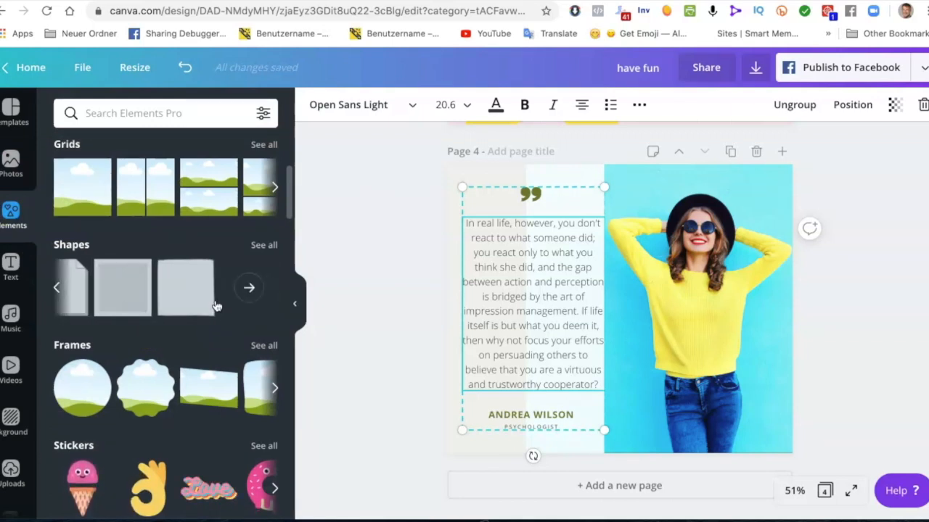
click(274, 387)
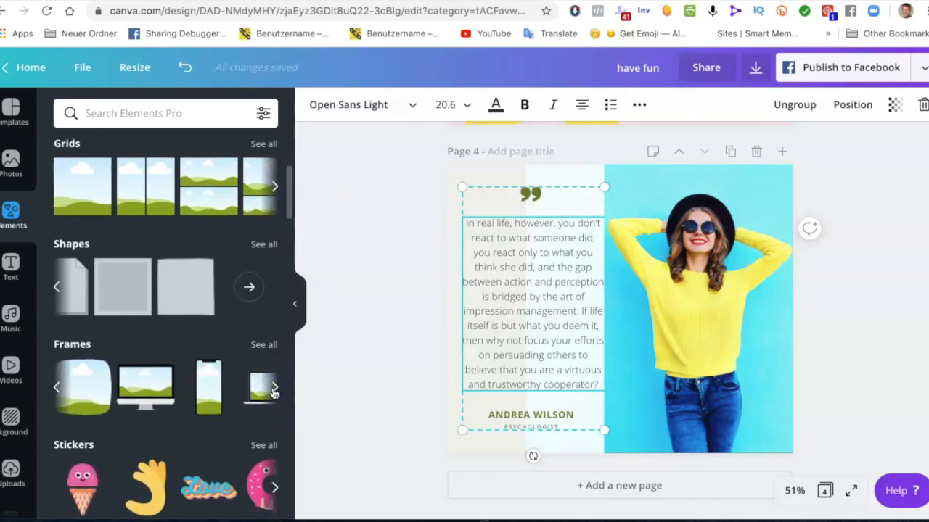
click(274, 388)
scroll(187, 417, down, 3)
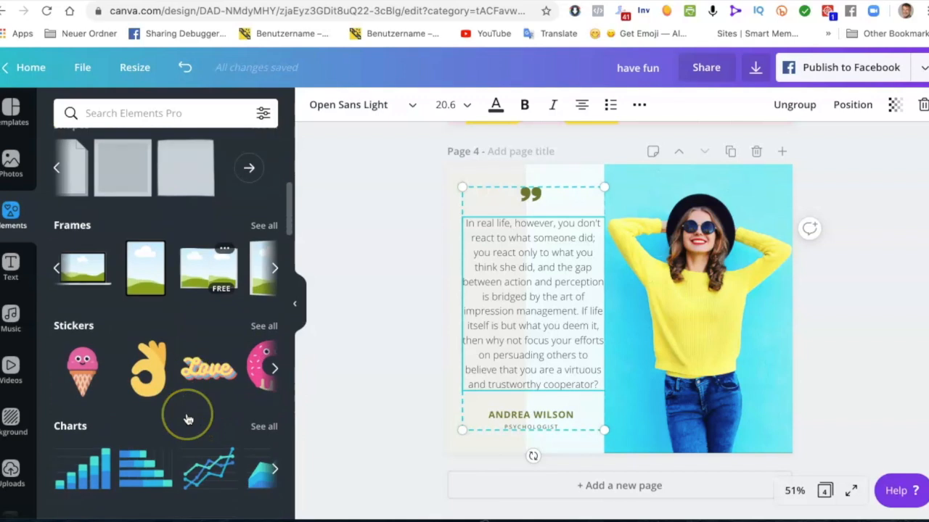
scroll(187, 419, down, 5)
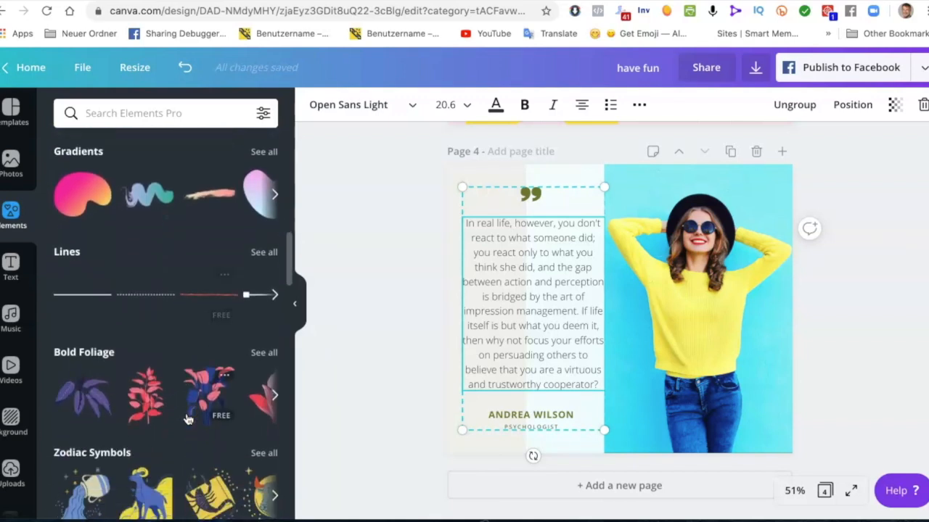
Add the blue line with square ends to page 4, tilt it diagonally and move it across the quote
click(263, 295)
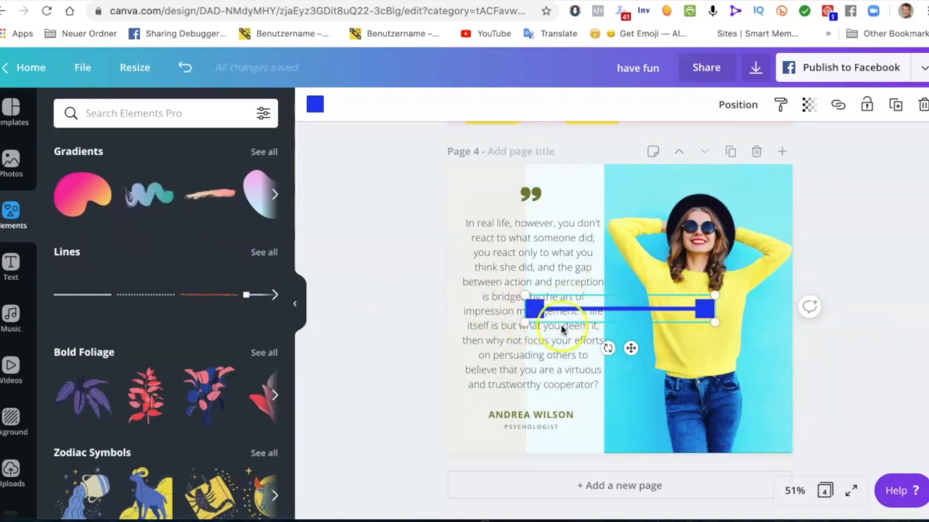
drag(613, 354, 660, 390)
click(692, 341)
click(642, 290)
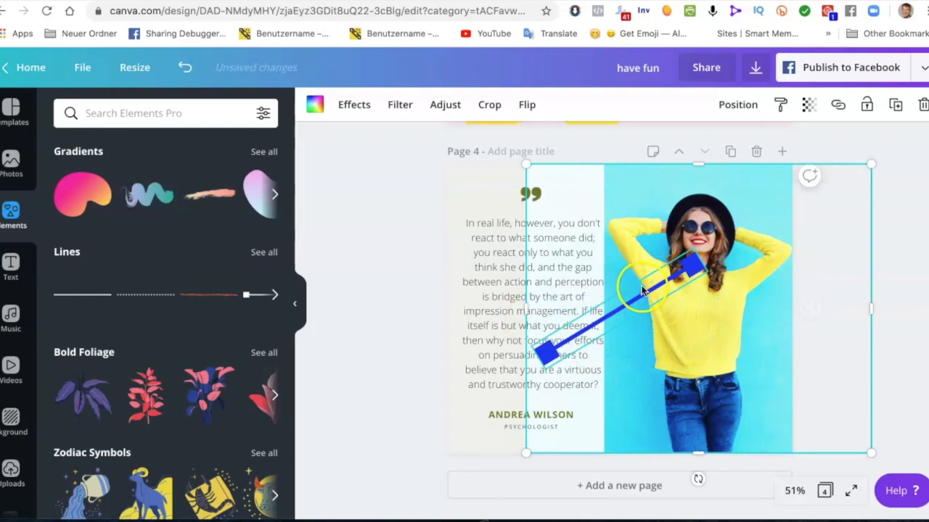
drag(642, 297, 591, 338)
Delete the blue square-ended line from page 4
click(638, 309)
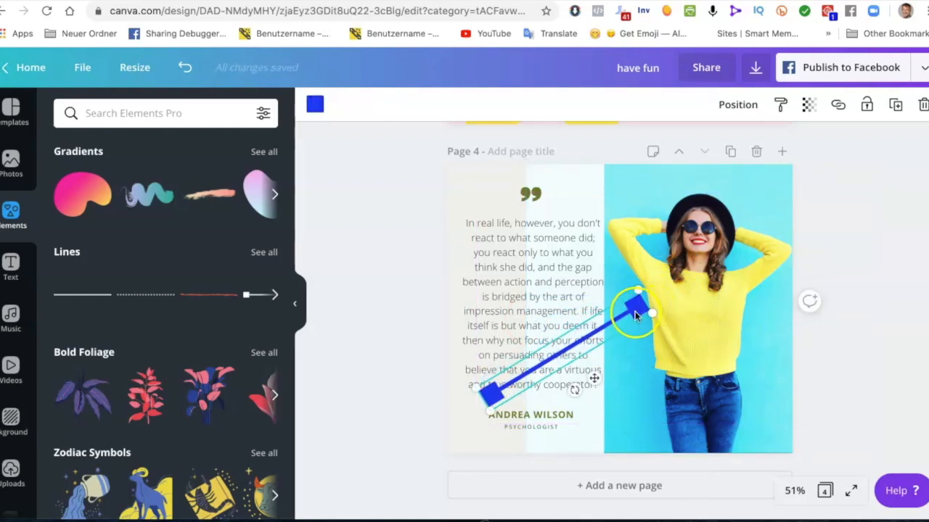
key(Delete)
click(296, 323)
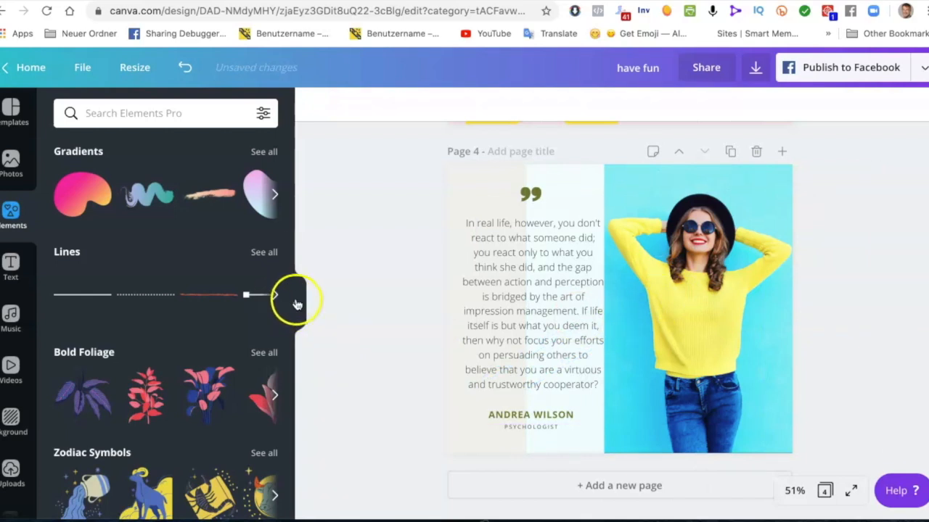
click(297, 305)
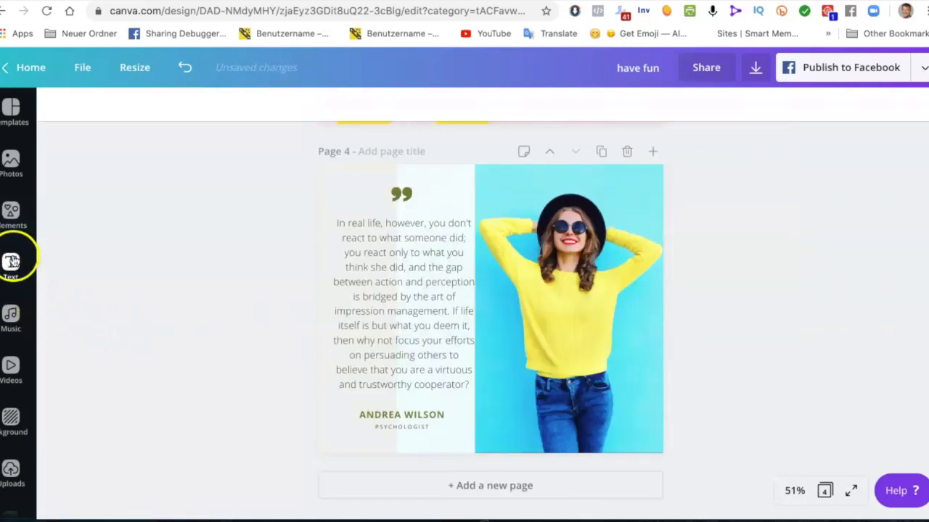
Add the teal curved arrow from the line elements to page 4 and move it up over the quote
click(10, 217)
scroll(205, 299, right, 3)
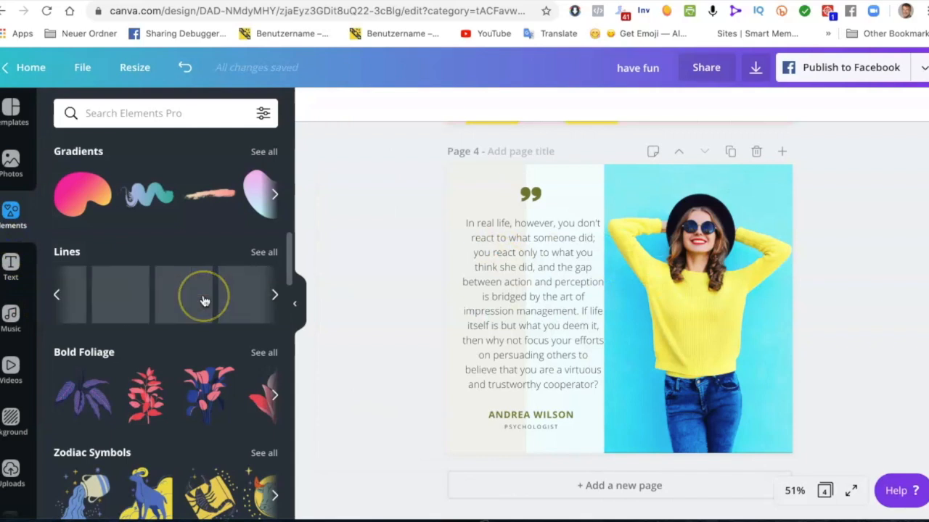
click(155, 300)
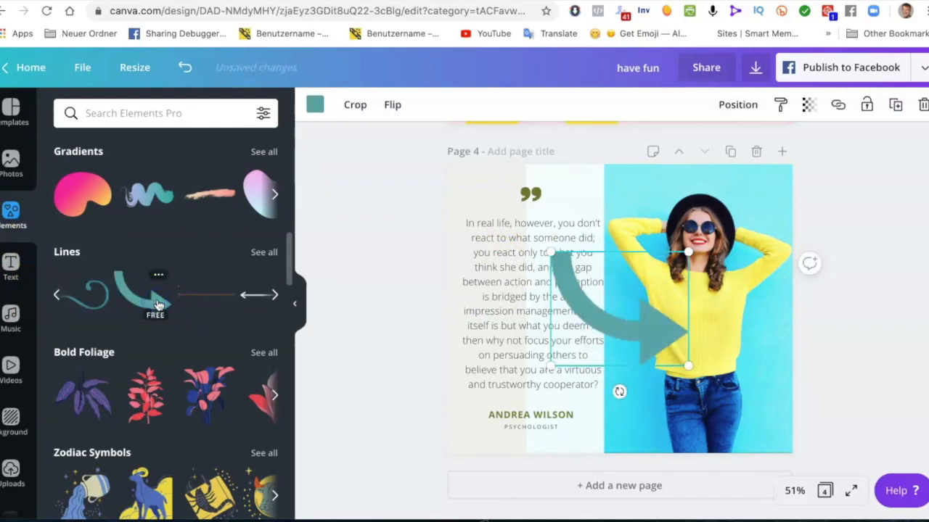
click(604, 276)
drag(600, 272, 590, 199)
click(598, 241)
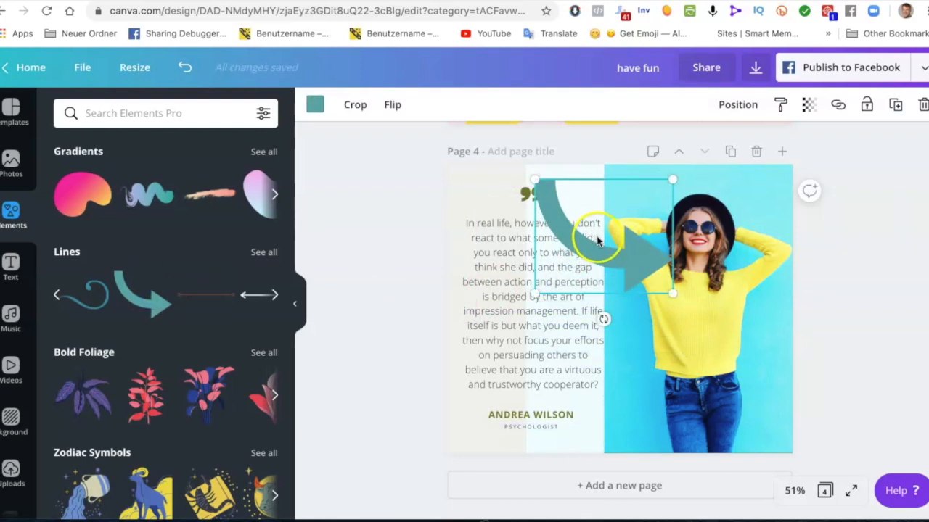
Shrink and rotate the curved arrow so it points toward the quote, placing it beside the lower part of the text
drag(597, 316, 541, 290)
drag(513, 220, 617, 353)
click(619, 397)
drag(592, 394, 679, 285)
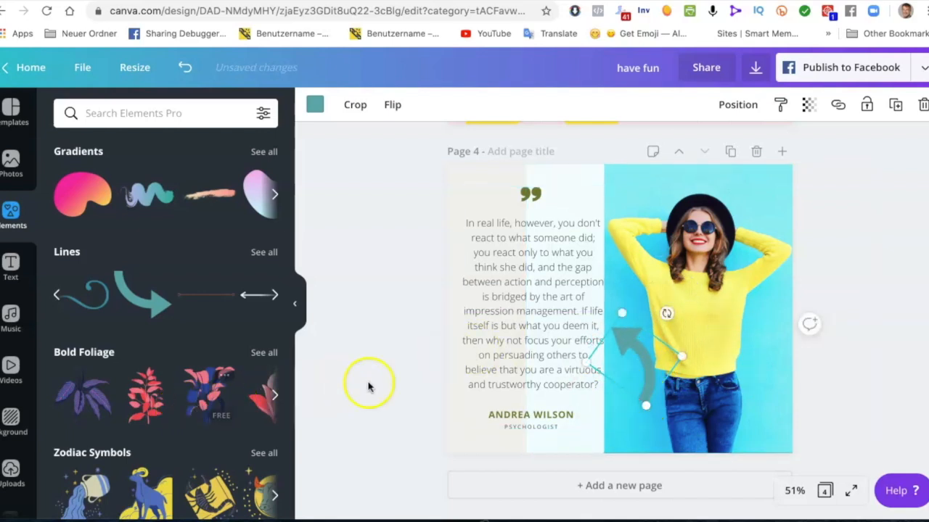
Delete the teal curved arrow from page 4
scroll(182, 394, down, 2)
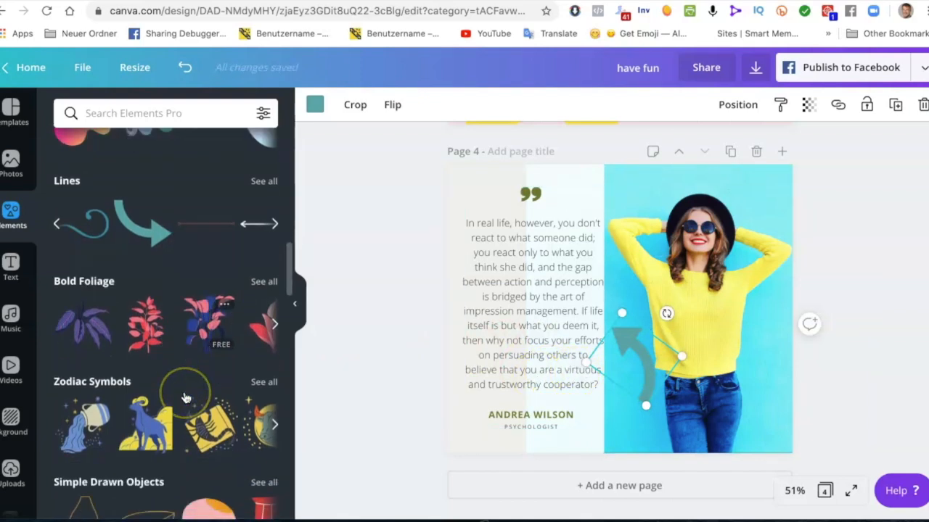
scroll(187, 398, up, 2)
key(Delete)
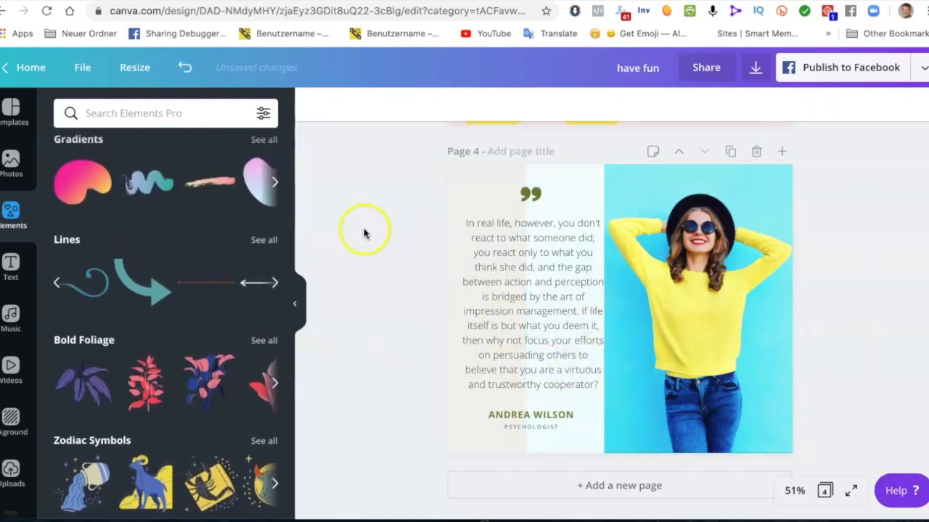
Add the teal curled swirl from the line elements to page 4 and look through the illustration collections further down
click(71, 293)
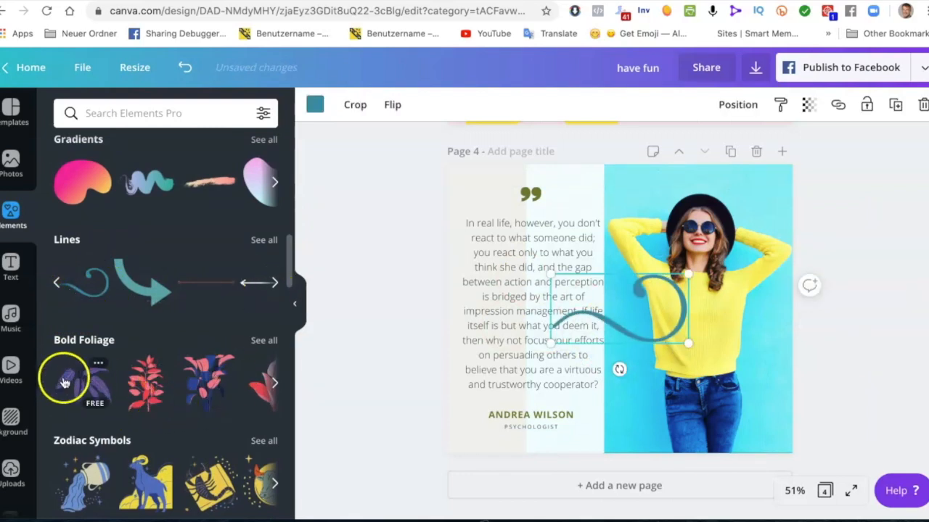
scroll(200, 395, down, 2)
scroll(203, 400, down, 4)
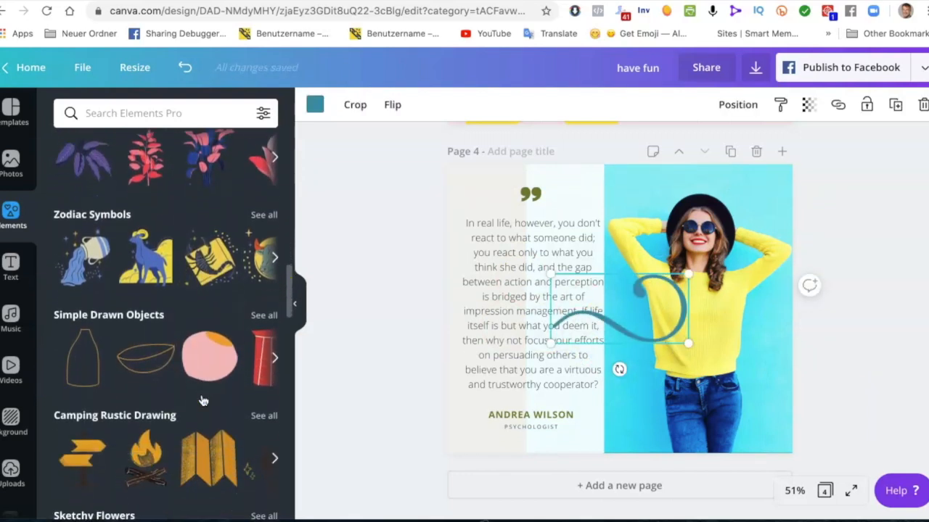
scroll(203, 401, down, 4)
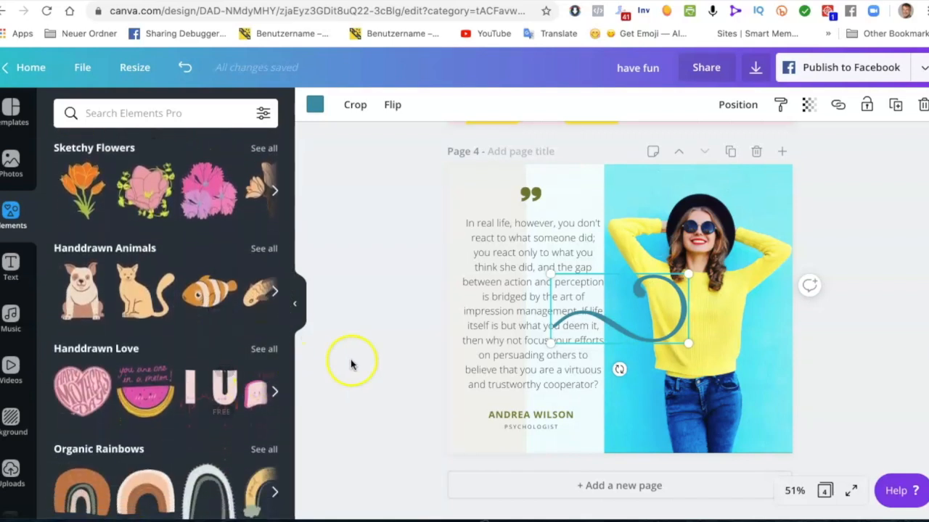
scroll(203, 384, down, 1)
scroll(203, 390, down, 1)
scroll(204, 390, down, 2)
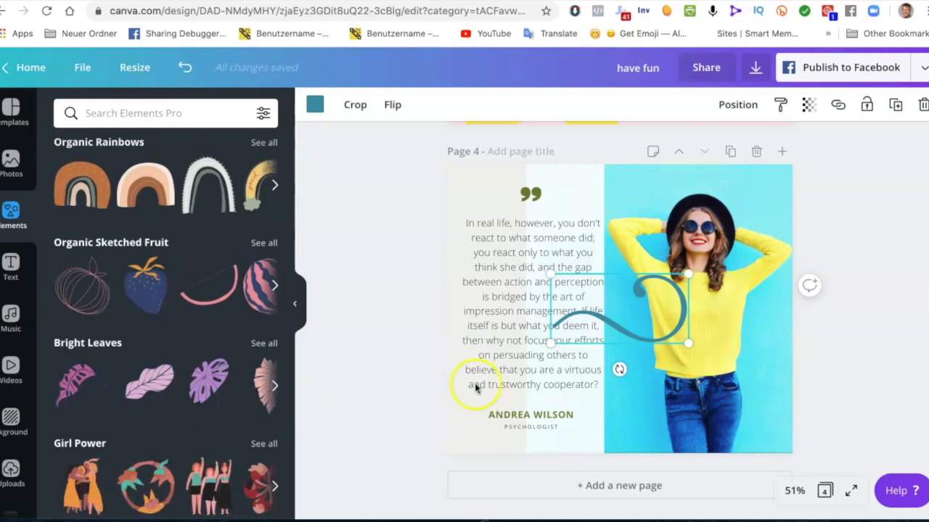
scroll(507, 396, down, 1)
Add a new page after page 4 and set its background color to white
scroll(507, 396, up, 2)
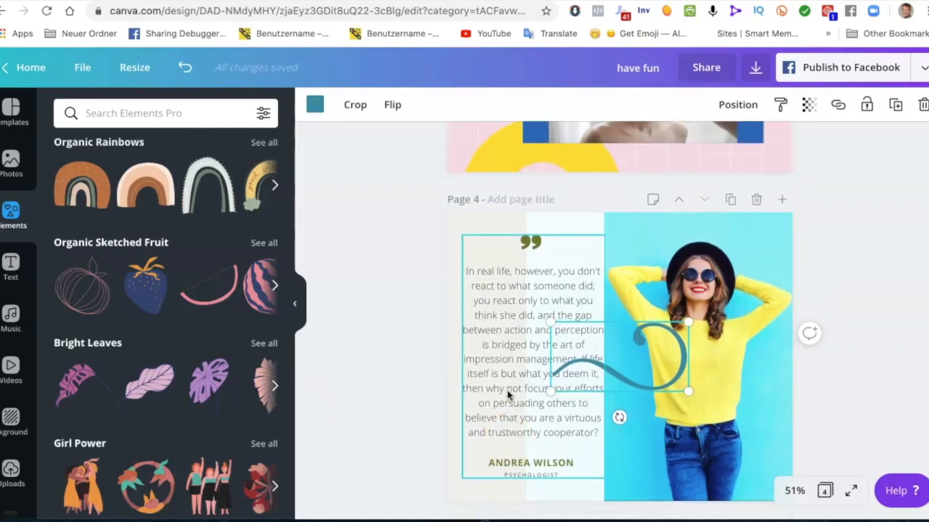
scroll(507, 395, down, 2)
scroll(507, 395, up, 3)
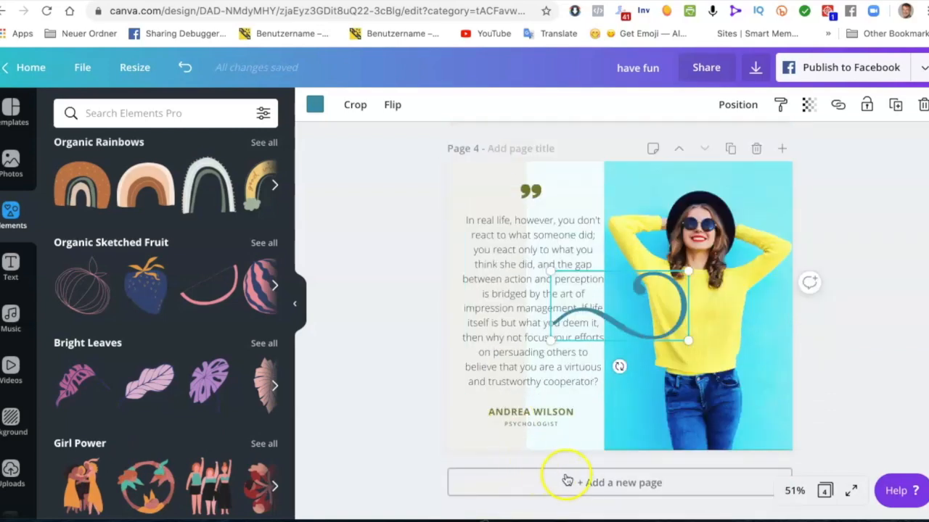
click(589, 484)
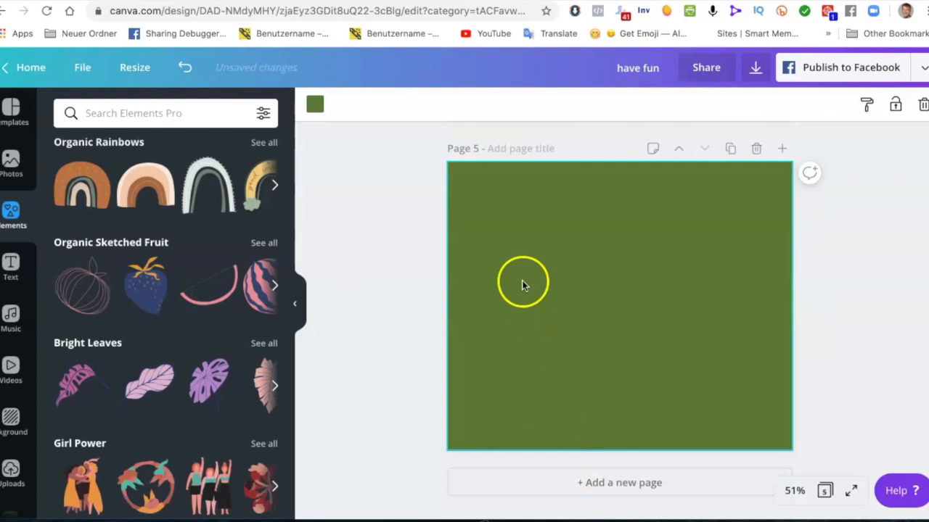
click(320, 105)
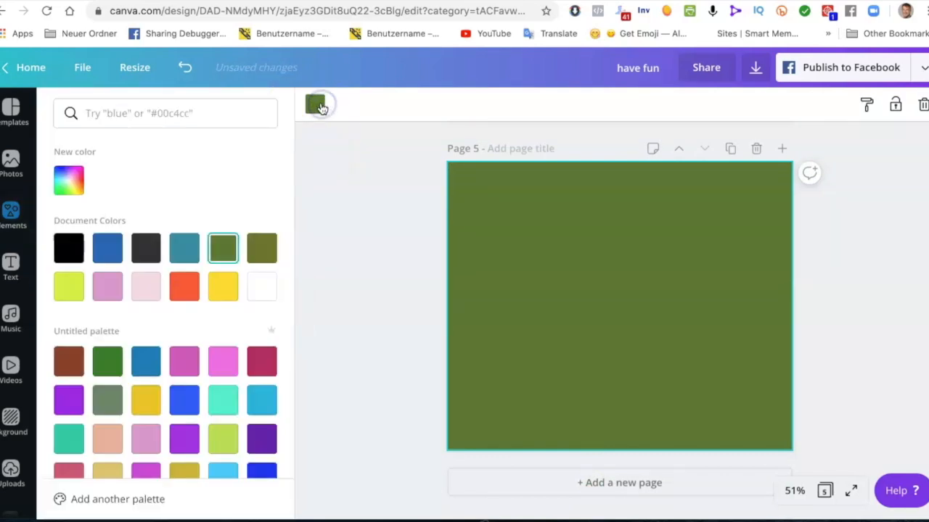
click(263, 285)
click(335, 326)
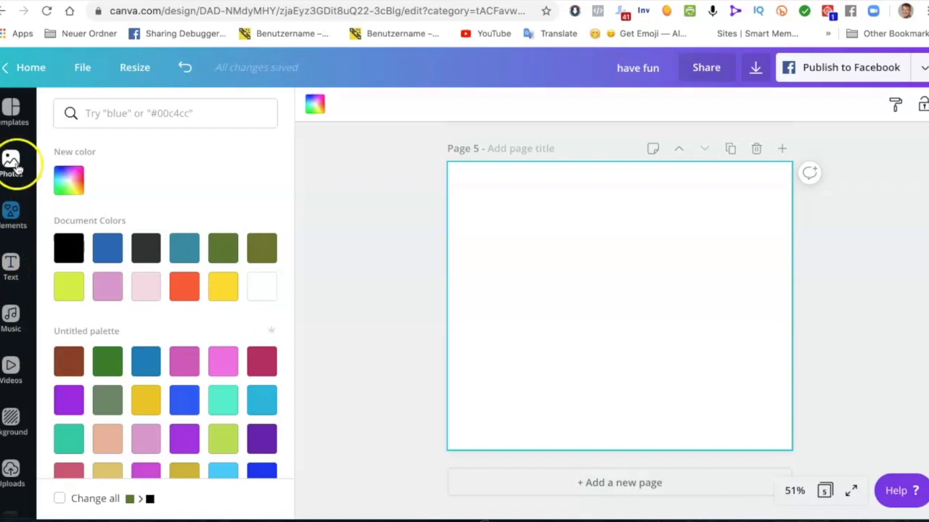
Browse the background categories and apply the rippled sand image as the background of page 5
click(11, 424)
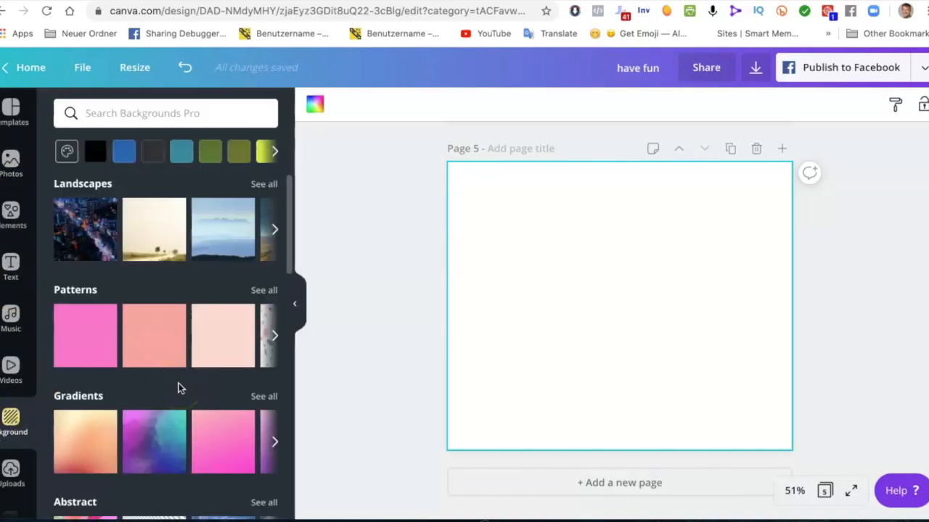
scroll(179, 388, down, 3)
scroll(178, 383, down, 3)
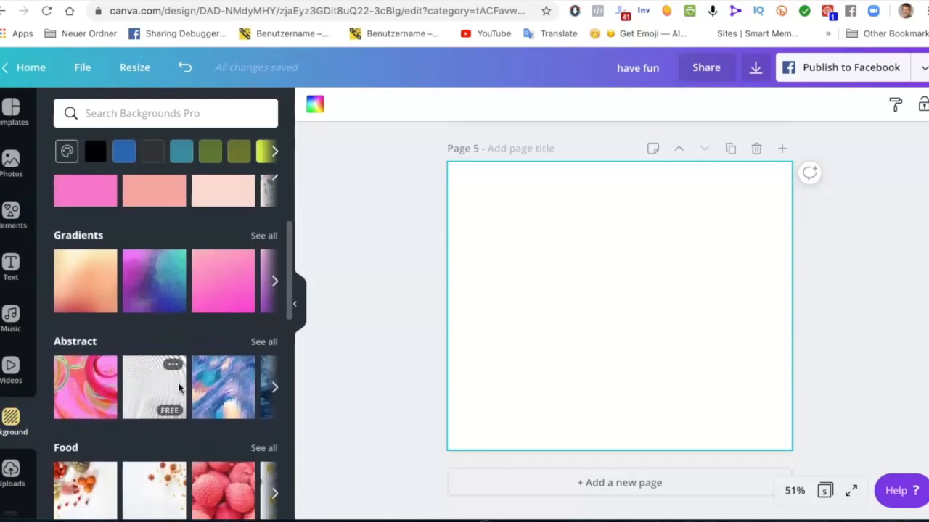
scroll(178, 383, down, 2)
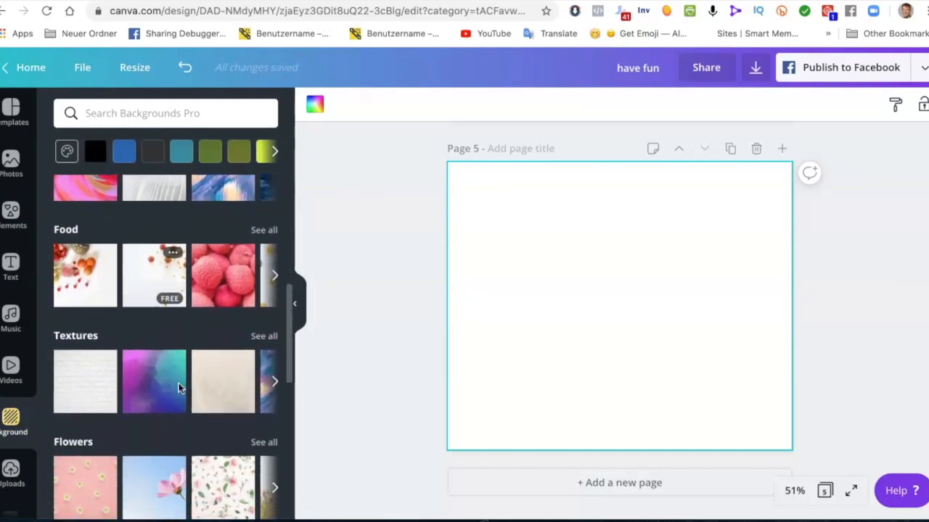
scroll(179, 383, down, 2)
scroll(180, 388, down, 3)
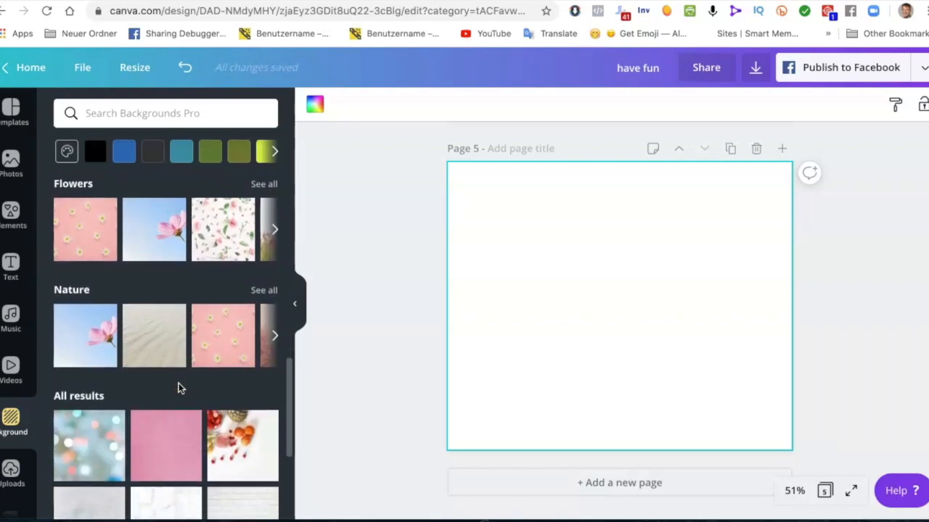
scroll(180, 388, down, 3)
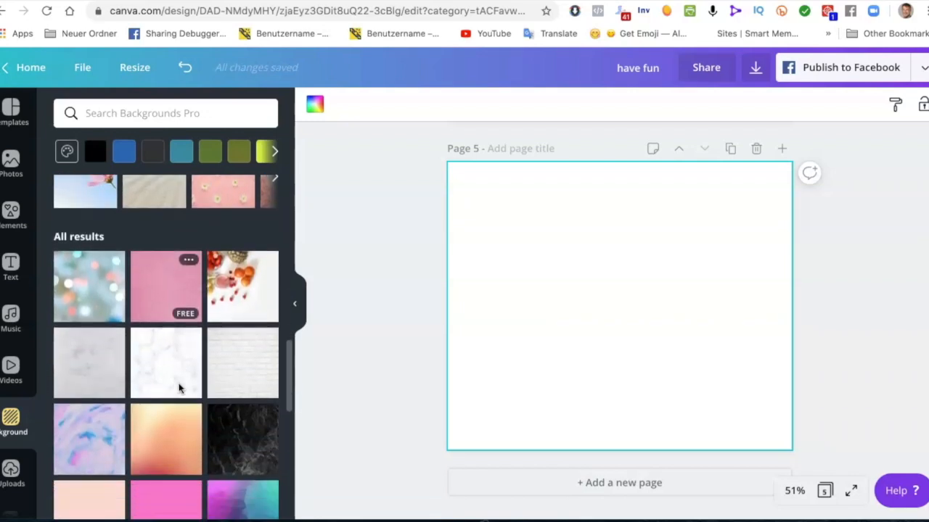
scroll(179, 383, down, 4)
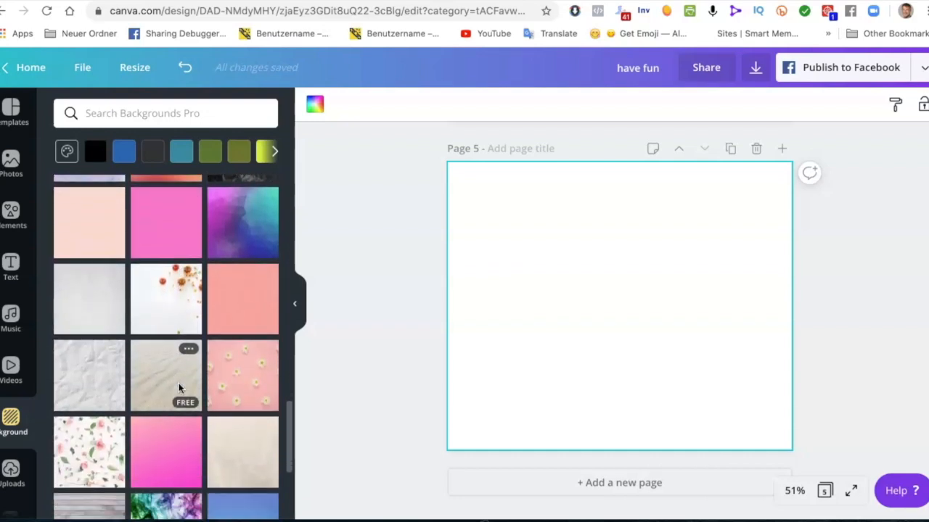
scroll(179, 388, down, 1)
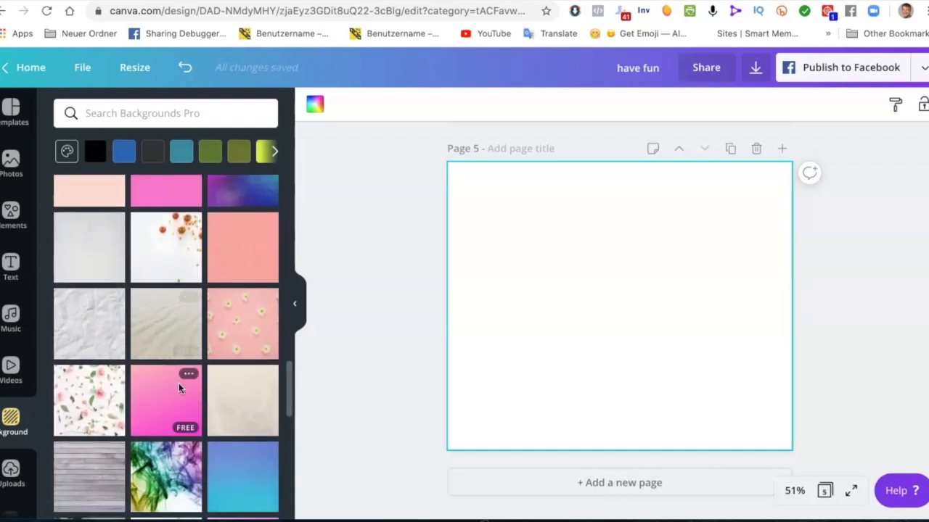
click(174, 323)
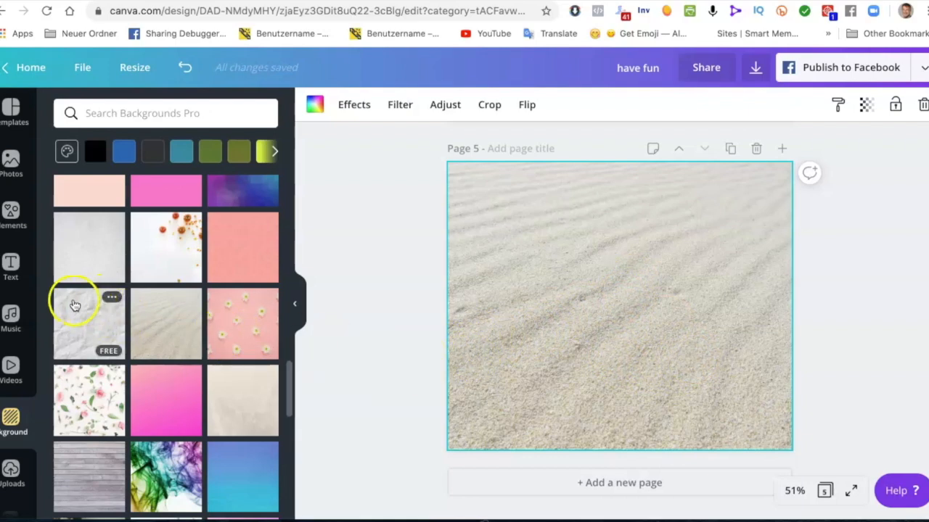
Replace the sand background on page 5 with the brown wooden planks background
scroll(162, 365, down, 5)
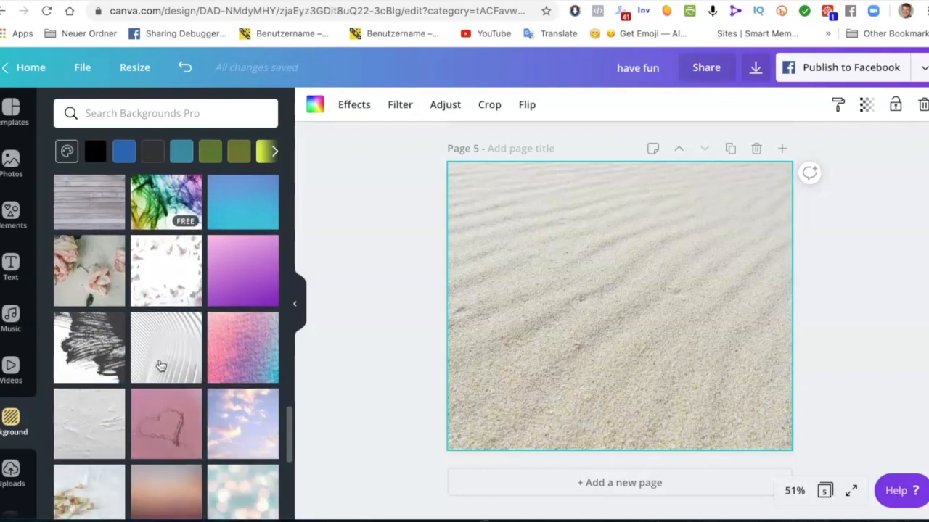
scroll(161, 365, down, 4)
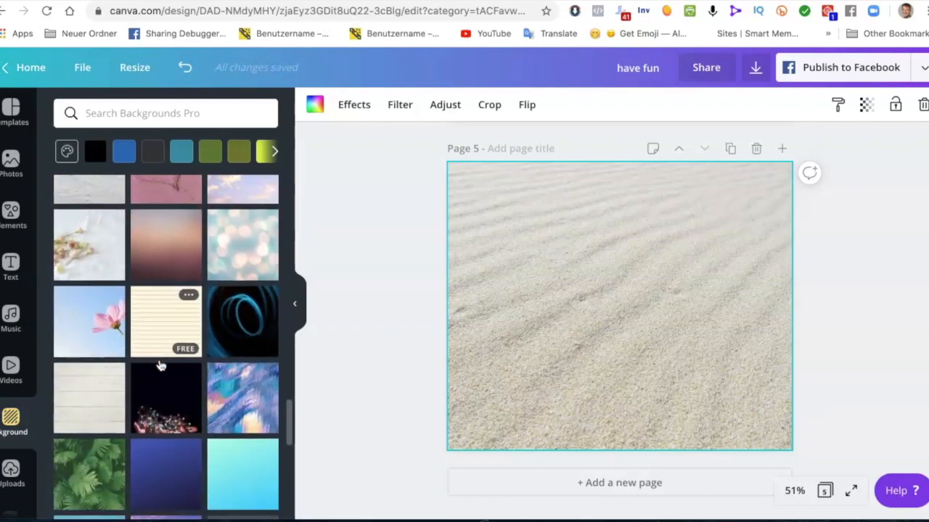
scroll(161, 365, down, 2)
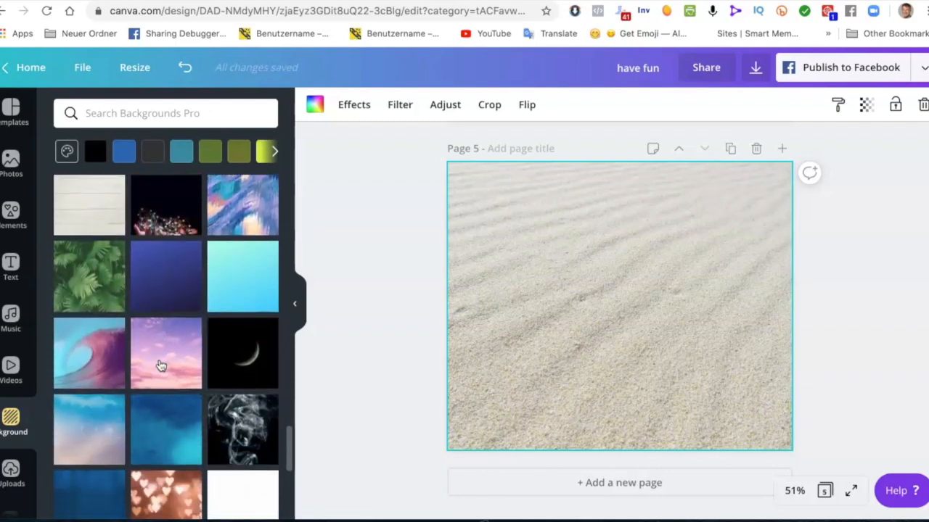
scroll(160, 355, down, 5)
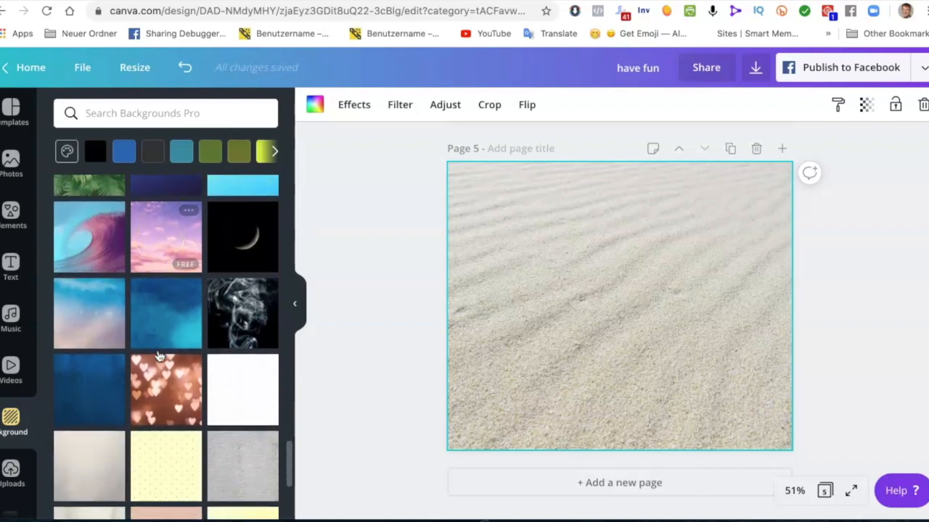
scroll(158, 355, down, 4)
click(166, 311)
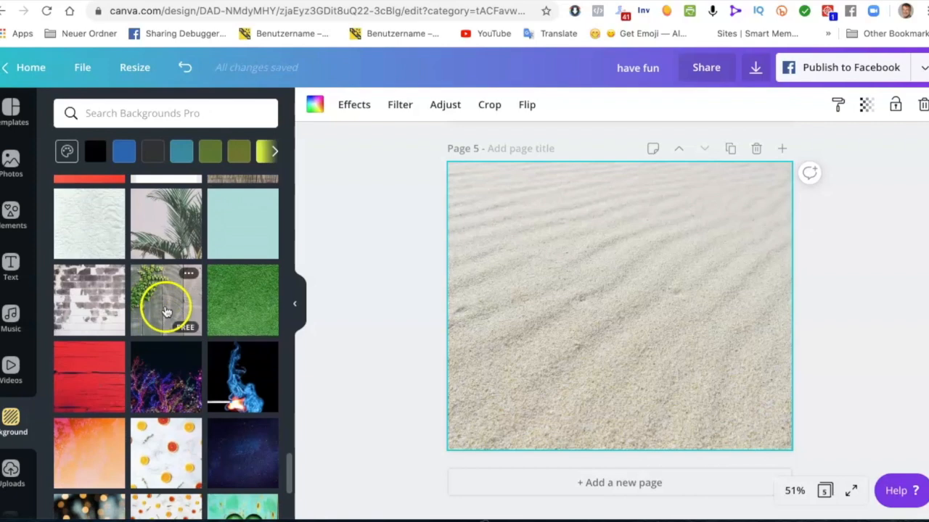
scroll(168, 385, down, 2)
scroll(167, 419, down, 3)
click(169, 313)
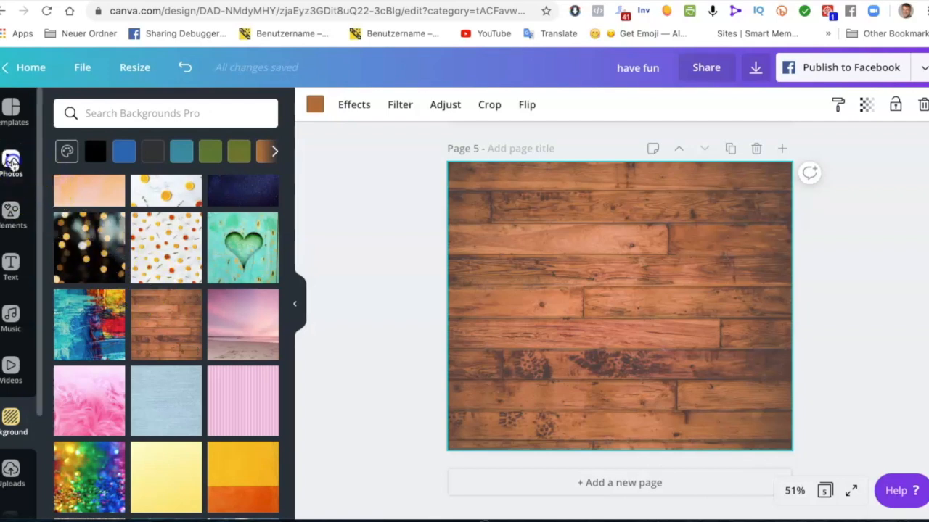
Search the photo library for "man" in place of "woman"
click(11, 164)
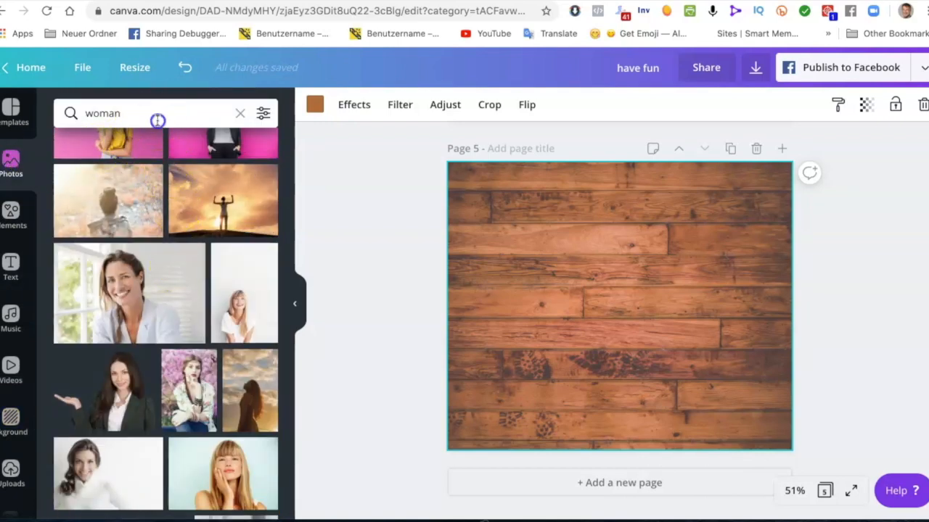
drag(157, 121, 98, 116)
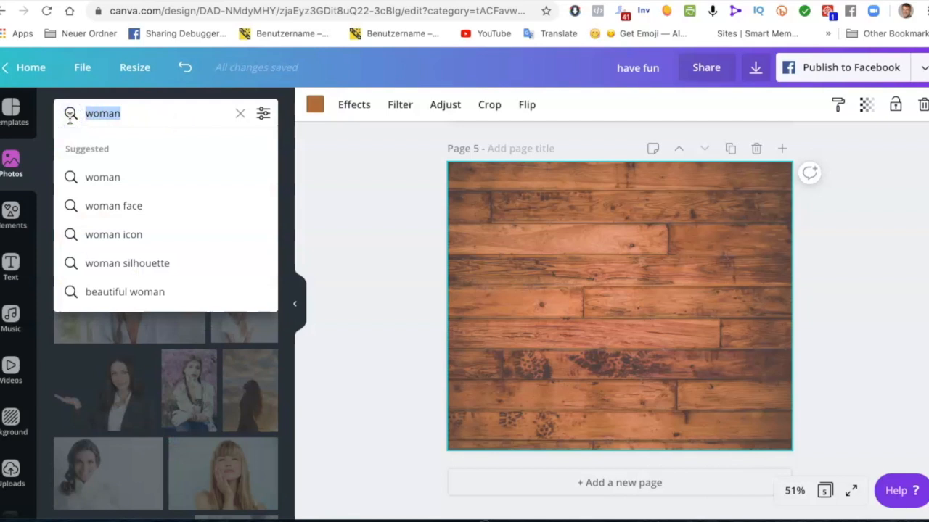
text(me)
key(BackSpace)
text(an)
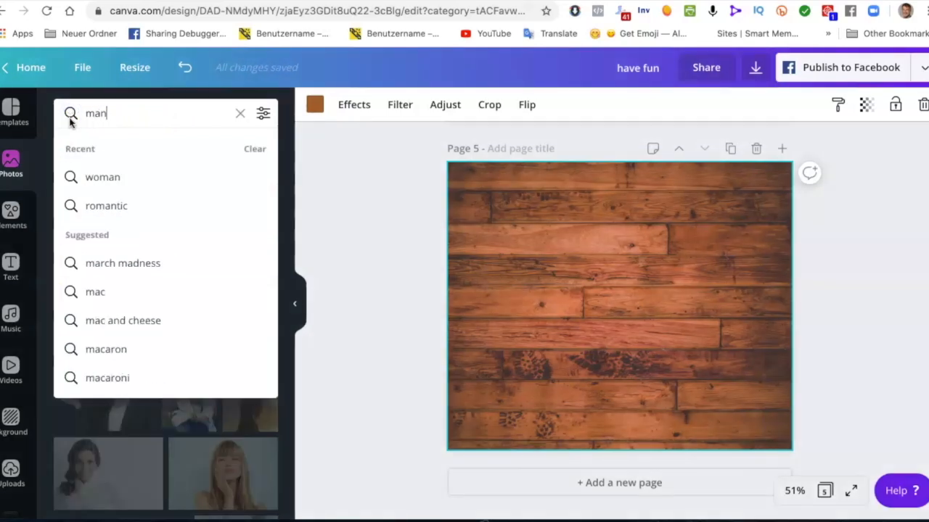
click(133, 112)
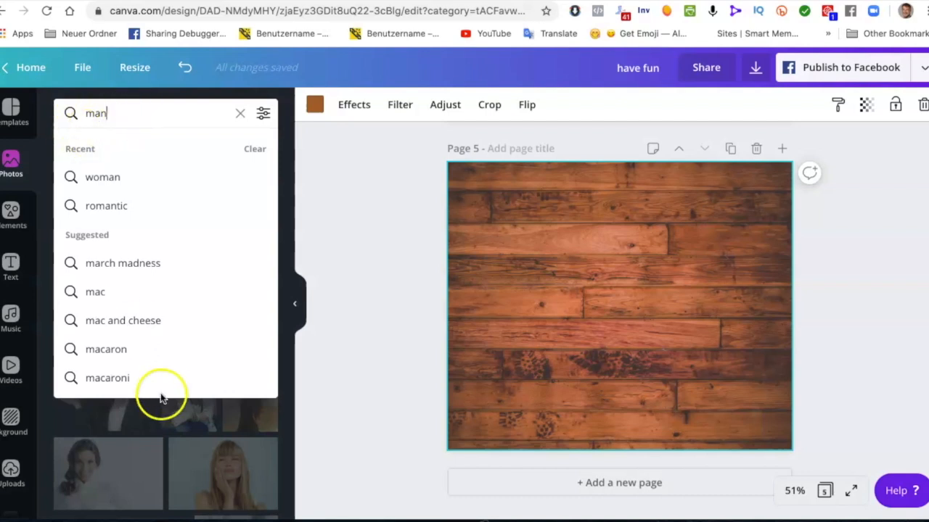
key(Return)
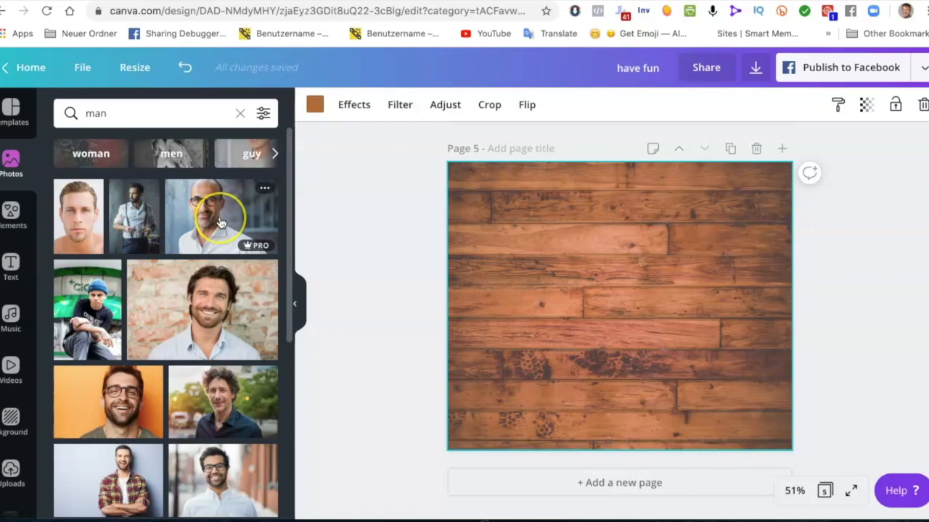
Browse the man photos and add the one of the bearded man in glasses and a coat on a city street
scroll(225, 276, down, 3)
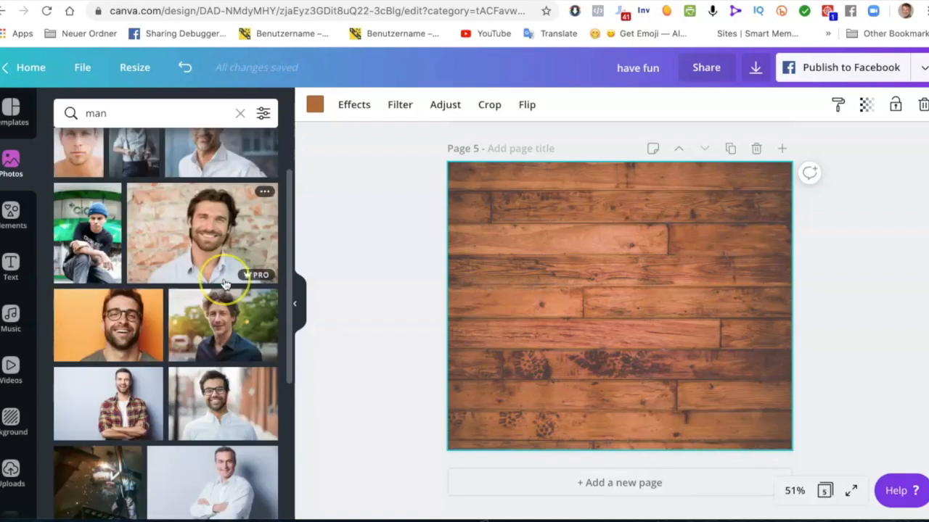
scroll(221, 313, down, 2)
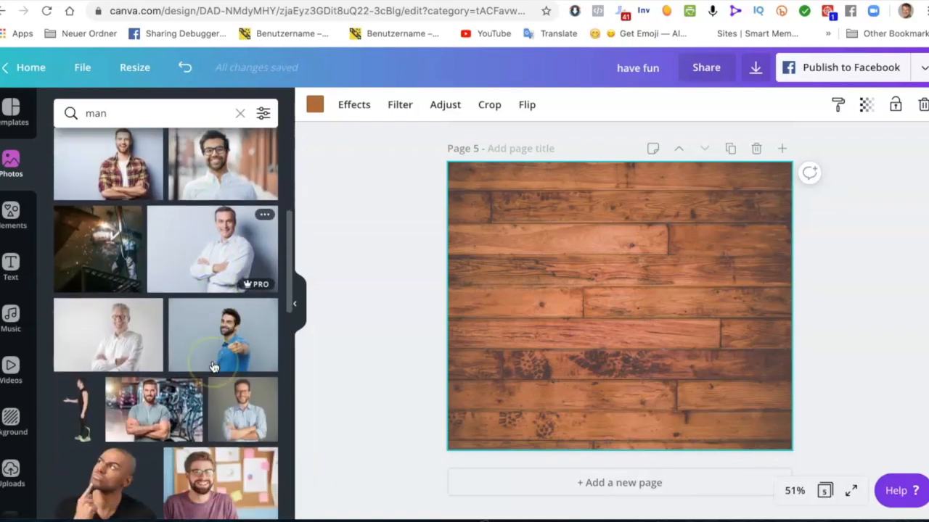
scroll(151, 390, down, 2)
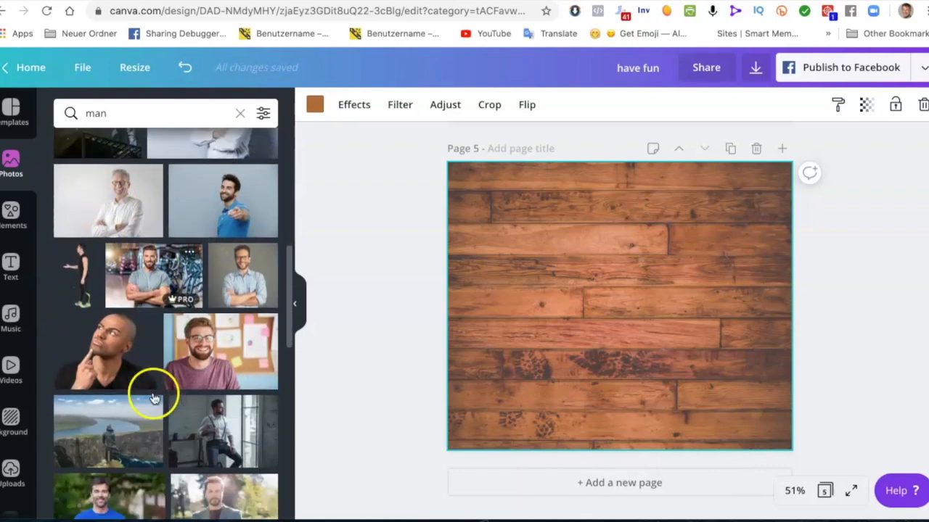
scroll(94, 356, down, 3)
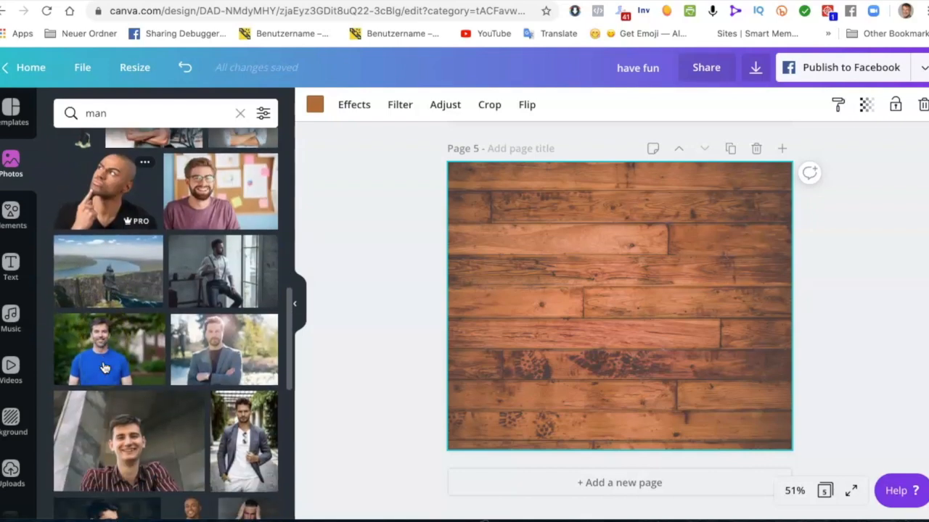
scroll(189, 283, down, 4)
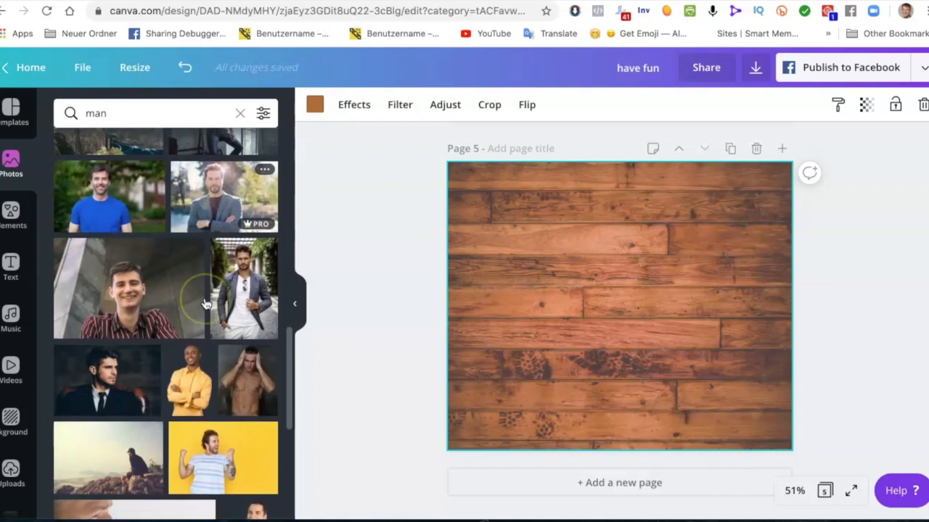
click(145, 281)
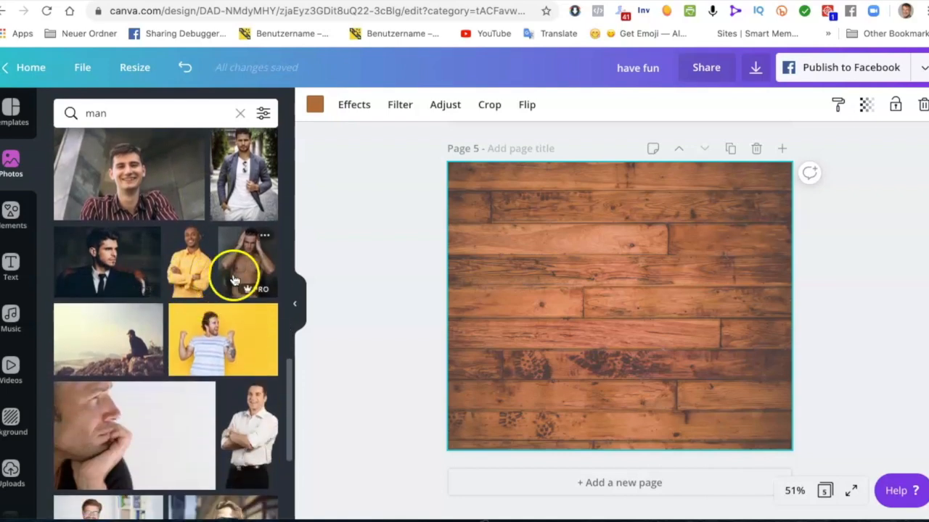
scroll(210, 347, down, 1)
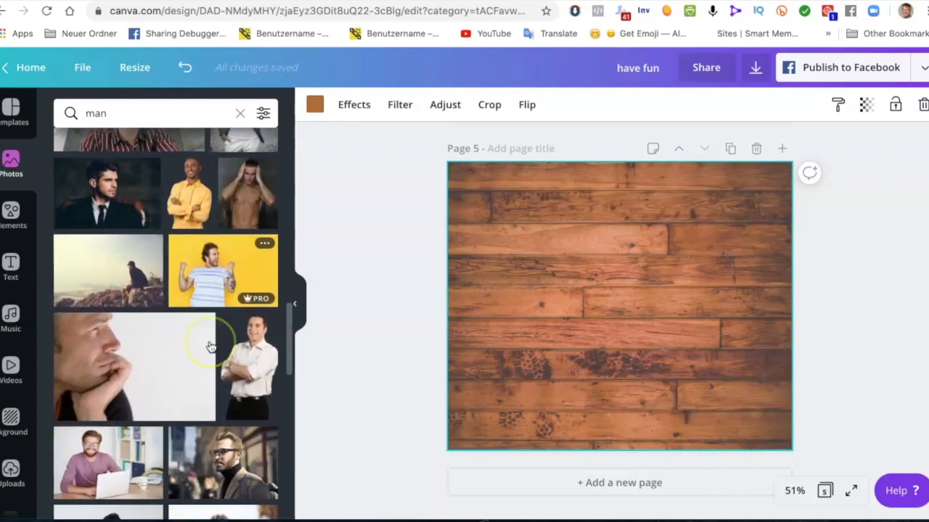
scroll(210, 347, down, 1)
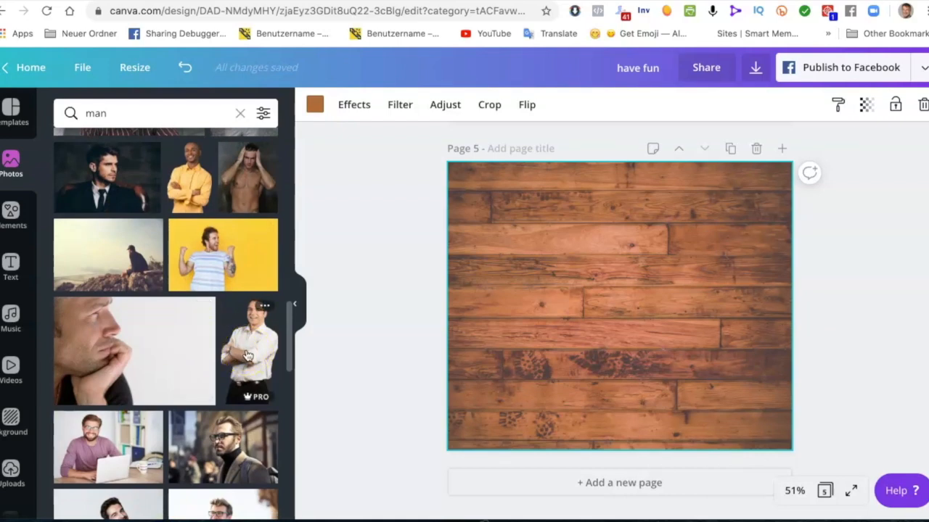
scroll(195, 347, down, 2)
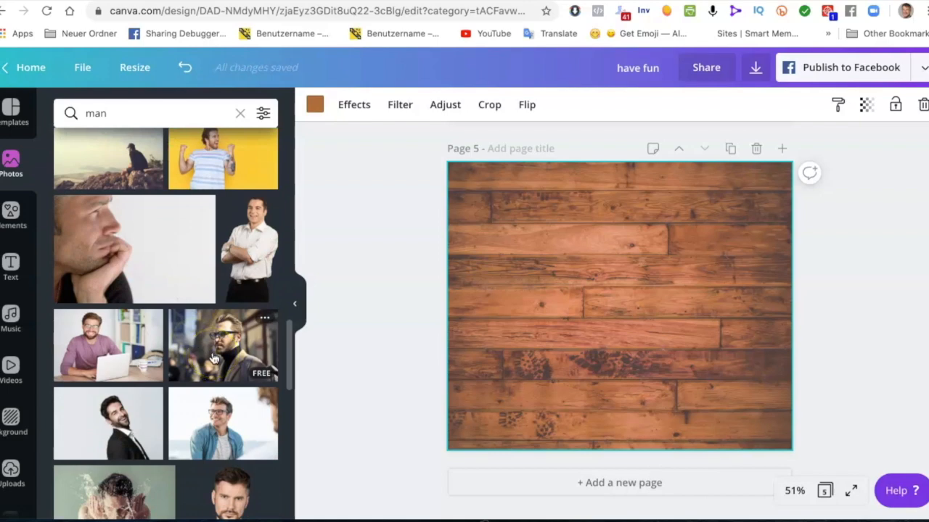
click(213, 359)
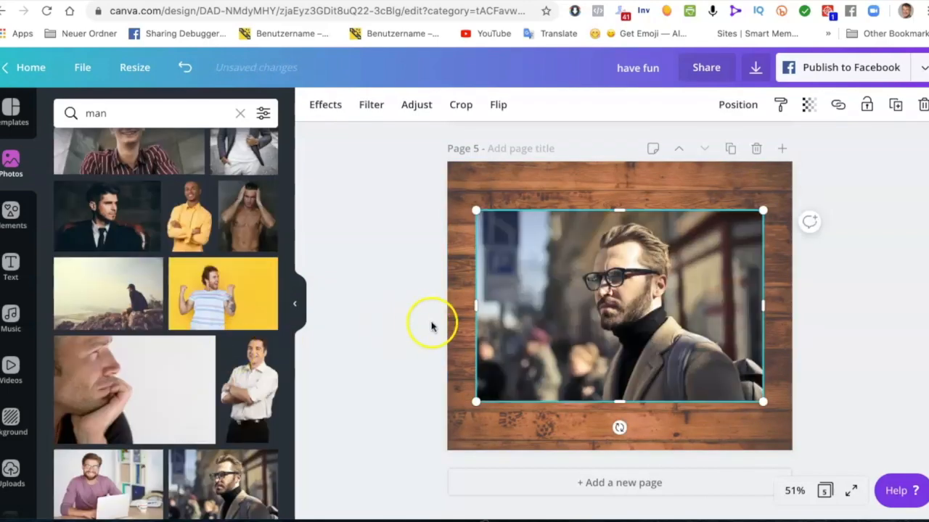
Crop, enlarge and move the man photo so it covers the right part of page 5 over its full height
drag(512, 308, 558, 307)
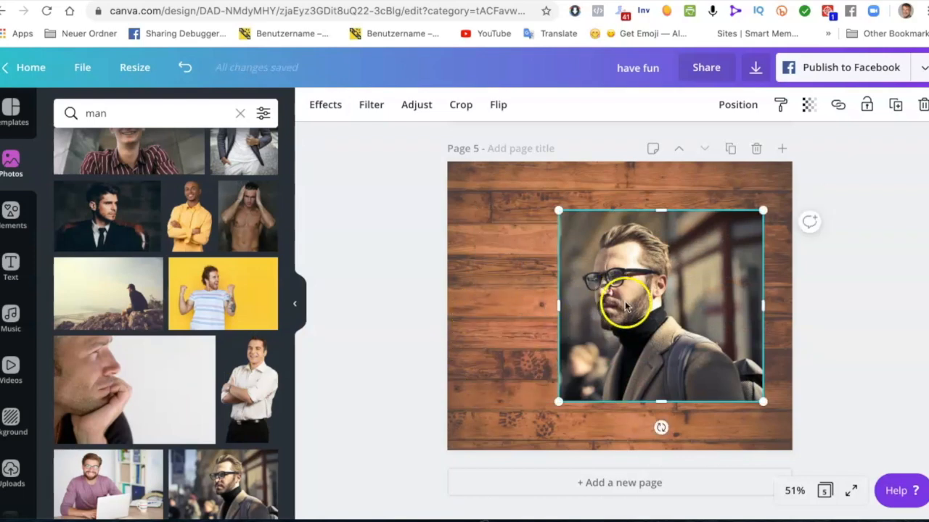
drag(768, 421, 775, 439)
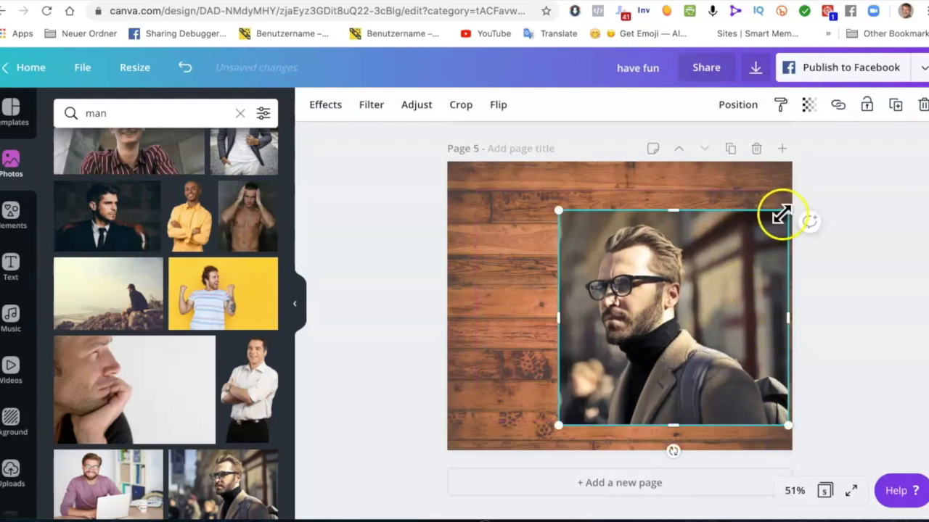
drag(788, 209, 792, 206)
drag(668, 201, 684, 161)
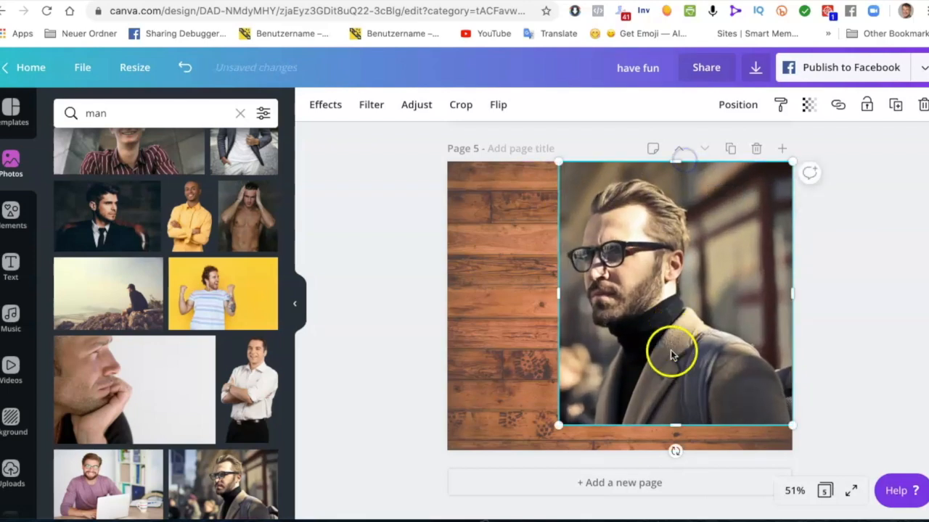
drag(674, 426, 674, 456)
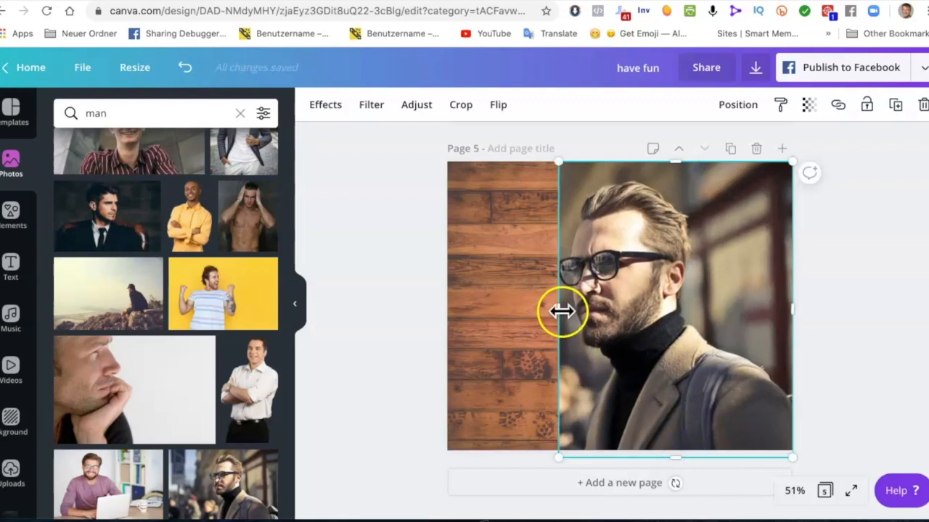
drag(643, 328, 720, 303)
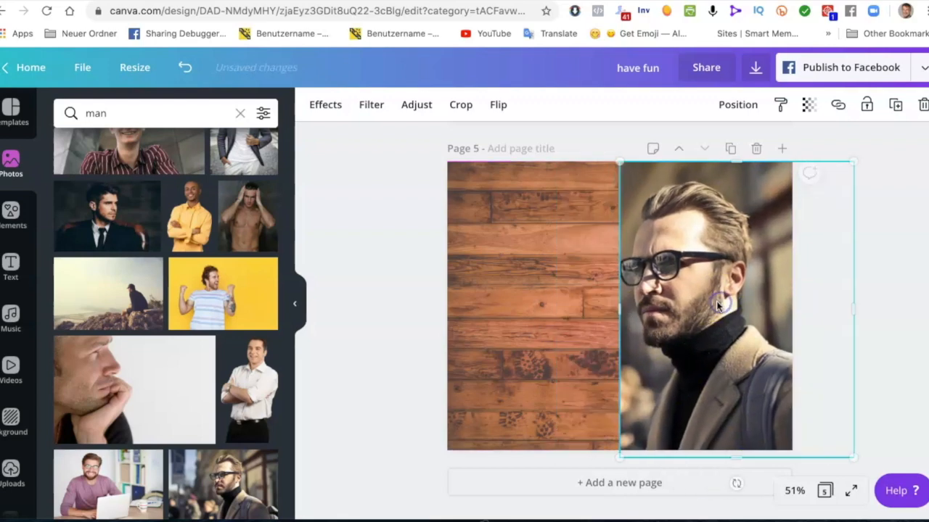
drag(611, 311, 601, 311)
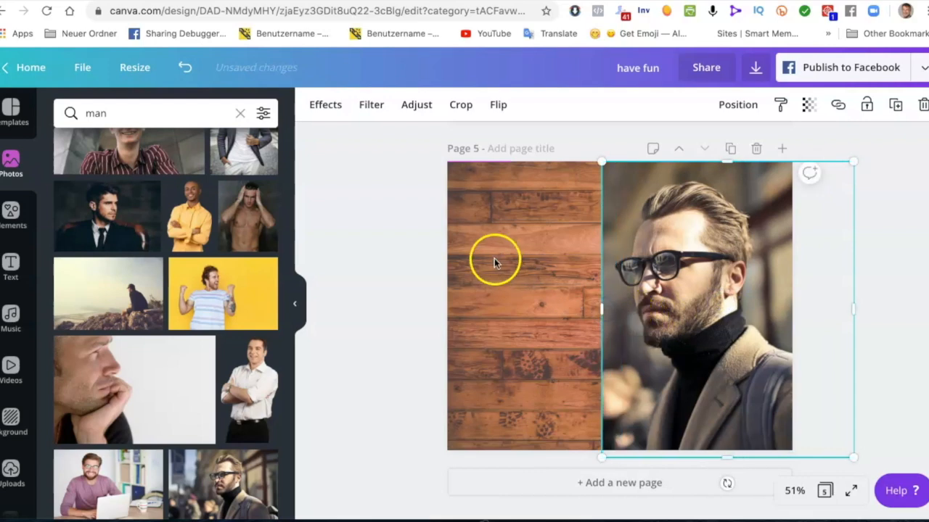
Browse the font combinations and add the "welcome little one!" text design to page 5
click(9, 269)
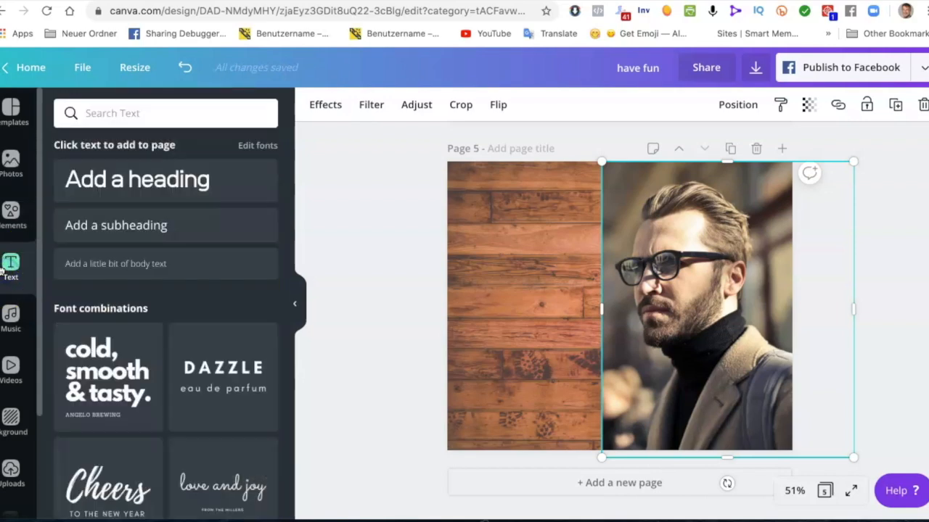
scroll(154, 366, down, 1)
scroll(155, 367, down, 3)
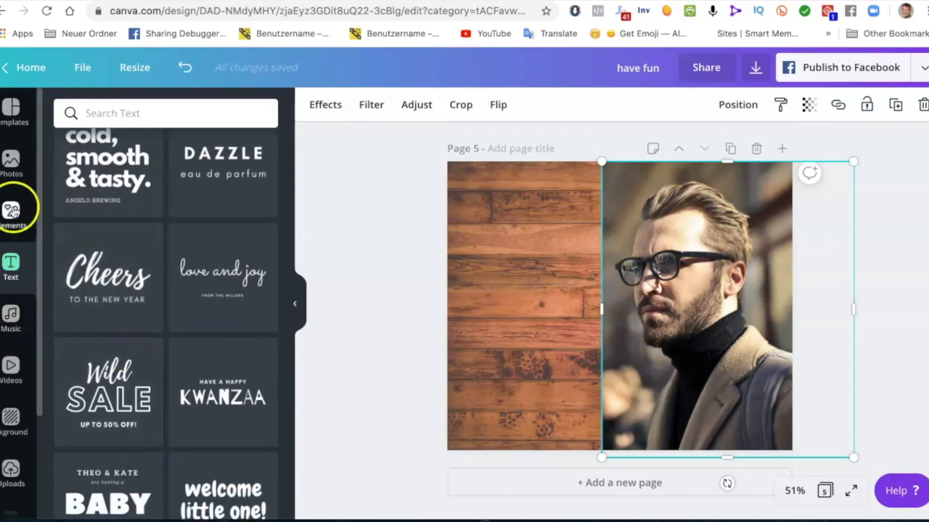
scroll(176, 370, down, 2)
scroll(176, 373, down, 2)
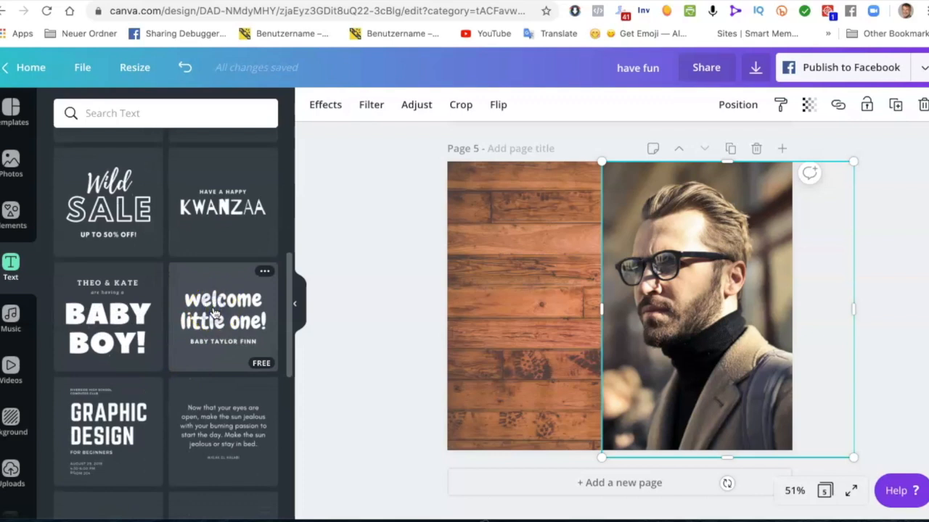
click(215, 314)
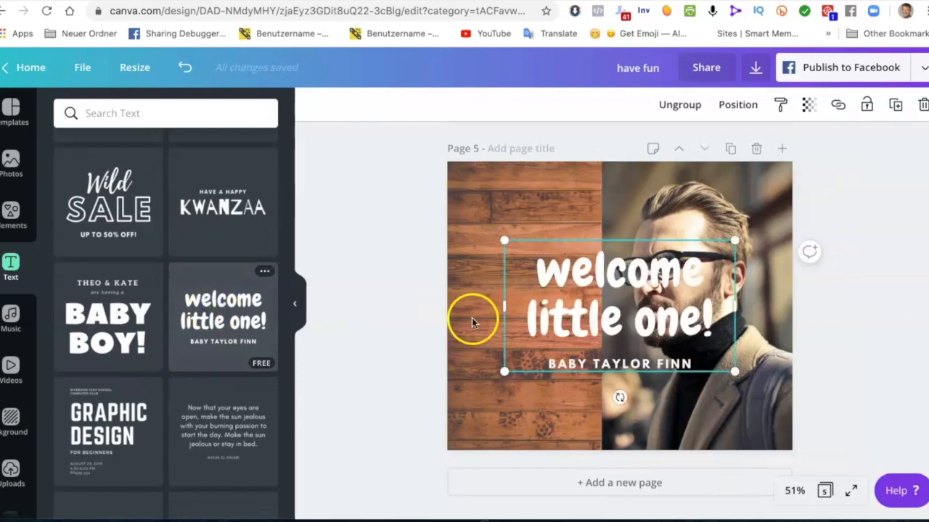
Narrow the text group to the width of the exposed wooden planks and shift it slightly up
drag(735, 308, 602, 324)
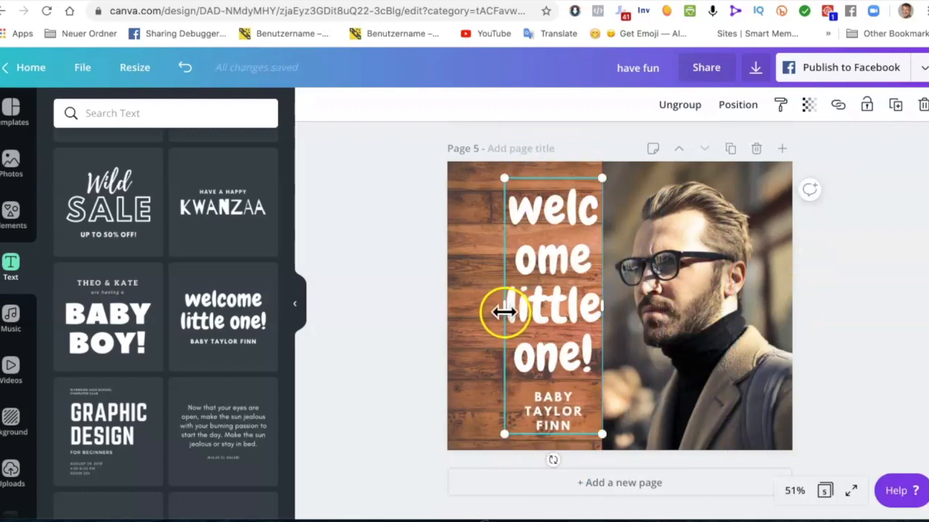
drag(493, 310, 450, 312)
click(566, 368)
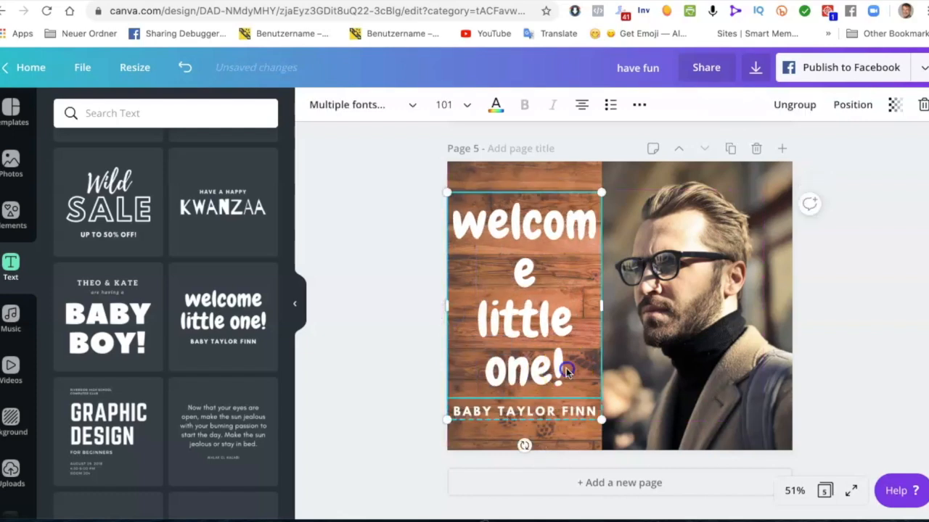
drag(566, 370, 574, 348)
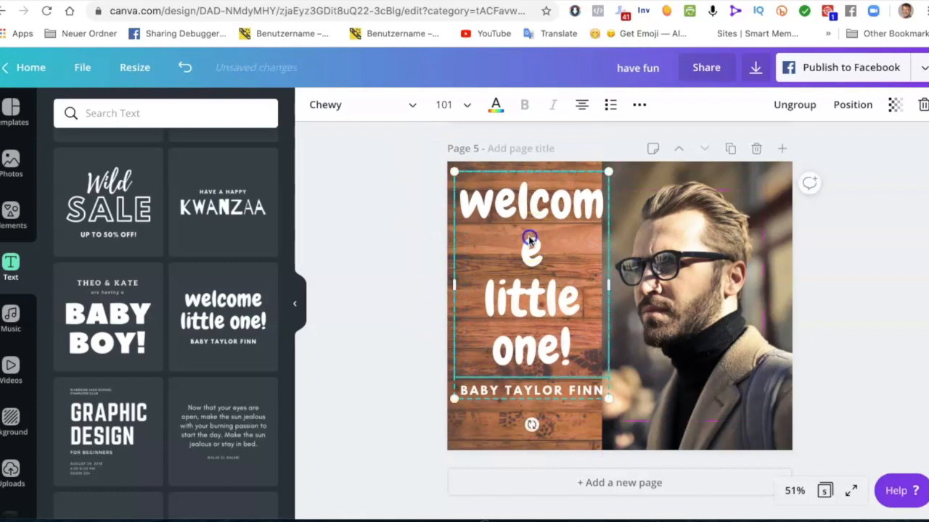
Replace the heading "welcome little one!" with "next chapter"
double_click(470, 203)
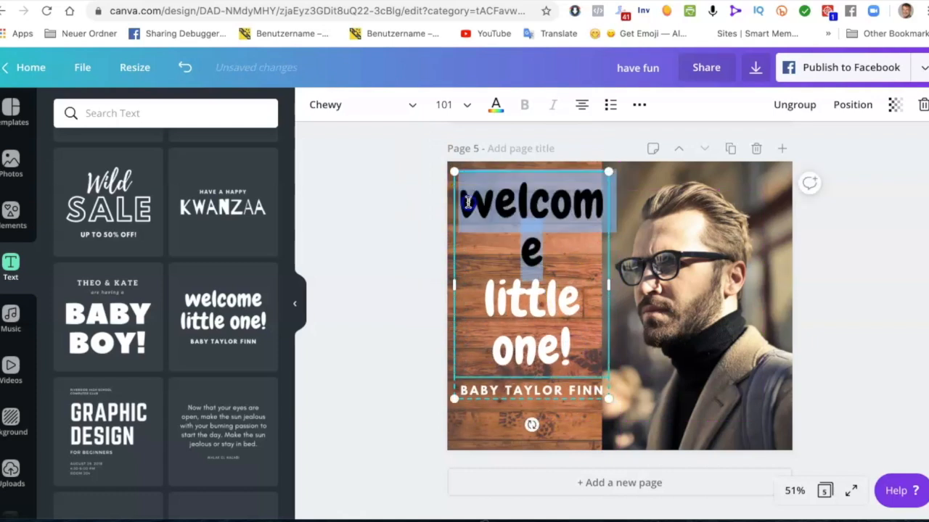
key(shift+Right)
key(shift+Right)
key(shift+Right)
key(shift+Right)
key(shift+Right)
key(shift+Right)
key(shift+Right)
key(shift+Right)
key(shift+Right)
key(shift+Right)
key(shift+Right)
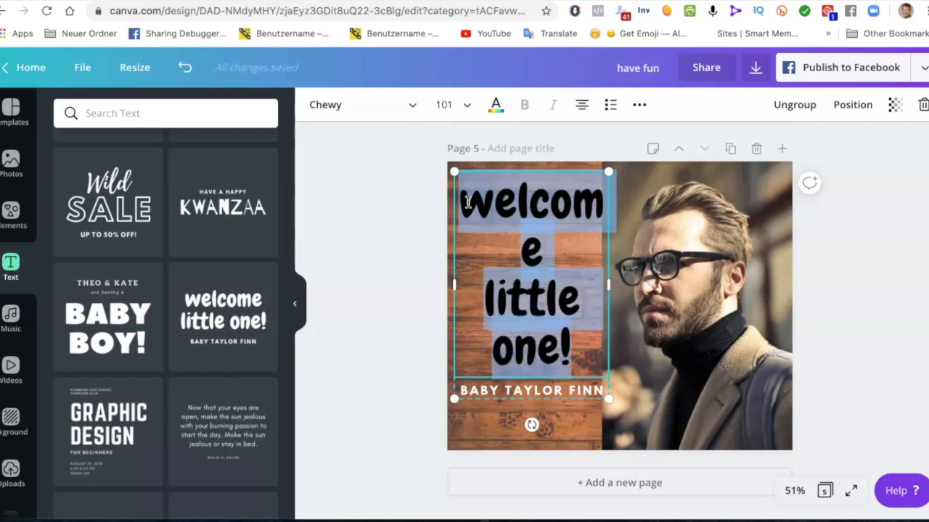
text(next chapte)
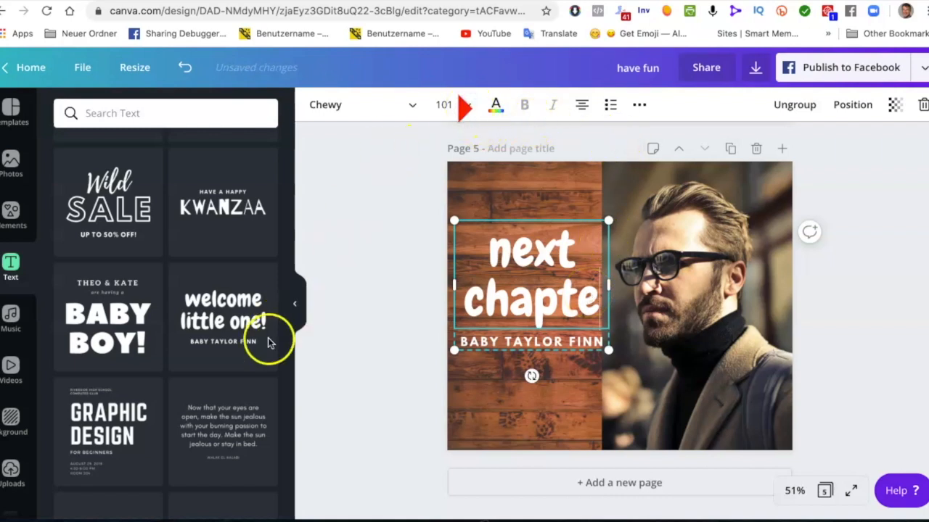
text(r)
Try font sizes 16 and 48 on the "next chapter" heading and settle on 72
key(super+a)
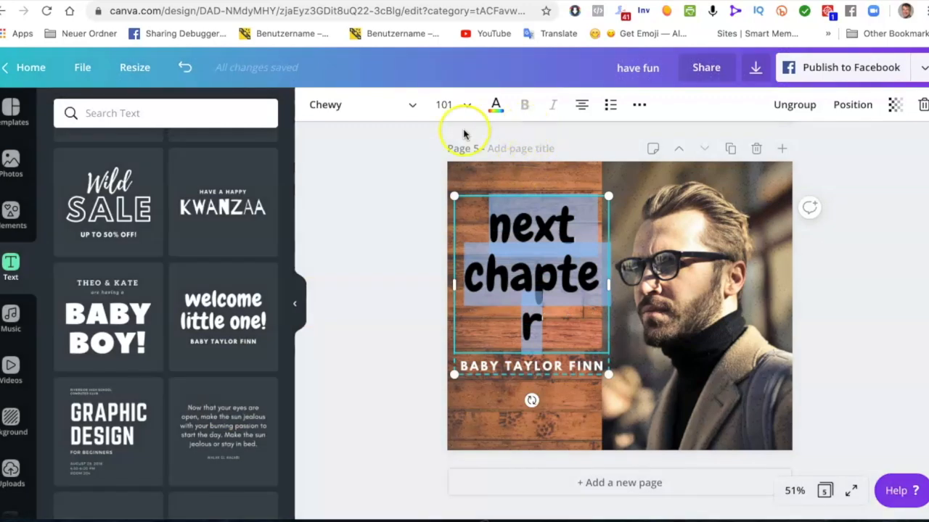
click(468, 107)
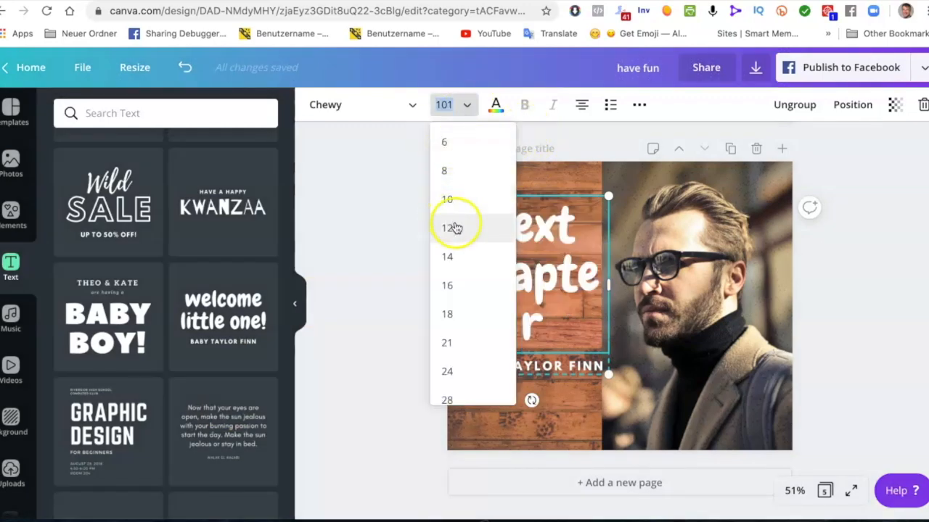
click(447, 285)
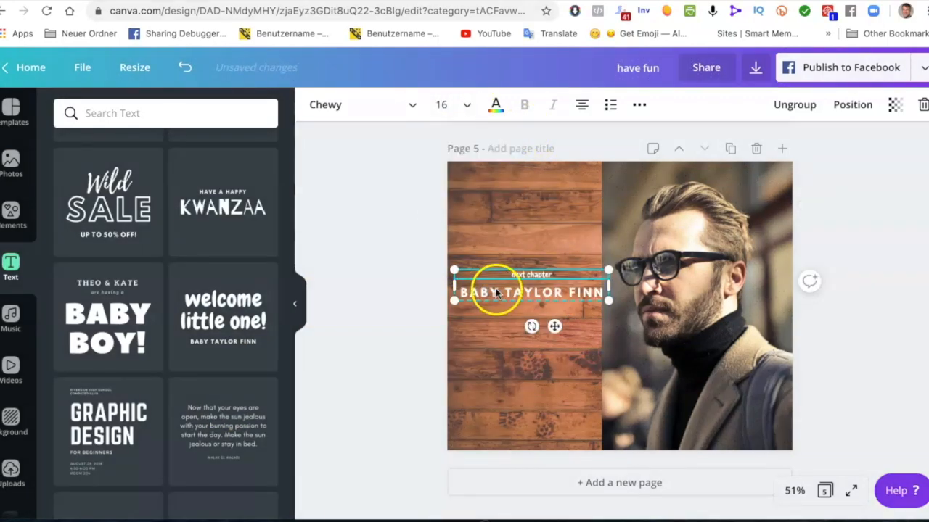
click(469, 104)
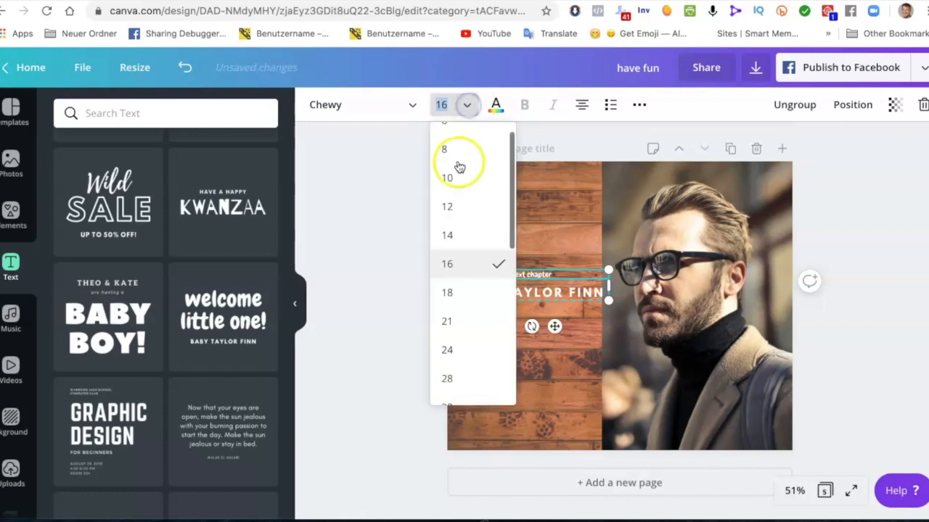
scroll(452, 370, down, 1)
scroll(452, 373, down, 3)
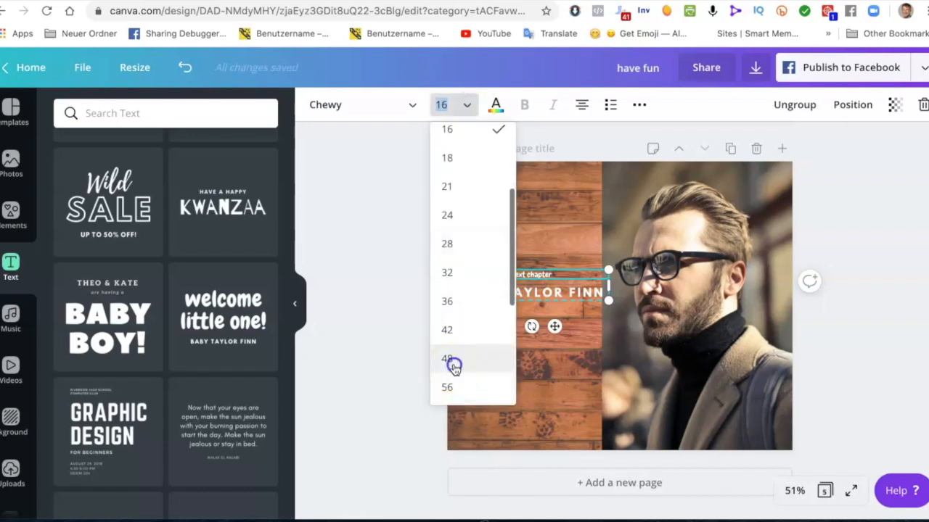
click(453, 366)
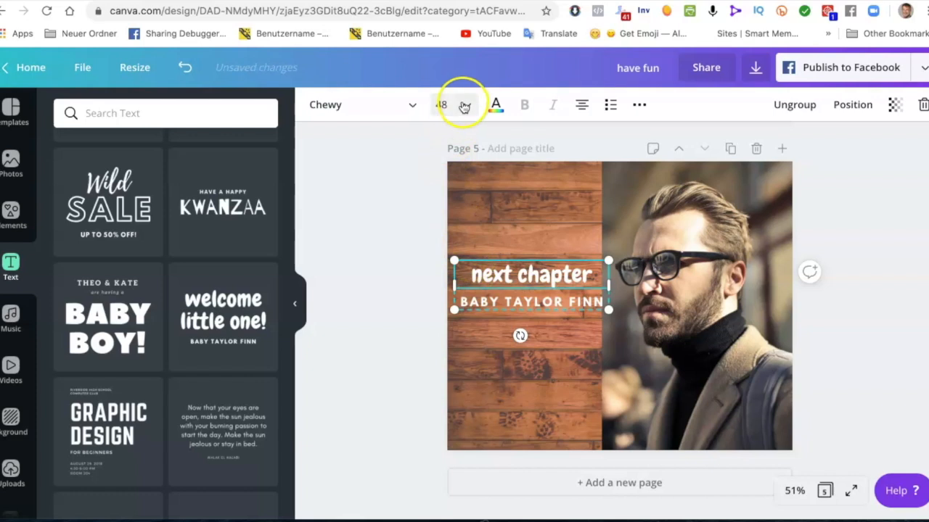
click(464, 104)
click(448, 351)
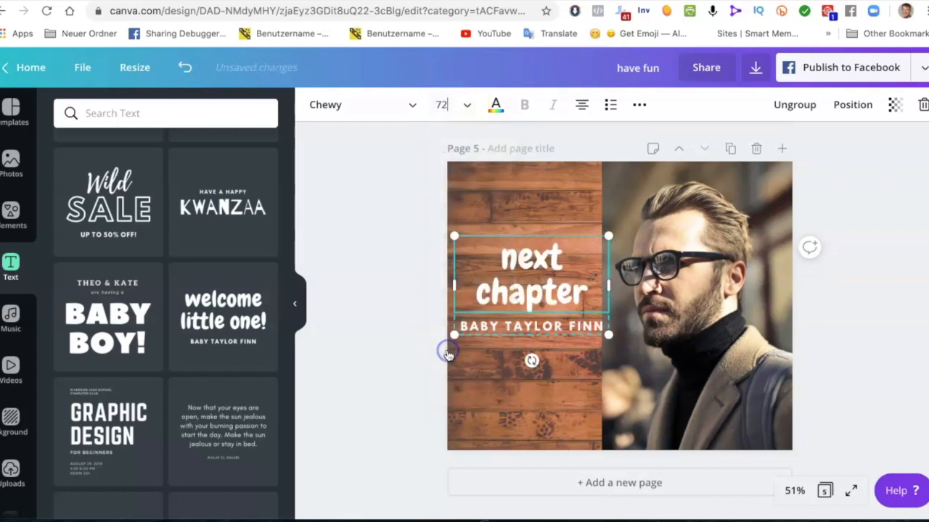
Search the elements for "button" and place the red rounded button centred below the text on the wooden planks
click(580, 334)
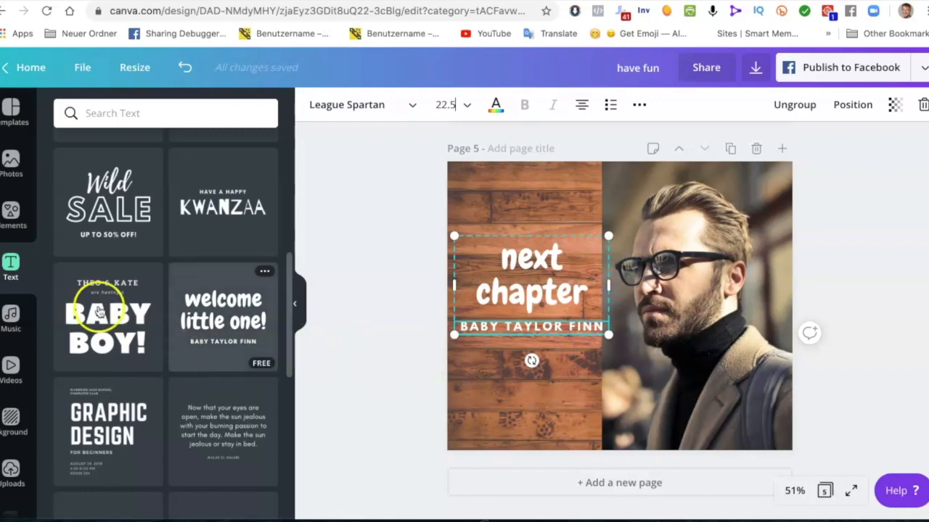
click(11, 210)
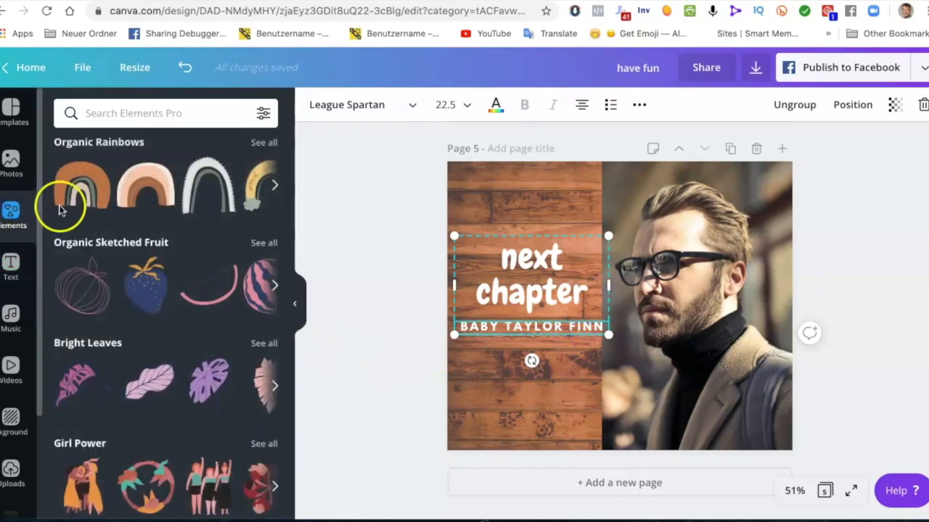
scroll(169, 338, down, 2)
scroll(169, 336, up, 10)
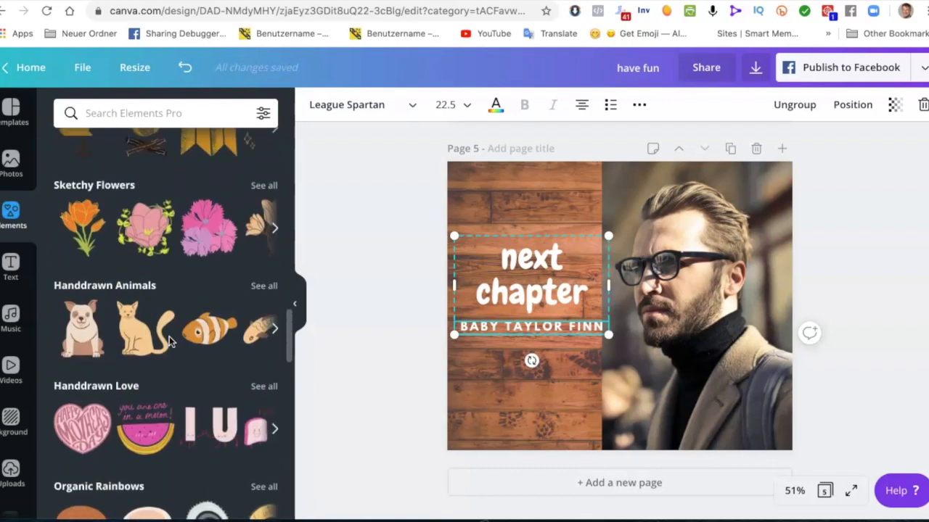
click(148, 114)
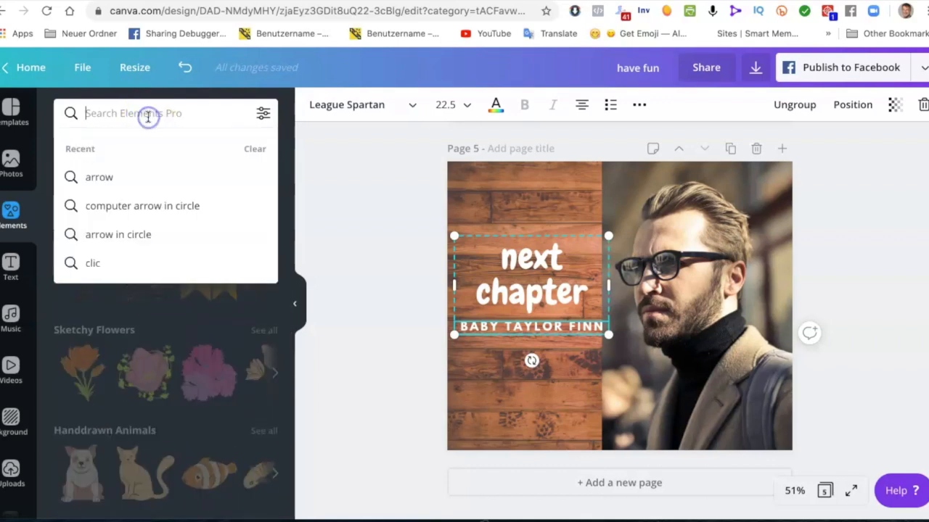
text(button)
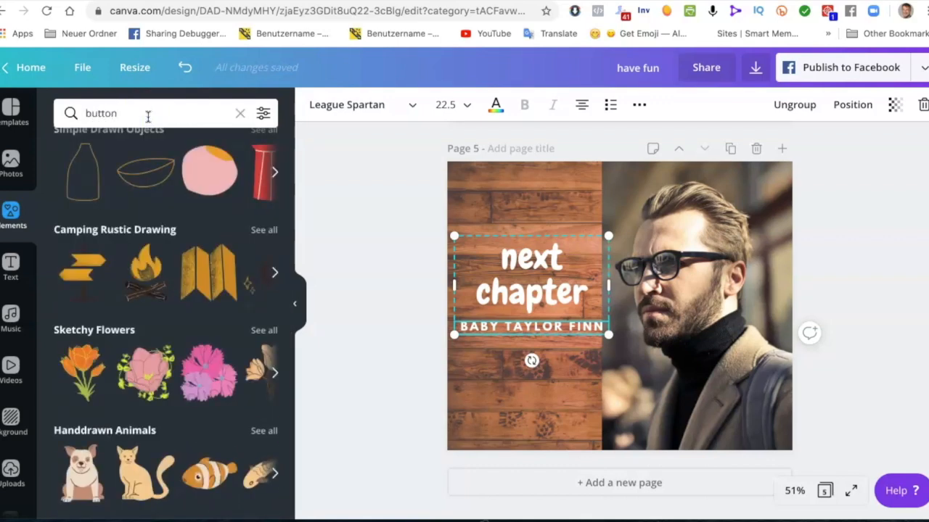
key(Return)
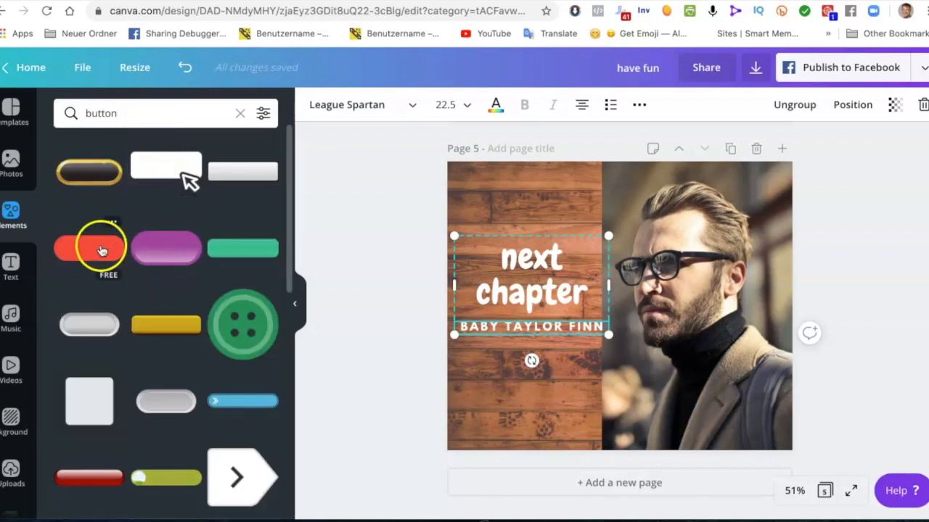
drag(274, 271, 513, 404)
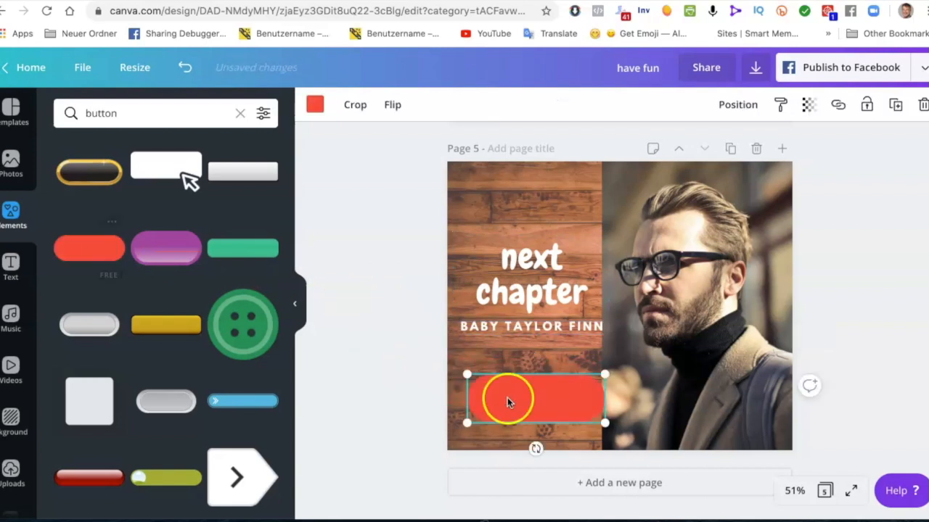
drag(503, 387, 493, 388)
Browse the remaining button graphics in the search results
scroll(207, 332, down, 5)
scroll(207, 332, down, 4)
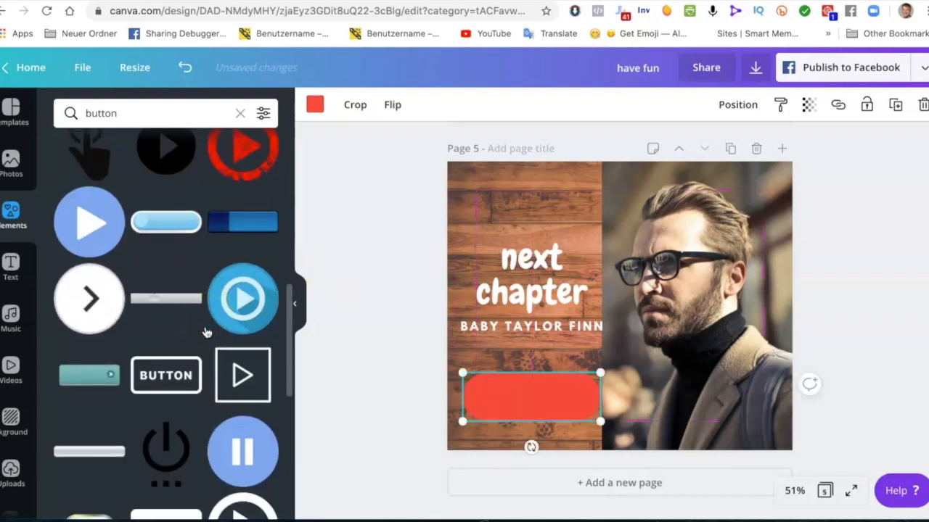
scroll(207, 332, down, 7)
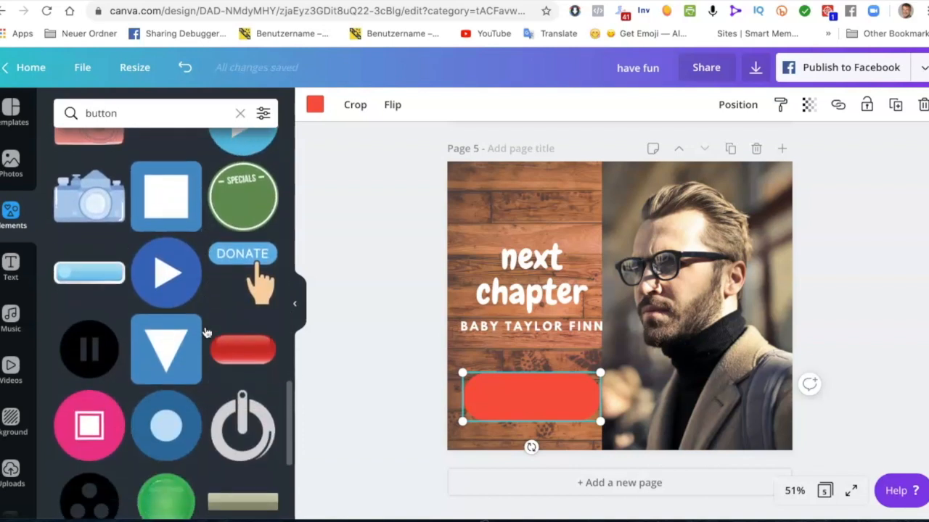
scroll(207, 333, down, 1)
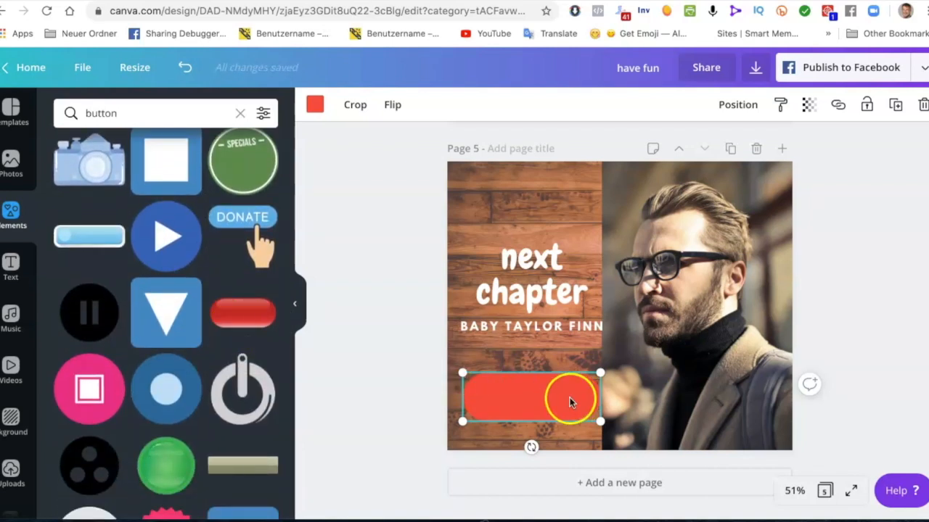
click(532, 321)
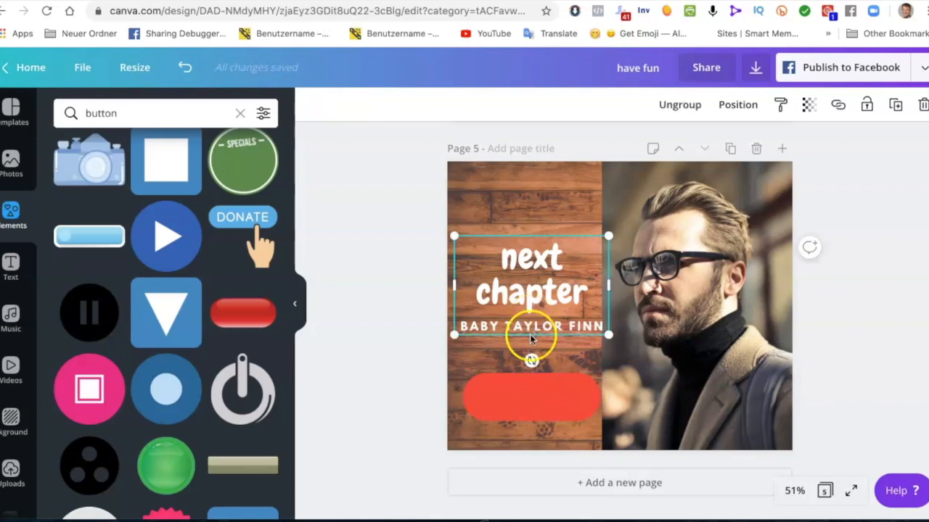
click(526, 409)
double_click(526, 409)
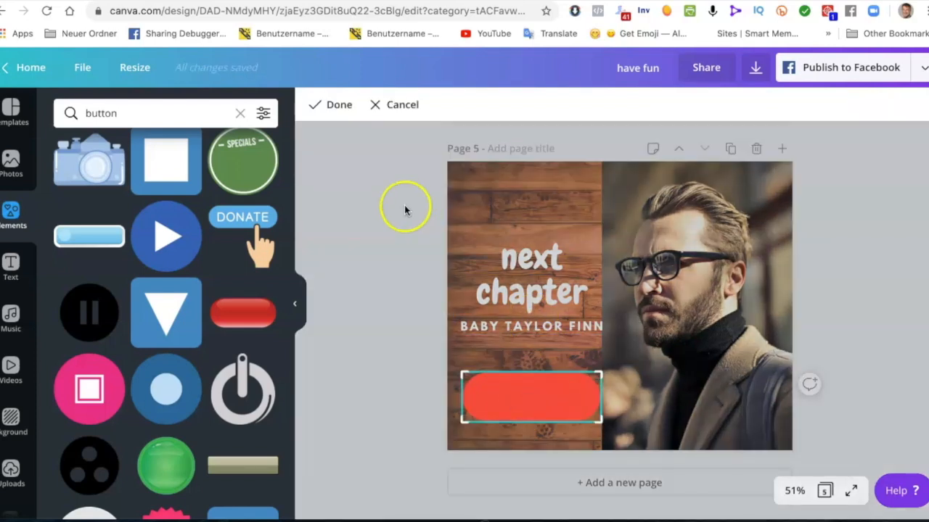
Add the "DAZZLE" font combination to page 5 and delete its "eau de parfum" line
click(10, 265)
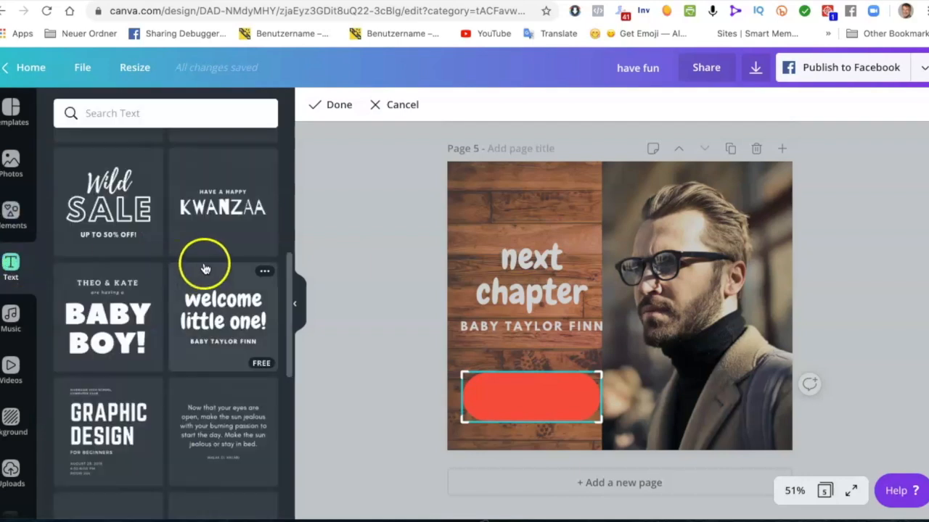
scroll(116, 396, down, 3)
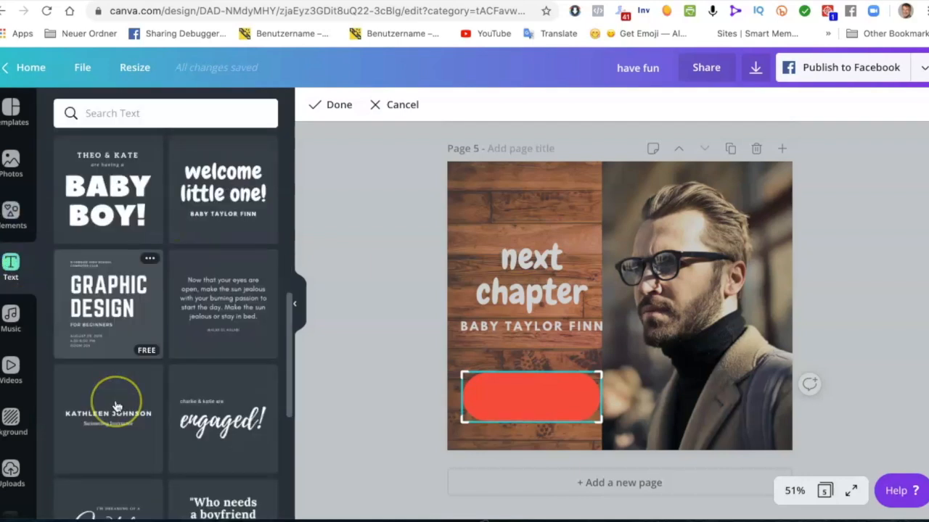
scroll(138, 399, up, 5)
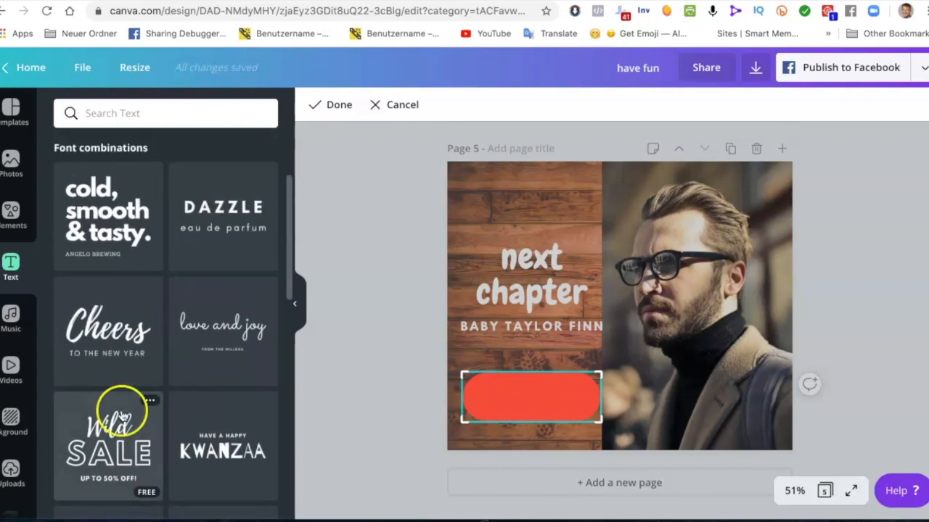
click(224, 210)
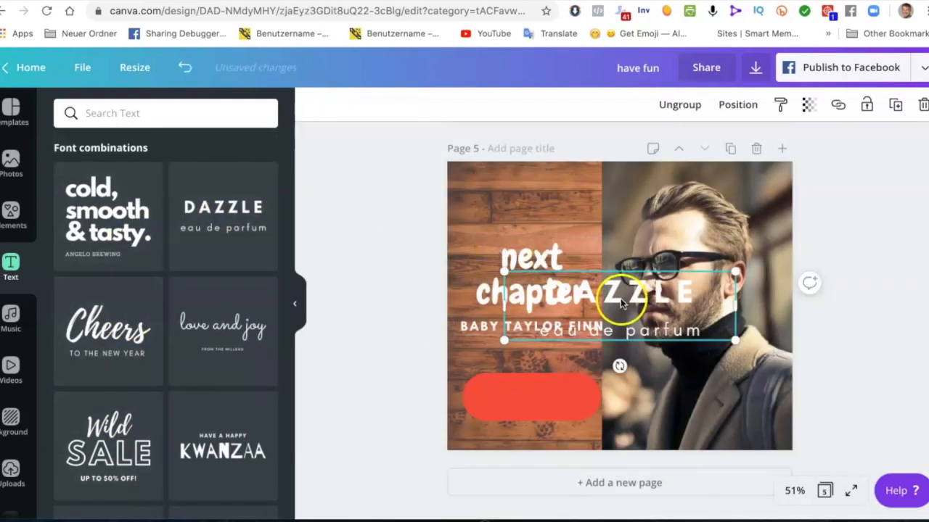
click(675, 333)
key(Delete)
Move the "DAZZLE" text onto the red button and narrow its text box to the button's width
click(682, 293)
drag(667, 298, 589, 406)
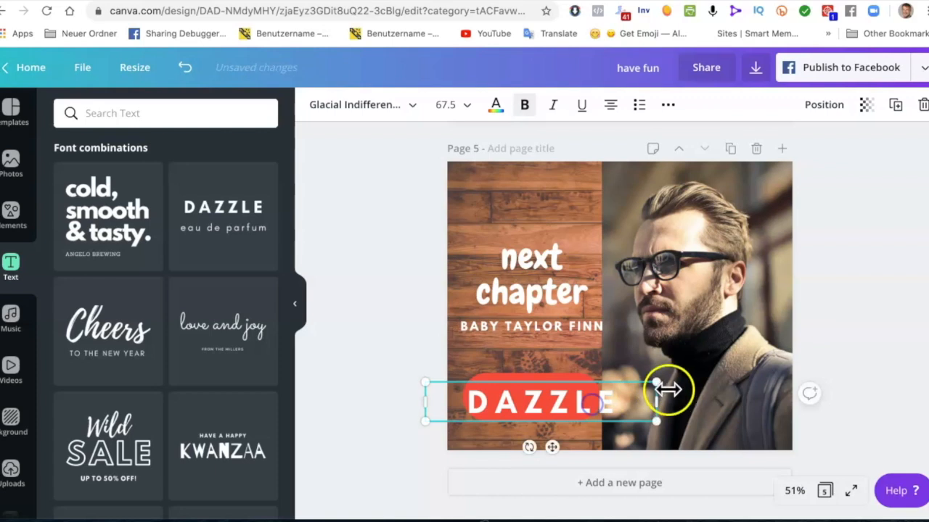
drag(656, 402, 596, 399)
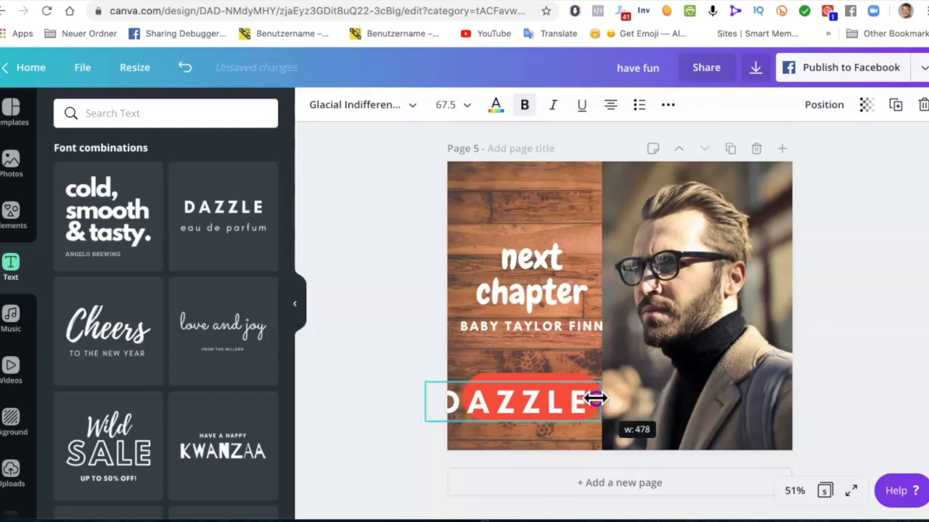
drag(431, 401, 462, 403)
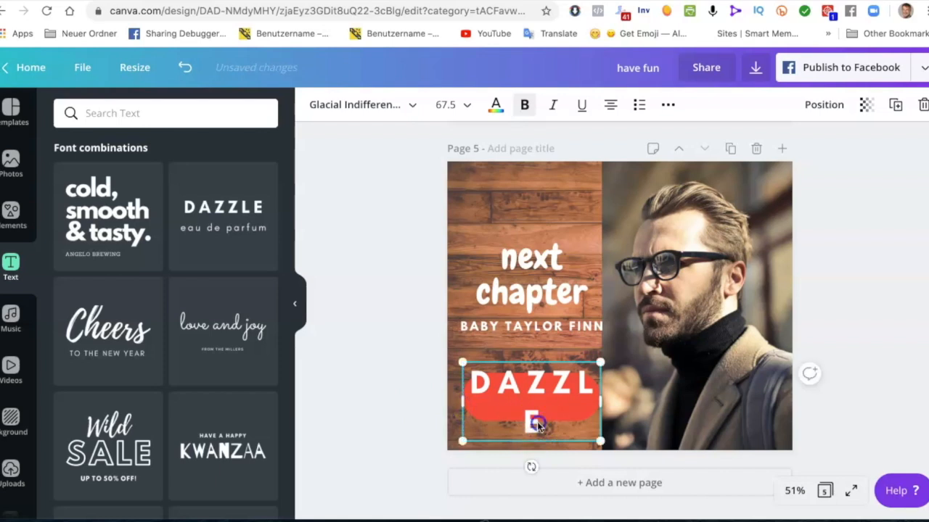
Try font size 16 on the "DAZZLE" text and settle on 28
double_click(533, 424)
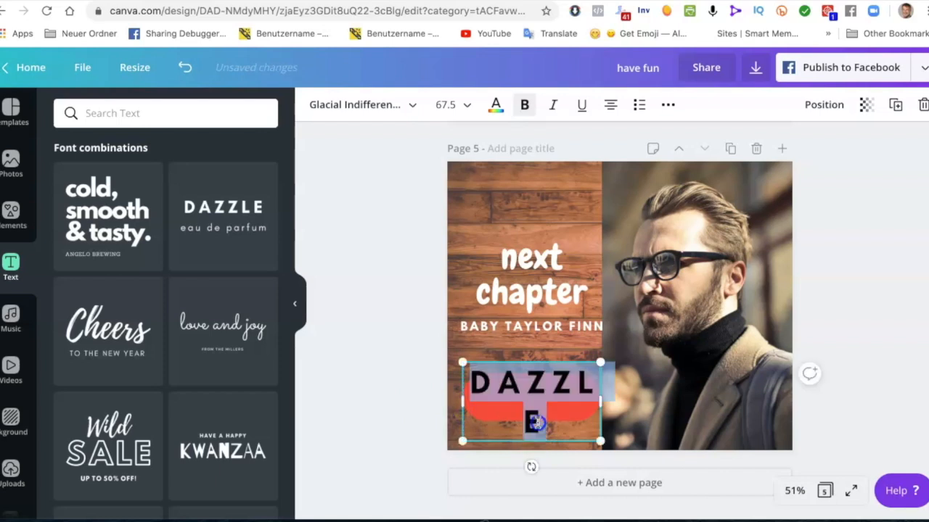
click(464, 106)
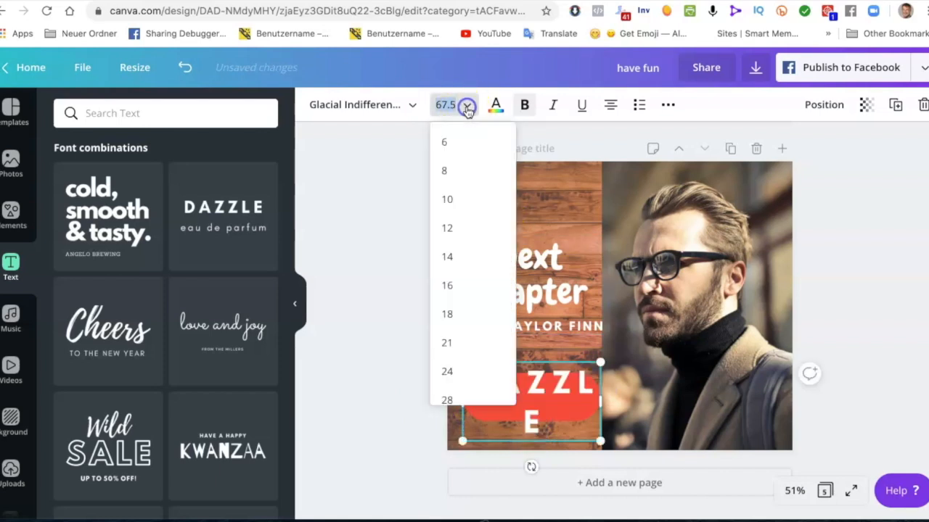
click(447, 285)
click(465, 106)
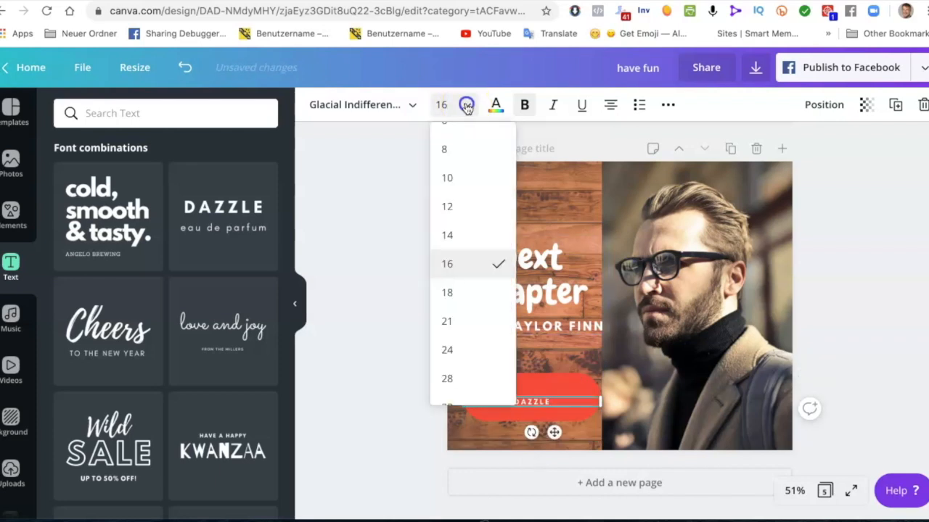
click(460, 380)
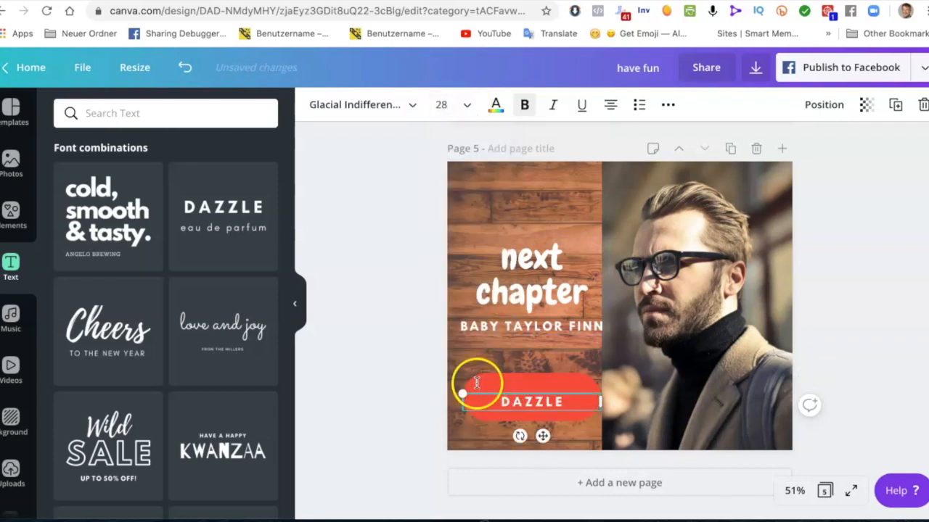
Replace the "DAZZLE" text on the red button with "CLIC HERE TO REGISTER"
double_click(563, 406)
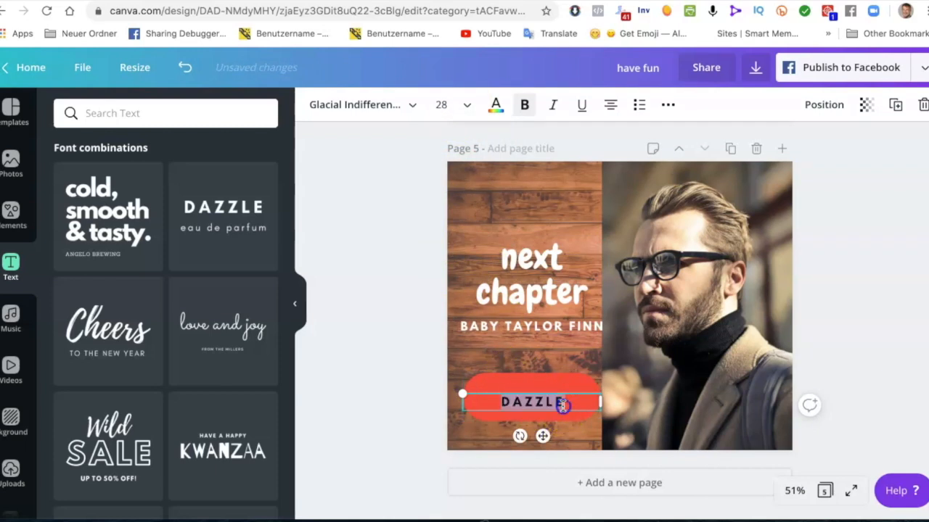
text(CLI)
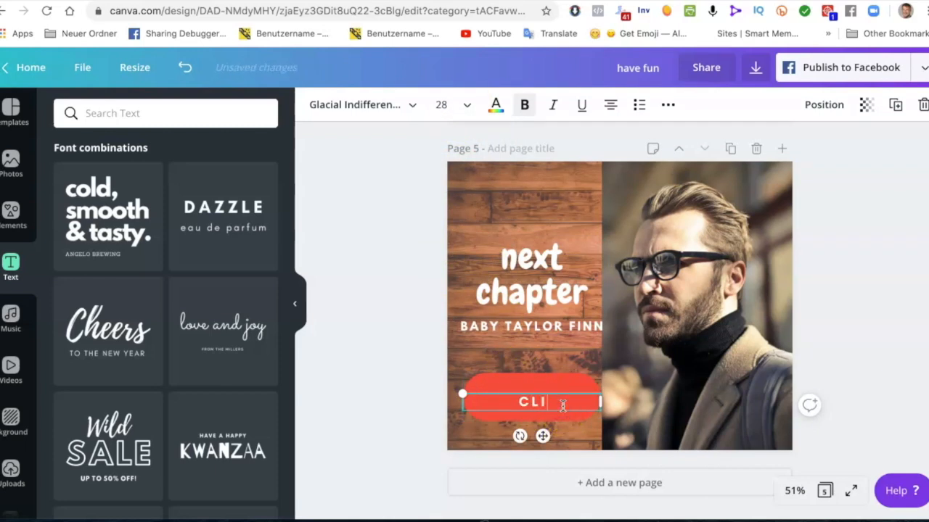
text(C HERE)
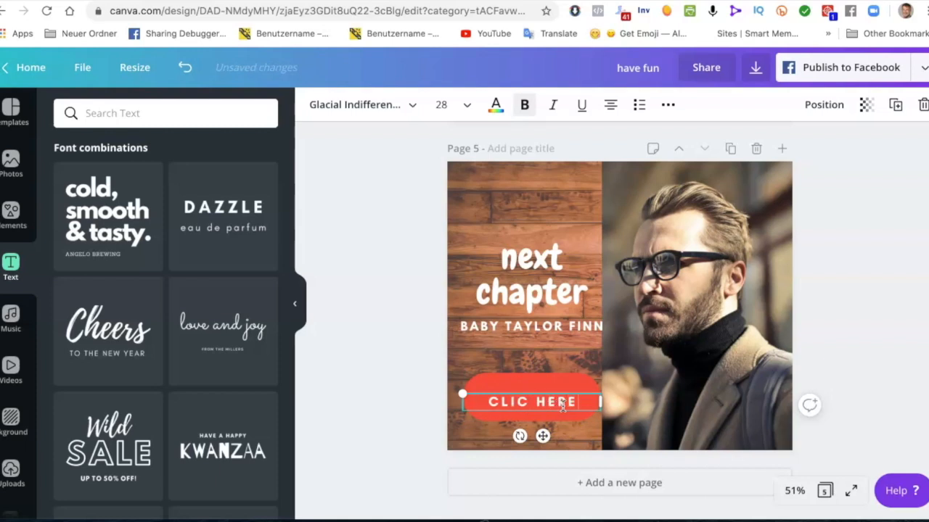
text( TO REGISTER)
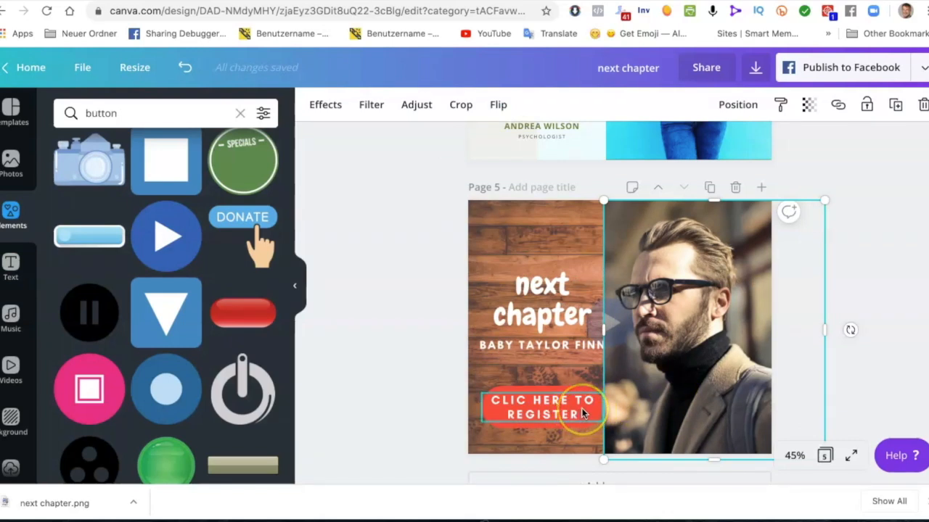
click(573, 319)
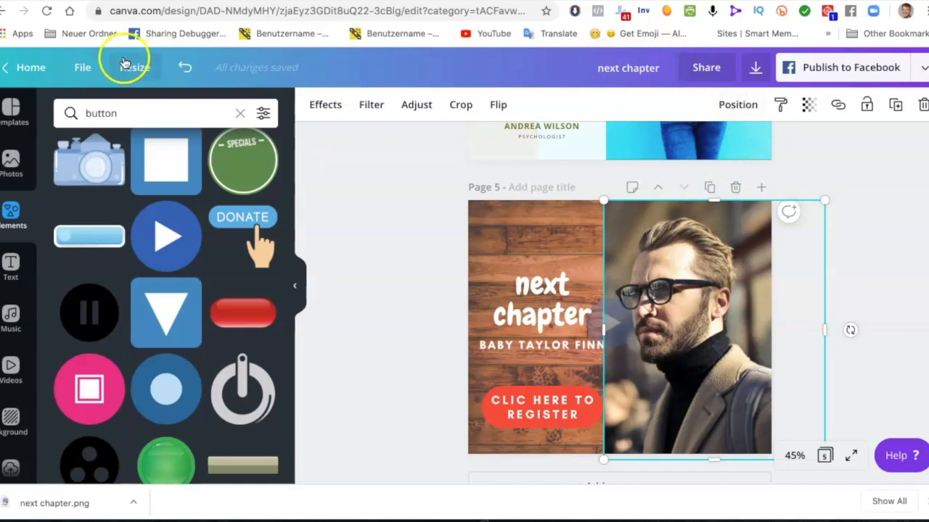
click(83, 67)
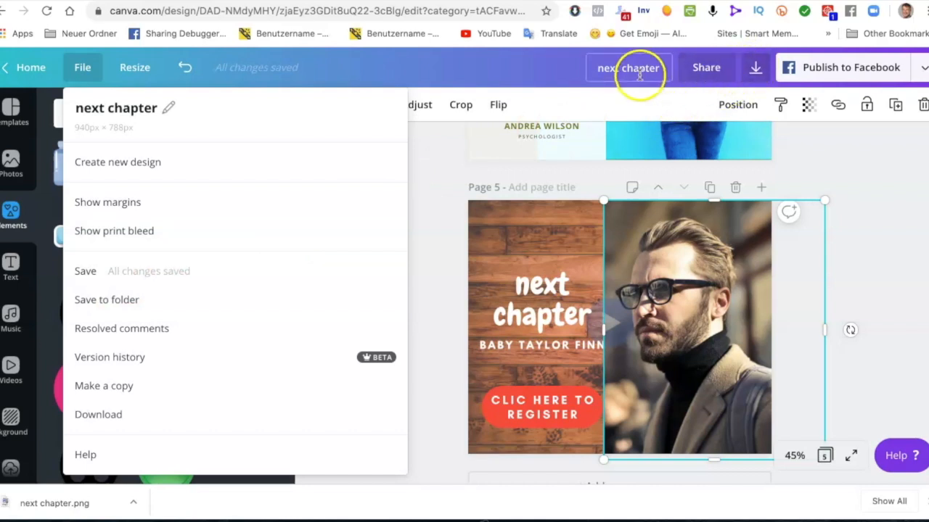
Open the download settings and restrict the PNG download to Page 5 only
click(755, 72)
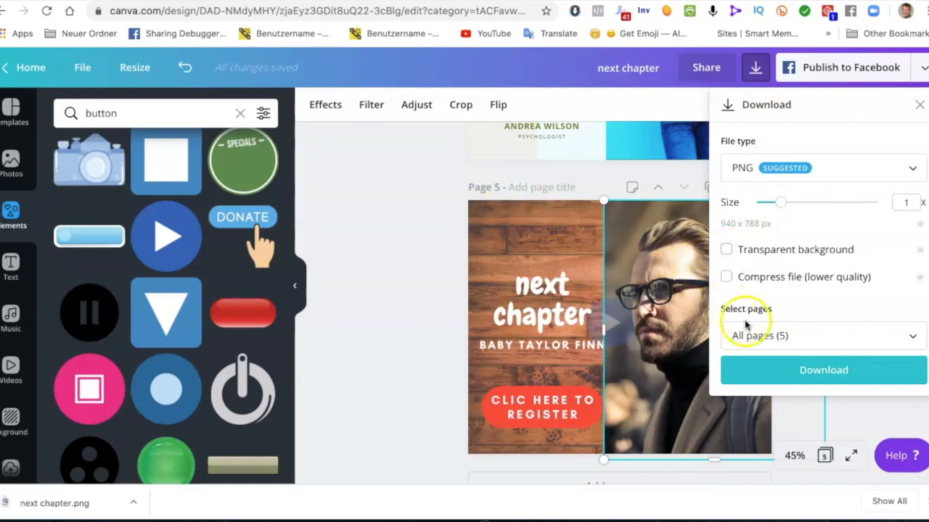
click(758, 337)
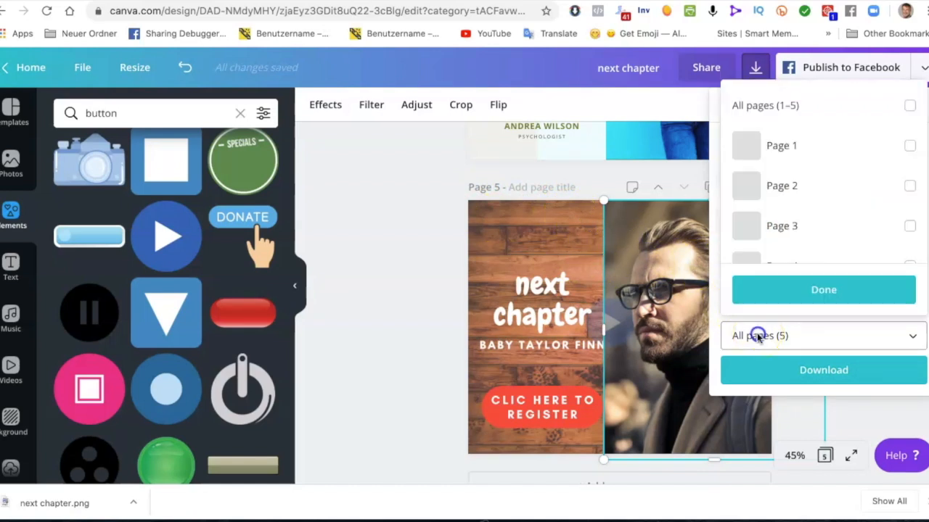
scroll(886, 231, down, 2)
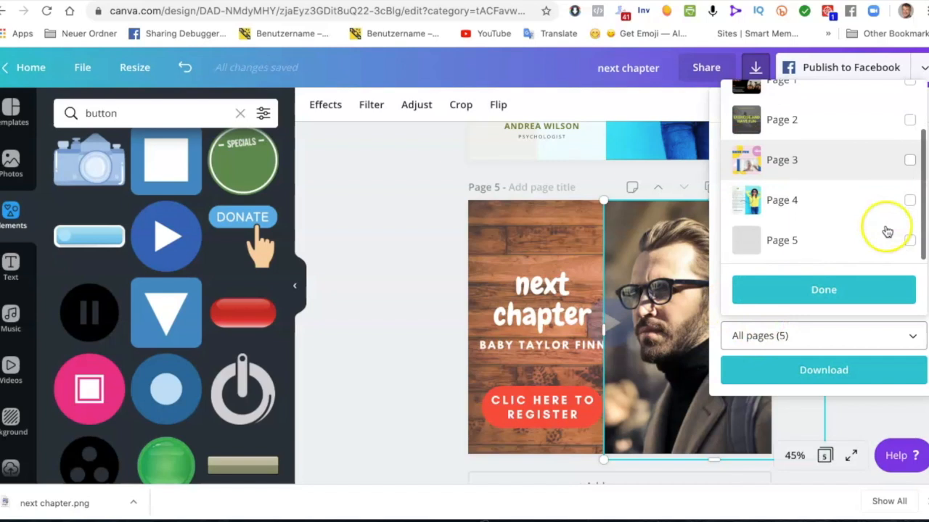
click(910, 239)
click(828, 296)
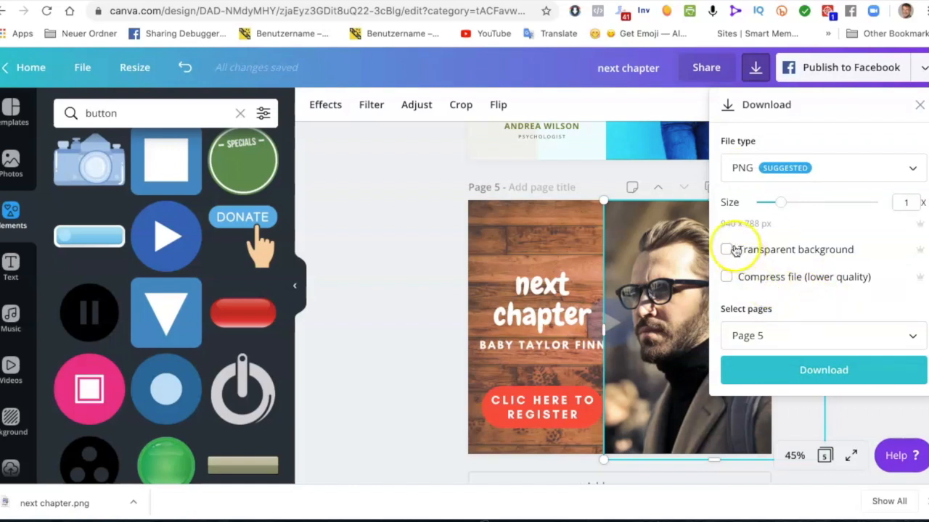
Turn on file compression (lower quality) for the PNG download, leaving the background non-transparent
click(768, 206)
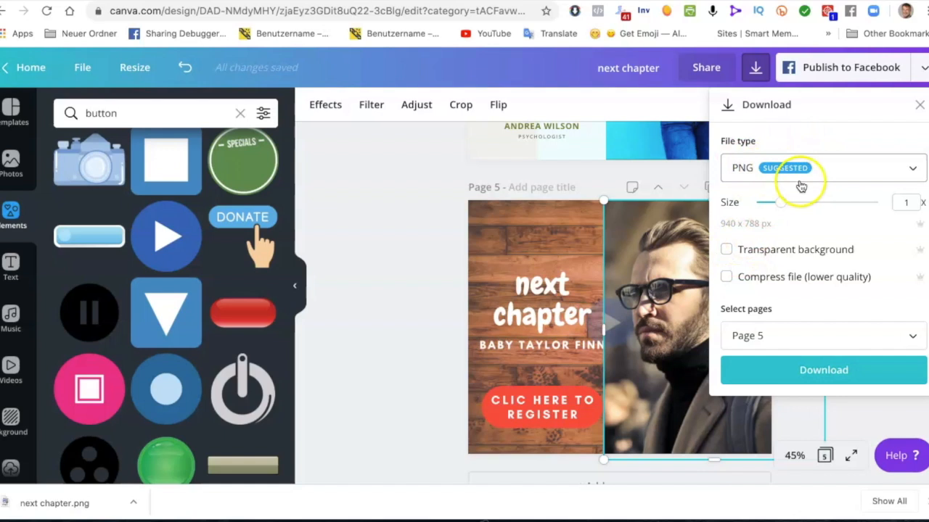
click(727, 254)
click(727, 278)
click(779, 348)
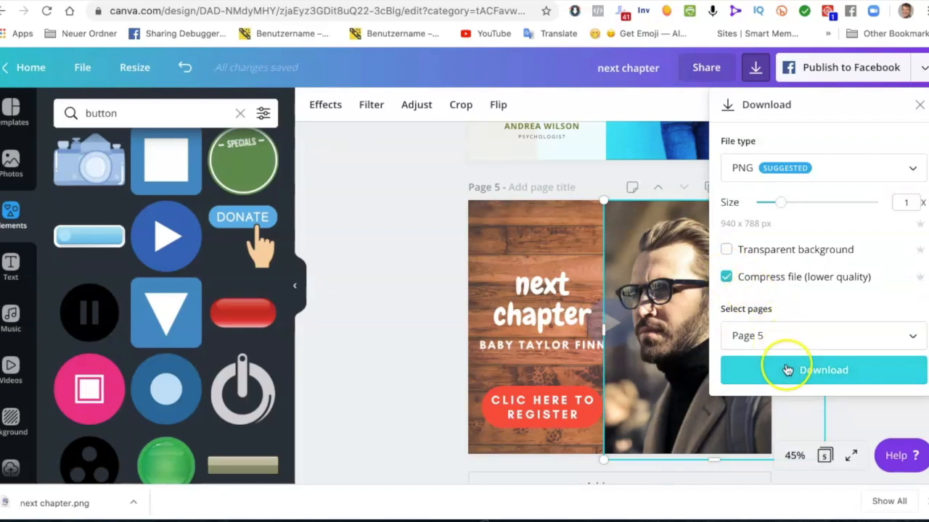
Download page 5 as a compressed PNG and dismiss the publishing confirmation
click(787, 370)
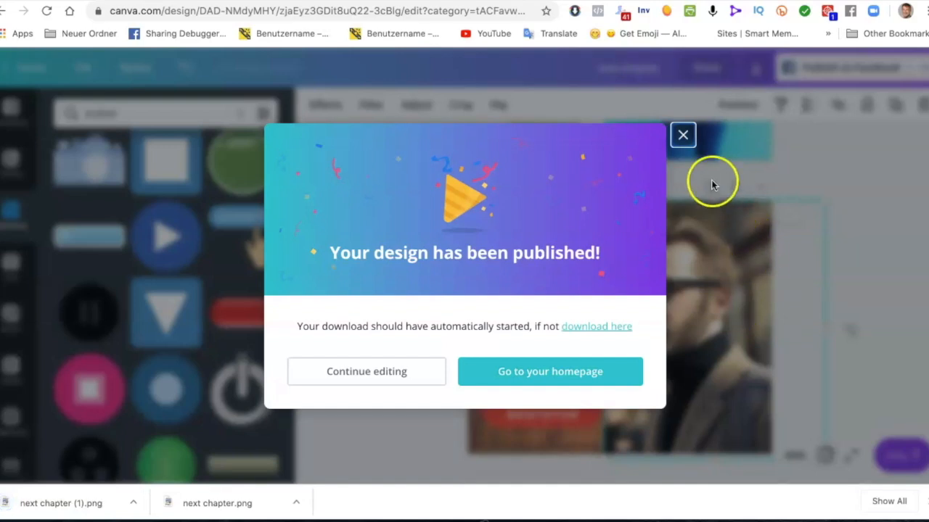
click(683, 136)
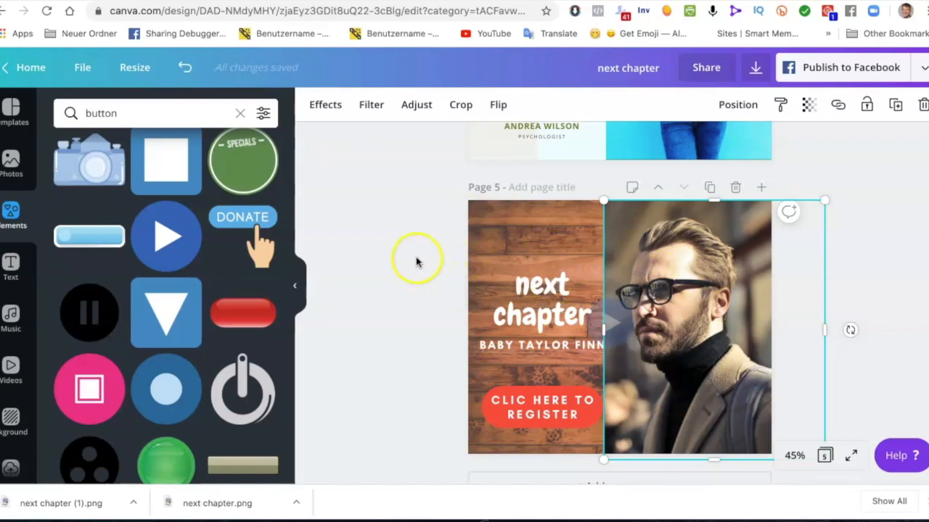
Return to the home page, search for "thumbnail" and open the YouTube Thumbnail templates
click(29, 67)
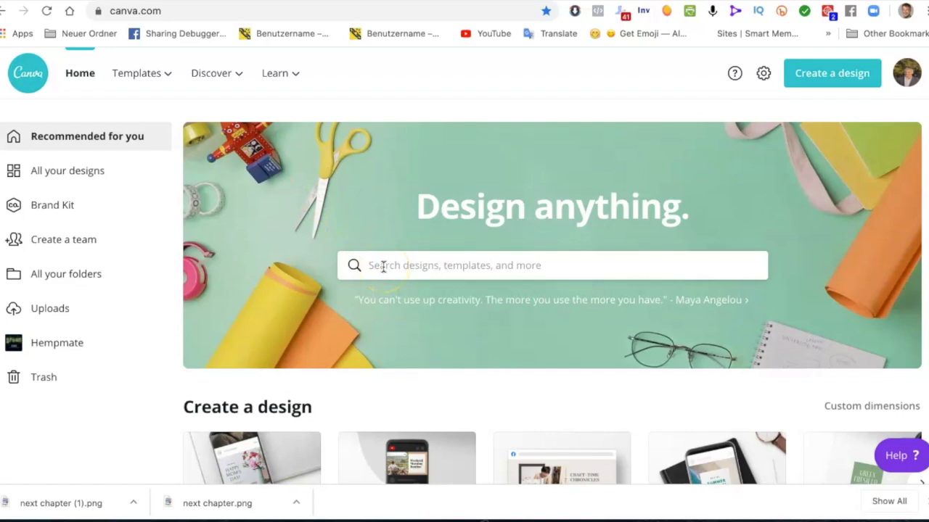
text(thumbna)
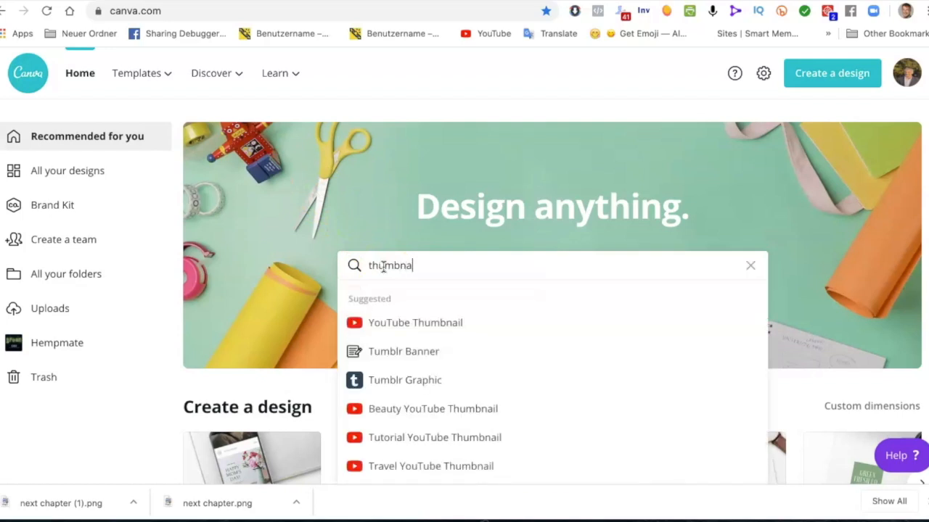
text(il)
click(388, 327)
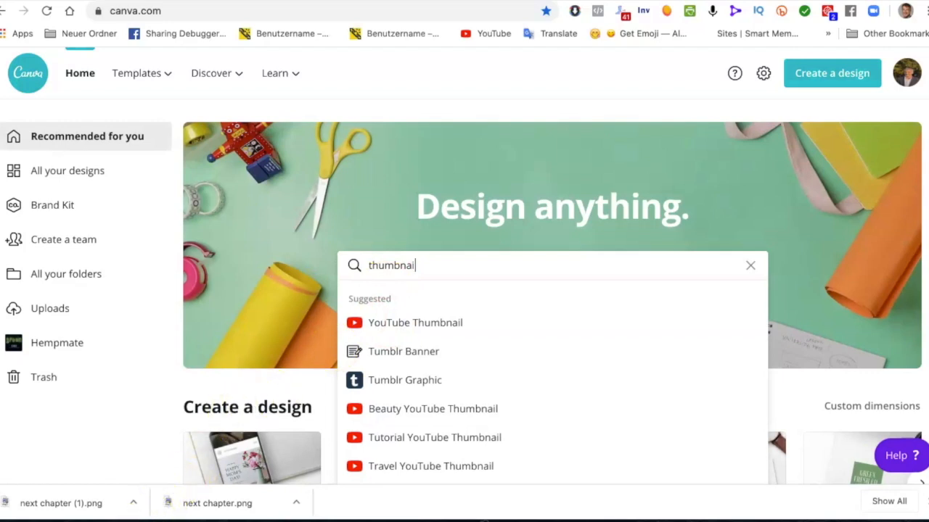
click(421, 326)
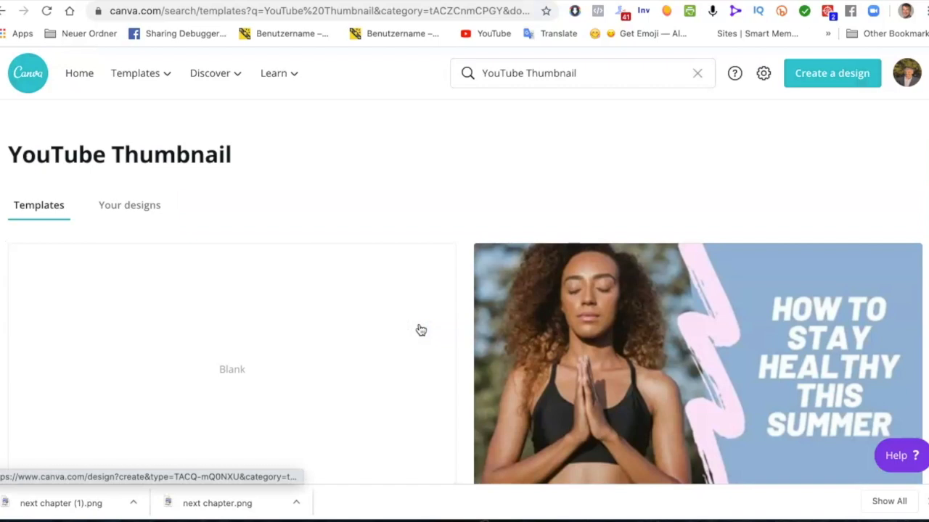
Create a new design from the "Gamer Strategies" YouTube Thumbnail template
click(336, 352)
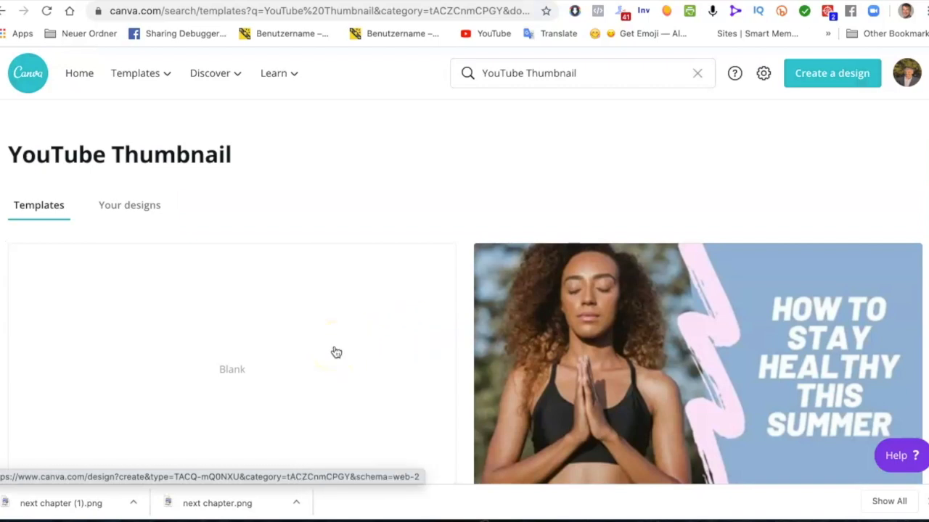
scroll(336, 352, down, 5)
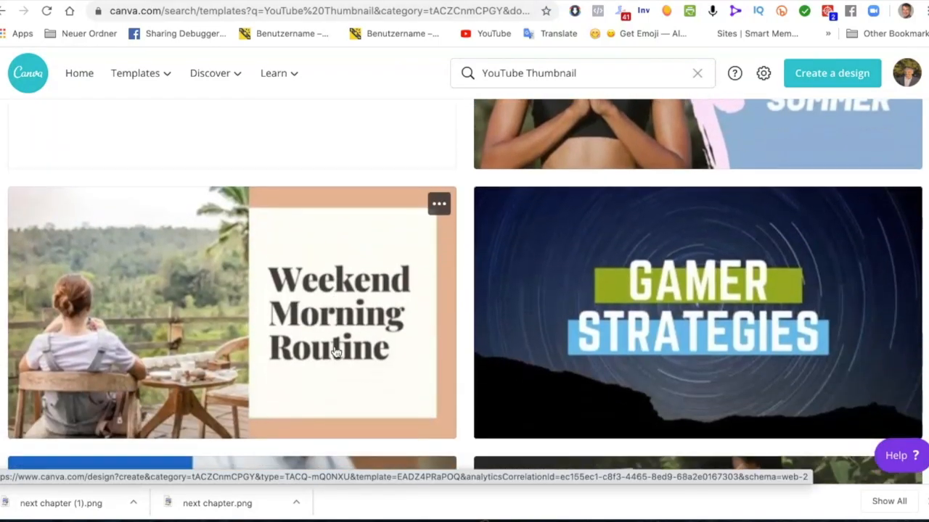
click(345, 346)
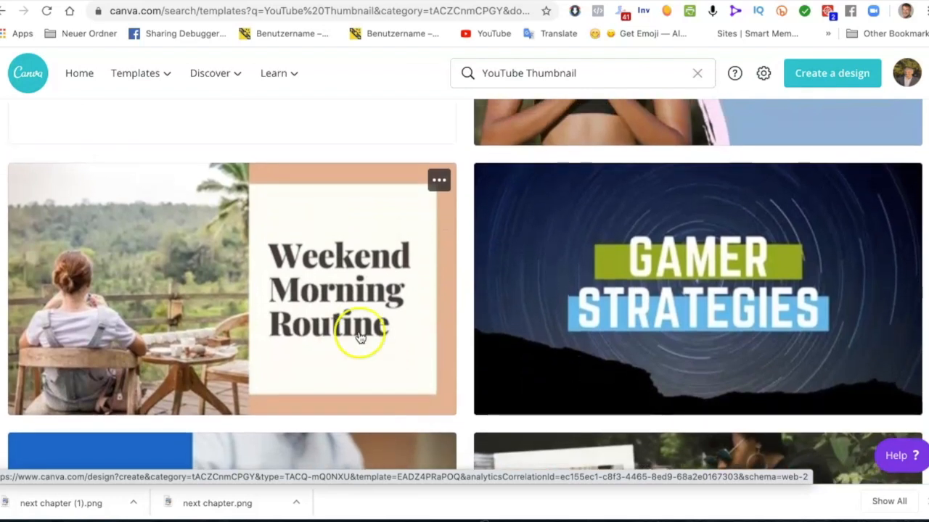
click(676, 239)
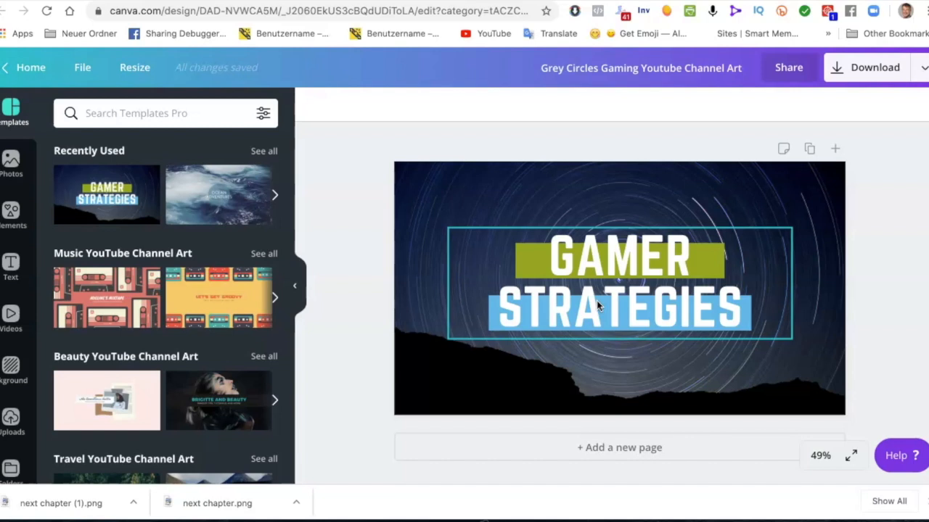
Replace the "Gamer Strategies" layout with the blue van template "The Kanegi Brothers"
click(529, 312)
click(568, 254)
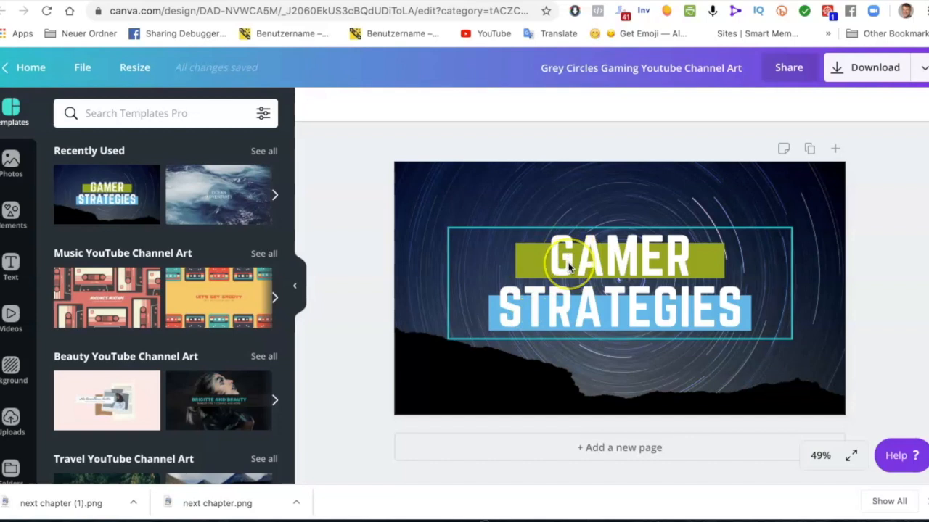
click(442, 259)
scroll(193, 312, down, 5)
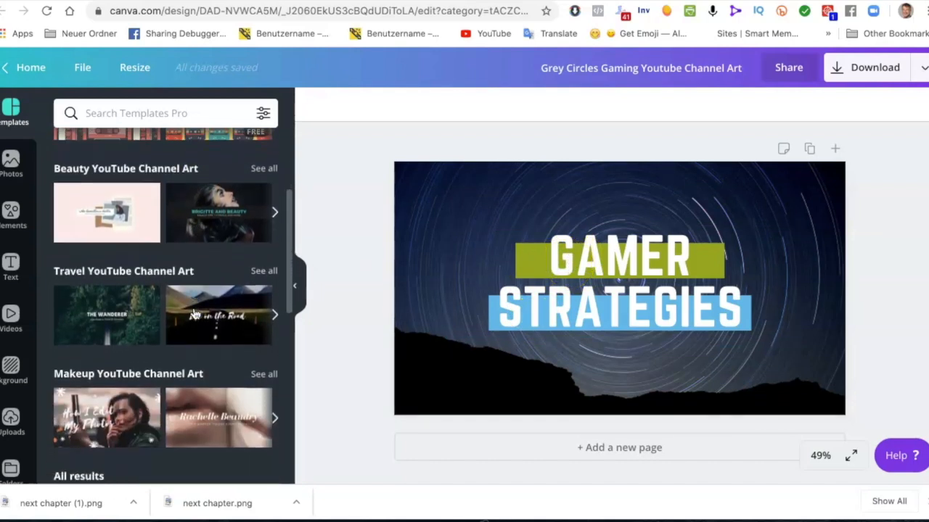
scroll(193, 314, down, 5)
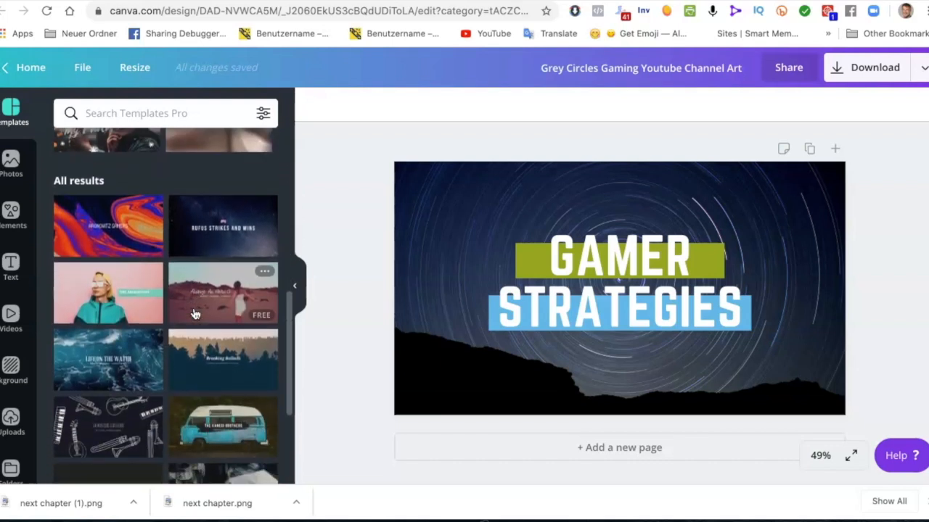
scroll(195, 313, down, 3)
click(203, 284)
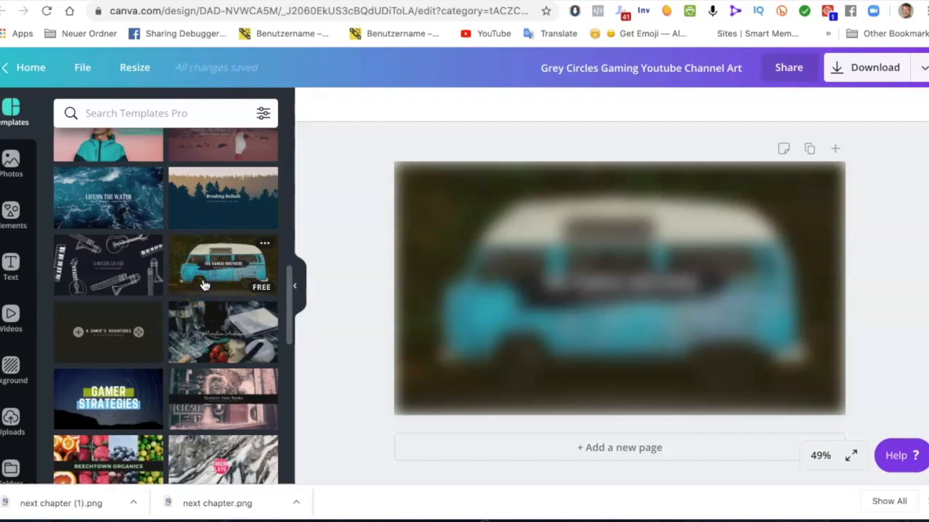
click(356, 340)
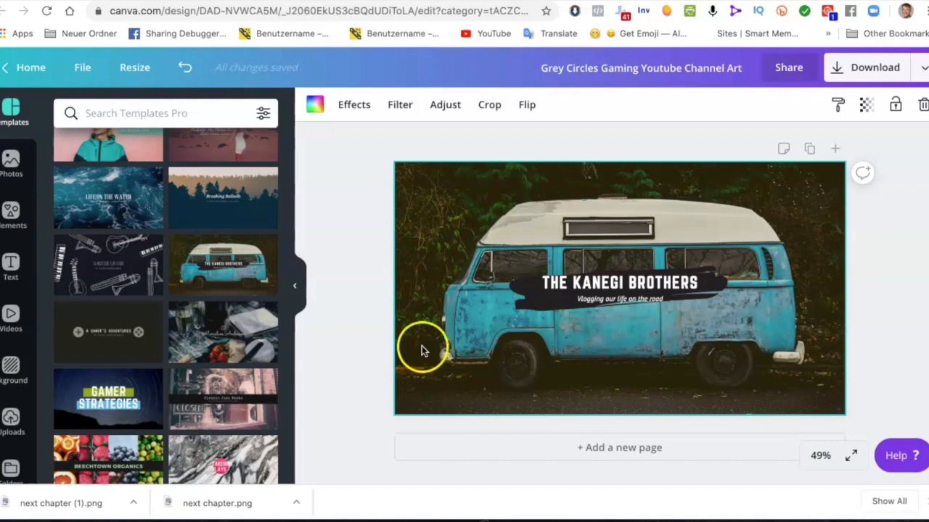
Browse the other YouTube channel art templates available for this design
scroll(256, 410, down, 3)
scroll(259, 416, down, 4)
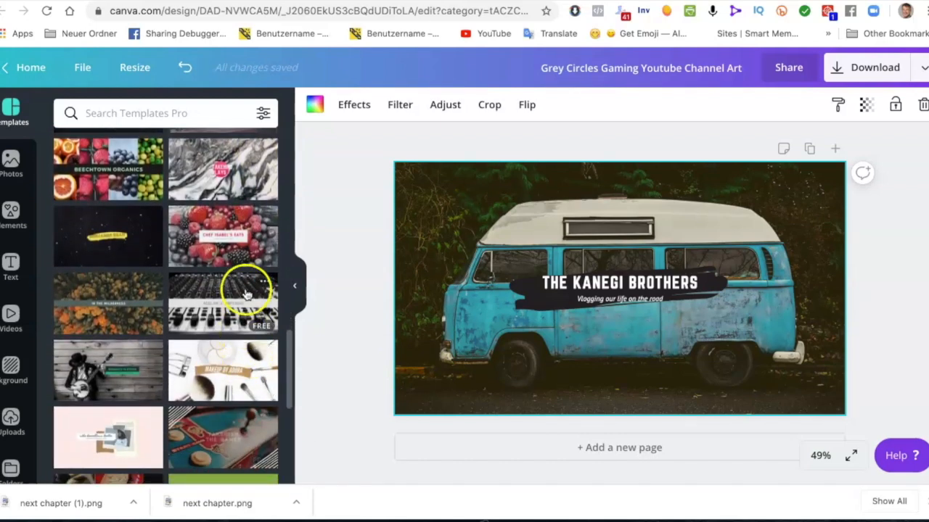
scroll(217, 417, down, 1)
scroll(217, 417, down, 6)
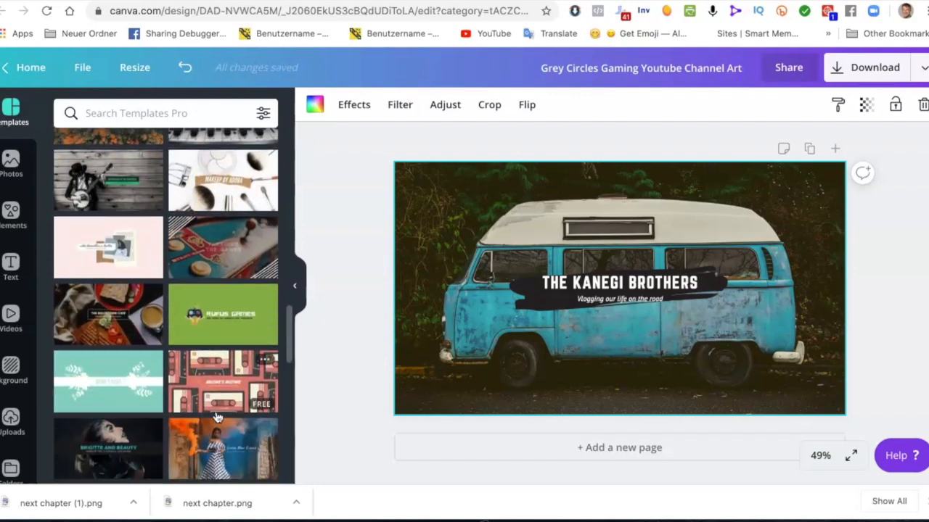
scroll(216, 418, down, 4)
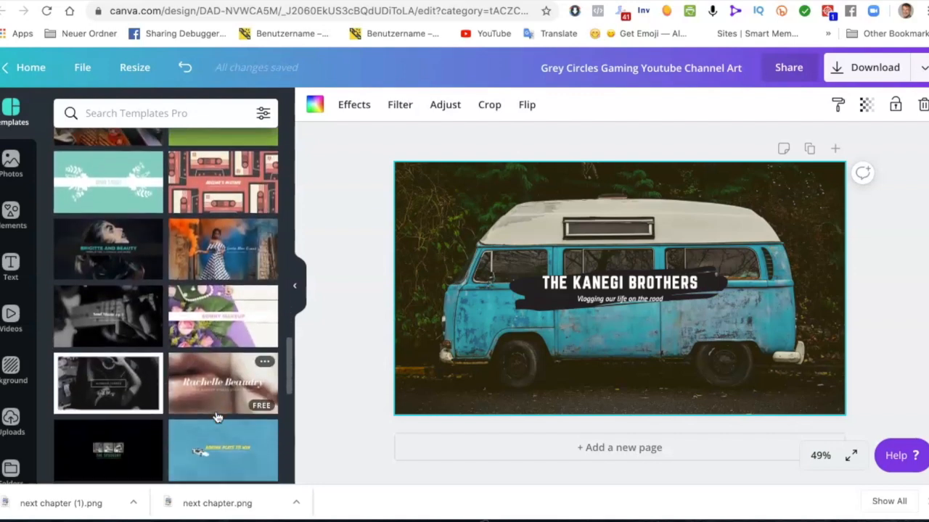
scroll(216, 415, down, 3)
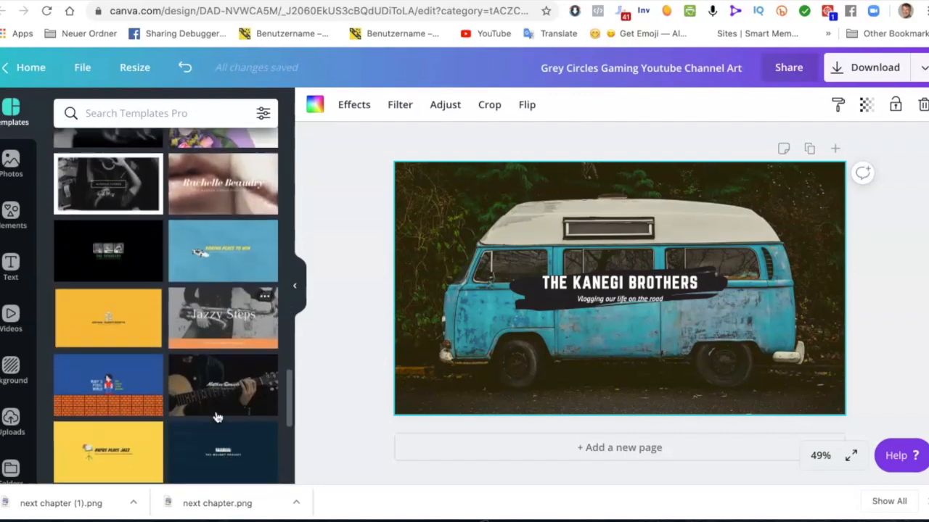
click(215, 364)
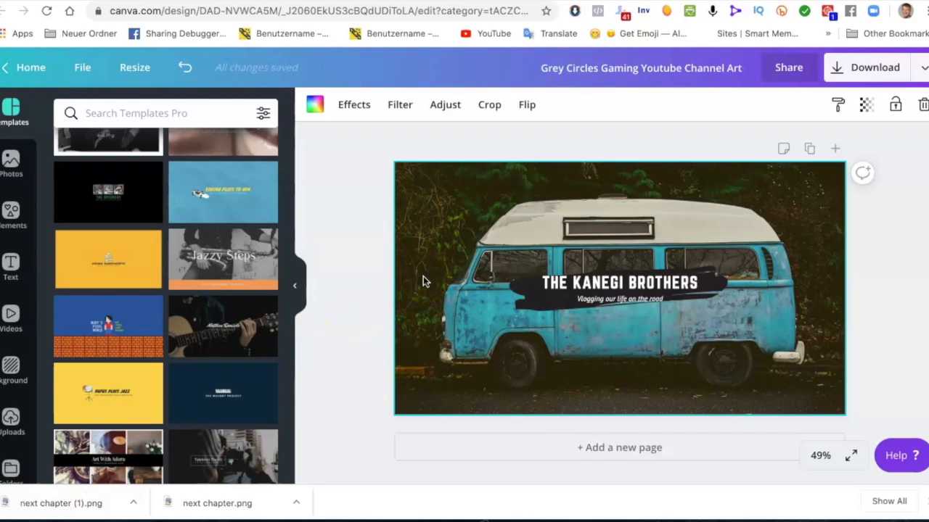
scroll(199, 331, down, 3)
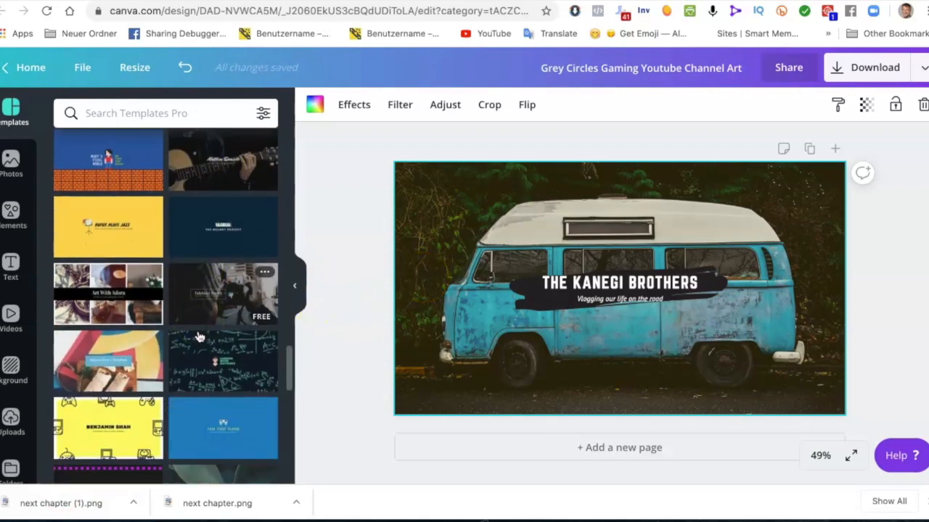
scroll(199, 336, up, 5)
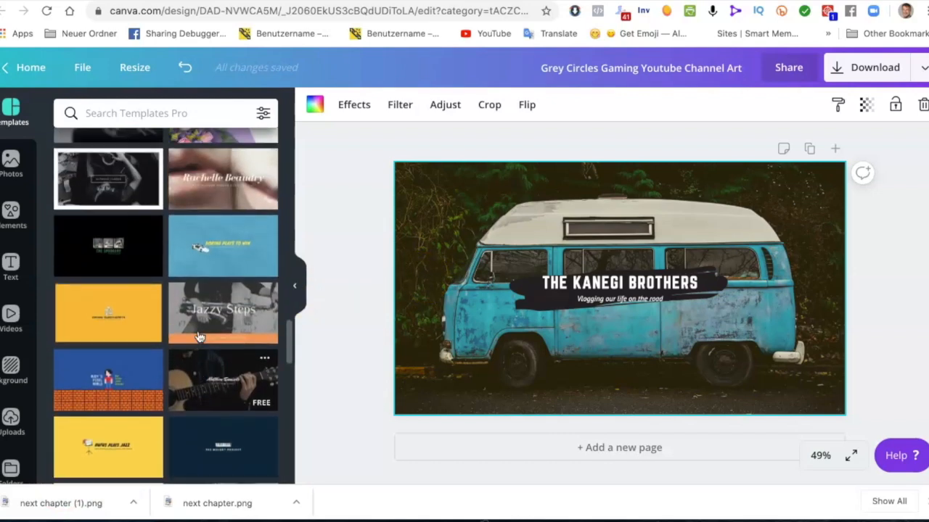
scroll(199, 337, up, 5)
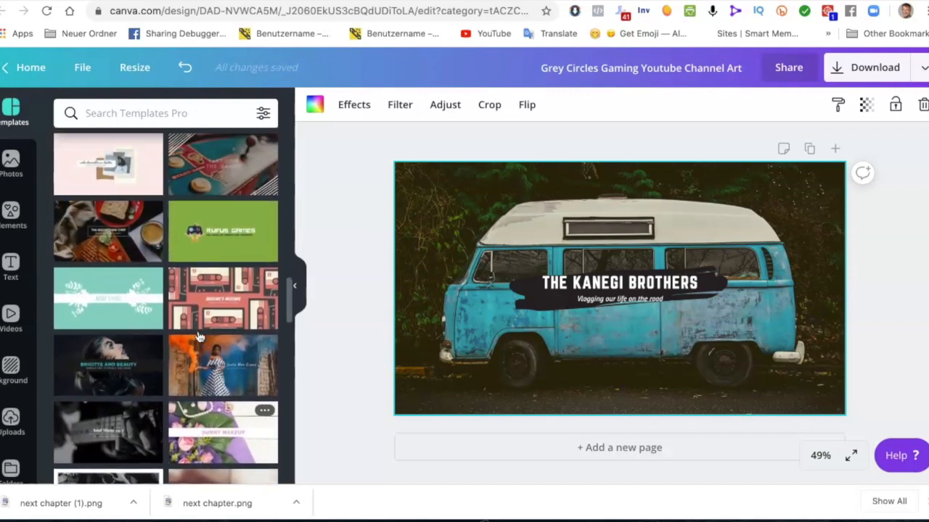
mouse_move(200, 337)
scroll(200, 337, up, 5)
scroll(199, 337, up, 6)
scroll(199, 338, up, 1)
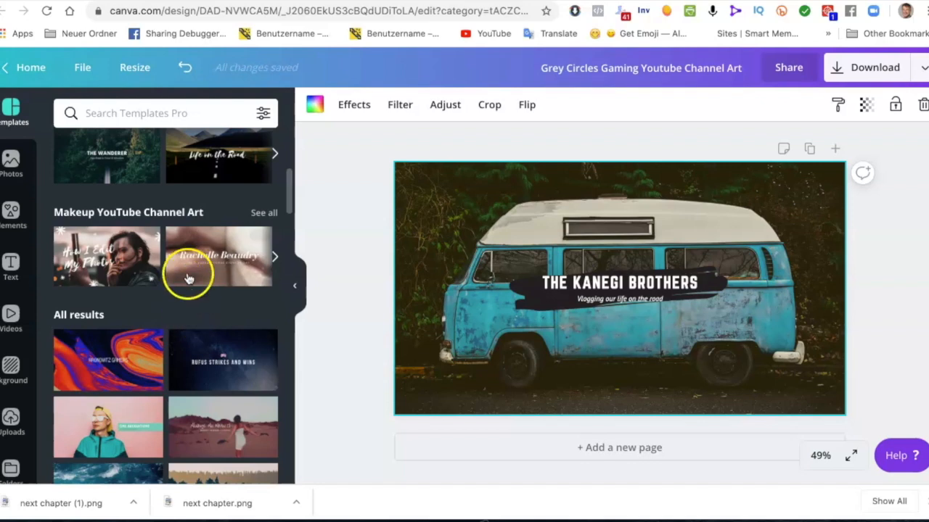
Return to the home page and look over the saved designs and the Instagram Posts templates
click(31, 75)
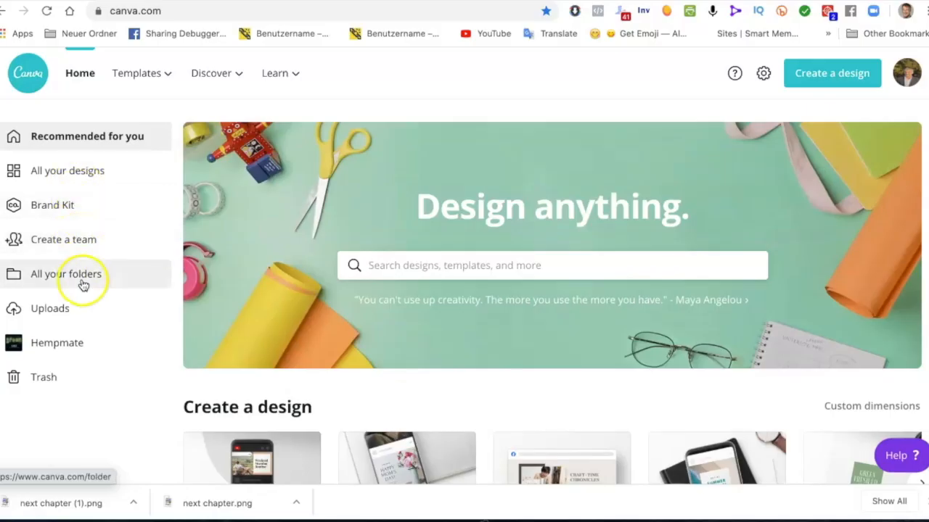
scroll(316, 381, down, 5)
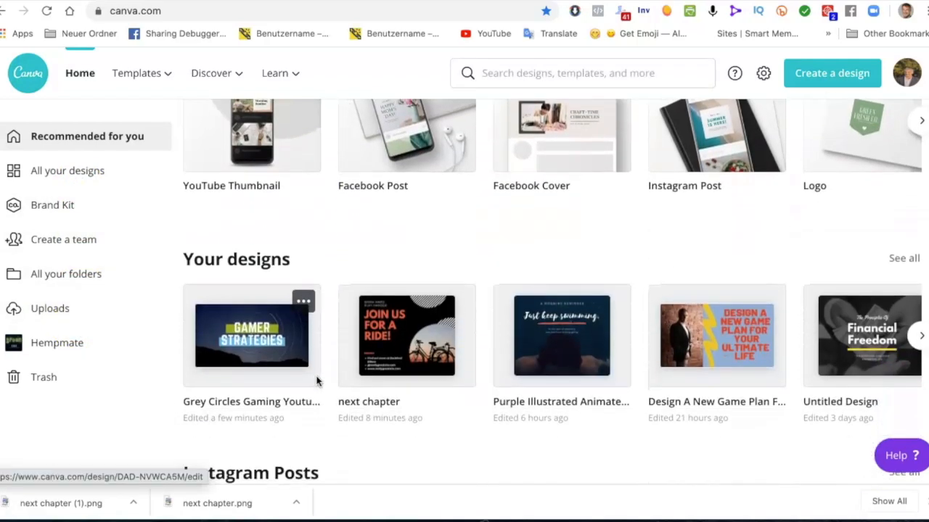
scroll(316, 380, down, 2)
scroll(316, 381, up, 1)
scroll(316, 381, down, 2)
scroll(316, 381, up, 1)
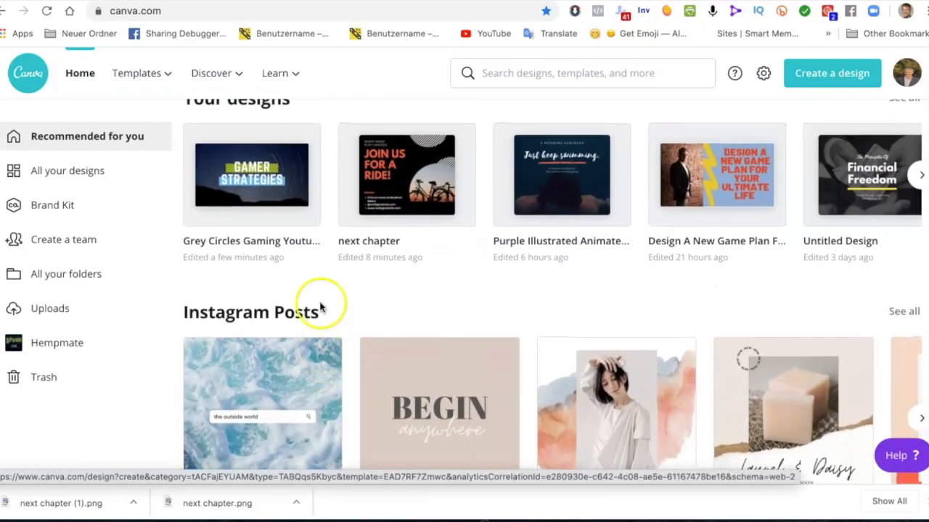
scroll(315, 276, up, 1)
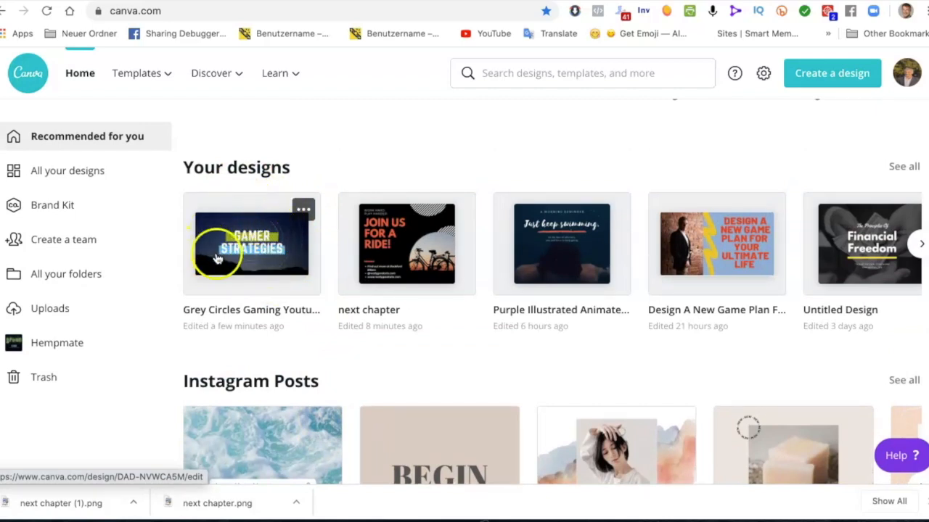
scroll(363, 359, down, 3)
scroll(361, 359, down, 1)
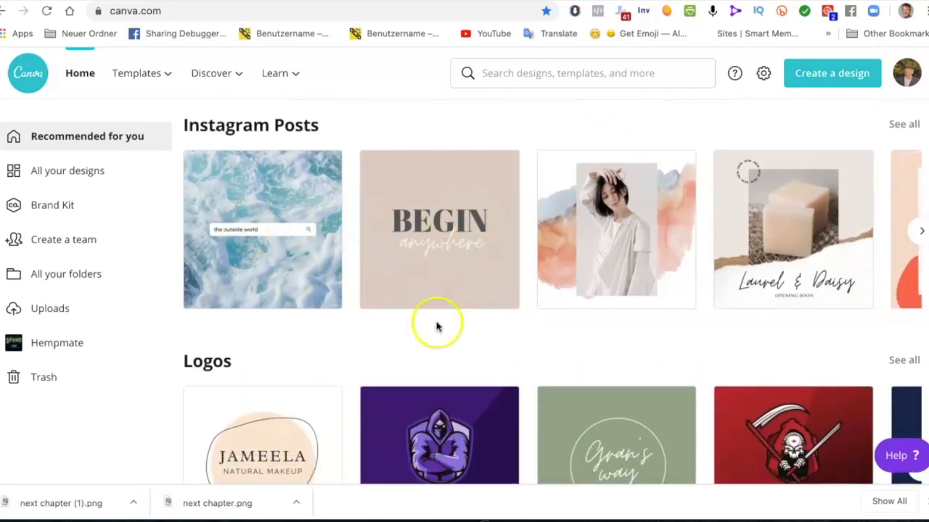
Look through the Logos row, open the full list of logo templates and browse it
scroll(434, 334, down, 2)
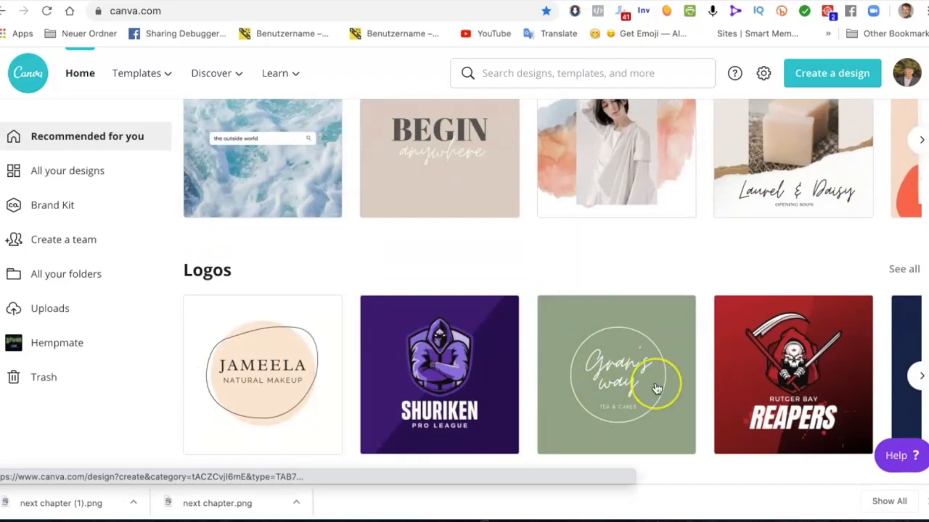
scroll(655, 389, right, 8)
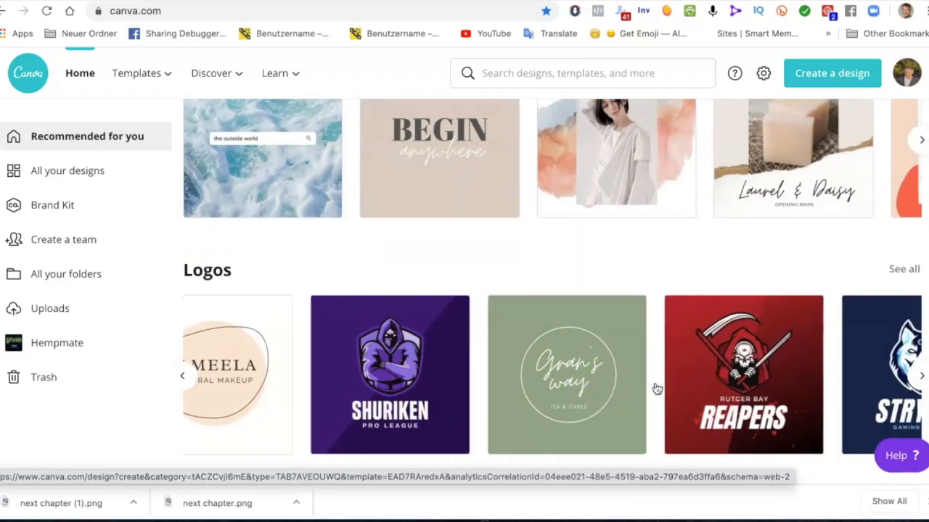
scroll(656, 389, right, 5)
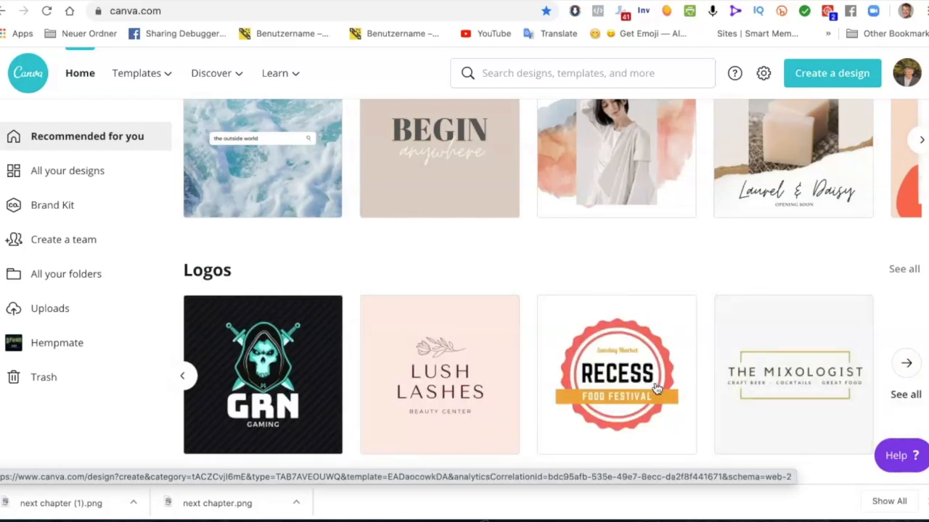
click(904, 358)
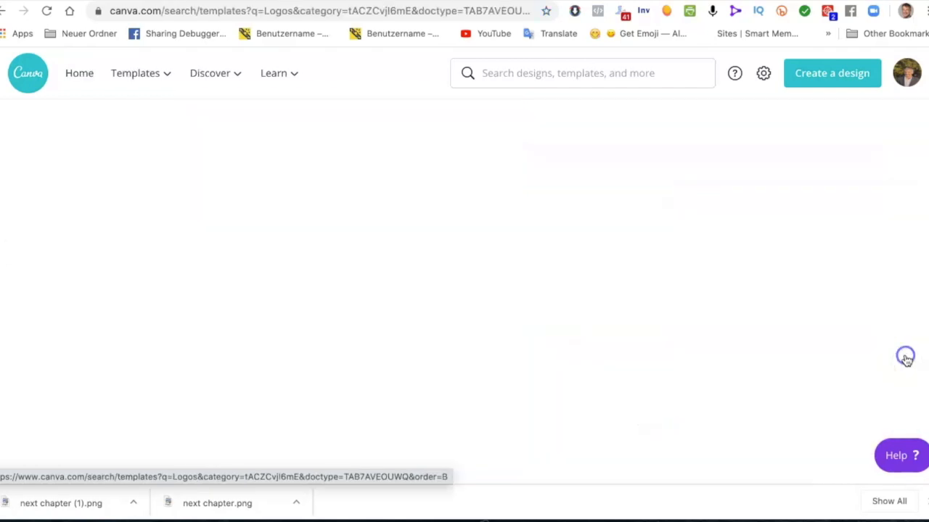
scroll(461, 396, down, 4)
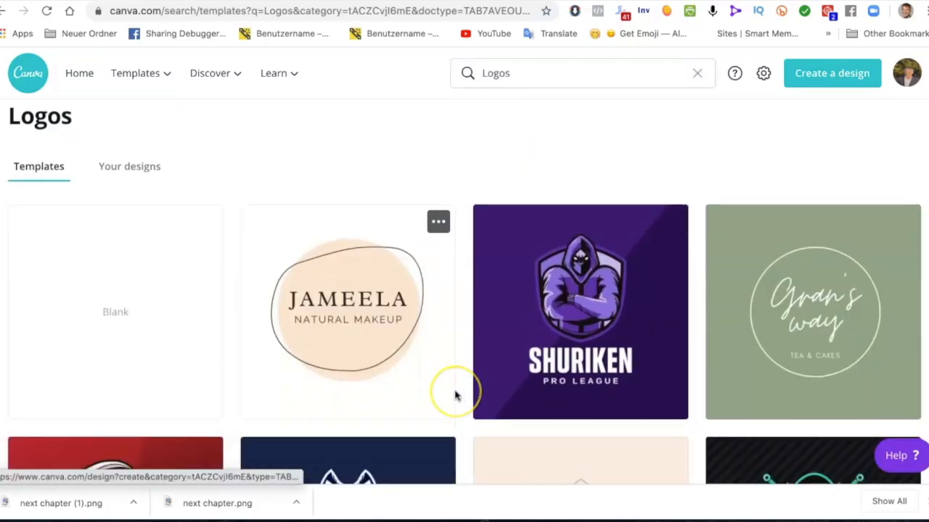
scroll(456, 395, down, 5)
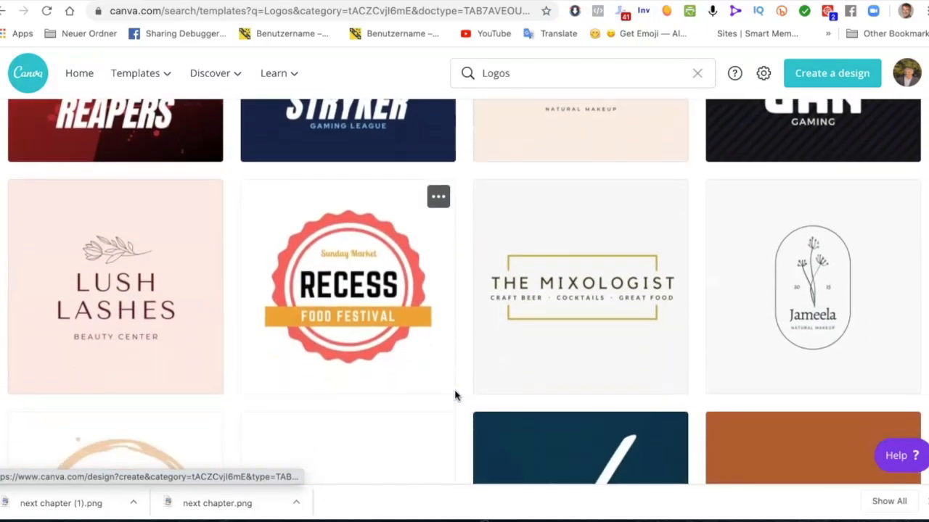
Open the dark blue "af." Absolute Fashion logo template for editing
scroll(456, 396, down, 2)
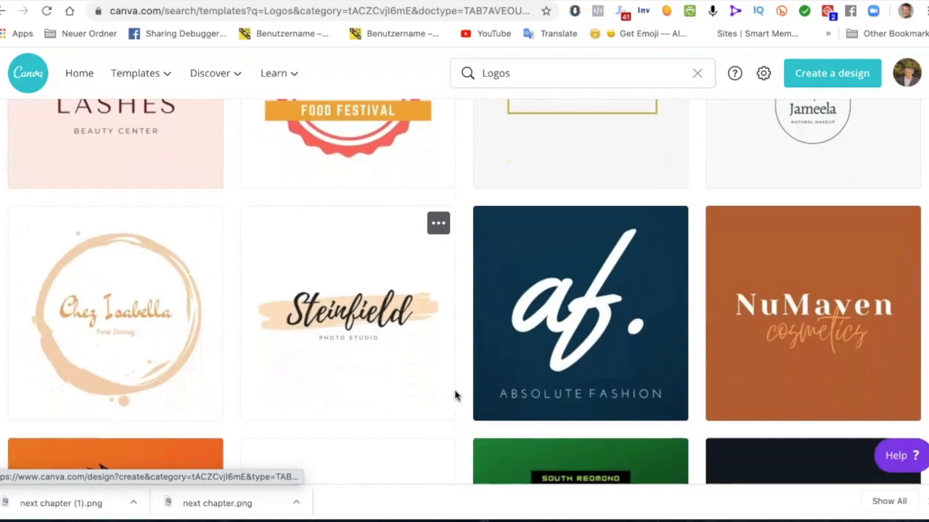
click(565, 348)
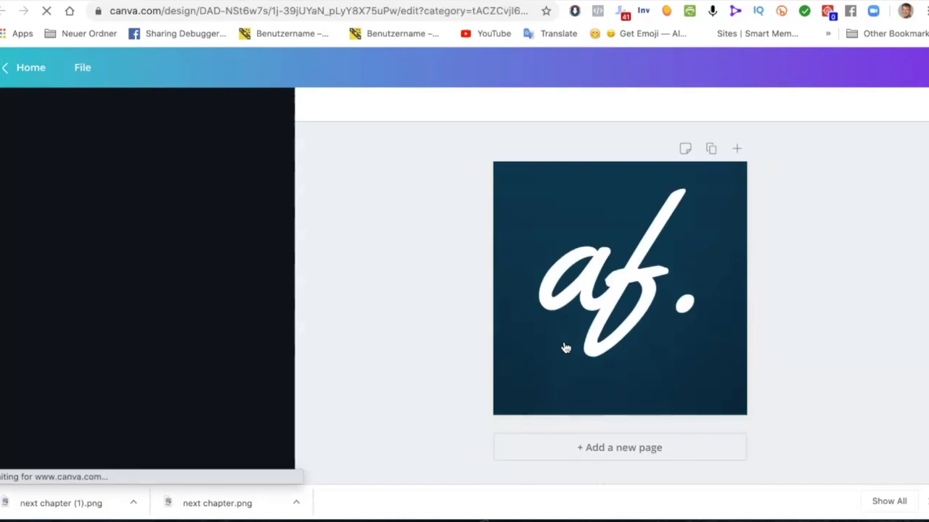
click(576, 332)
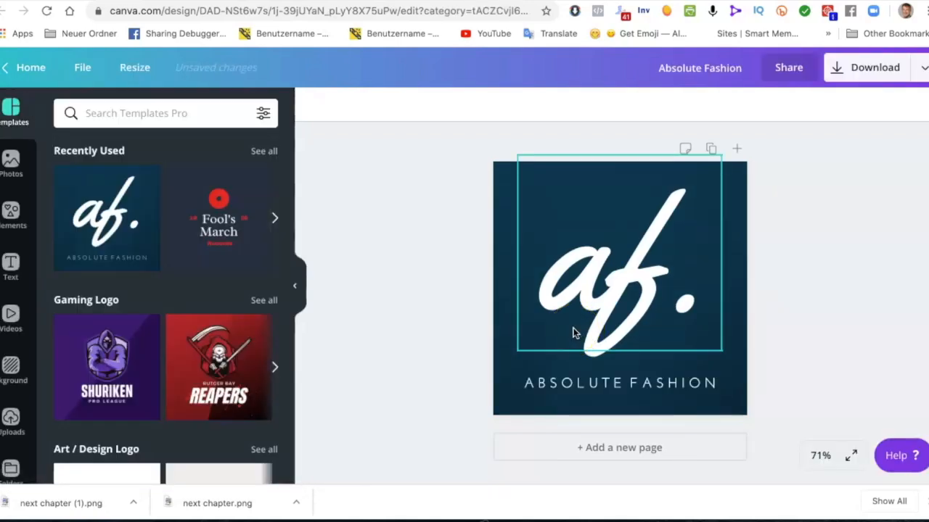
Replace the logo's large "af." lettering with a capital "J.", trying out the initials "JCM" at the existing size
click(627, 312)
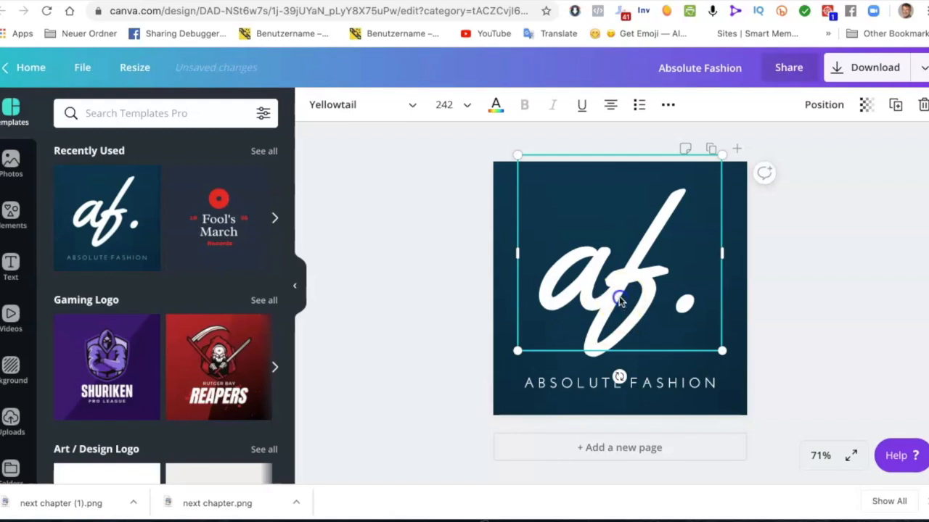
double_click(619, 298)
text(j.)
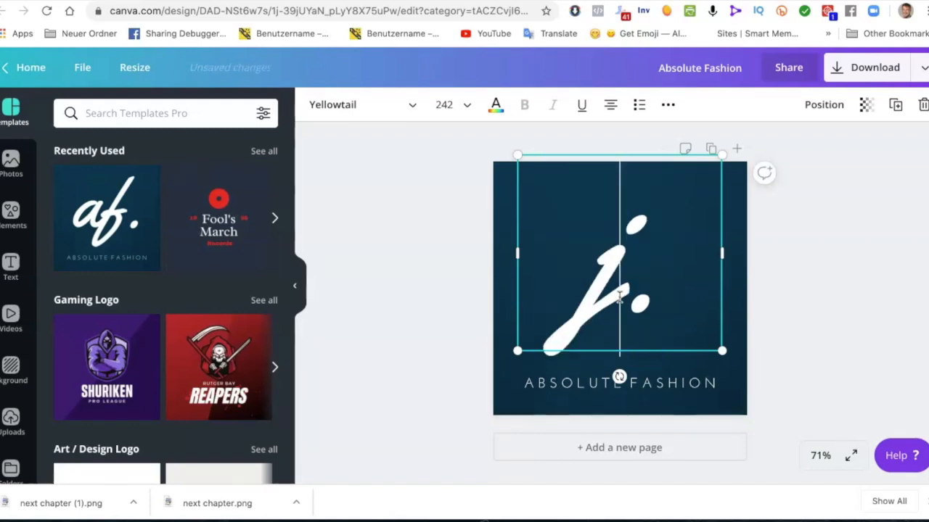
text(c)
key(BackSpace)
key(BackSpace)
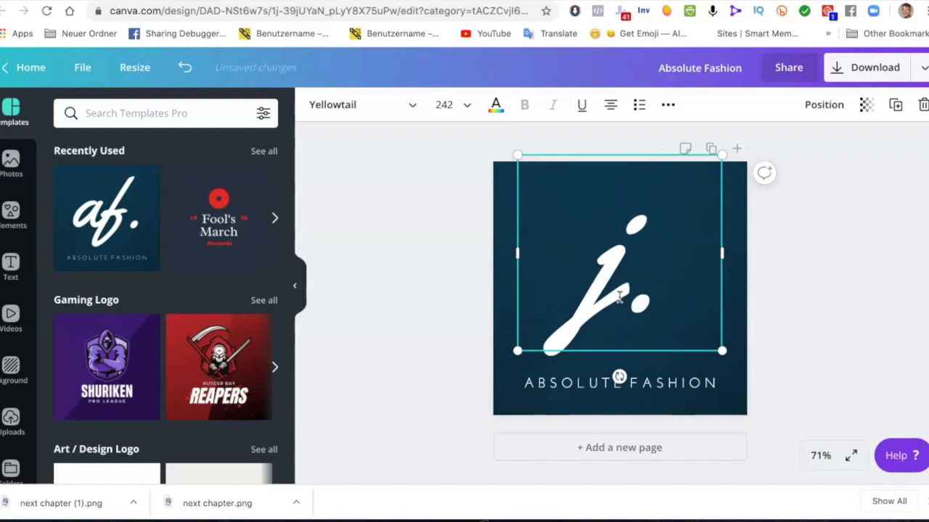
text(JCM)
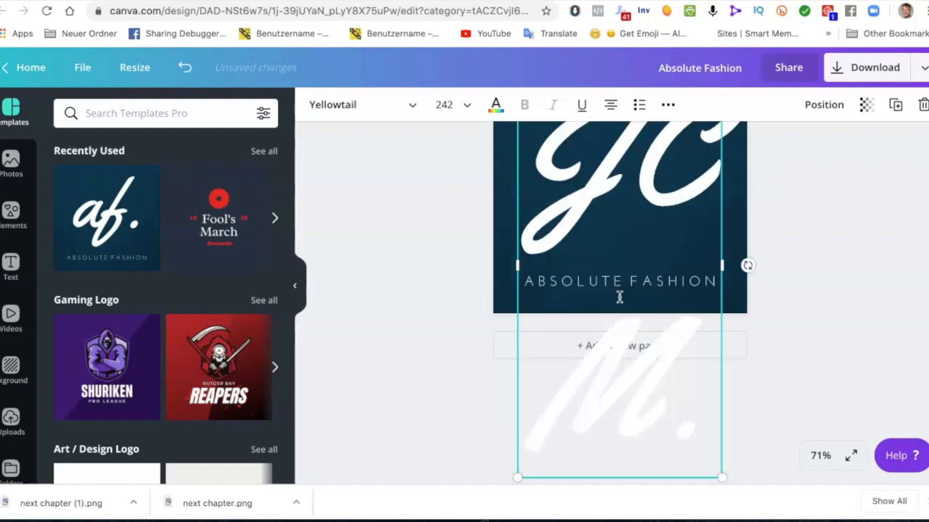
key(BackSpace)
key(BackSpace)
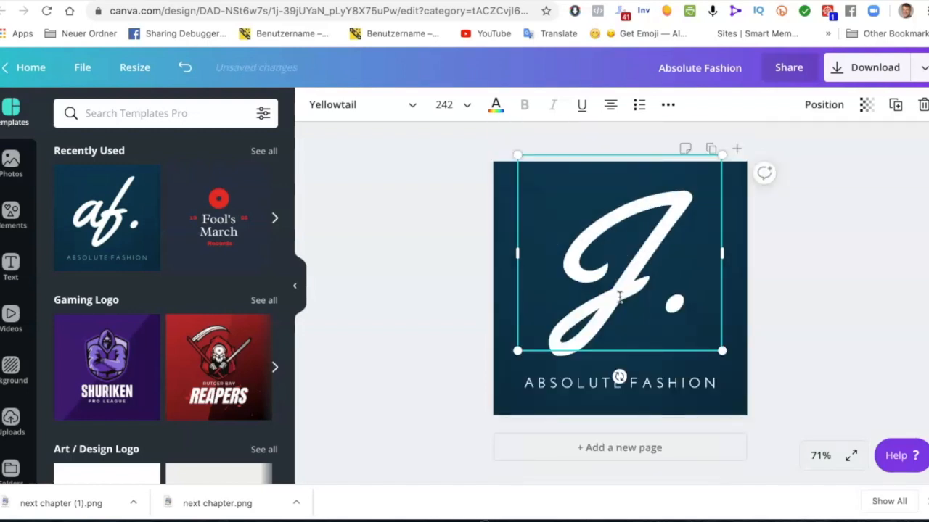
text(C)
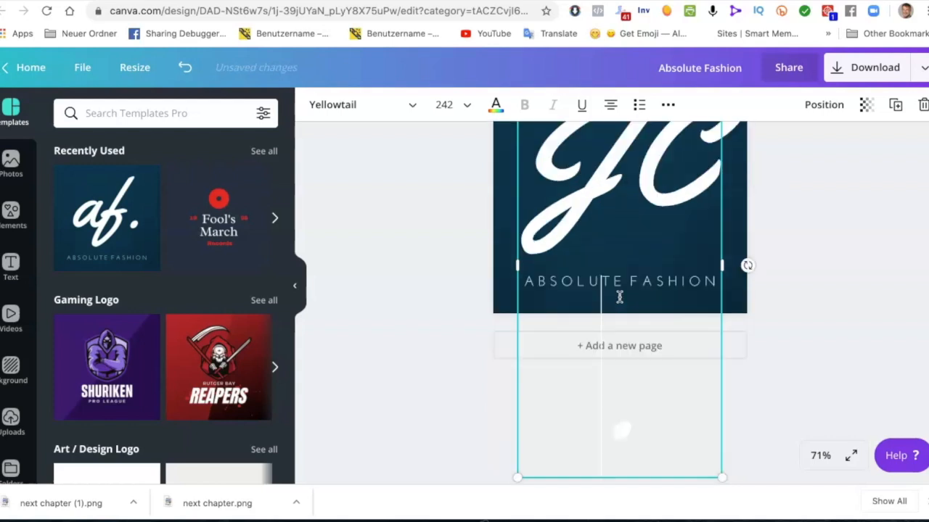
key(BackSpace)
click(632, 301)
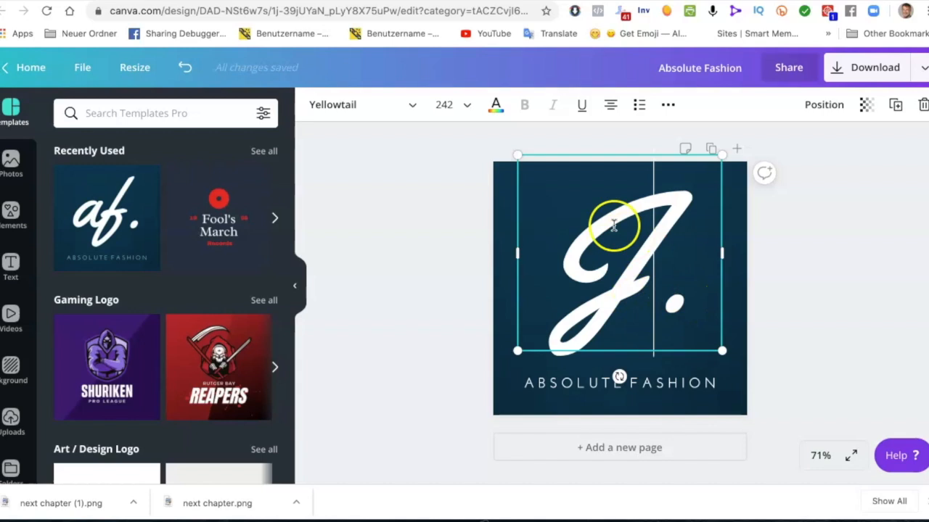
Set the large lettering's font size to 144 and extend it to "J.C" with "M" on a second line
click(465, 111)
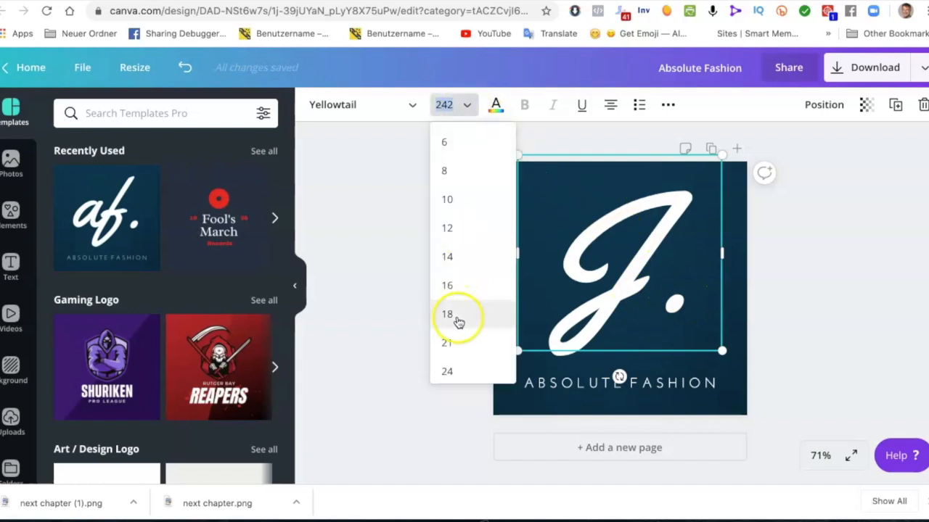
scroll(458, 322, down, 5)
click(455, 364)
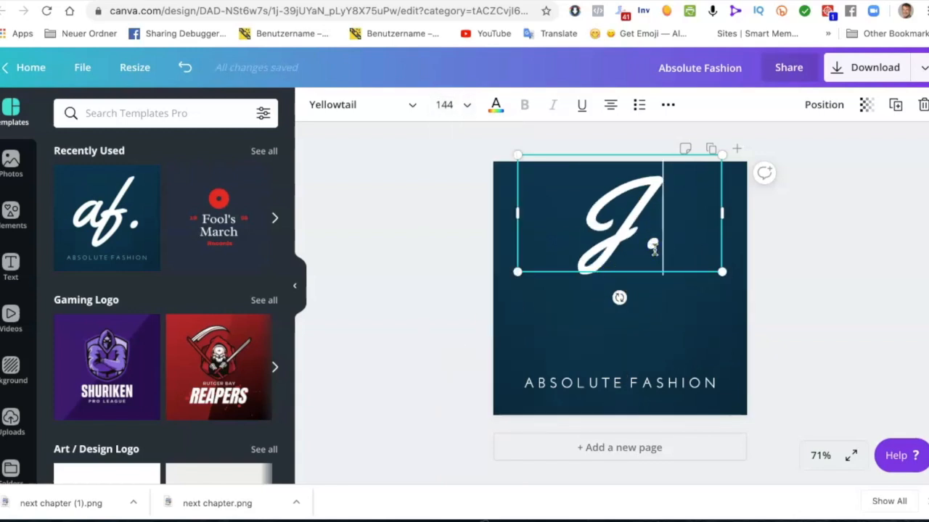
text(C)
key(Return)
text(M)
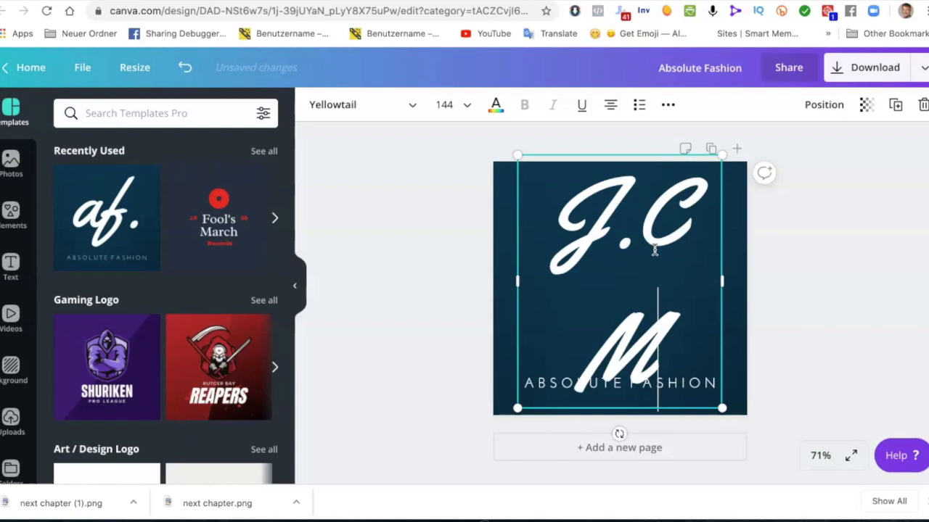